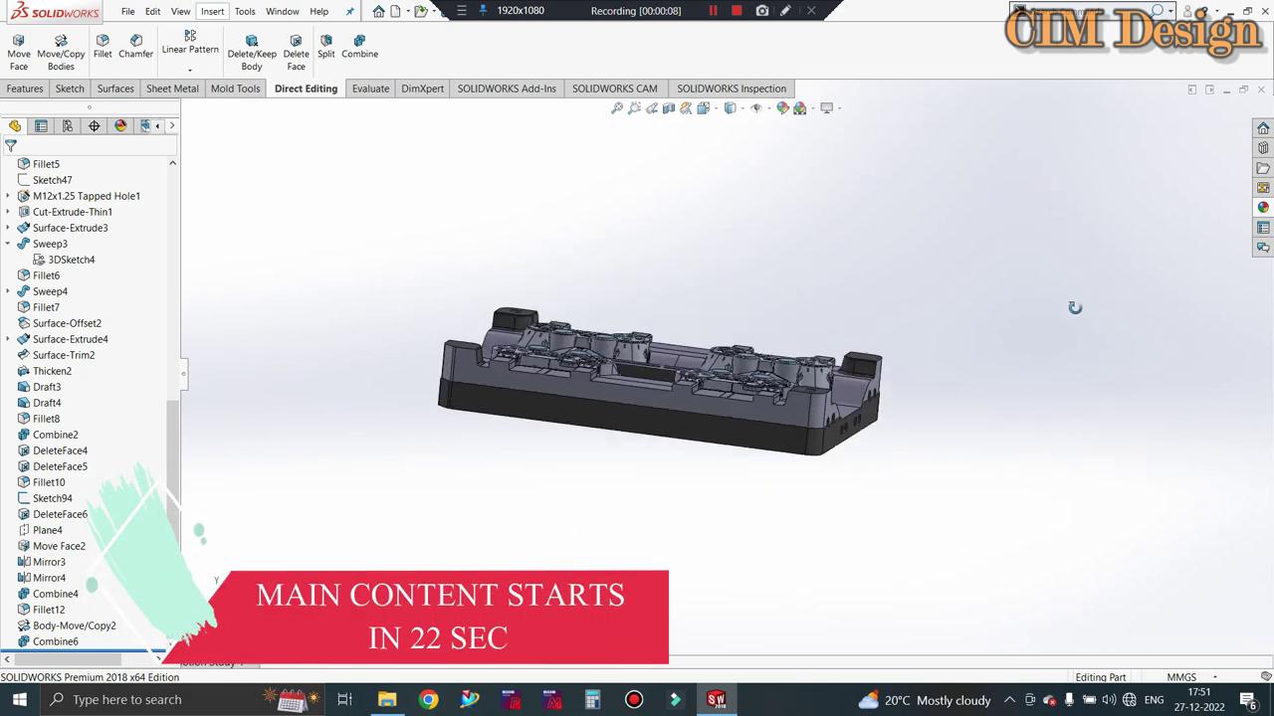
# Browse up and down the CIM Design Solution home page.
pyautogui.moveTo(1074, 307); pyautogui.dragTo(706, 344, button='middle')
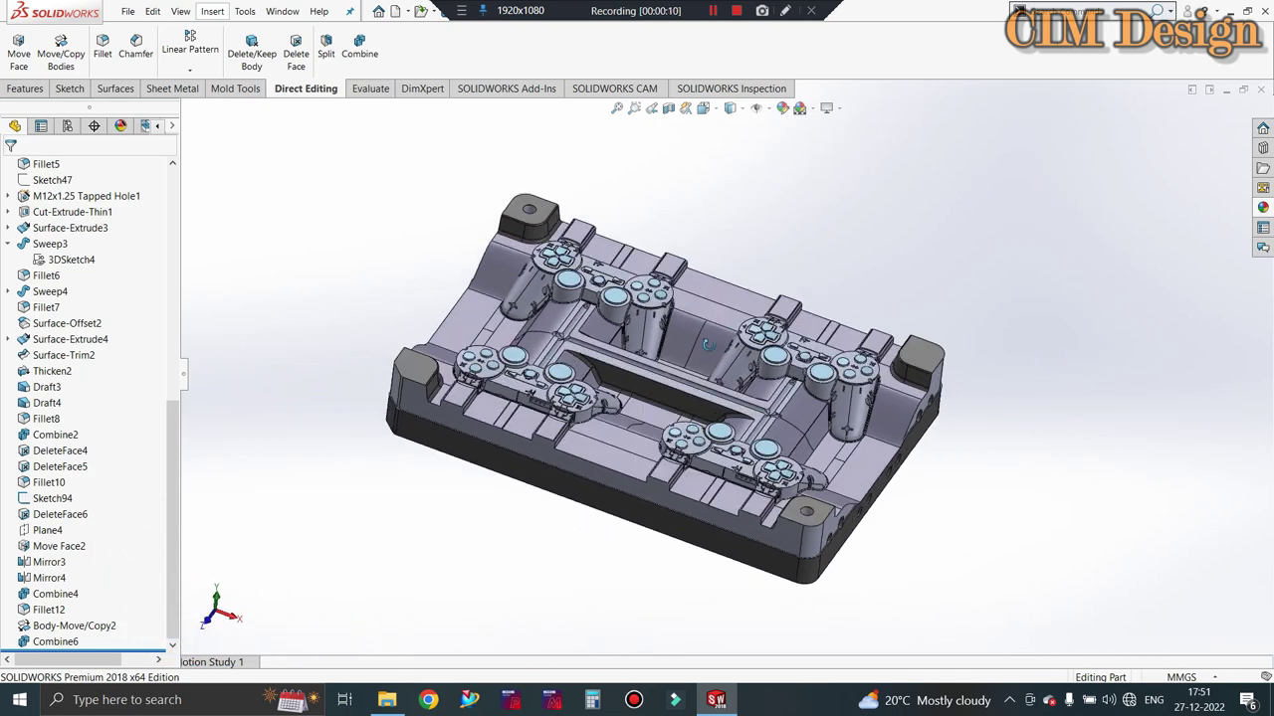
pyautogui.scroll(-2, 578, 248)
pyautogui.scroll(-3, 577, 243)
pyautogui.scroll(-3, 587, 234)
pyautogui.scroll(-3, 594, 217)
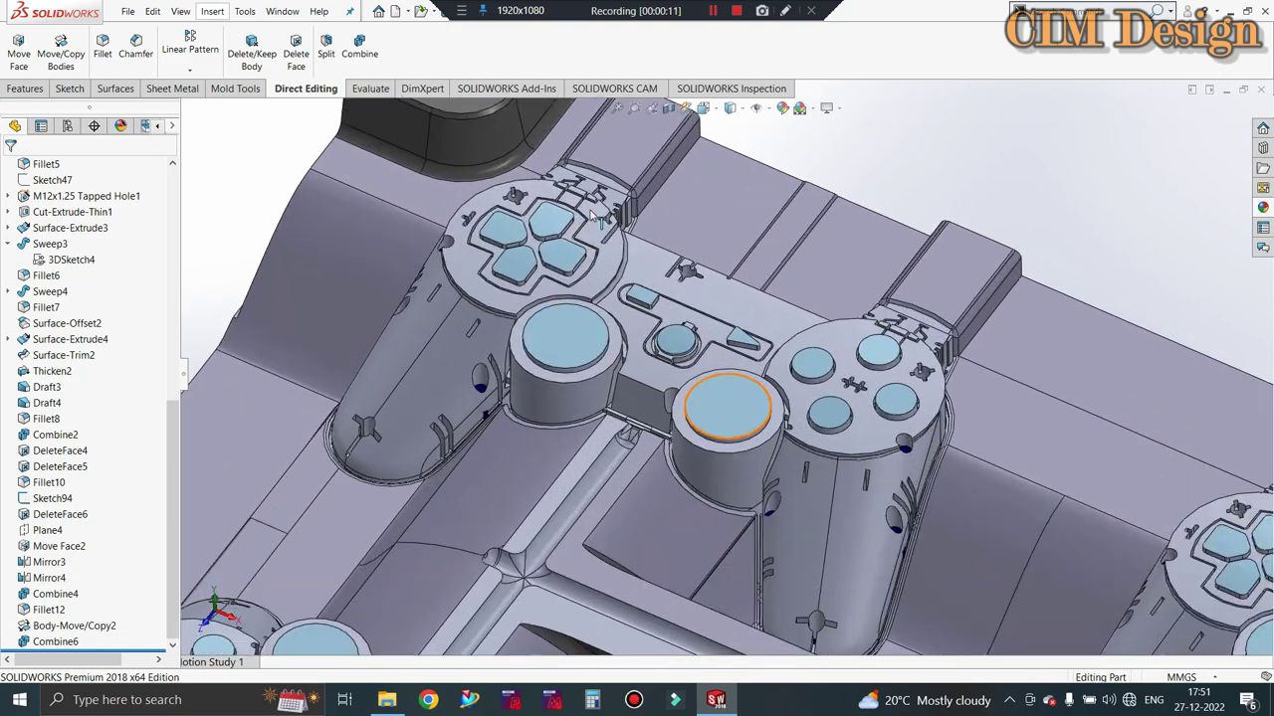
pyautogui.scroll(3, 594, 216)
pyautogui.scroll(-2, 697, 398)
pyautogui.scroll(-3, 852, 564)
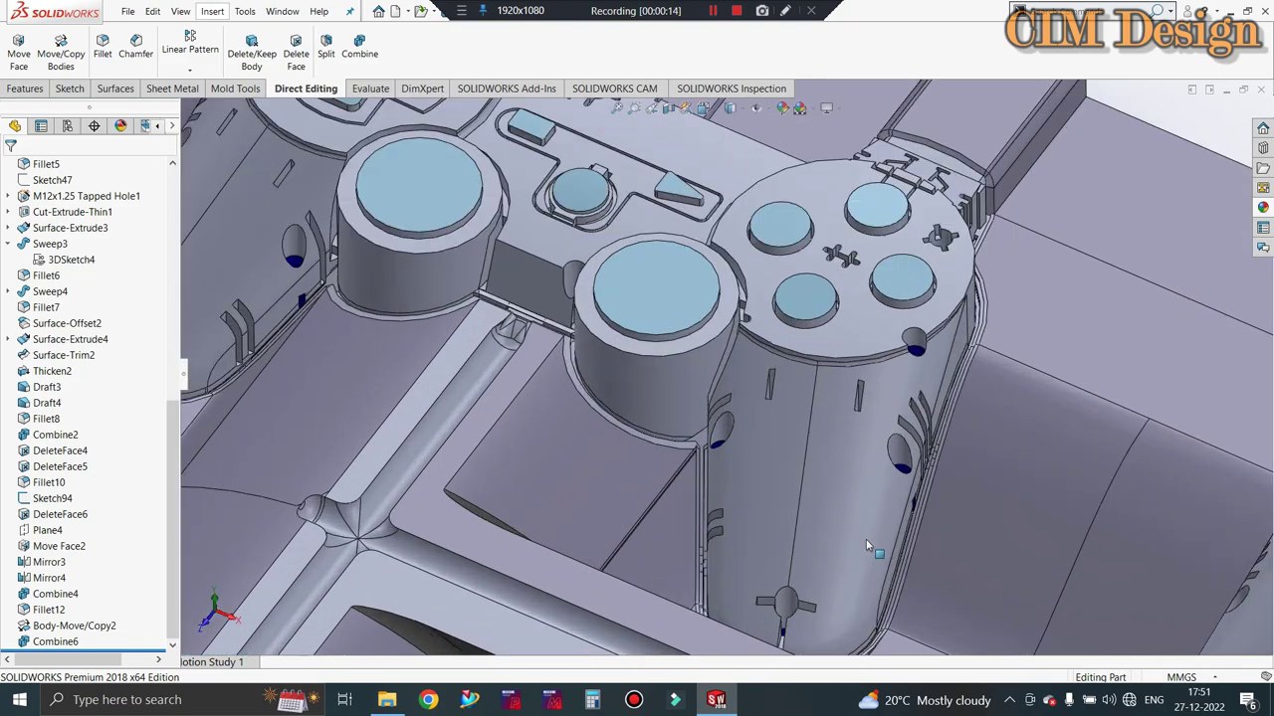
pyautogui.scroll(3, 861, 523)
pyautogui.scroll(3, 724, 437)
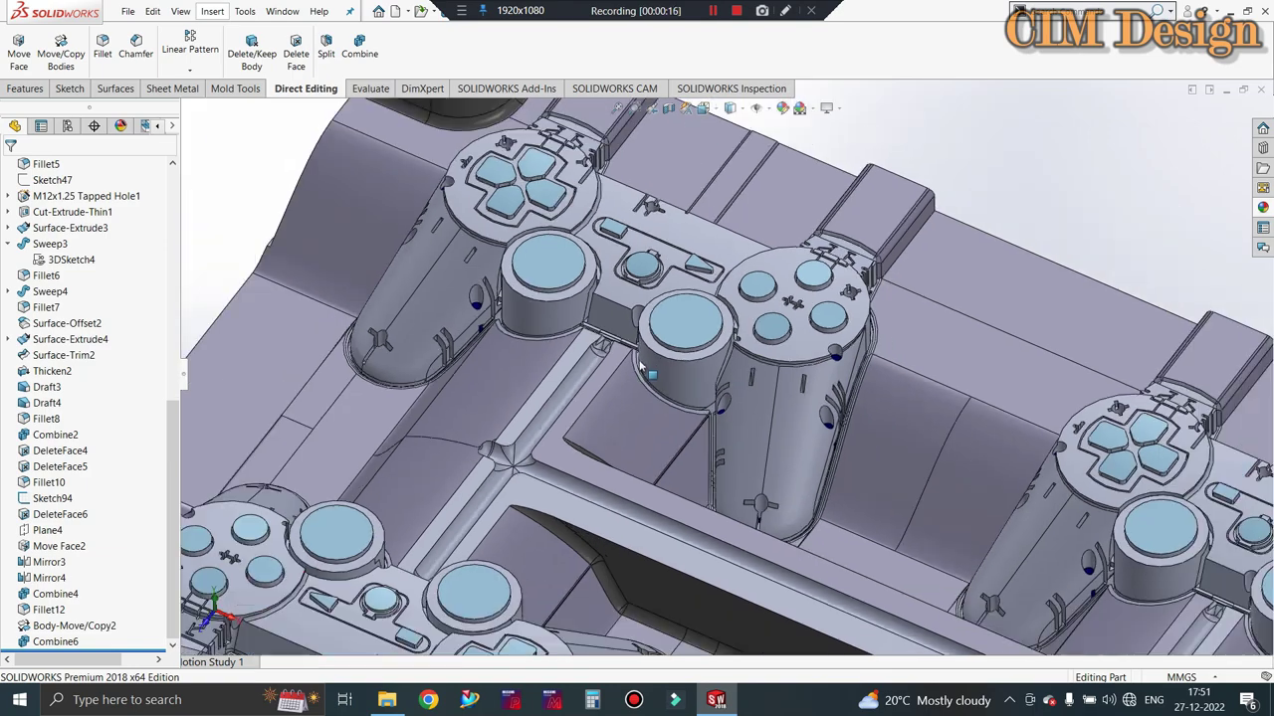
pyautogui.scroll(1, 609, 353)
pyautogui.scroll(2, 608, 353)
pyautogui.scroll(-2, 525, 406)
pyautogui.scroll(-2, 532, 517)
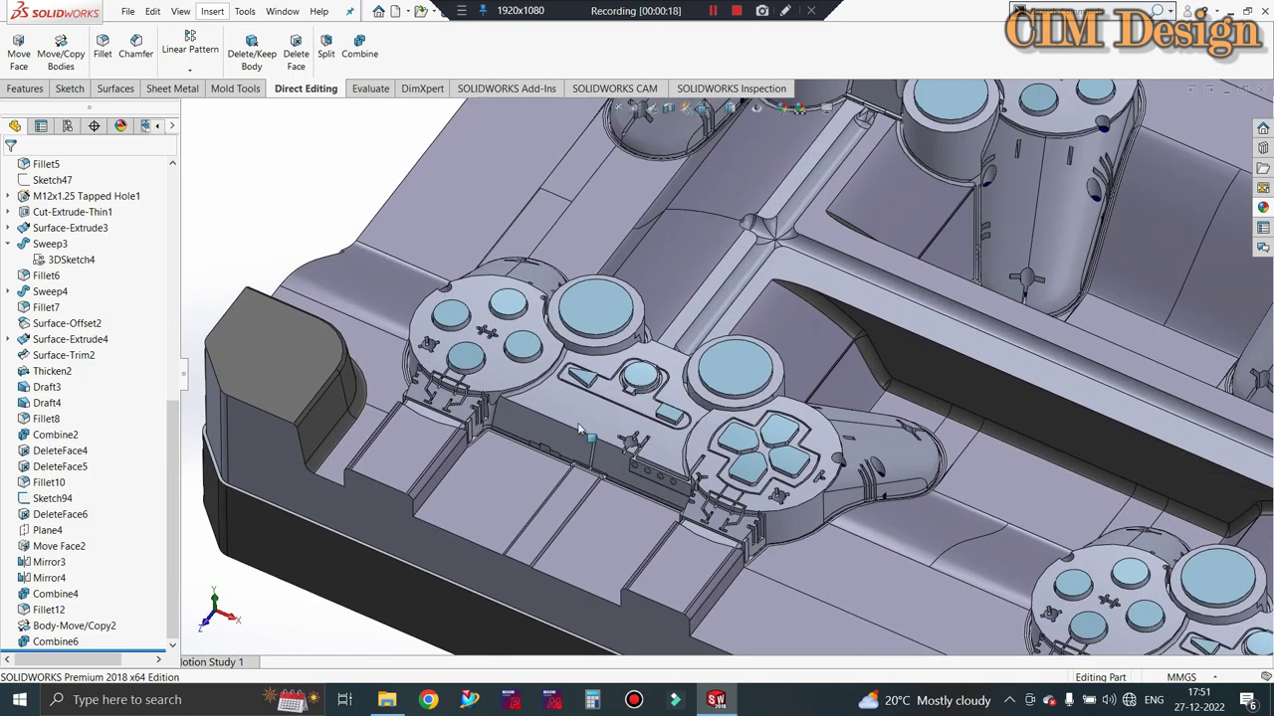
pyautogui.scroll(-2, 629, 395)
pyautogui.scroll(2, 624, 381)
pyautogui.scroll(2, 577, 373)
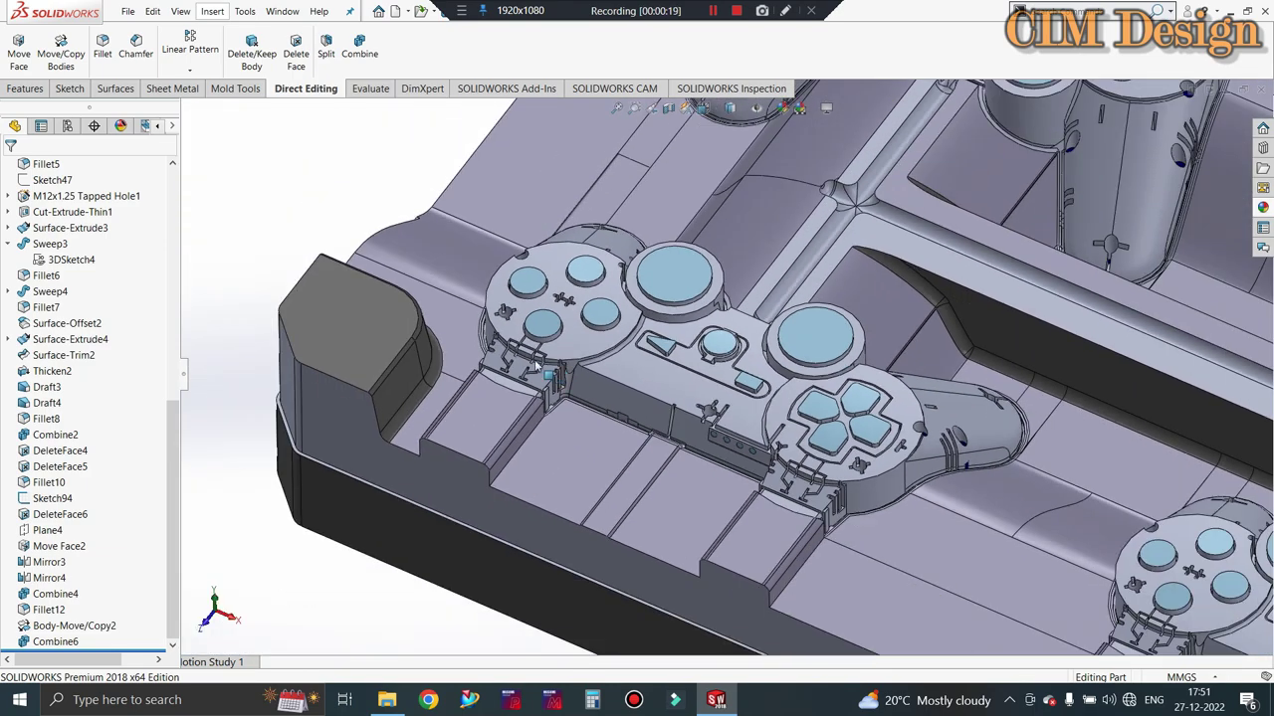
pyautogui.scroll(1, 528, 360)
pyautogui.scroll(2, 509, 356)
pyautogui.scroll(2, 509, 356)
pyautogui.scroll(-1, 842, 505)
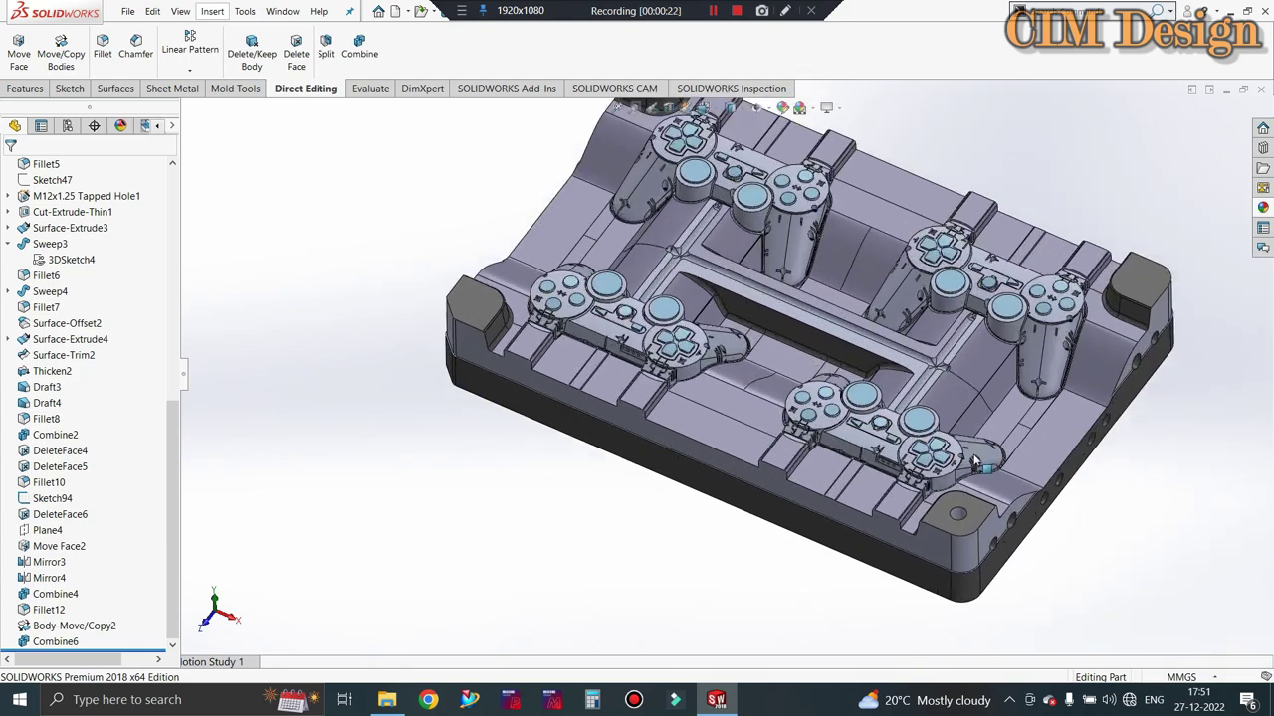
pyautogui.scroll(-3, 841, 506)
pyautogui.scroll(-2, 842, 506)
pyautogui.scroll(-1, 841, 504)
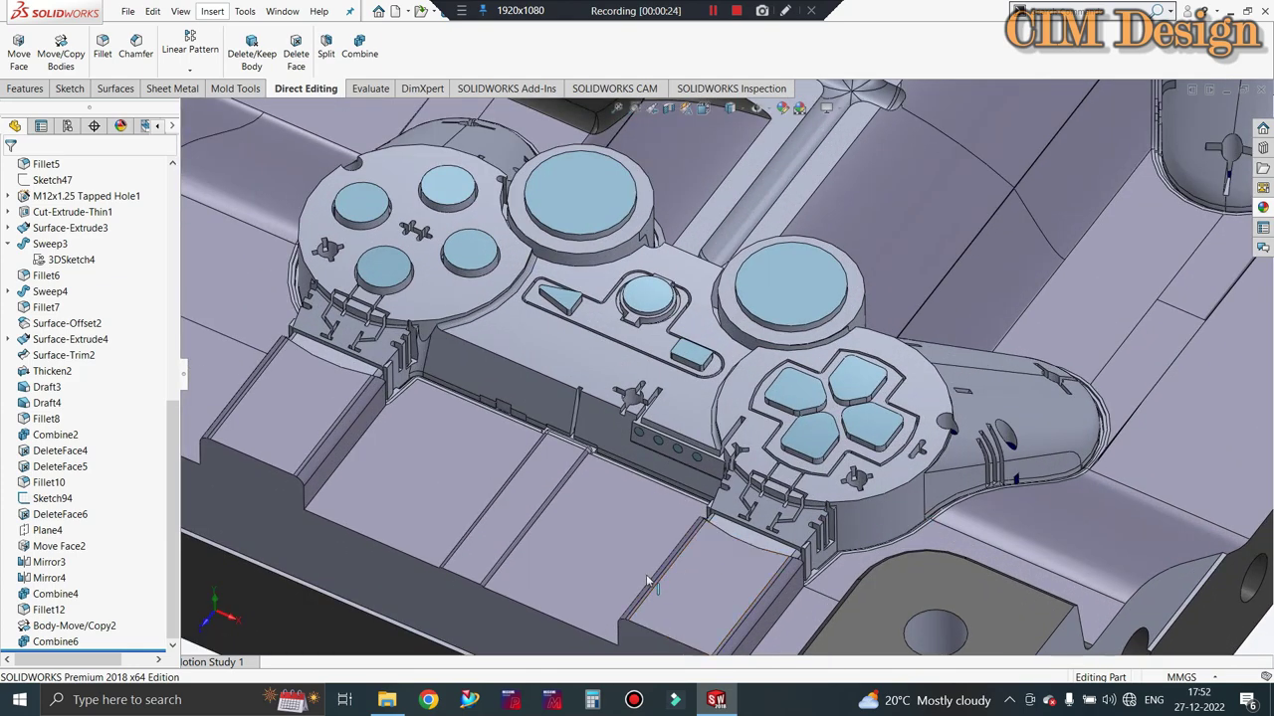
pyautogui.scroll(2, 645, 572)
pyautogui.scroll(2, 656, 563)
pyautogui.scroll(1, 659, 560)
pyautogui.scroll(-1, 851, 187)
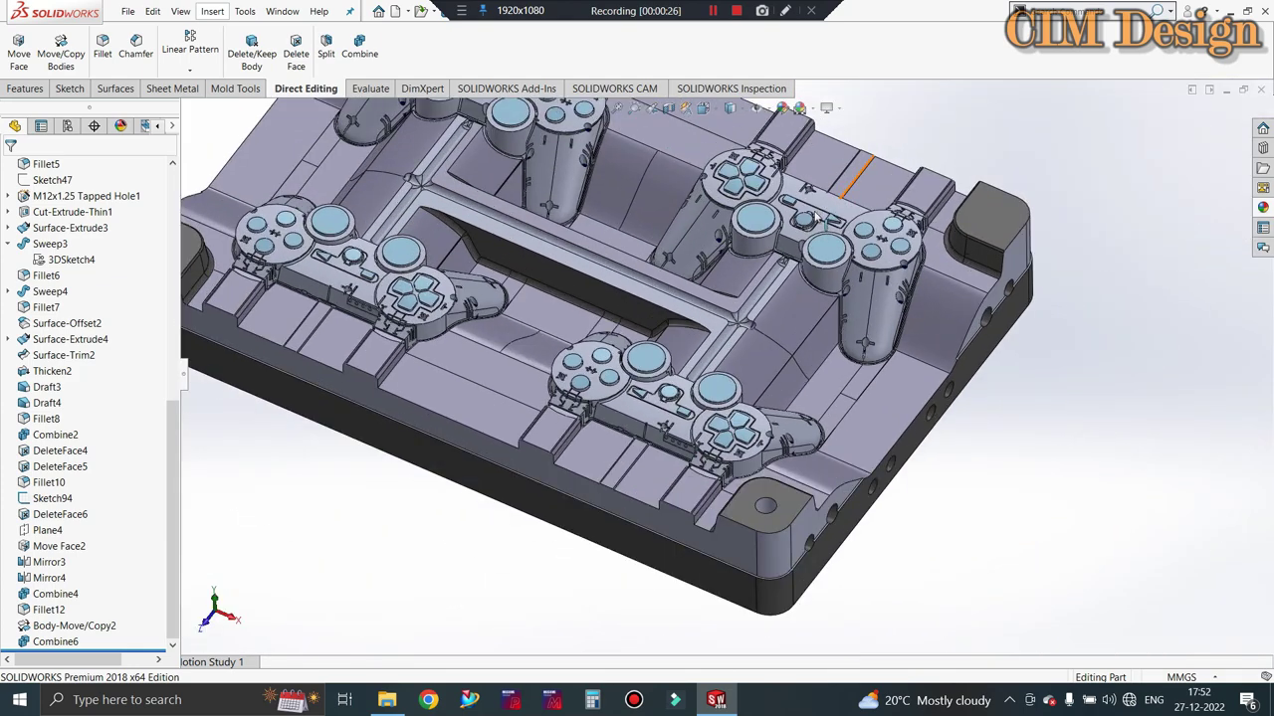
pyautogui.scroll(-2, 814, 221)
pyautogui.scroll(-2, 806, 235)
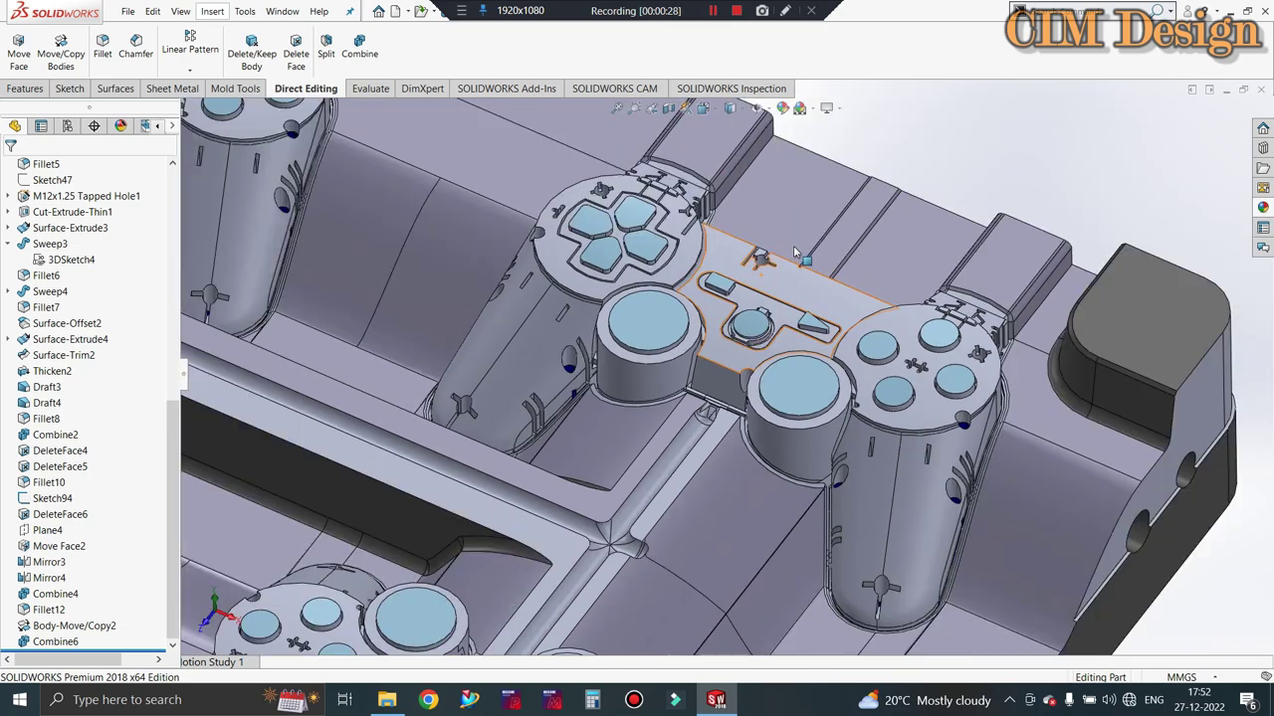
pyautogui.scroll(2, 796, 252)
pyautogui.scroll(2, 796, 252)
pyautogui.scroll(2, 796, 252)
pyautogui.scroll(1, 577, 277)
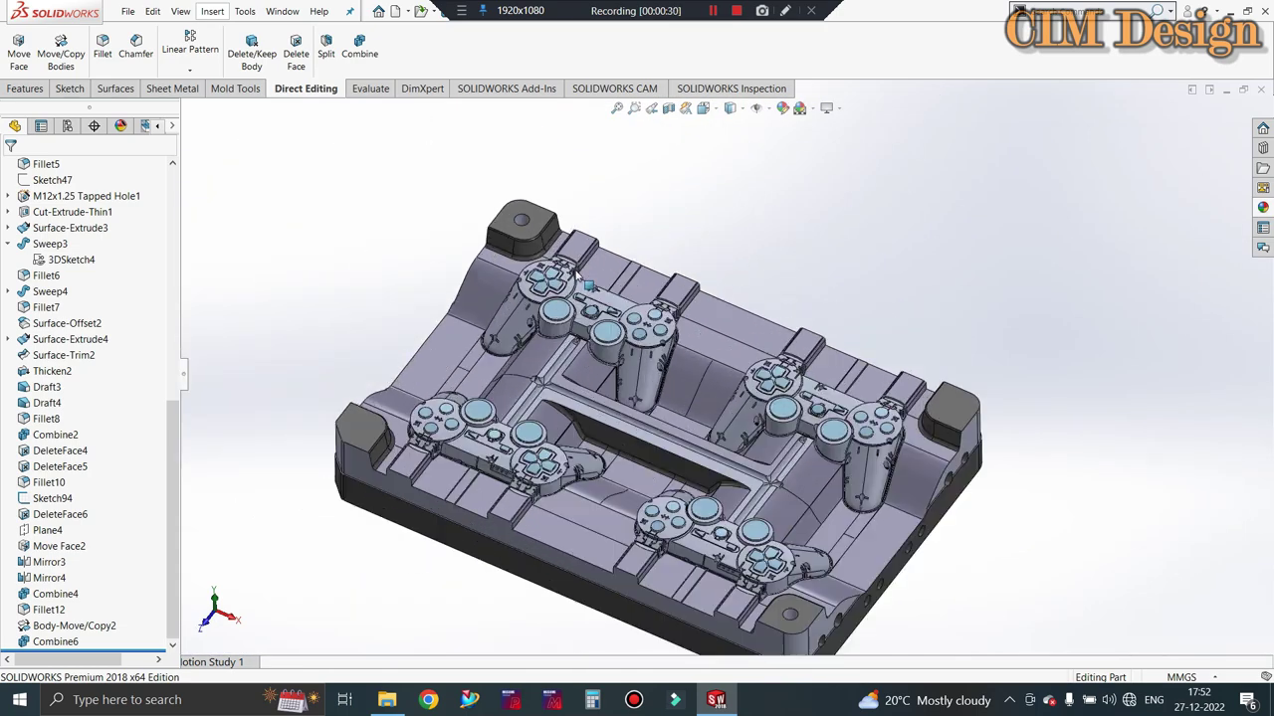
pyautogui.scroll(-2, 577, 277)
pyautogui.scroll(-1, 562, 298)
pyautogui.scroll(2, 541, 322)
pyautogui.scroll(1, 501, 298)
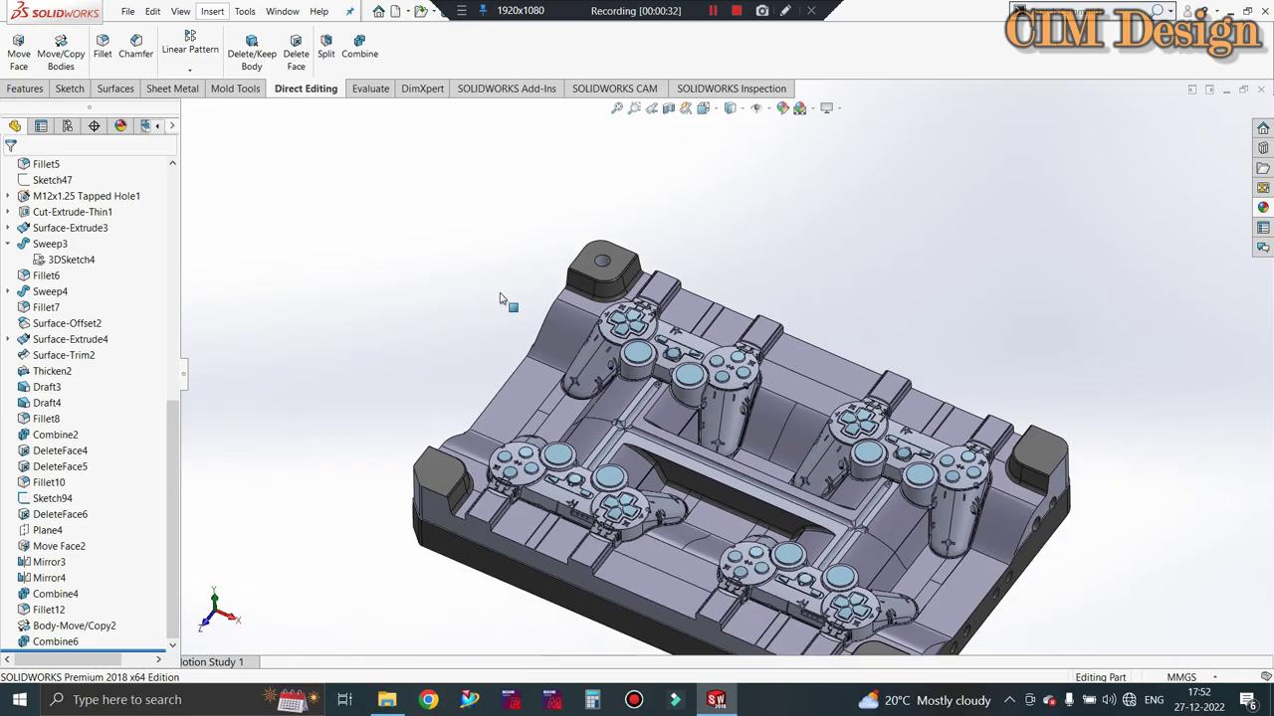
pyautogui.scroll(2, 500, 299)
pyautogui.scroll(-2, 500, 299)
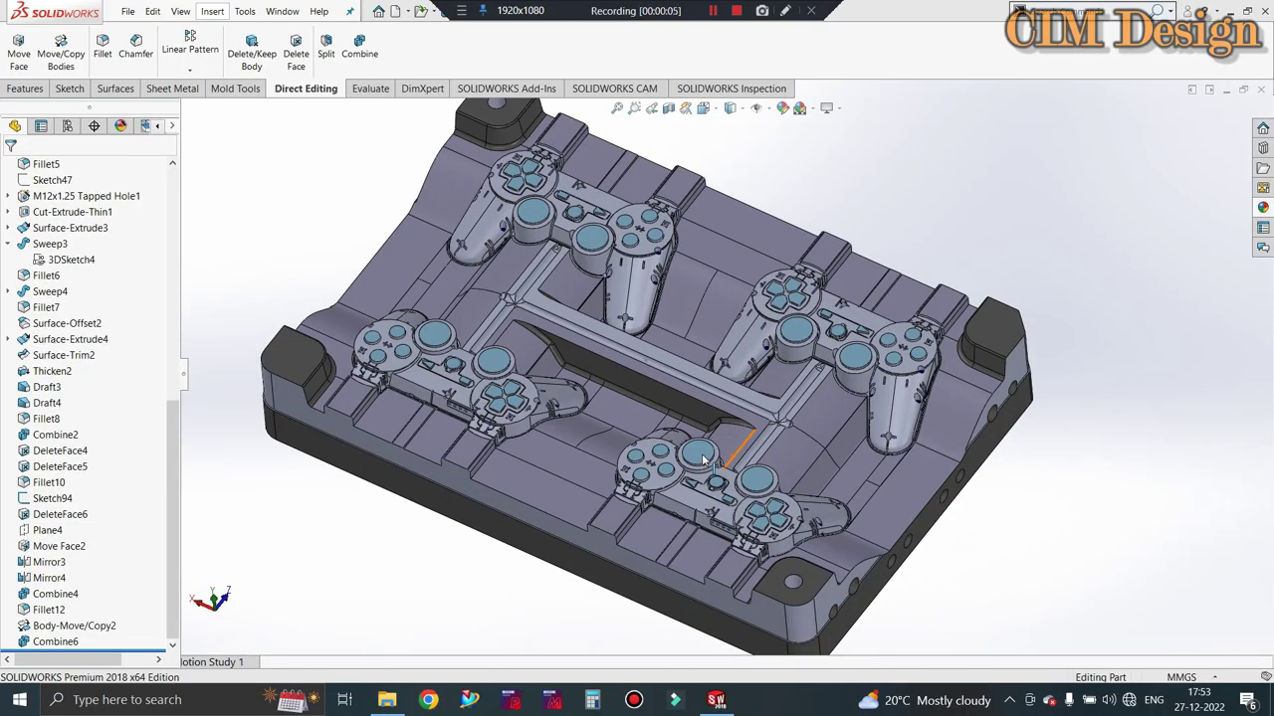
pyautogui.scroll(2, 704, 458)
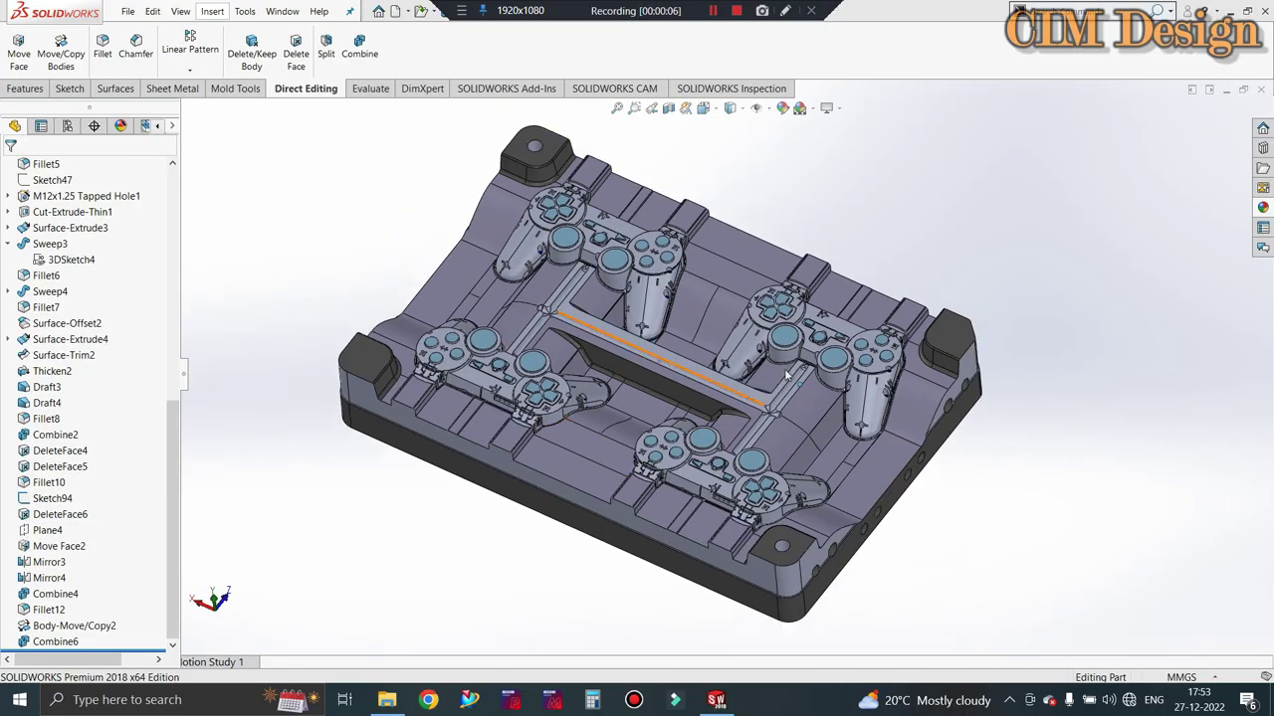
pyautogui.scroll(-1, 676, 278)
pyautogui.scroll(-2, 676, 277)
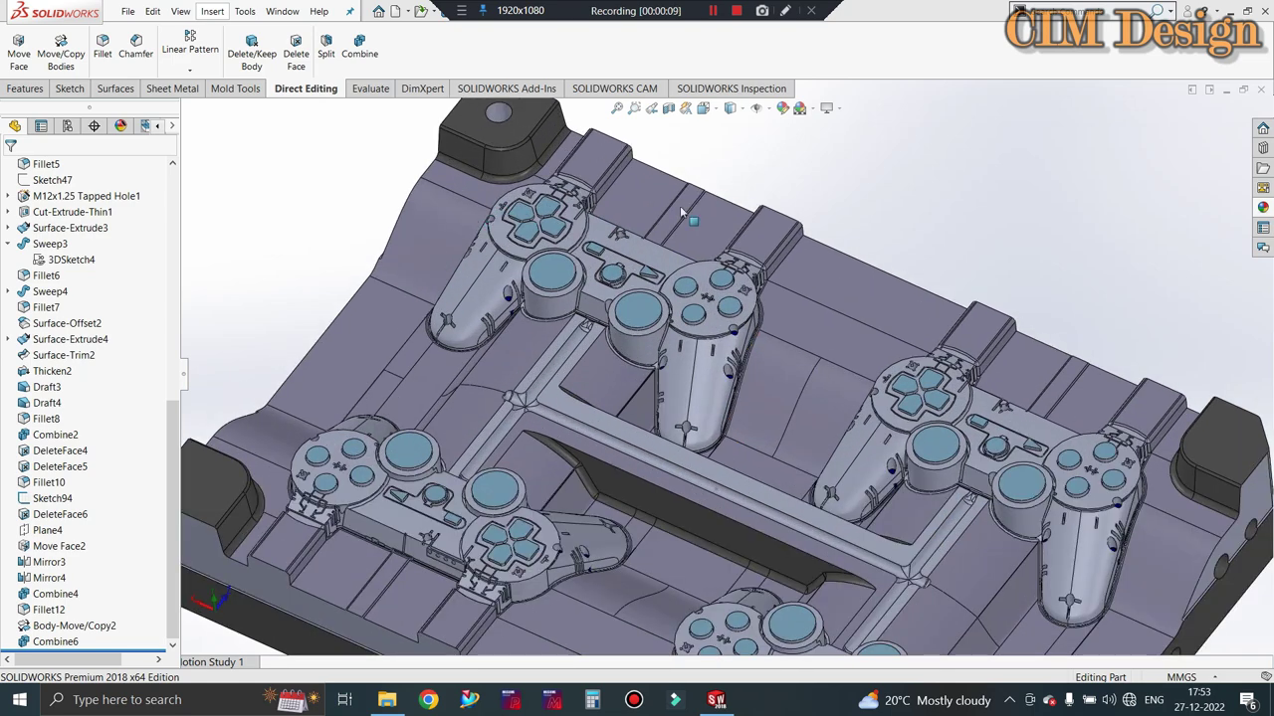
pyautogui.scroll(2, 828, 308)
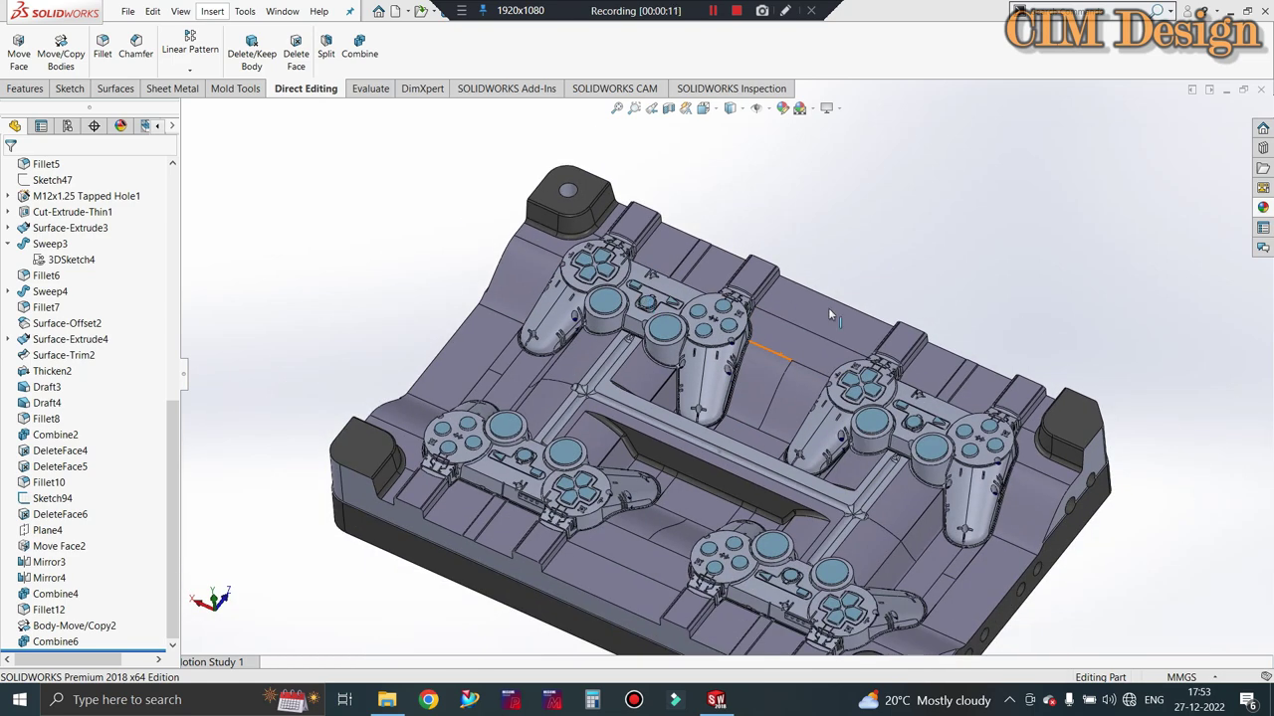
pyautogui.scroll(-1, 960, 399)
pyautogui.scroll(1, 535, 400)
pyautogui.scroll(-2, 554, 472)
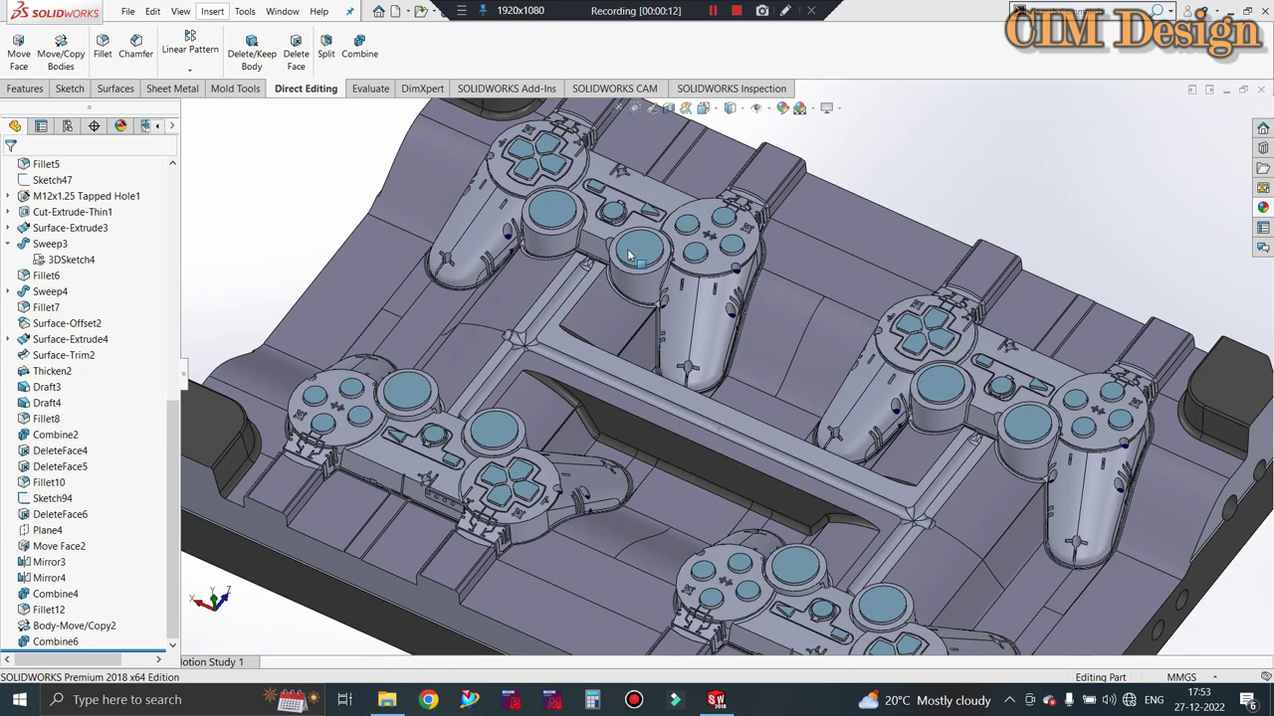
pyautogui.scroll(1, 677, 398)
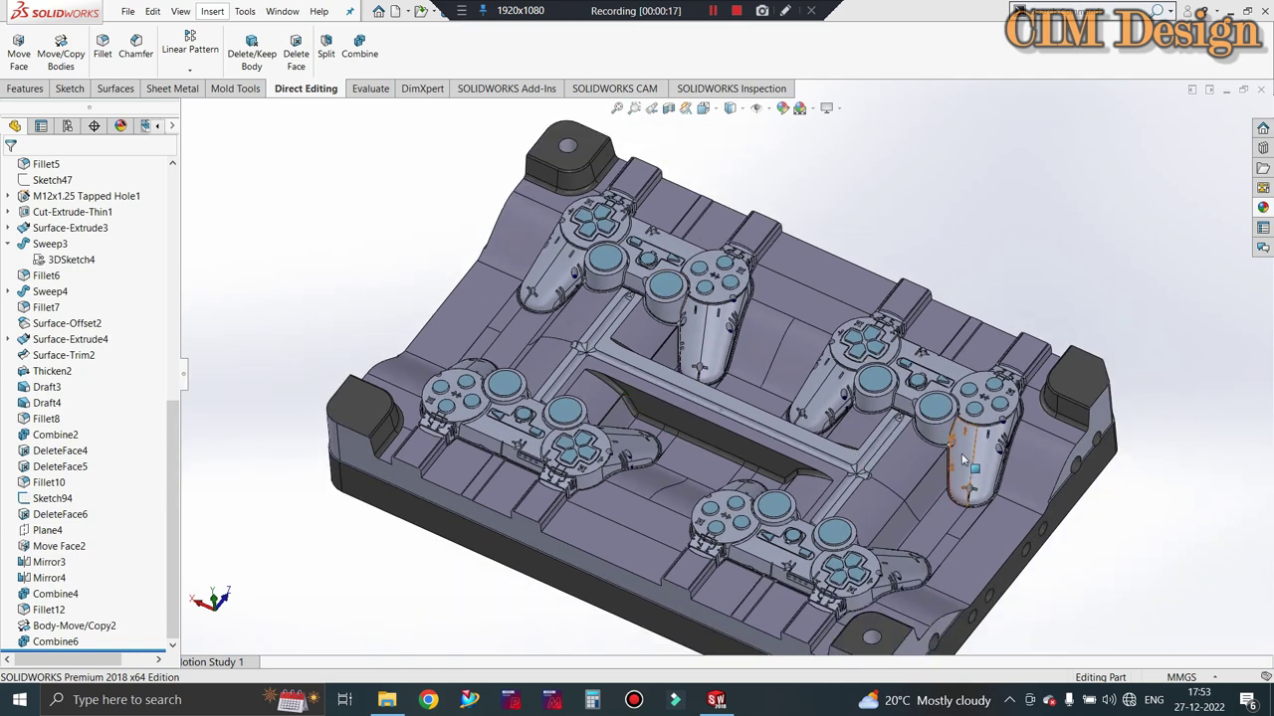
pyautogui.scroll(1, 696, 408)
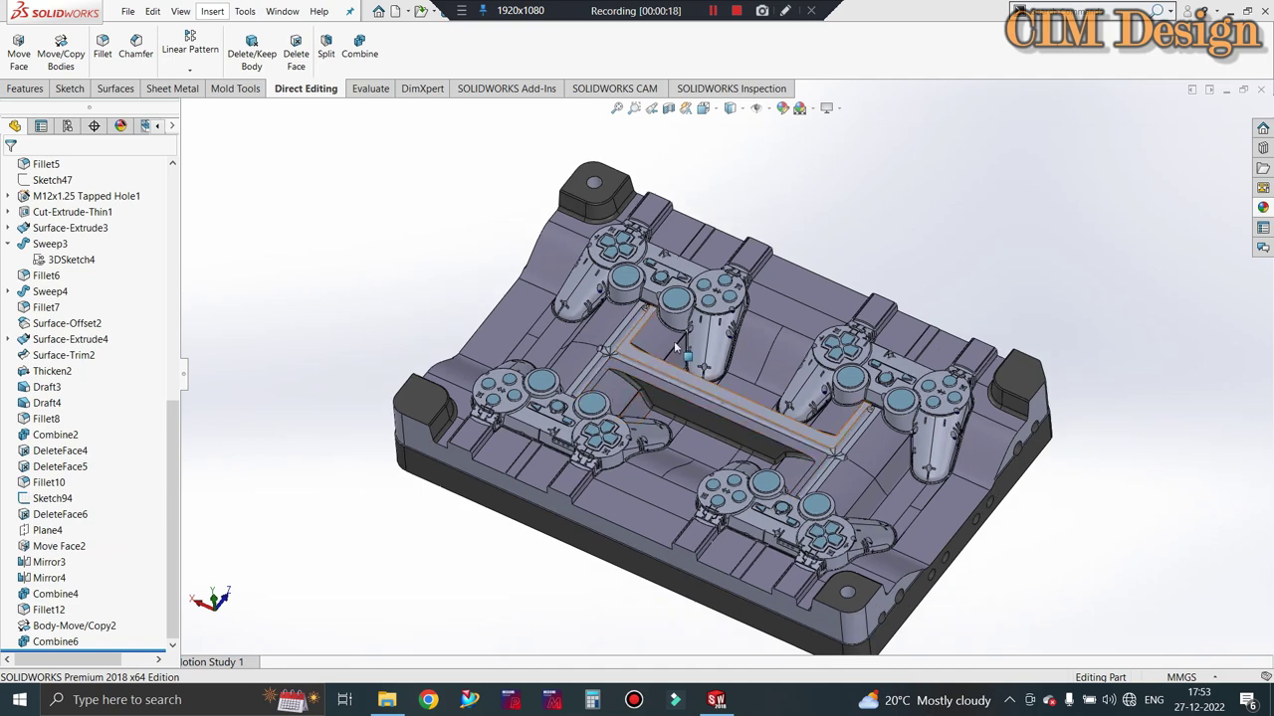
pyautogui.scroll(-1, 755, 378)
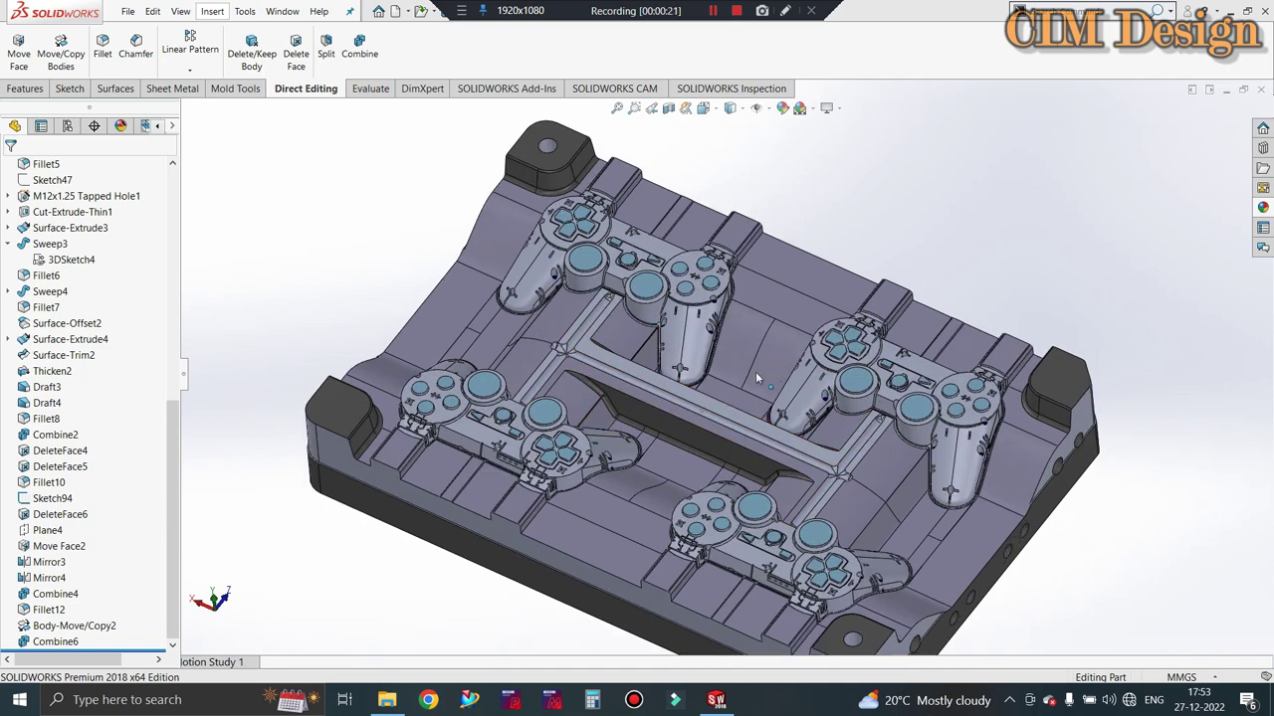
pyautogui.scroll(-2, 597, 301)
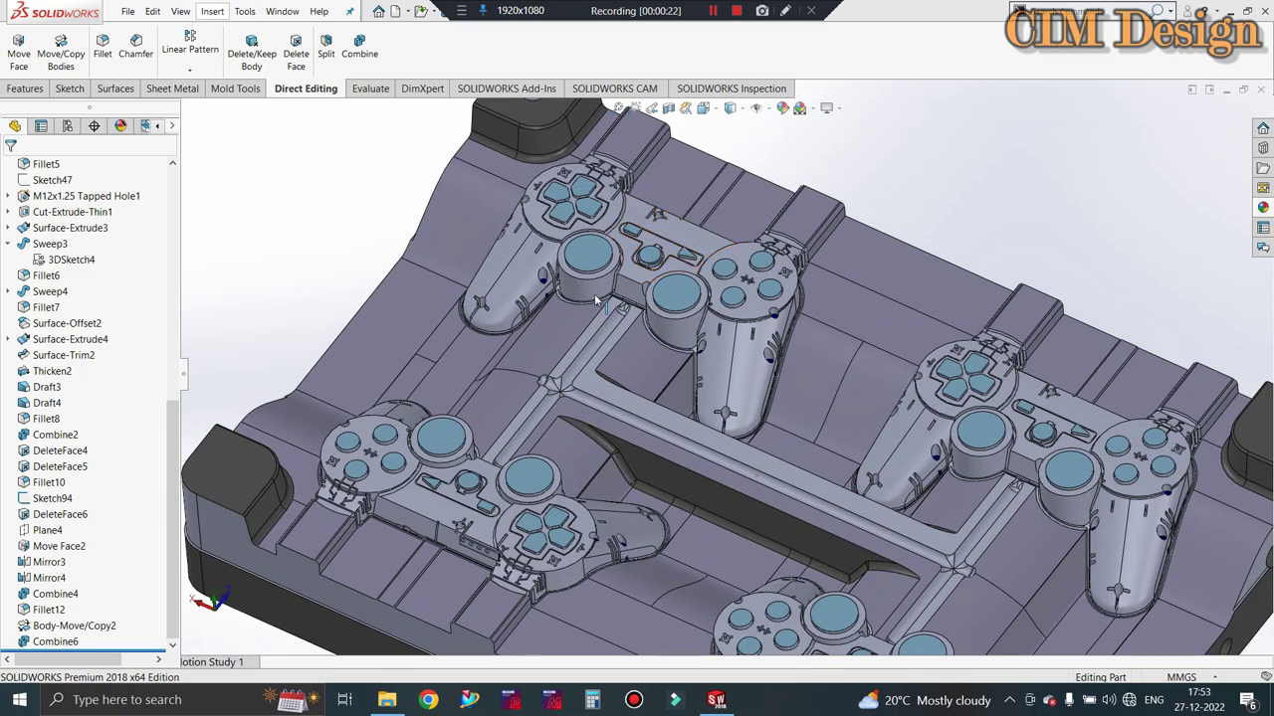
pyautogui.scroll(1, 577, 358)
pyautogui.scroll(1, 555, 415)
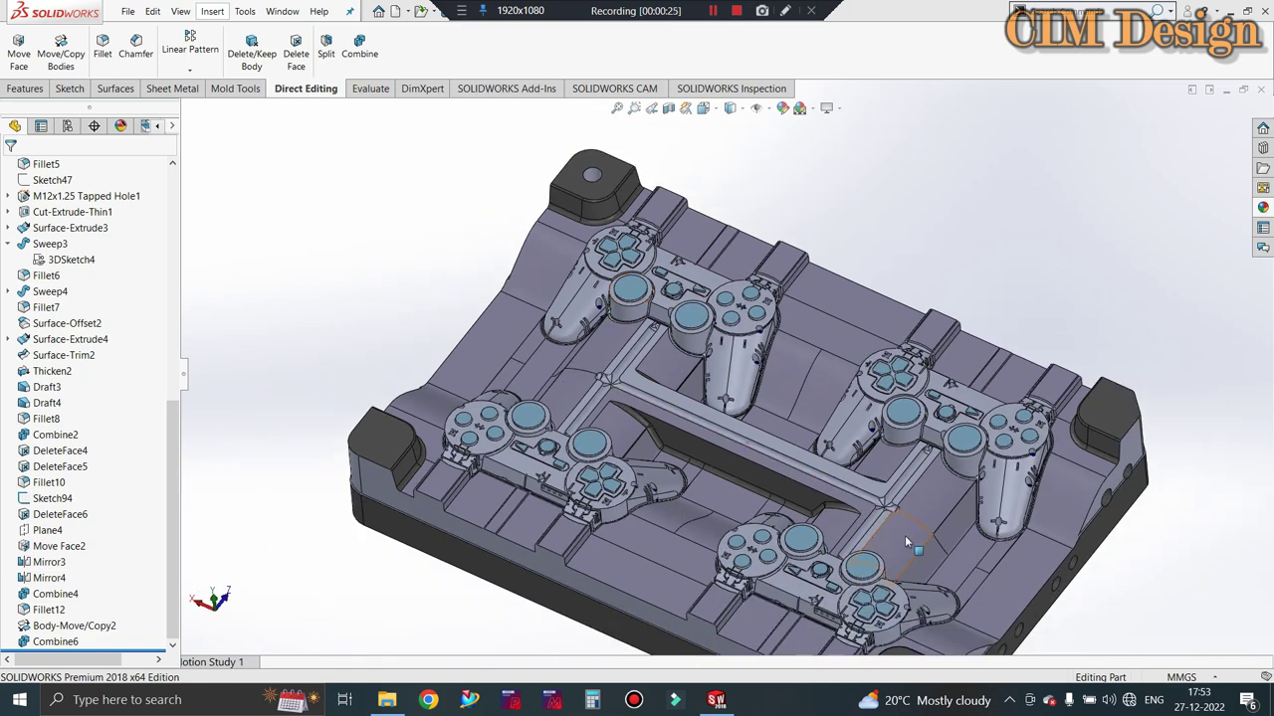
pyautogui.scroll(-1, 904, 535)
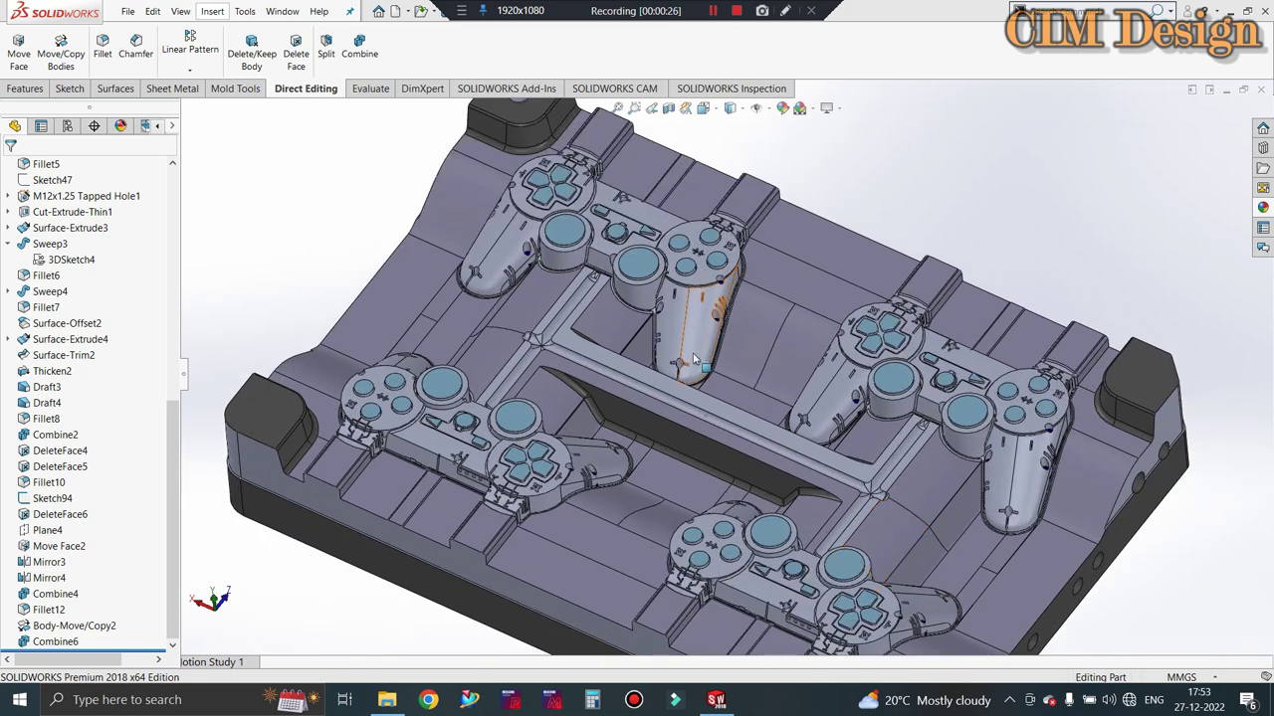
pyautogui.scroll(1, 695, 360)
pyautogui.scroll(1, 716, 361)
pyautogui.scroll(-1, 760, 362)
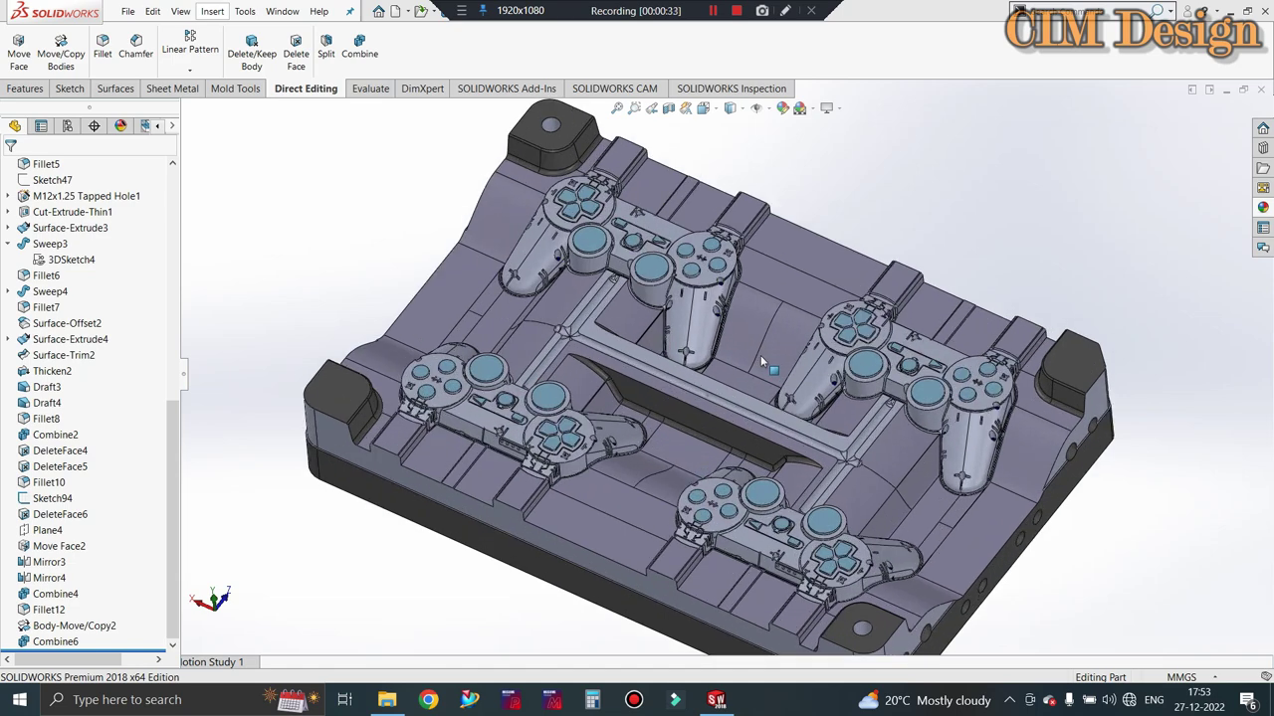
pyautogui.scroll(1, 761, 358)
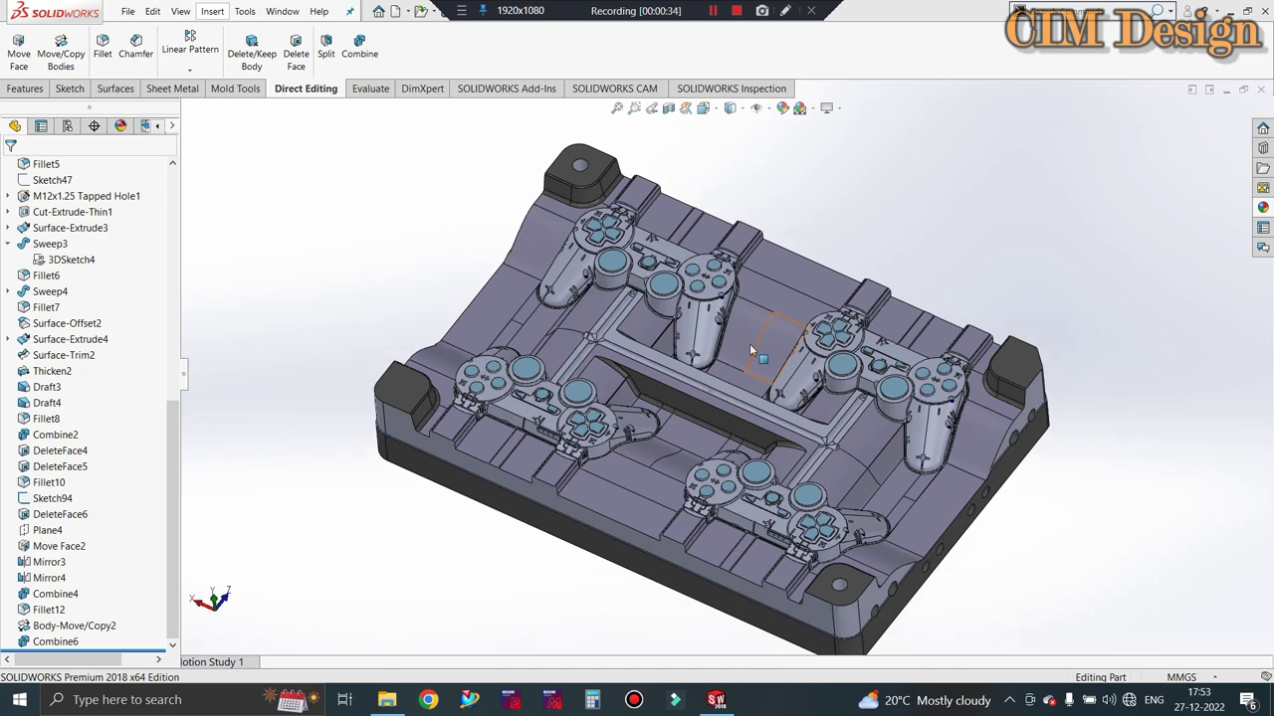
pyautogui.scroll(1, 747, 343)
pyautogui.scroll(-1, 863, 341)
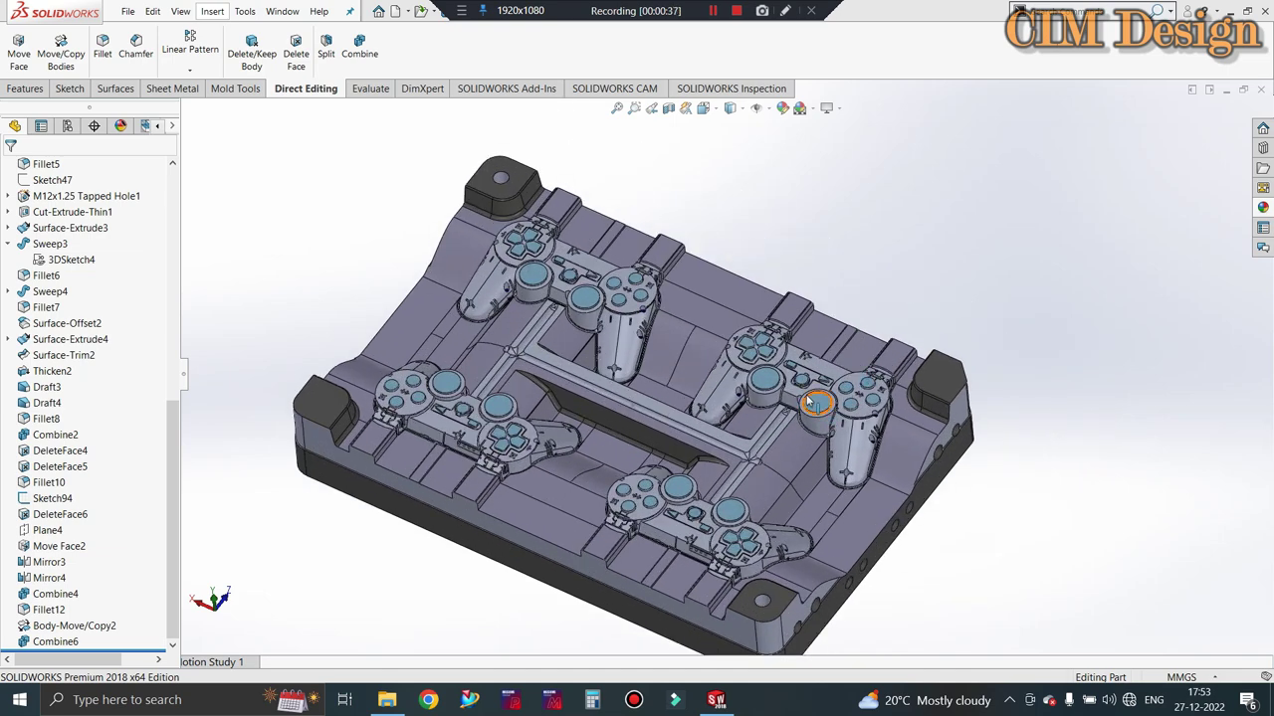
pyautogui.scroll(1, 756, 378)
pyautogui.scroll(1, 680, 332)
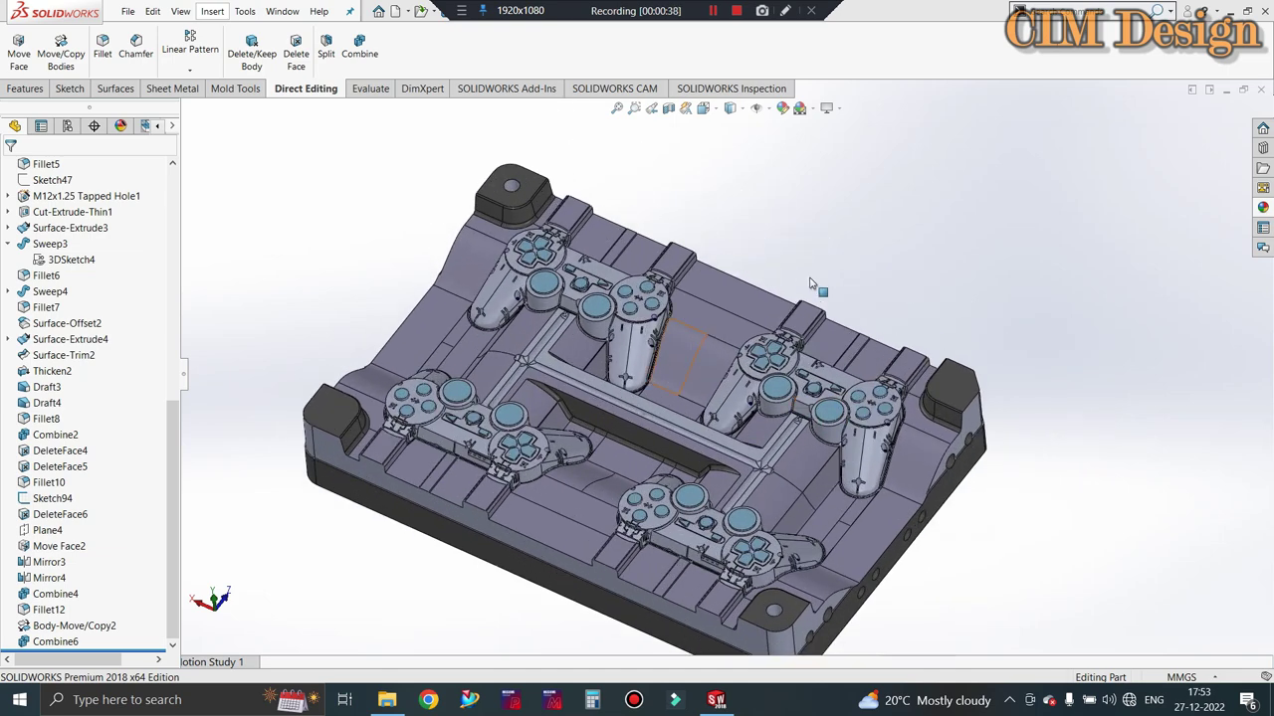
pyautogui.scroll(1, 674, 448)
pyautogui.scroll(-1, 673, 428)
pyautogui.scroll(-1, 647, 348)
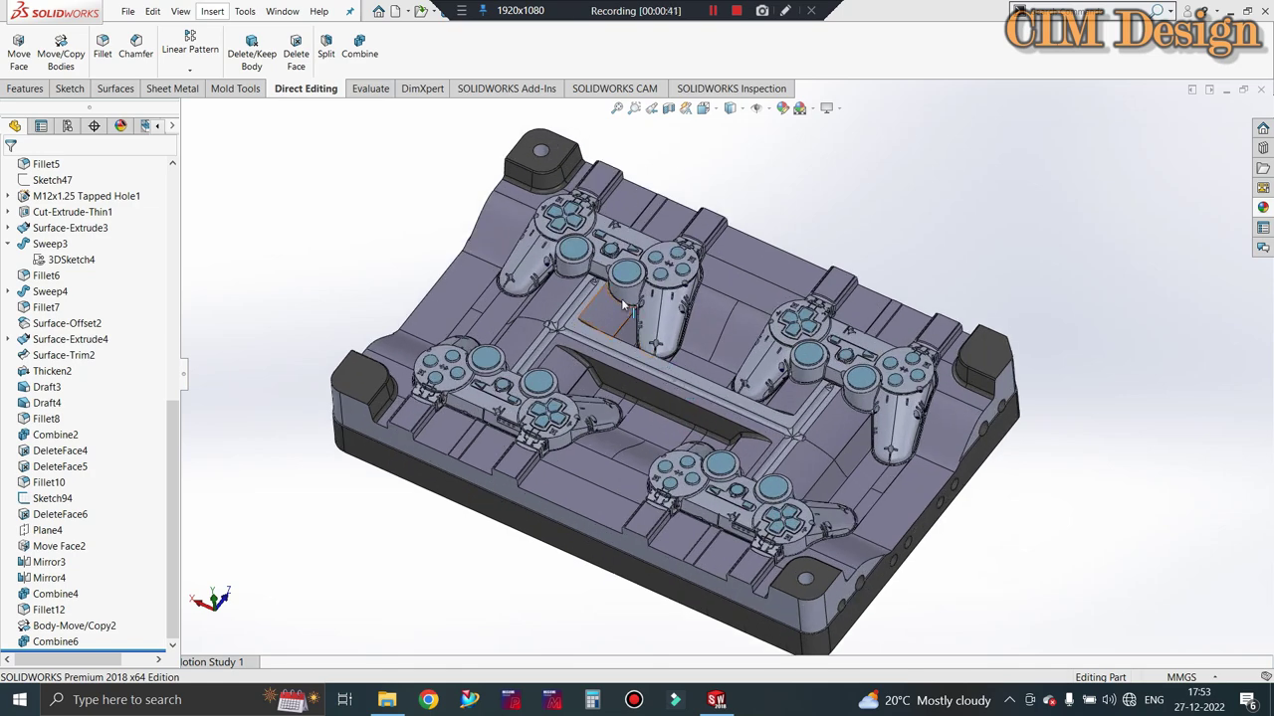
pyautogui.scroll(1, 602, 268)
pyautogui.scroll(-1, 666, 326)
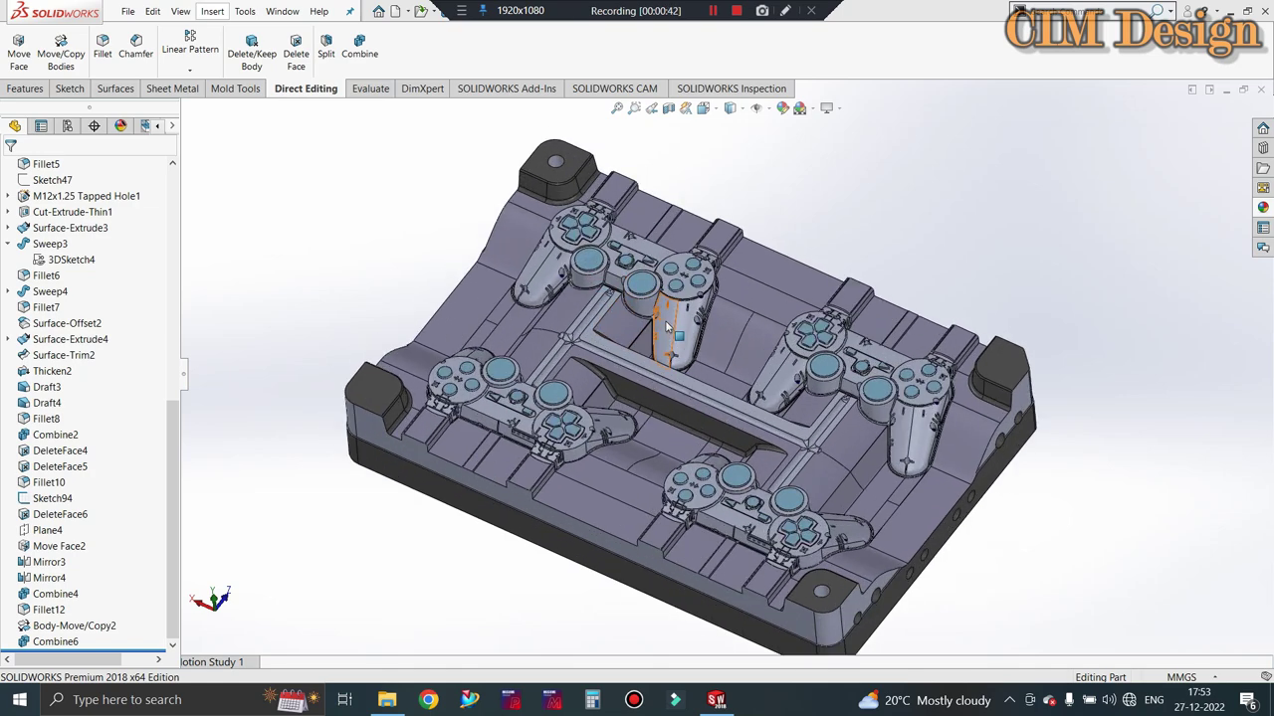
pyautogui.scroll(-1, 710, 336)
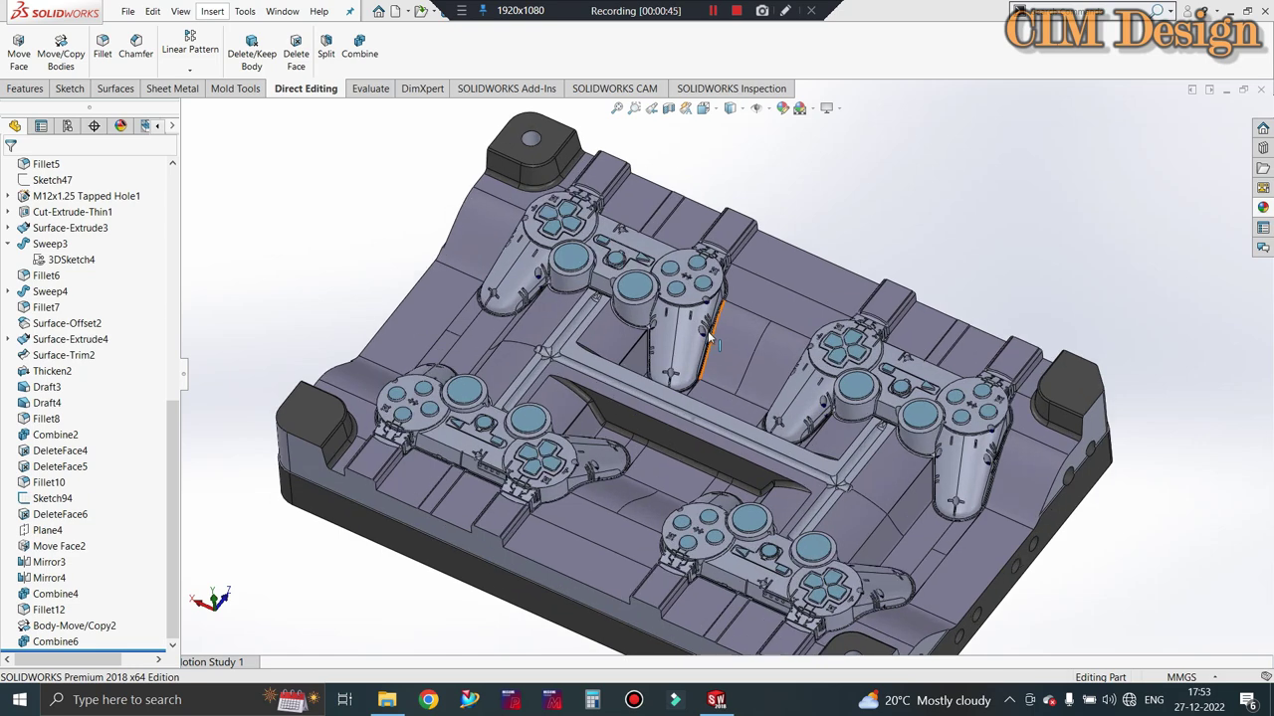
pyautogui.scroll(1, 753, 281)
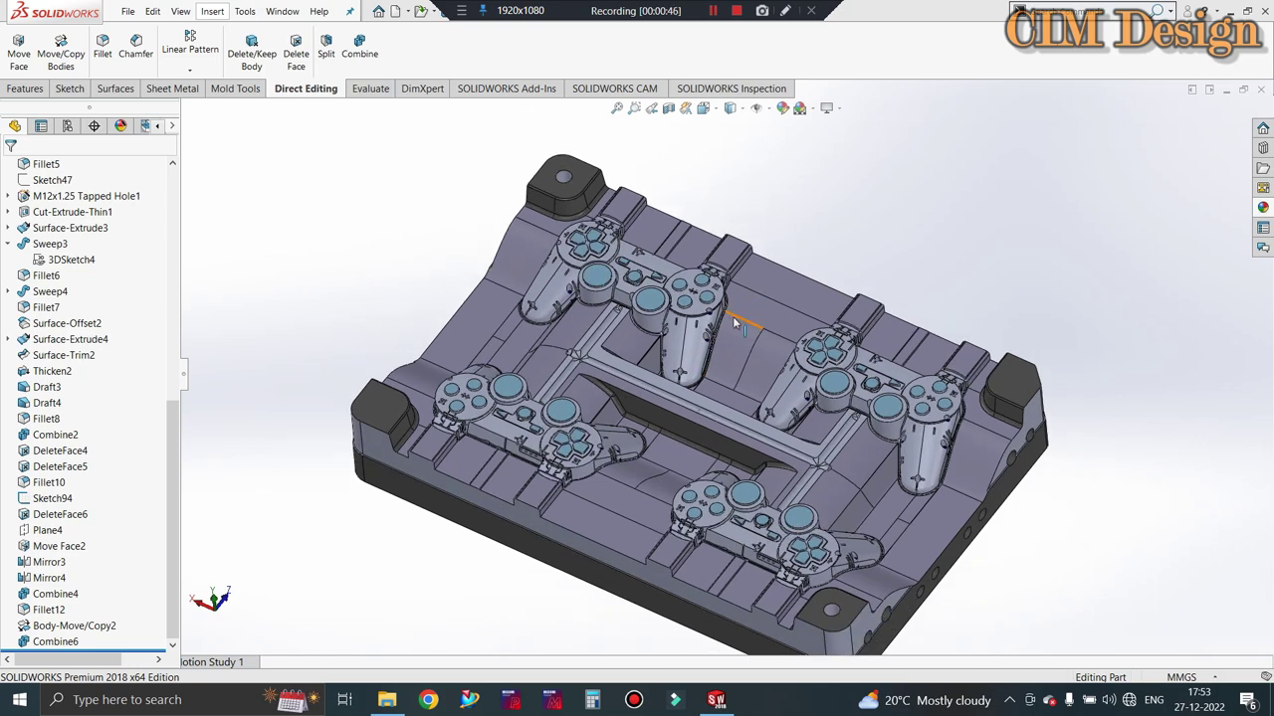
pyautogui.scroll(-1, 732, 322)
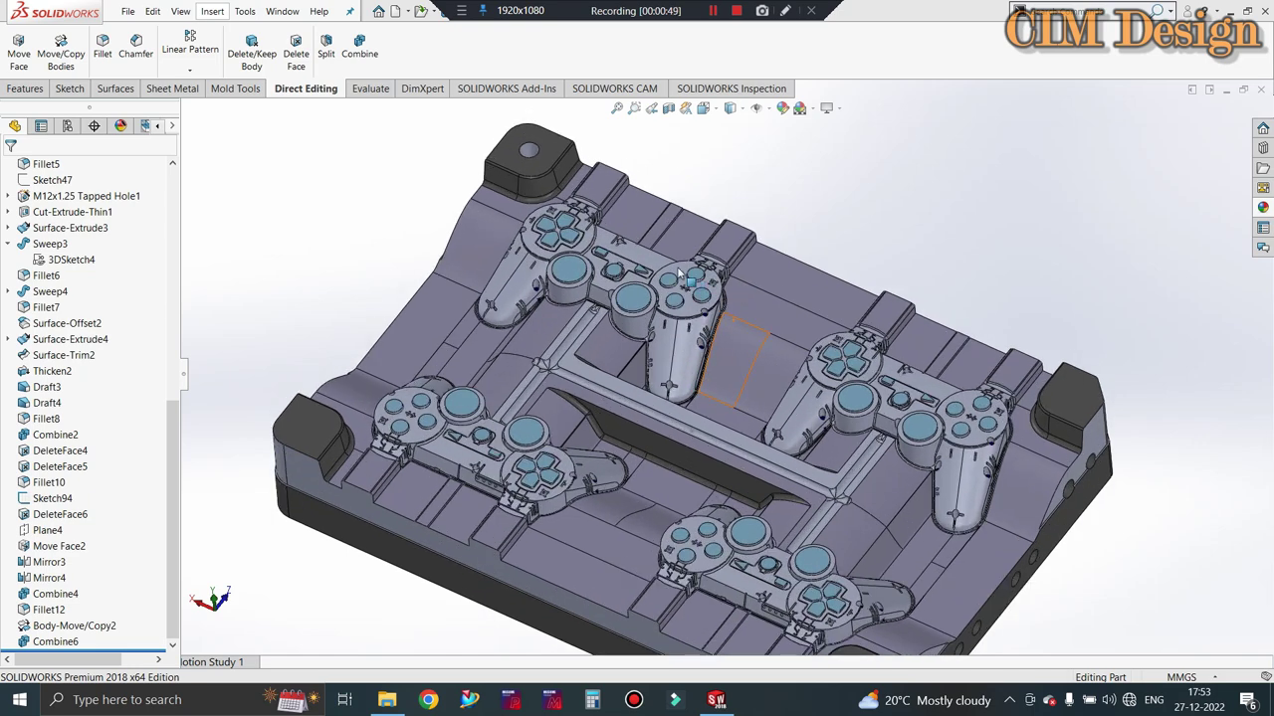
pyautogui.scroll(-1, 669, 266)
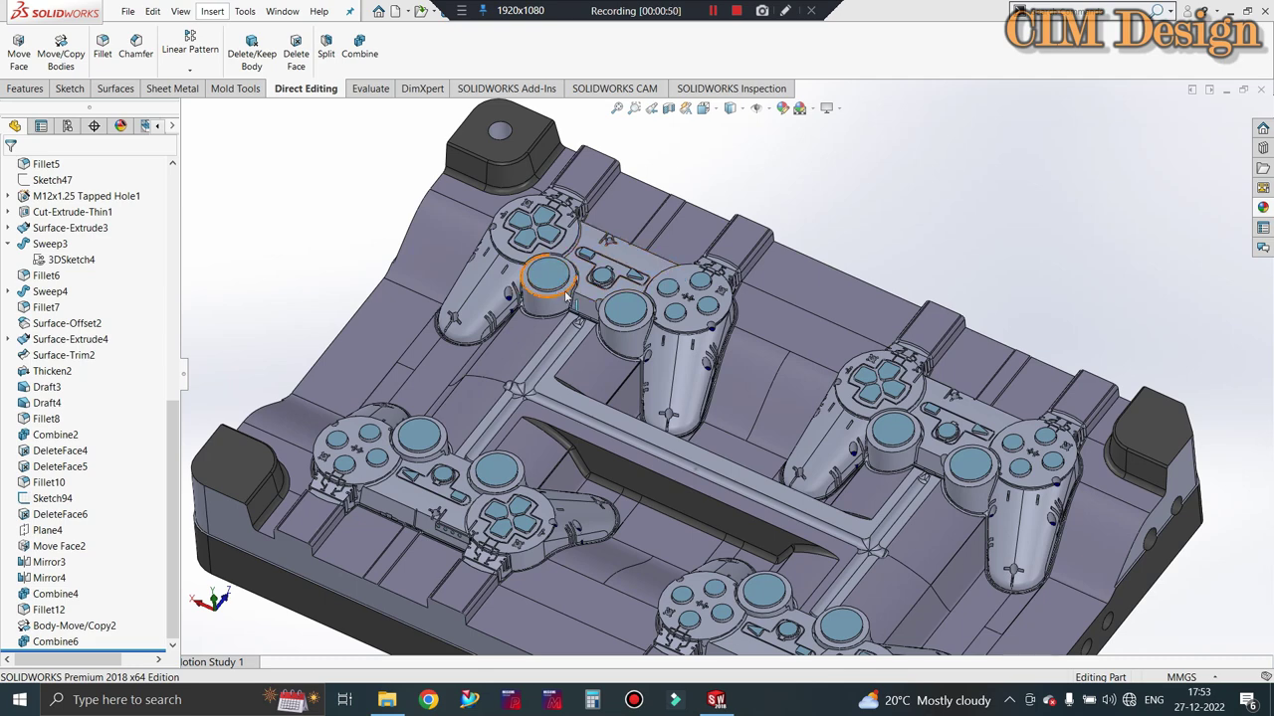
pyautogui.scroll(1, 716, 368)
pyautogui.scroll(1, 657, 378)
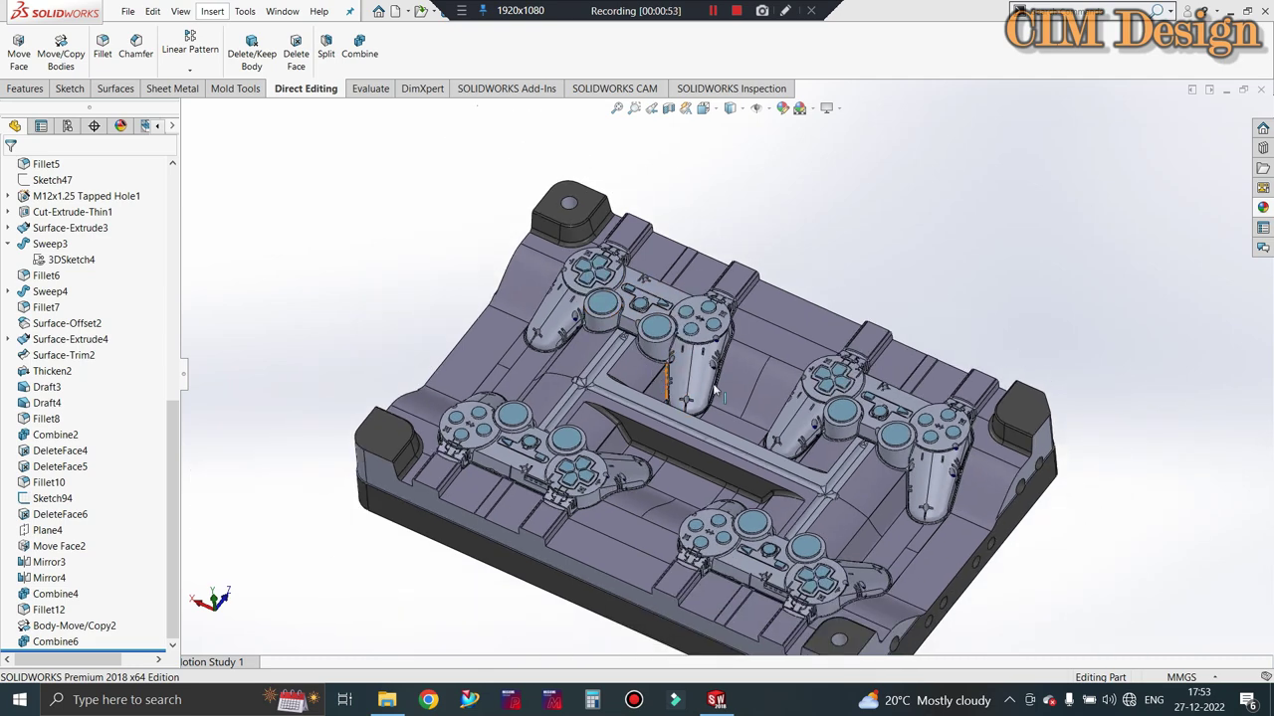
pyautogui.scroll(-1, 700, 378)
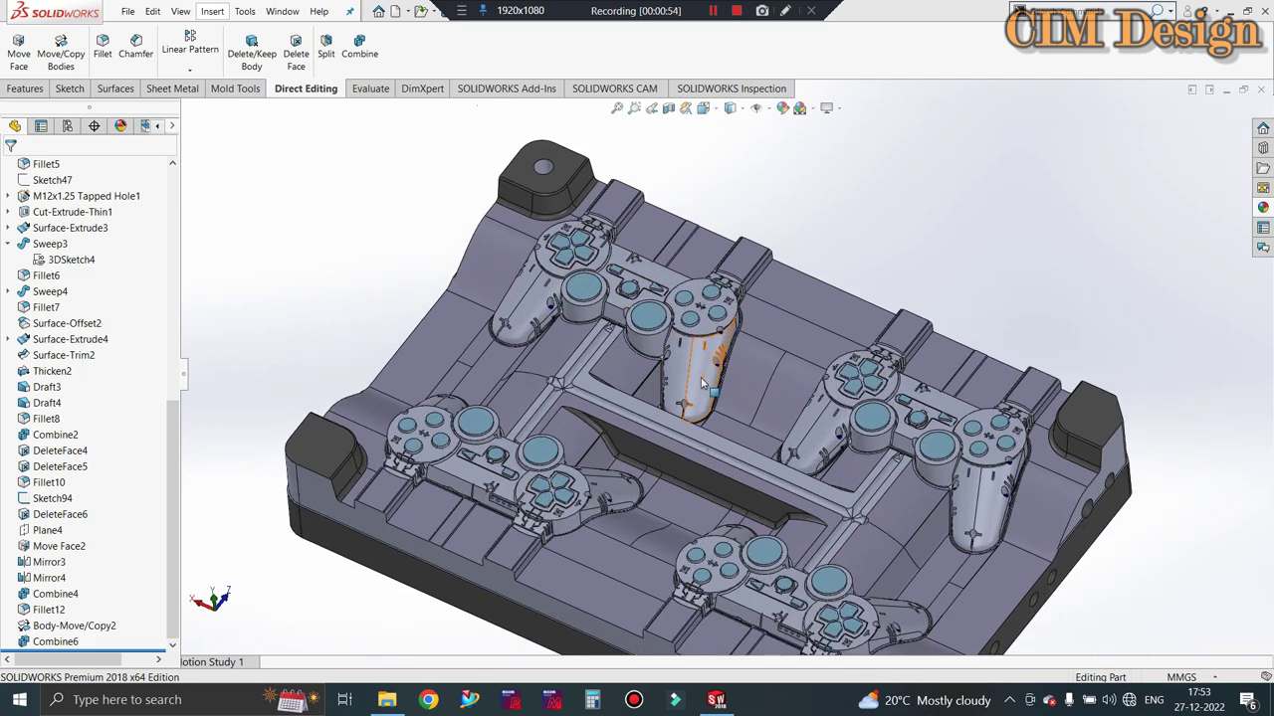
pyautogui.scroll(-1, 700, 378)
pyautogui.scroll(-1, 687, 353)
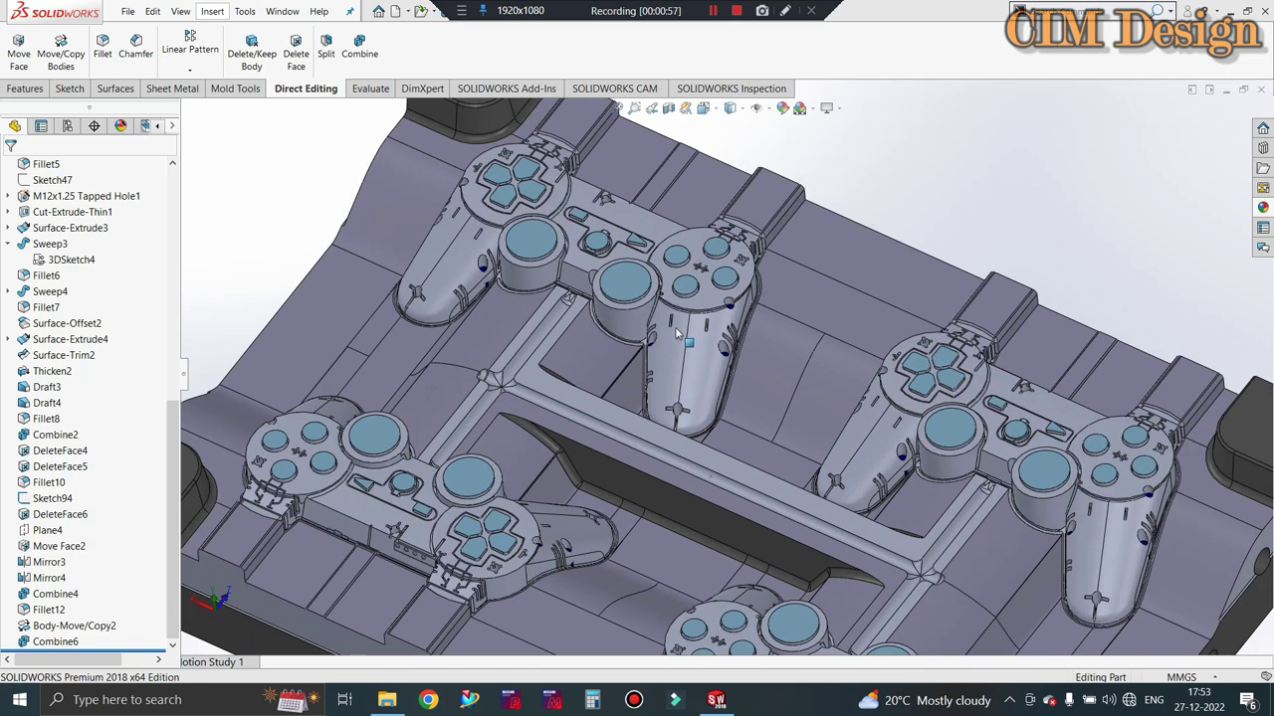
pyautogui.scroll(1, 675, 334)
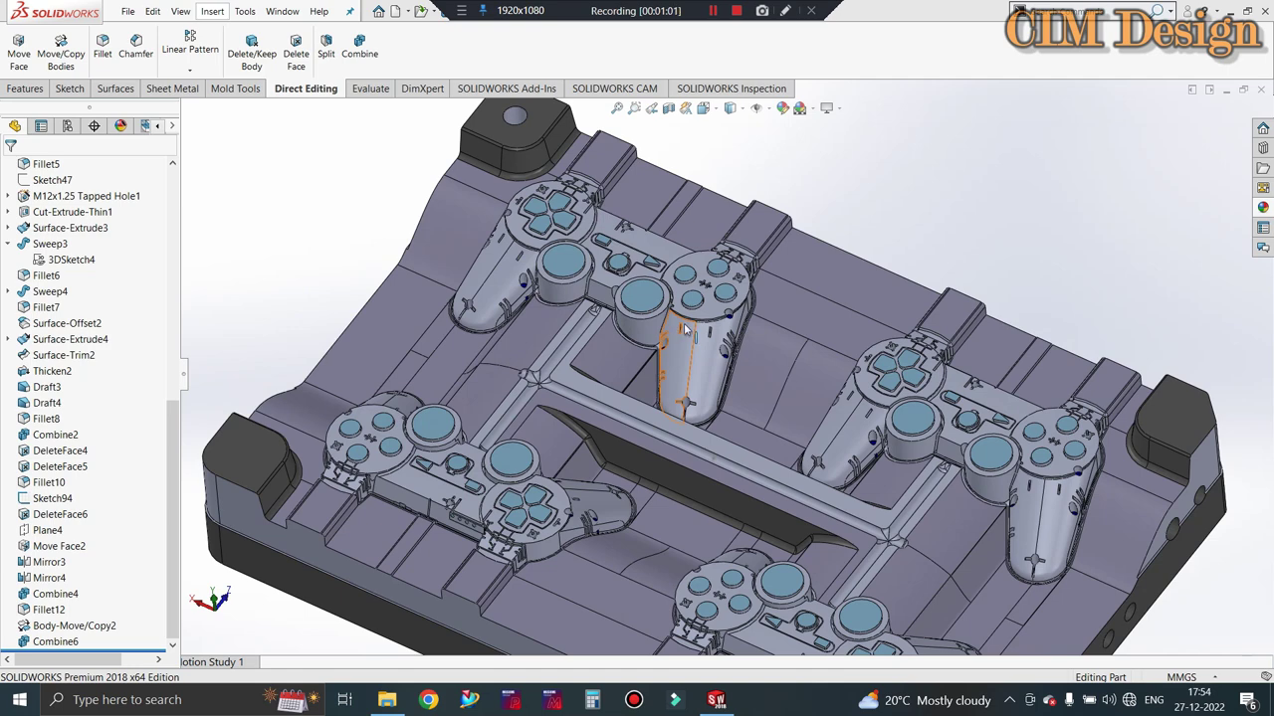
pyautogui.scroll(1, 684, 323)
pyautogui.scroll(-1, 766, 320)
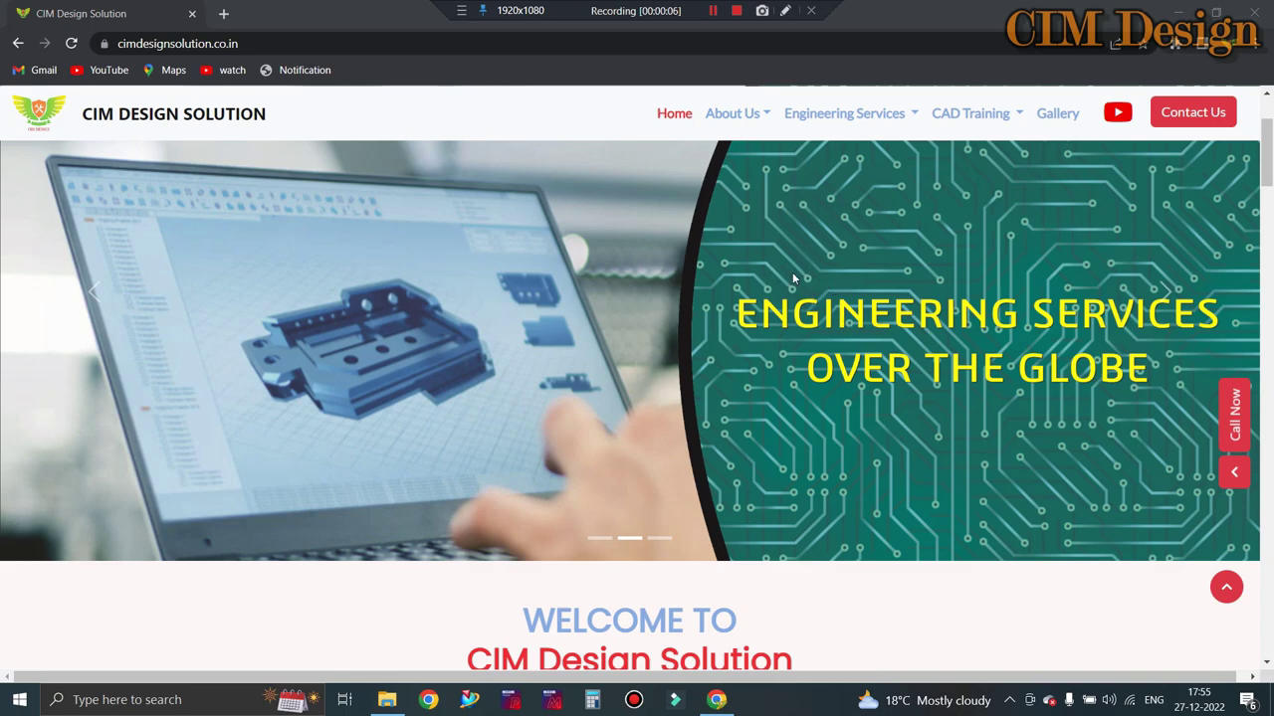
pyautogui.scroll(-3, 792, 279)
pyautogui.scroll(-6, 767, 319)
pyautogui.scroll(-6, 737, 379)
pyautogui.scroll(3, 700, 425)
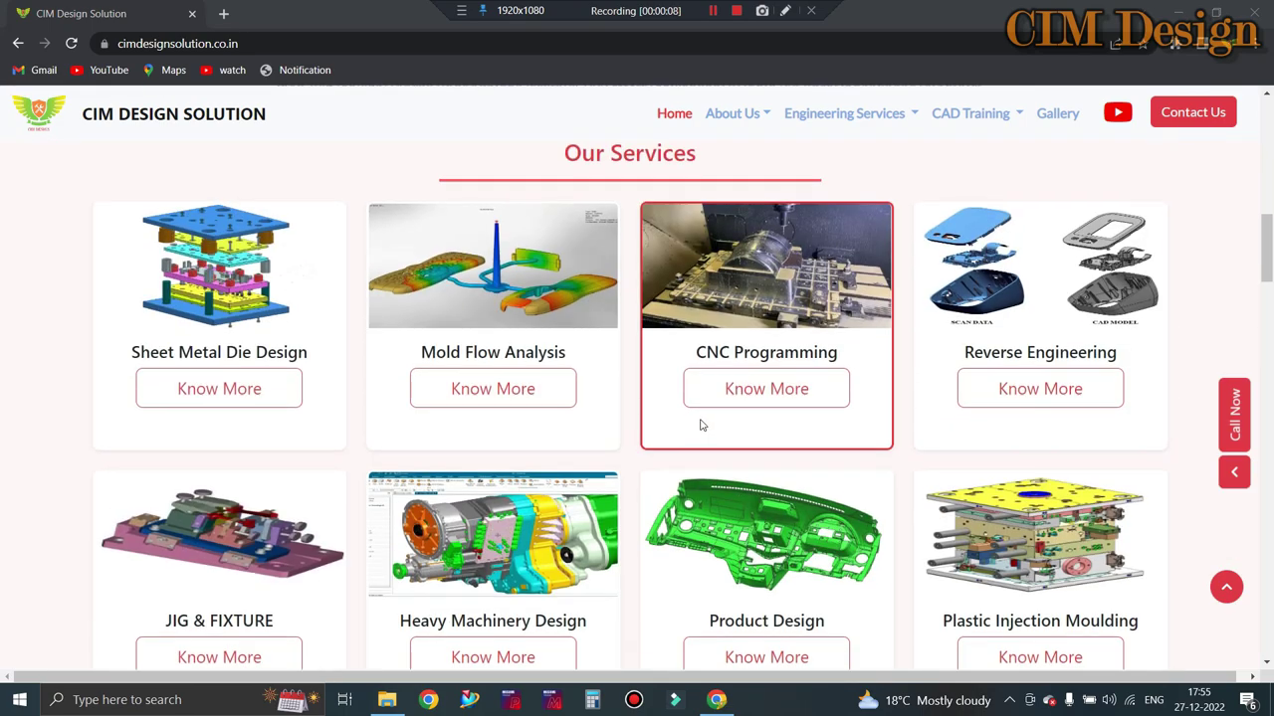
pyautogui.scroll(5, 700, 425)
pyautogui.scroll(5, 617, 328)
pyautogui.scroll(2, 591, 255)
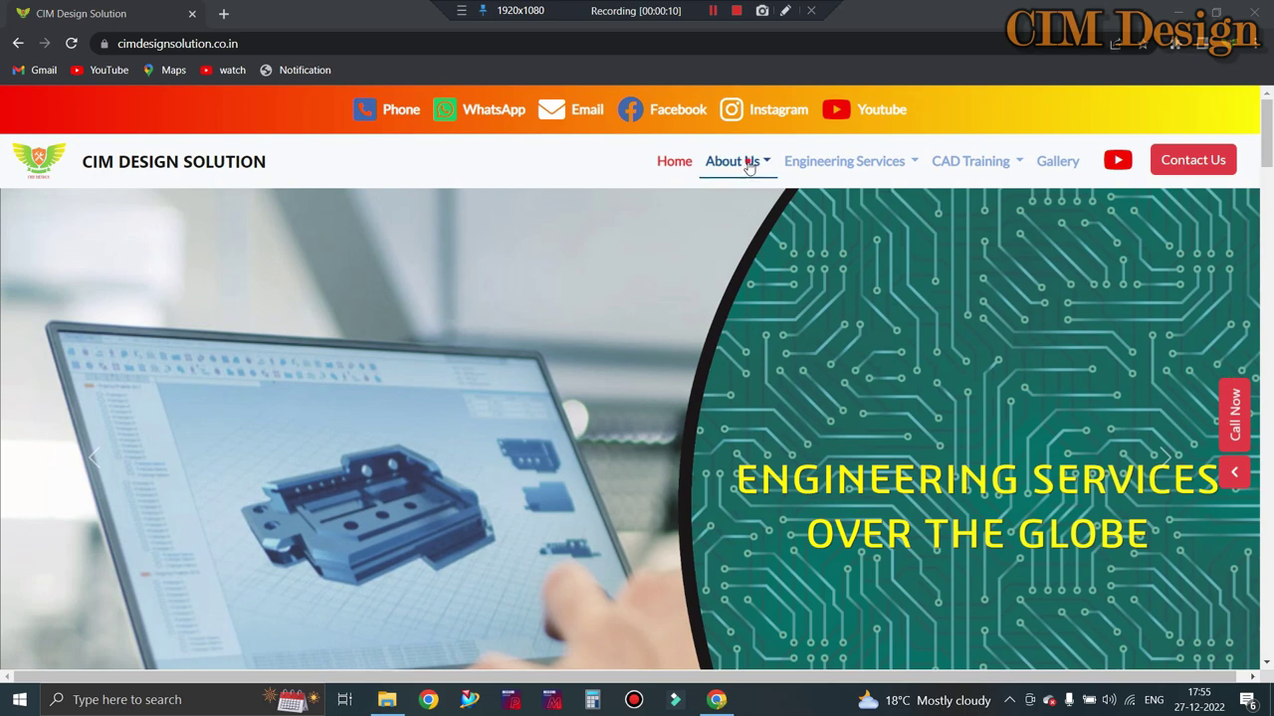
# Go to About Us > Careers and scroll through the listed openings.
pyautogui.moveTo(734, 161)
pyautogui.click(697, 227)
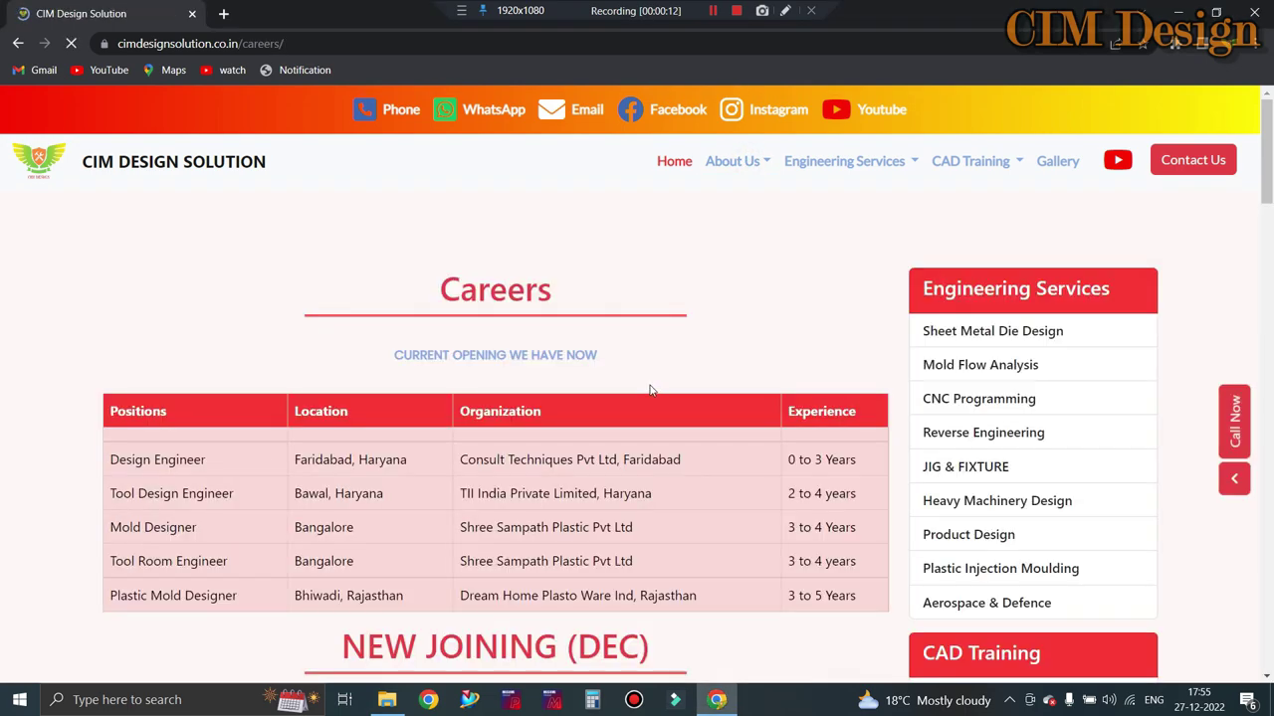
pyautogui.scroll(-2, 652, 383)
pyautogui.scroll(-3, 642, 398)
pyautogui.scroll(-4, 621, 433)
pyautogui.scroll(-5, 622, 442)
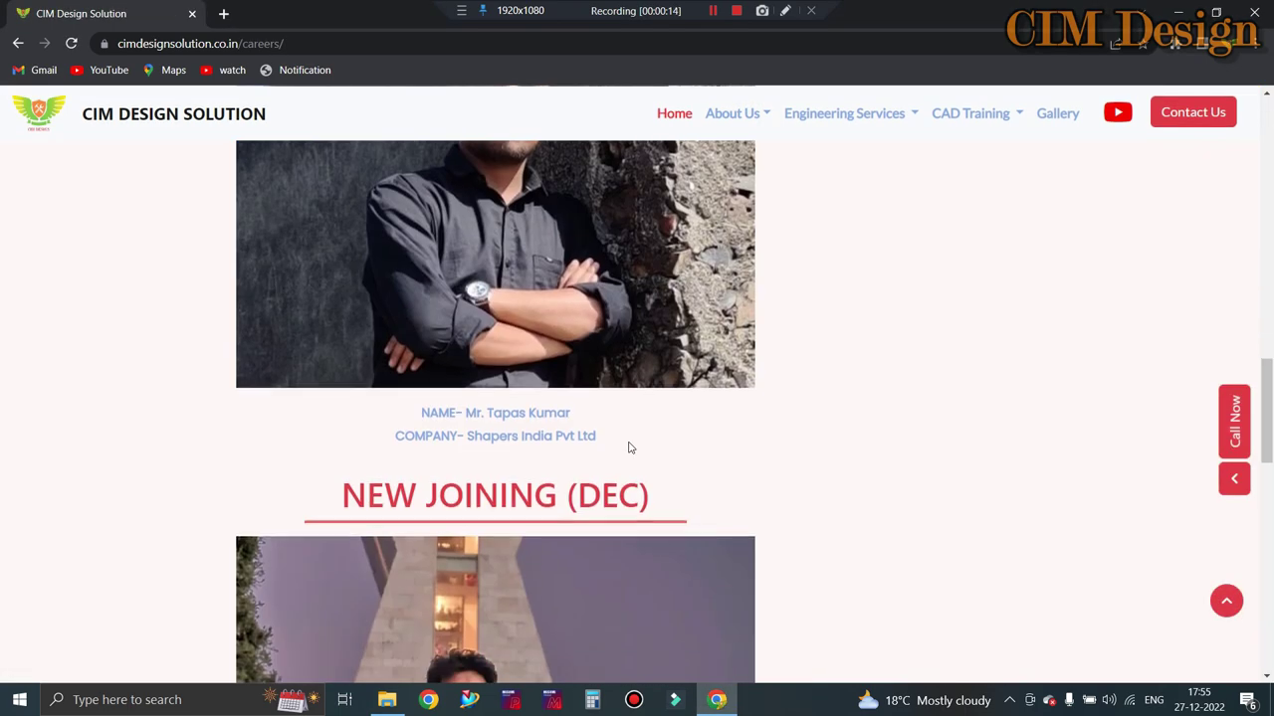
pyautogui.scroll(-2, 628, 446)
pyautogui.scroll(-2, 647, 443)
pyautogui.scroll(3, 657, 448)
pyautogui.scroll(6, 637, 433)
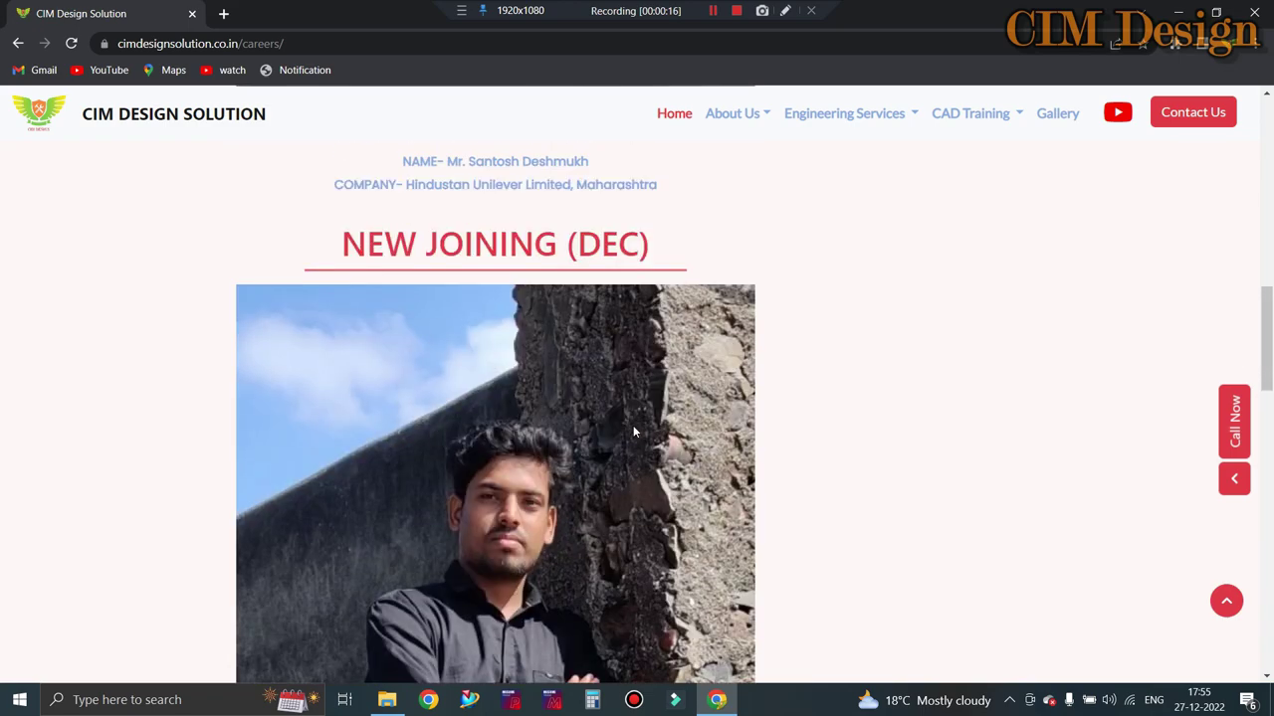
pyautogui.scroll(4, 633, 430)
pyautogui.scroll(6, 644, 420)
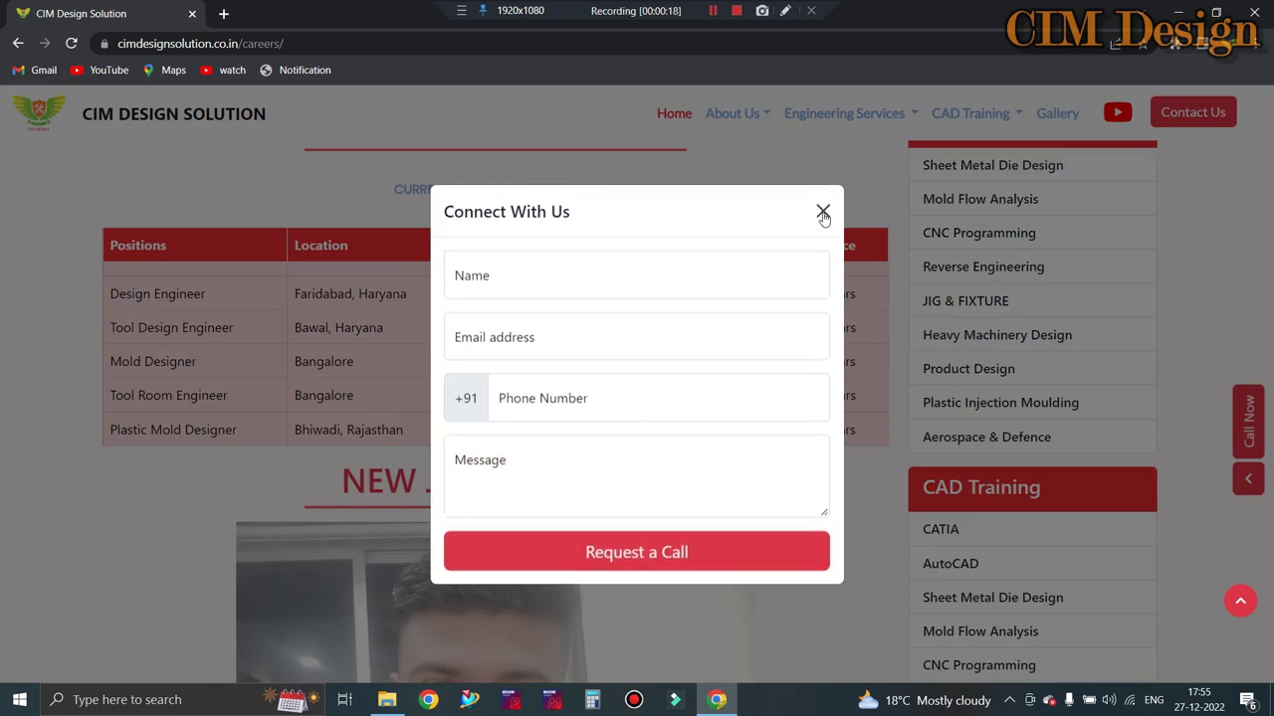
# Close the Connect With Us popup, return to the page top, and reorient the mould.
pyautogui.click(823, 214)
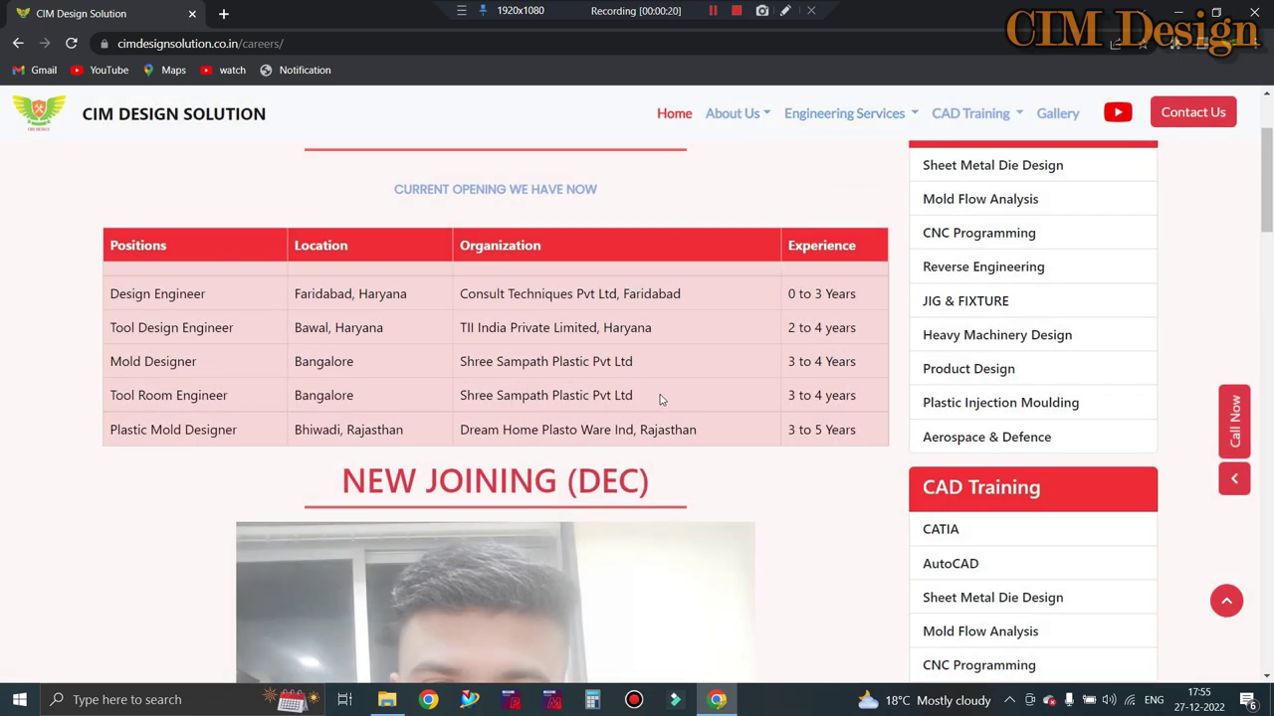
pyautogui.scroll(2, 655, 257)
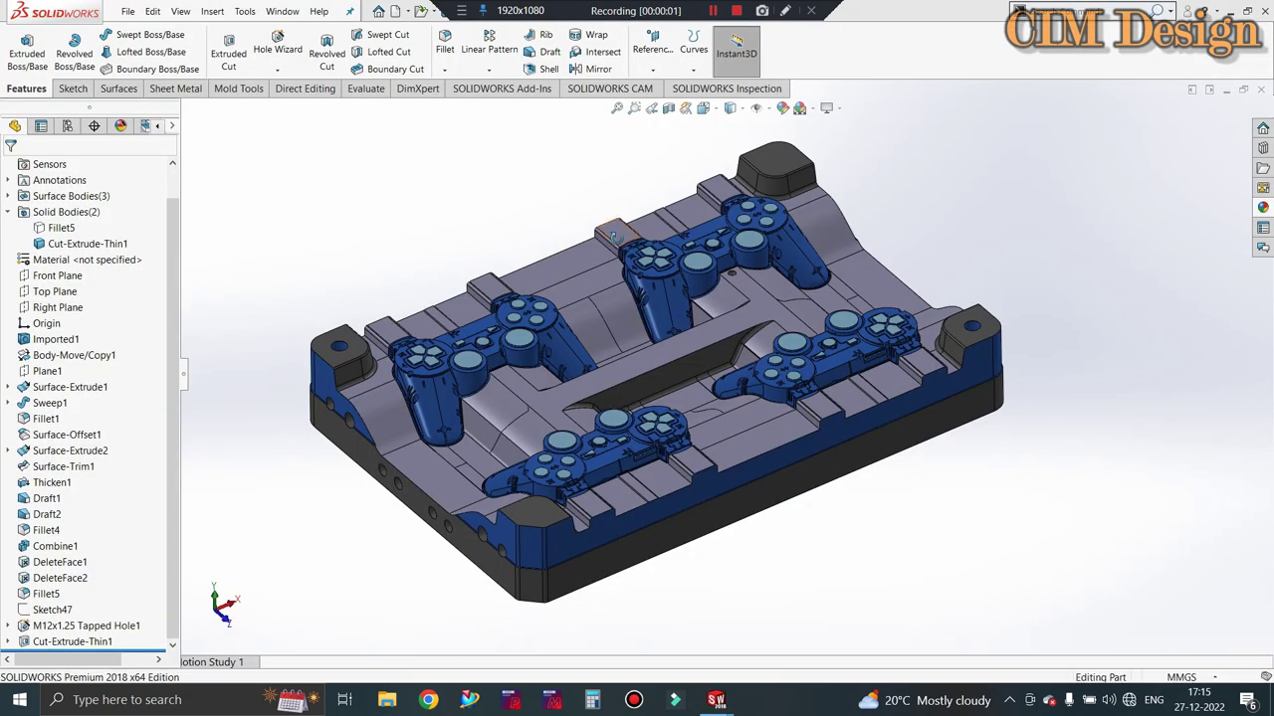
pyautogui.moveTo(626, 243)
pyautogui.mouseDown(button='middle')
pyautogui.moveTo(630, 257)
pyautogui.moveTo(759, 315)
pyautogui.moveTo(696, 329)
pyautogui.mouseUp(button='middle')
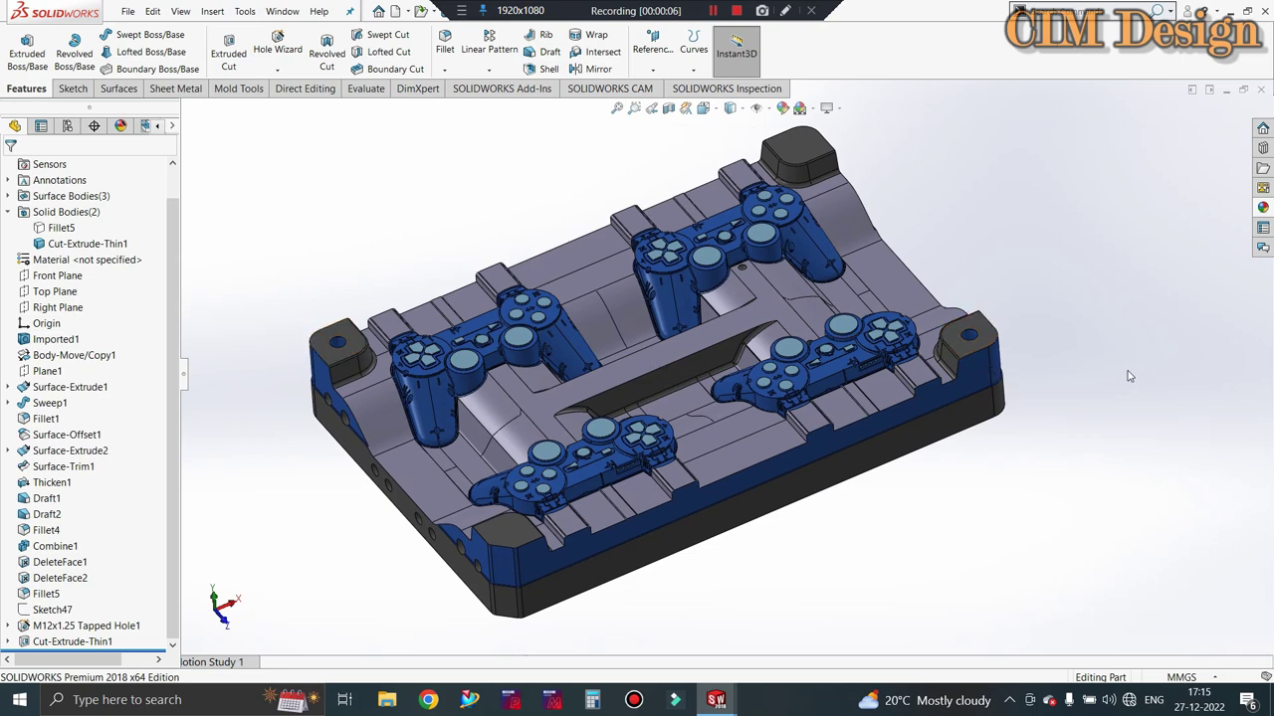
# Orbit to a low, flat view of the core and start an Extruded Surface.
pyautogui.moveTo(766, 368); pyautogui.dragTo(692, 391, button='middle')
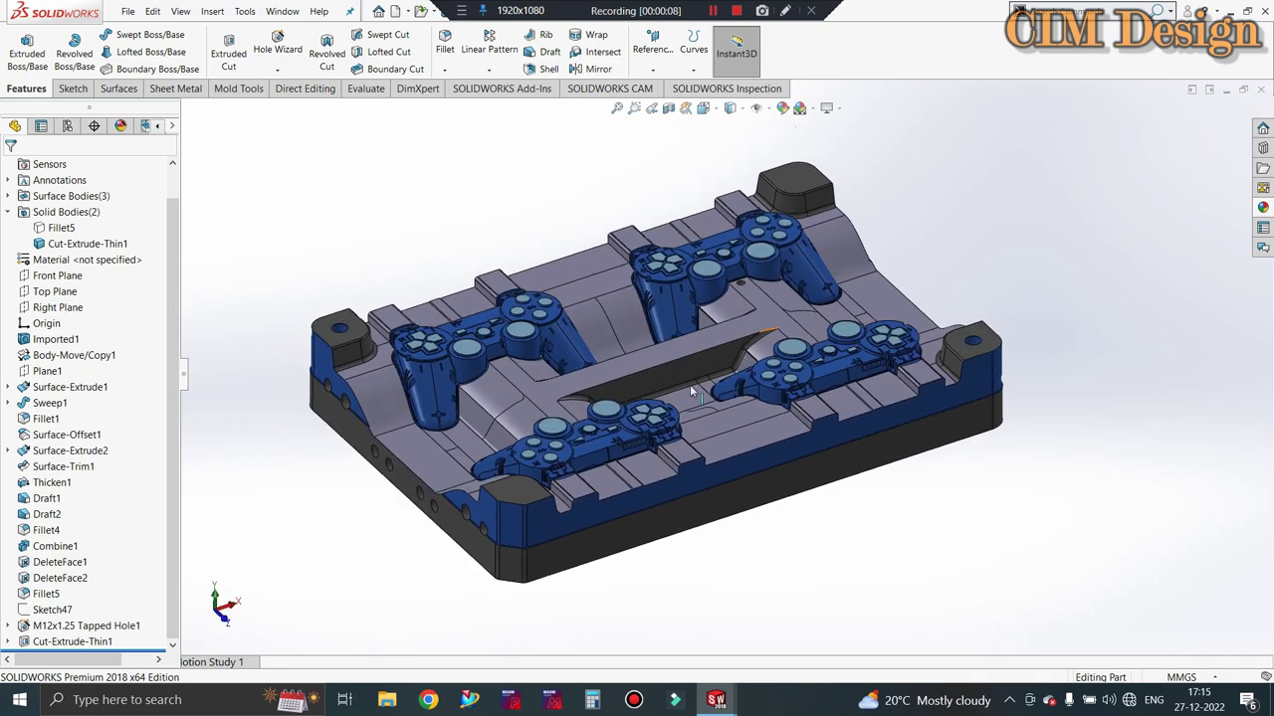
pyautogui.moveTo(529, 379); pyautogui.dragTo(360, 388, button='middle')
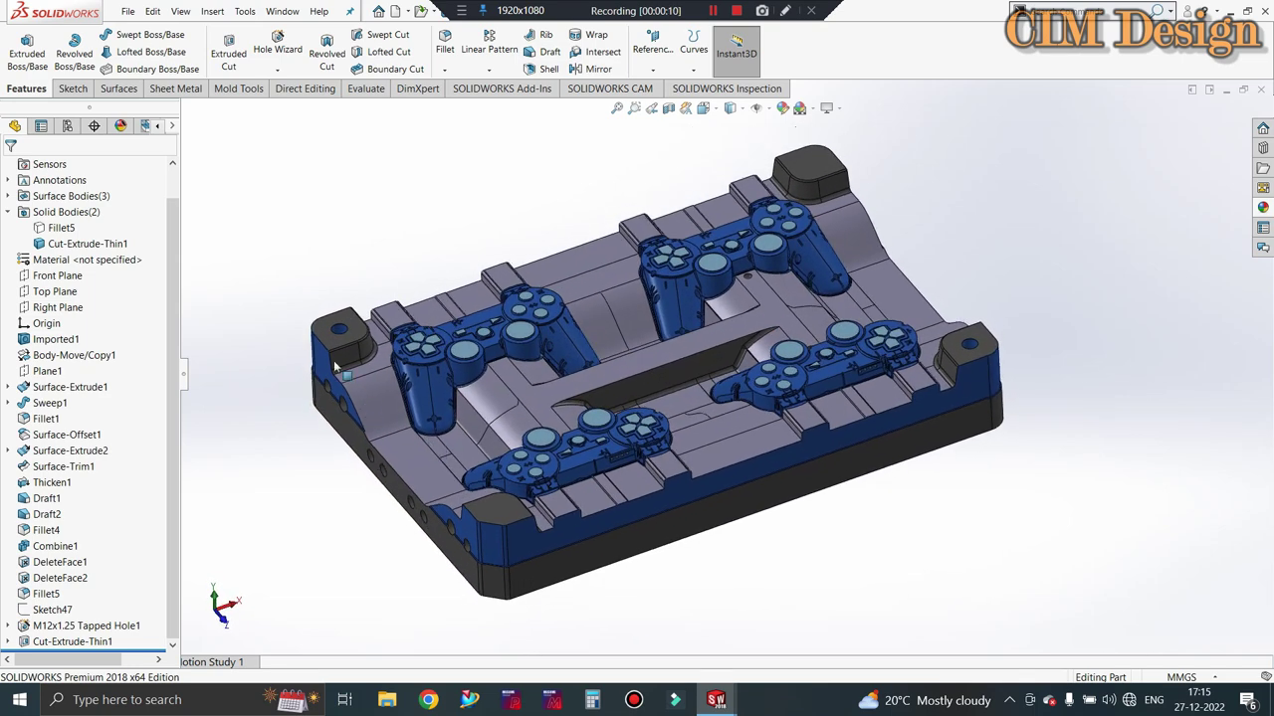
pyautogui.moveTo(538, 452)
pyautogui.mouseDown(button='middle')
pyautogui.moveTo(684, 359)
pyautogui.moveTo(712, 391)
pyautogui.mouseUp(button='middle')
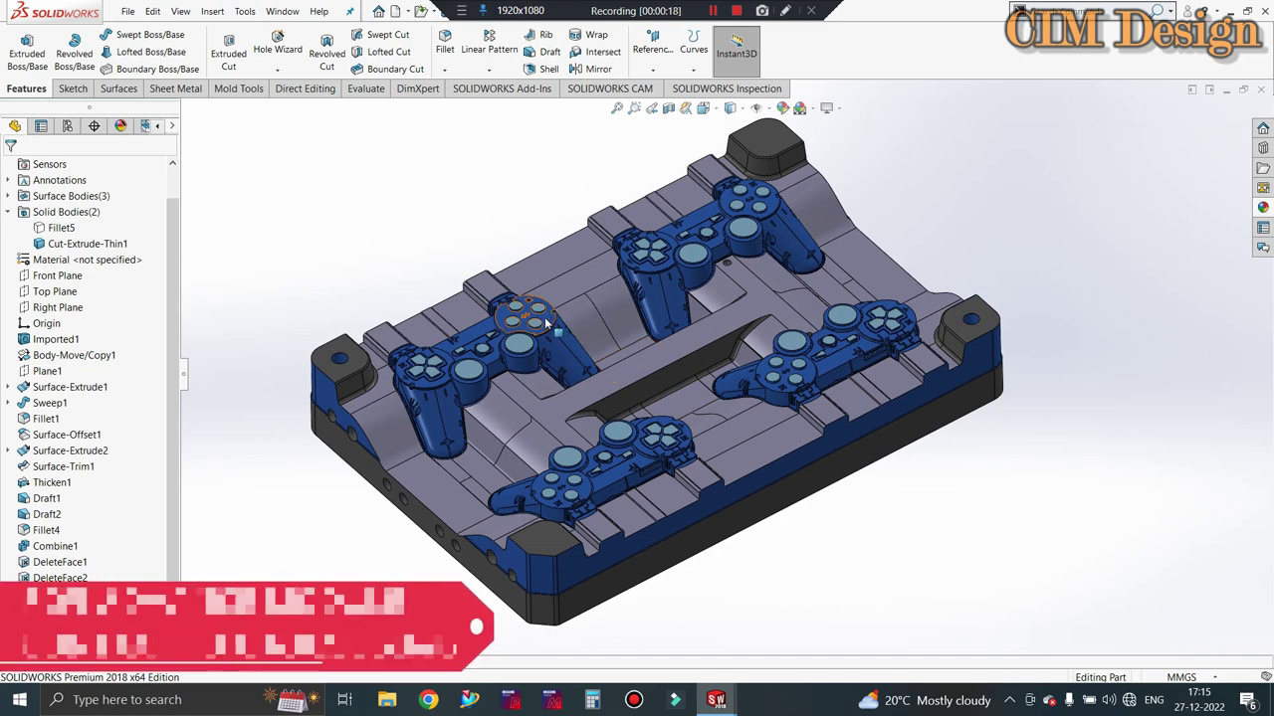
pyautogui.click(73, 88)
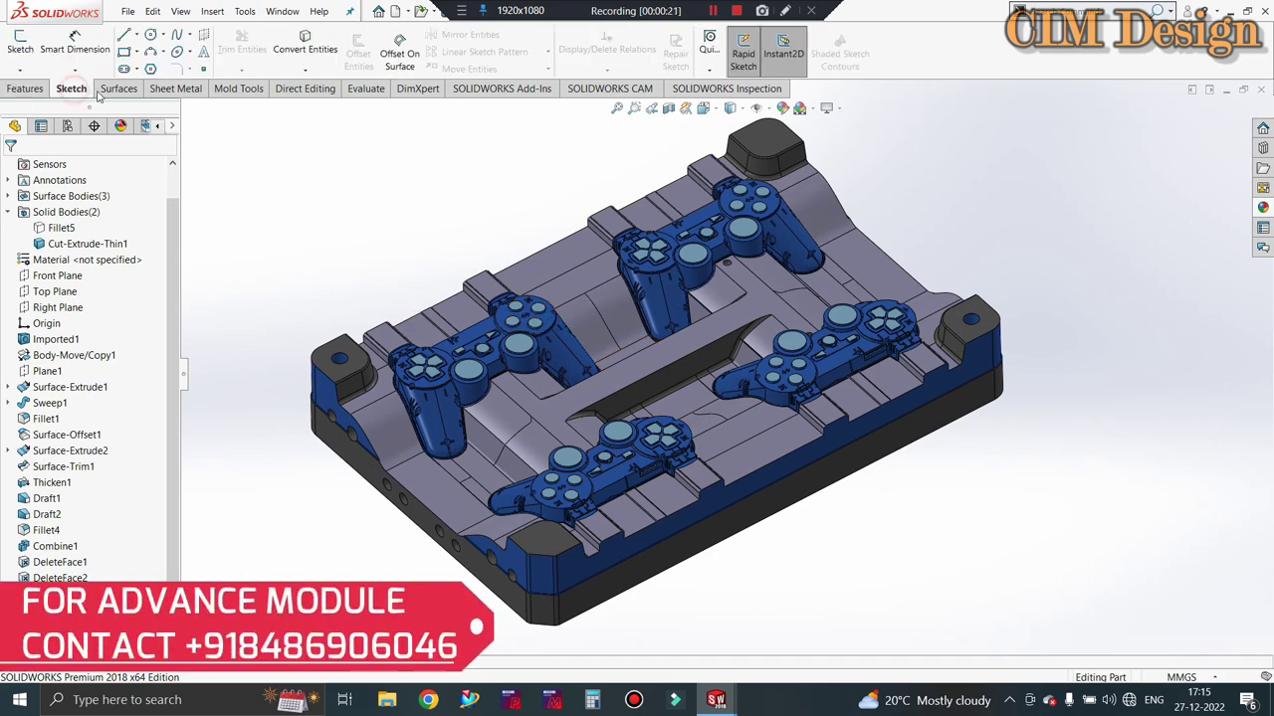
pyautogui.click(117, 88)
pyautogui.click(25, 42)
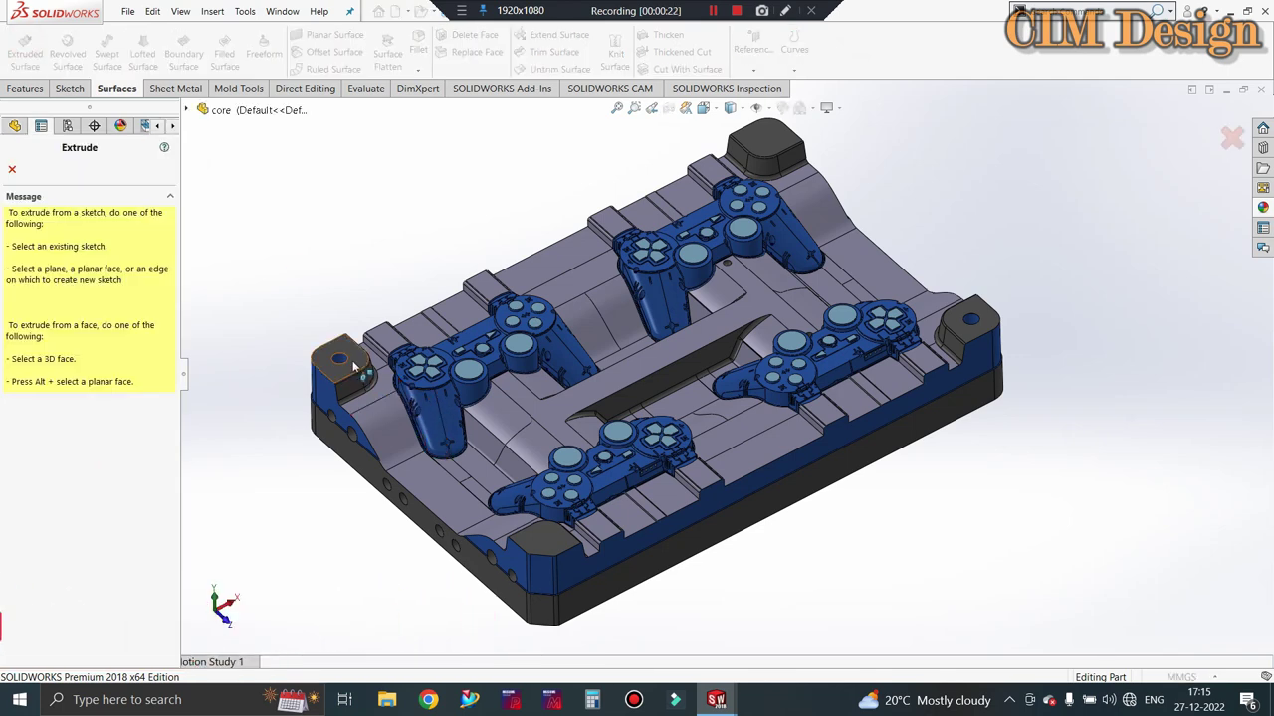
# Start a sketch on the core's top face and launch Offset Entities.
pyautogui.click(352, 359)
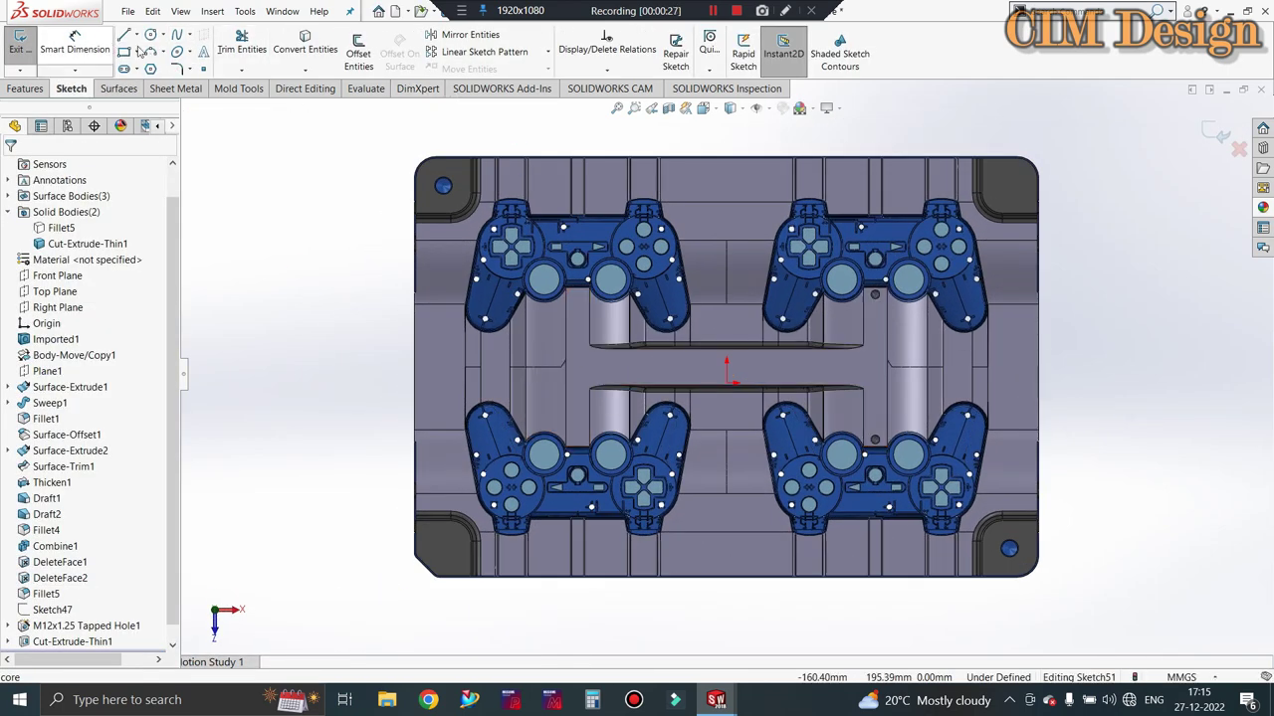
pyautogui.click(357, 57)
pyautogui.scroll(-3, 610, 324)
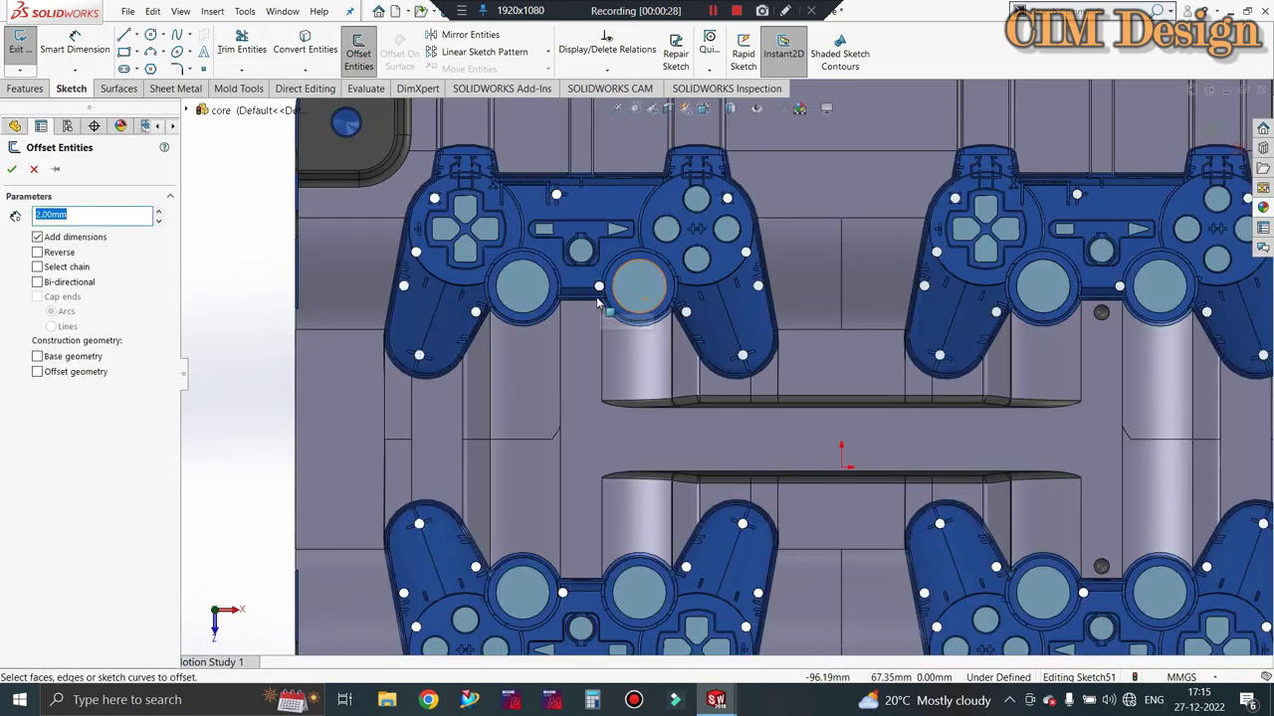
pyautogui.scroll(-3, 610, 324)
pyautogui.scroll(-2, 610, 324)
pyautogui.click(631, 358)
pyautogui.moveTo(631, 358); pyautogui.dragTo(628, 314, button='middle')
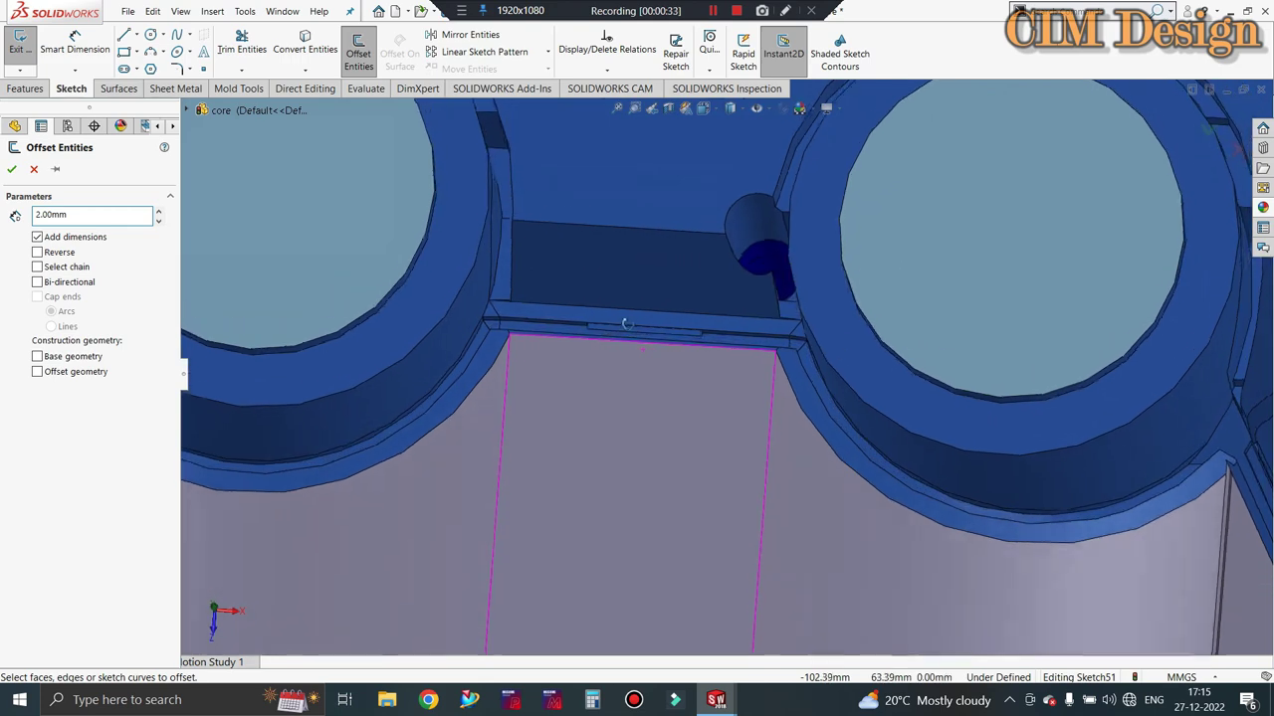
pyautogui.moveTo(629, 314); pyautogui.dragTo(638, 349, button='middle')
# Offset the slot's top edge 2.00 mm reversed, then view the sketch normal-to.
pyautogui.click(633, 347)
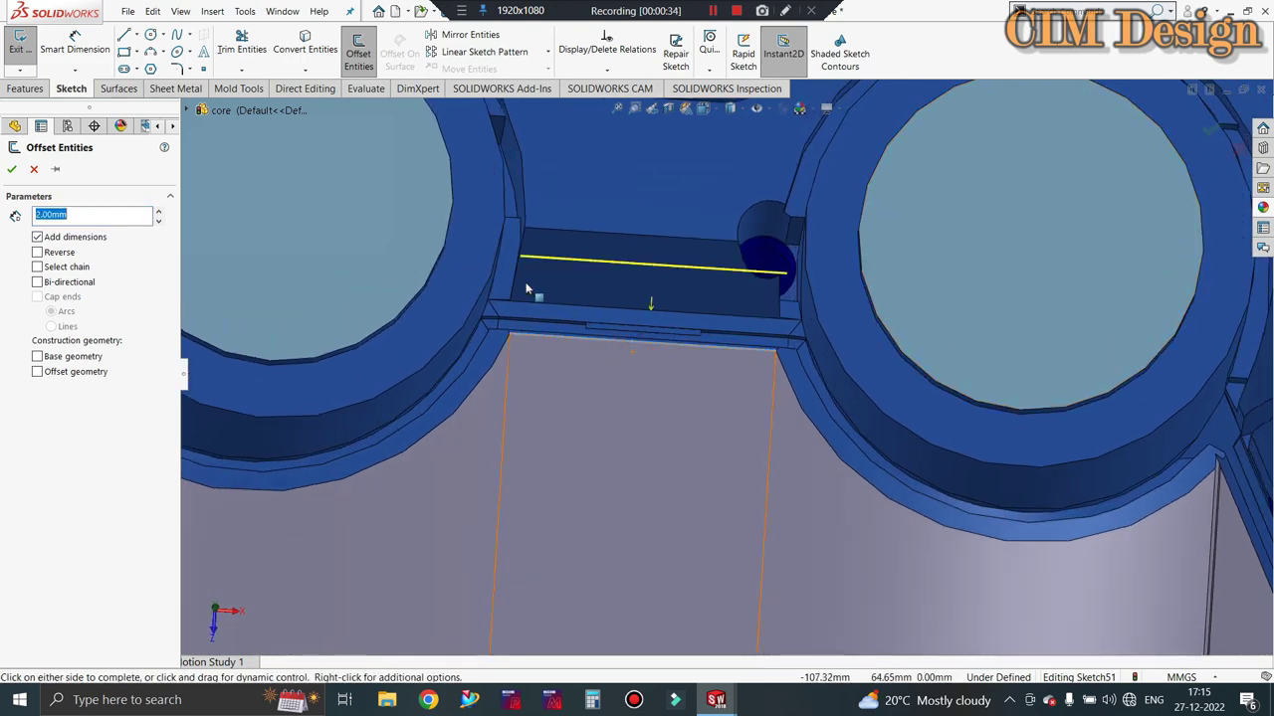
pyautogui.click(44, 256)
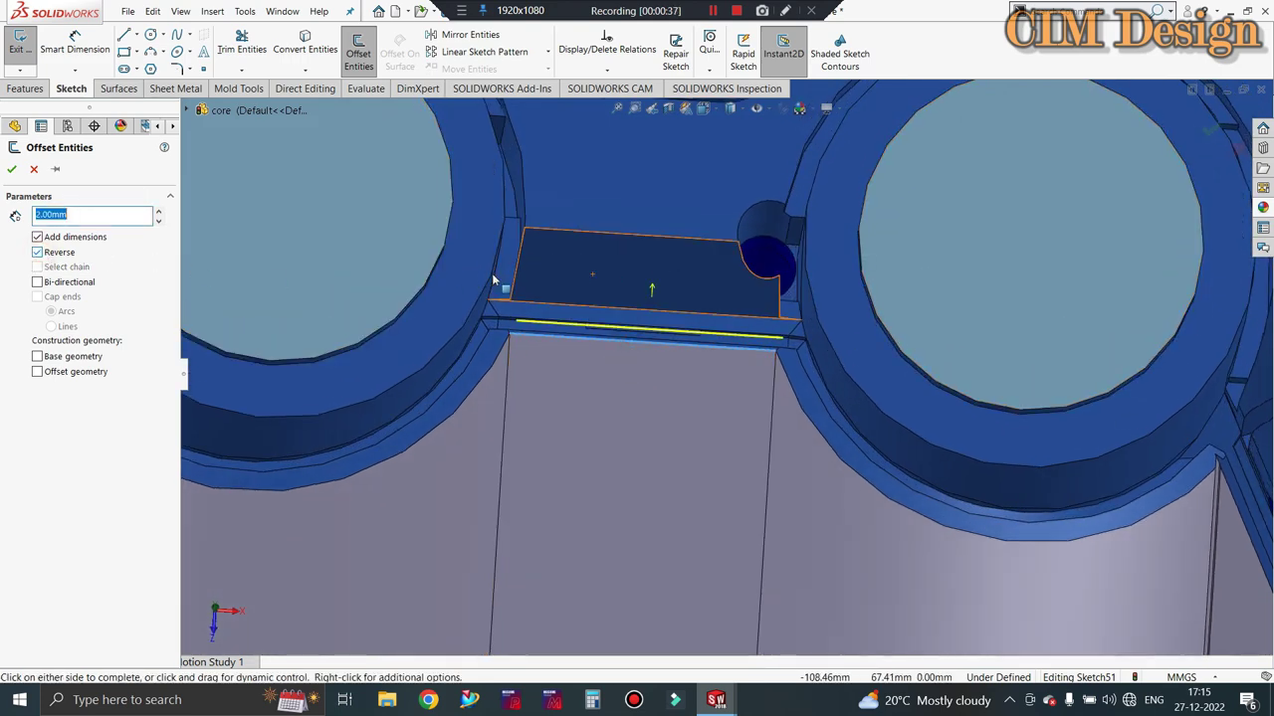
pyautogui.moveTo(591, 281)
pyautogui.mouseDown(button='middle')
pyautogui.moveTo(819, 274)
pyautogui.moveTo(696, 328)
pyautogui.mouseUp(button='middle')
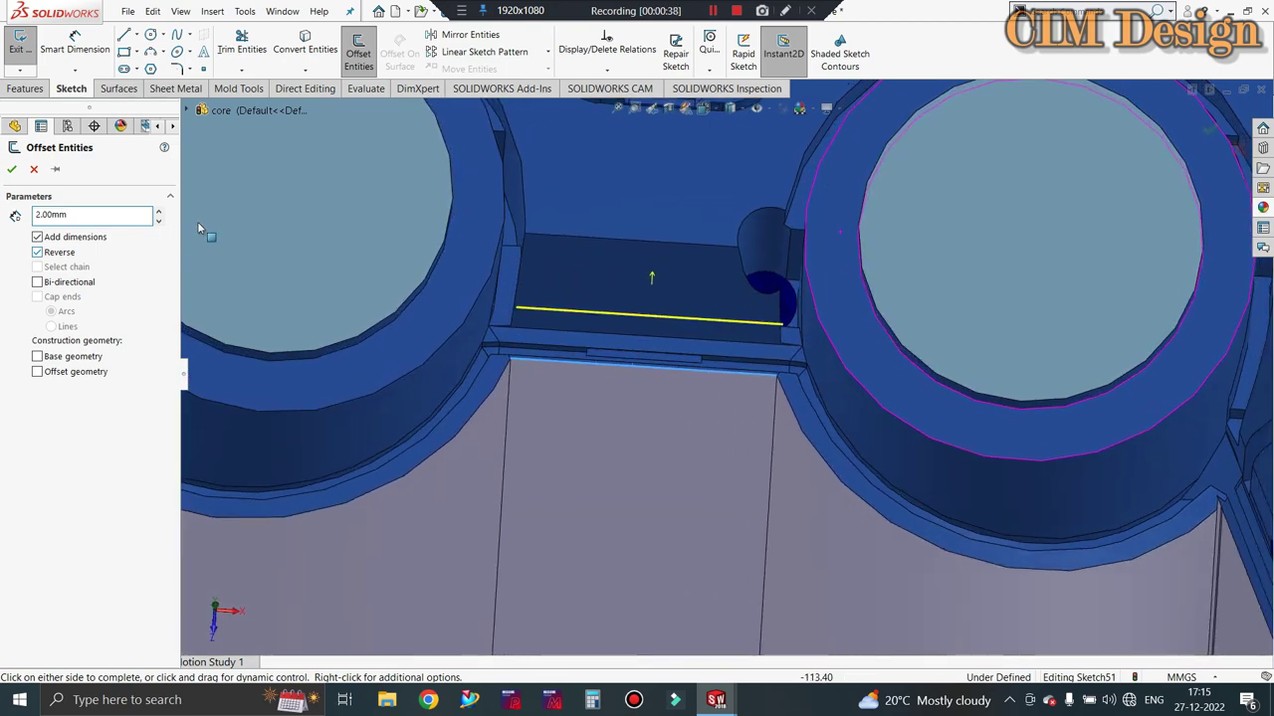
pyautogui.click(12, 170)
pyautogui.scroll(3, 439, 234)
pyautogui.scroll(3, 542, 207)
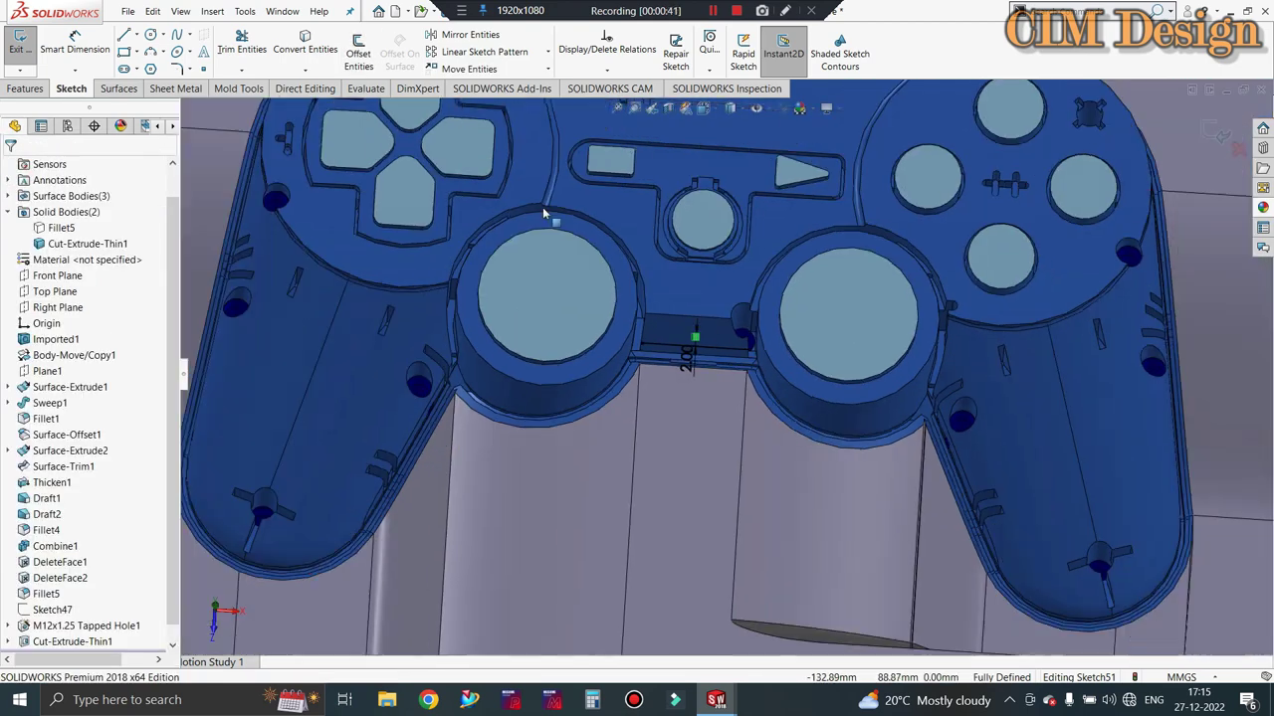
pyautogui.scroll(3, 555, 199)
pyautogui.scroll(-2, 836, 511)
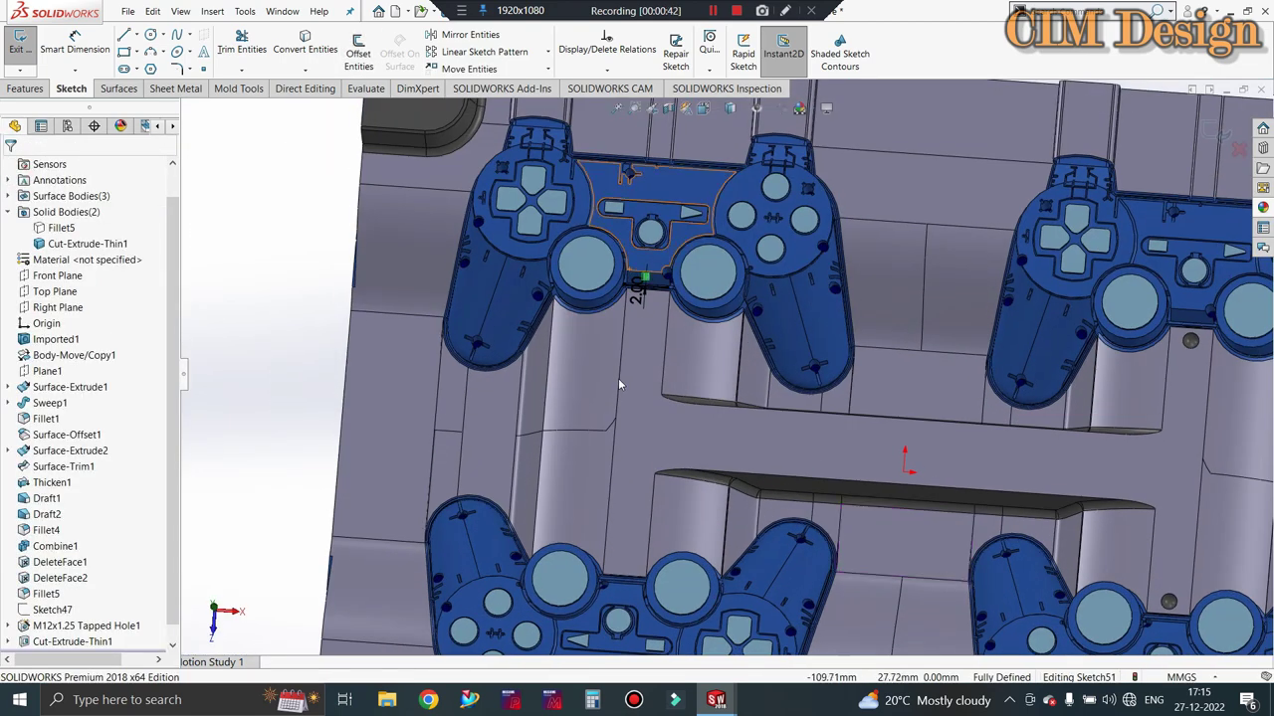
pyautogui.hotkey('ctrl', '8')
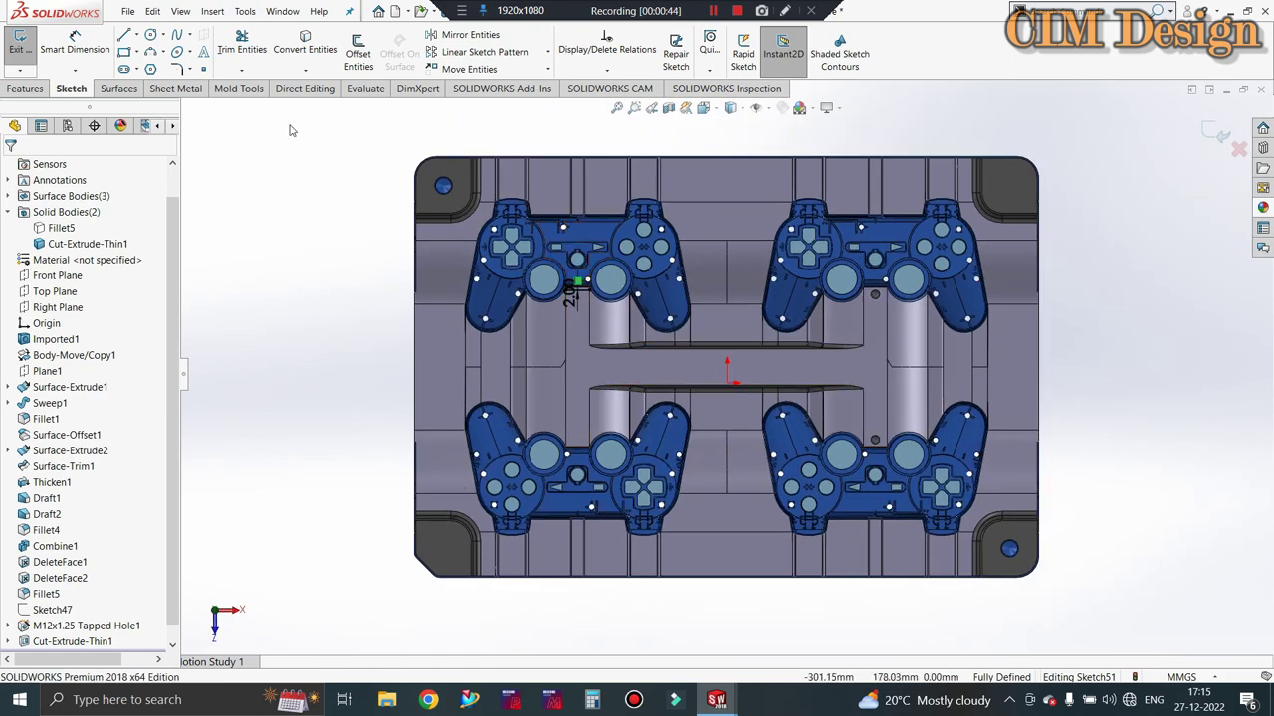
# Draw a line from the core's centre point about 130 mm to the left.
pyautogui.click(136, 34)
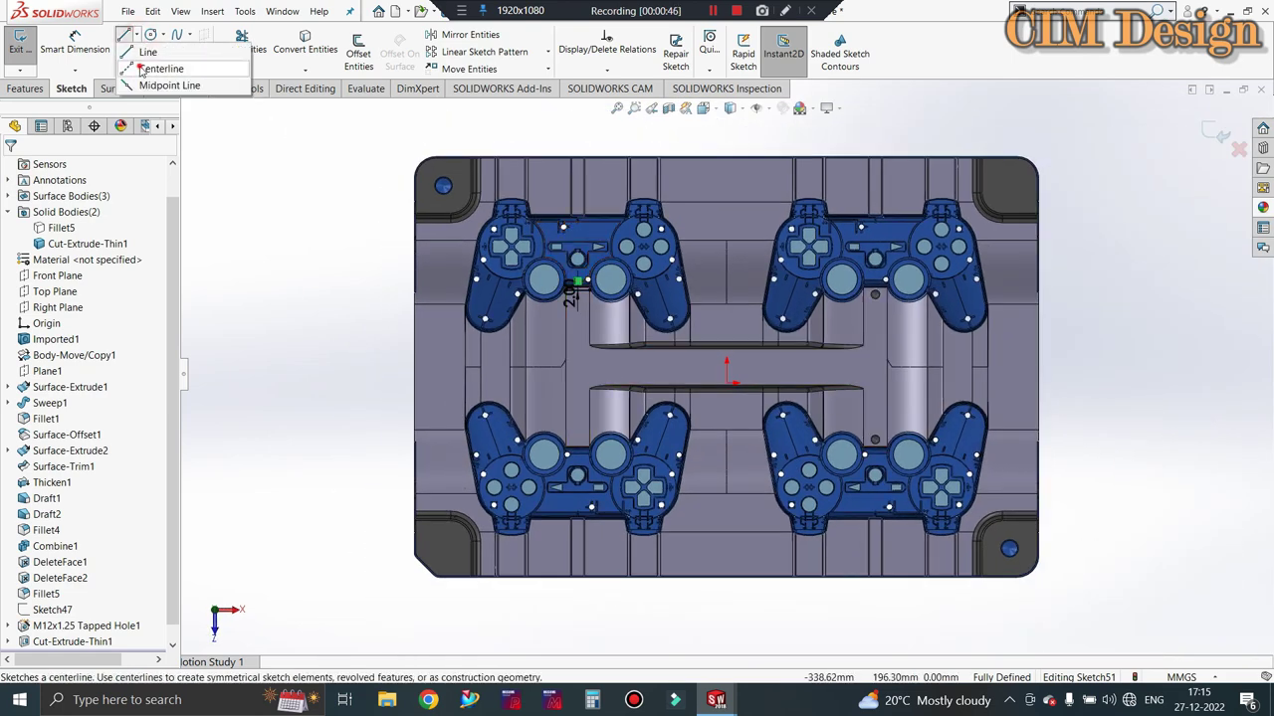
pyautogui.click(140, 68)
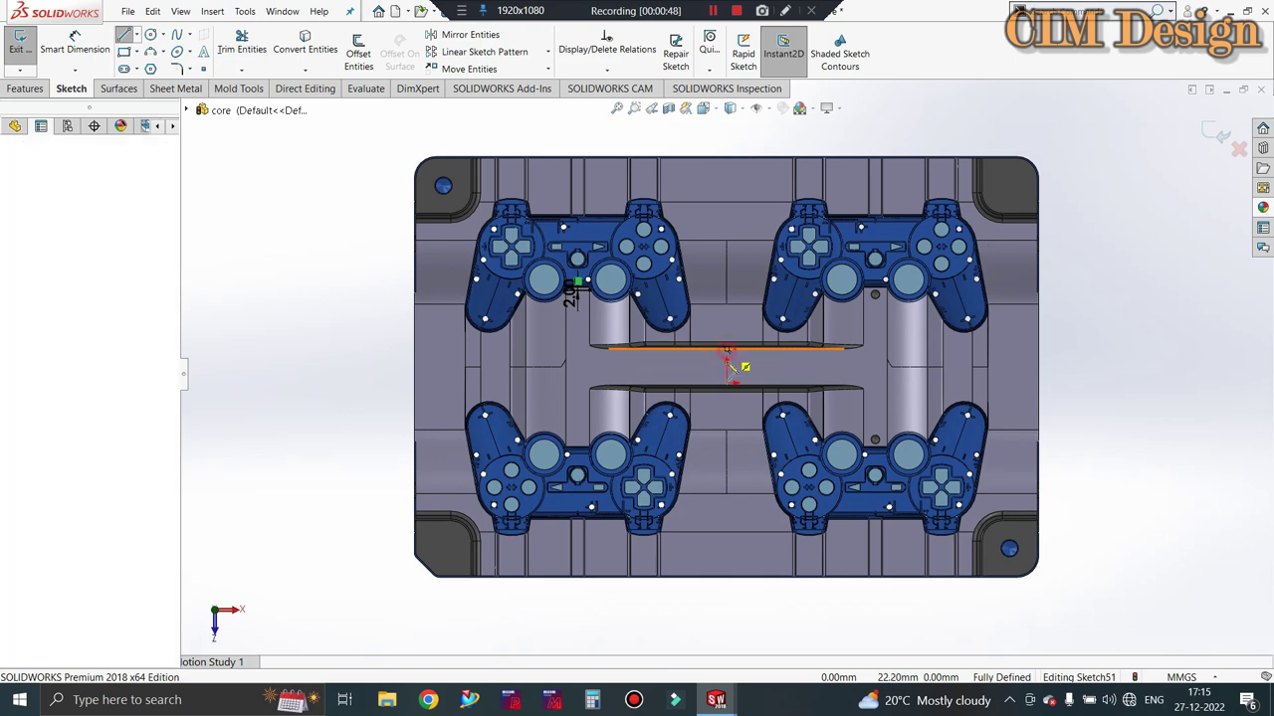
pyautogui.click(726, 361)
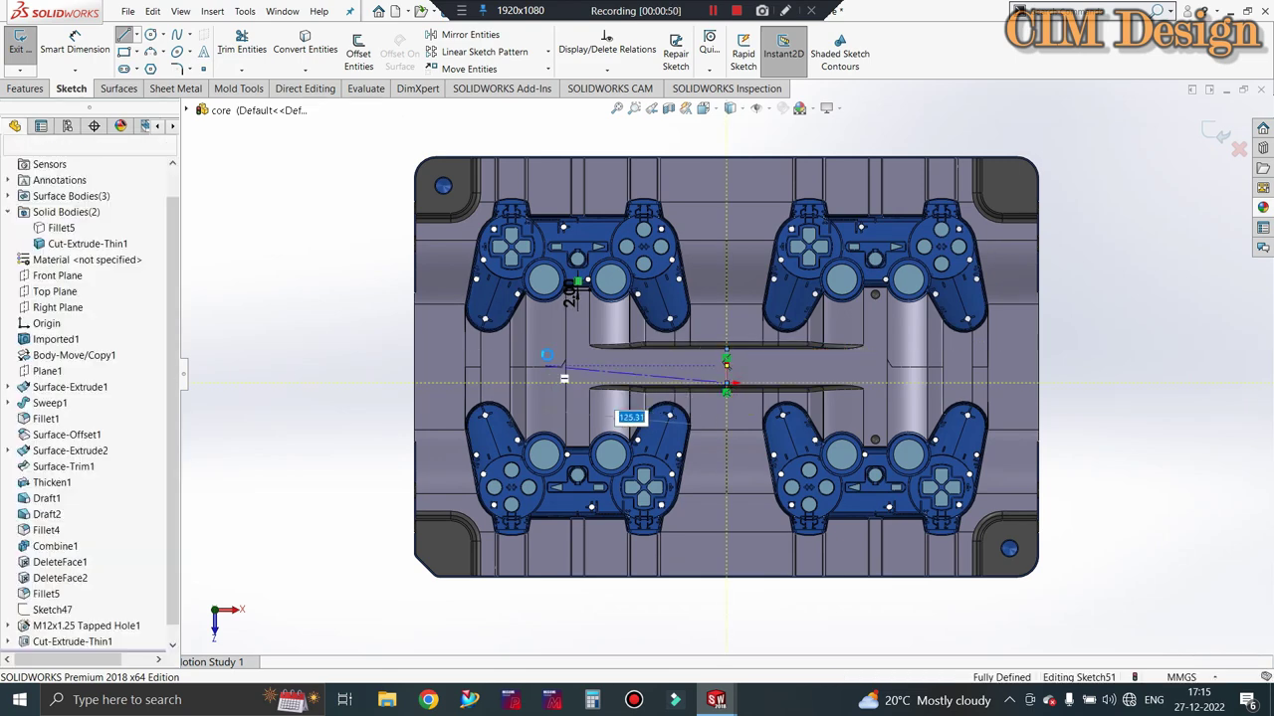
pyautogui.press('Escape')
pyautogui.click(137, 35)
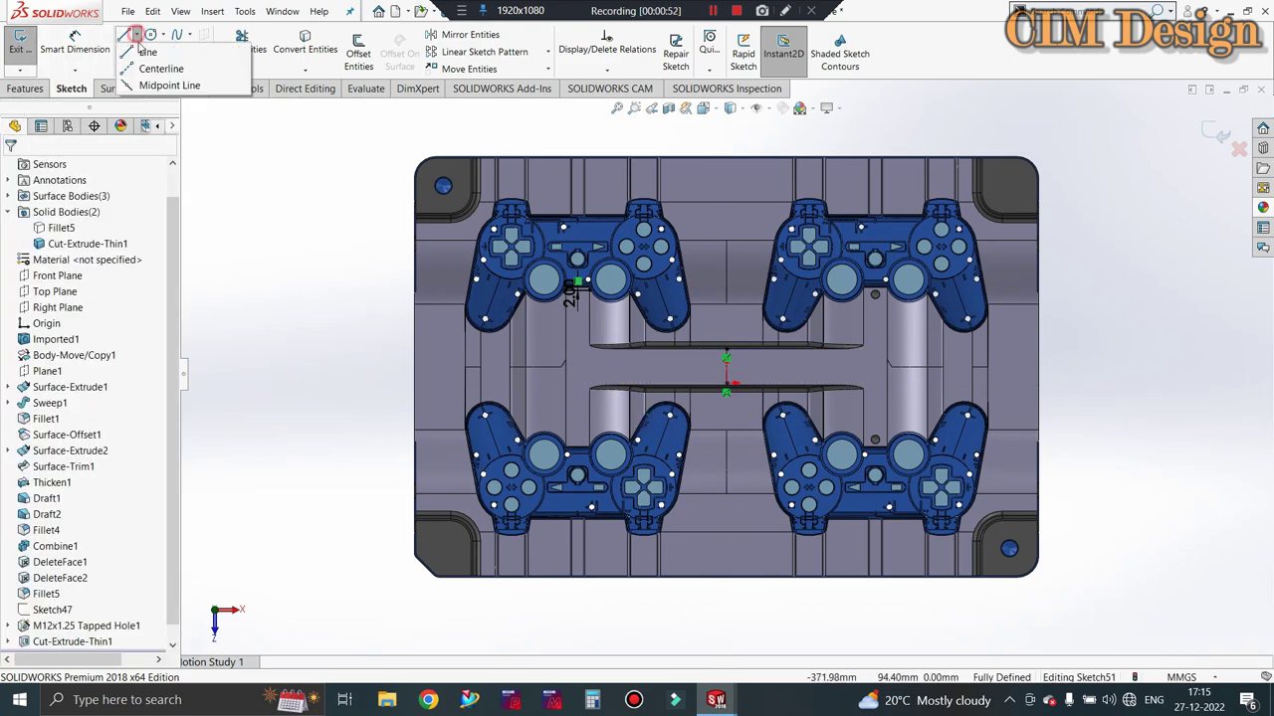
pyautogui.click(146, 52)
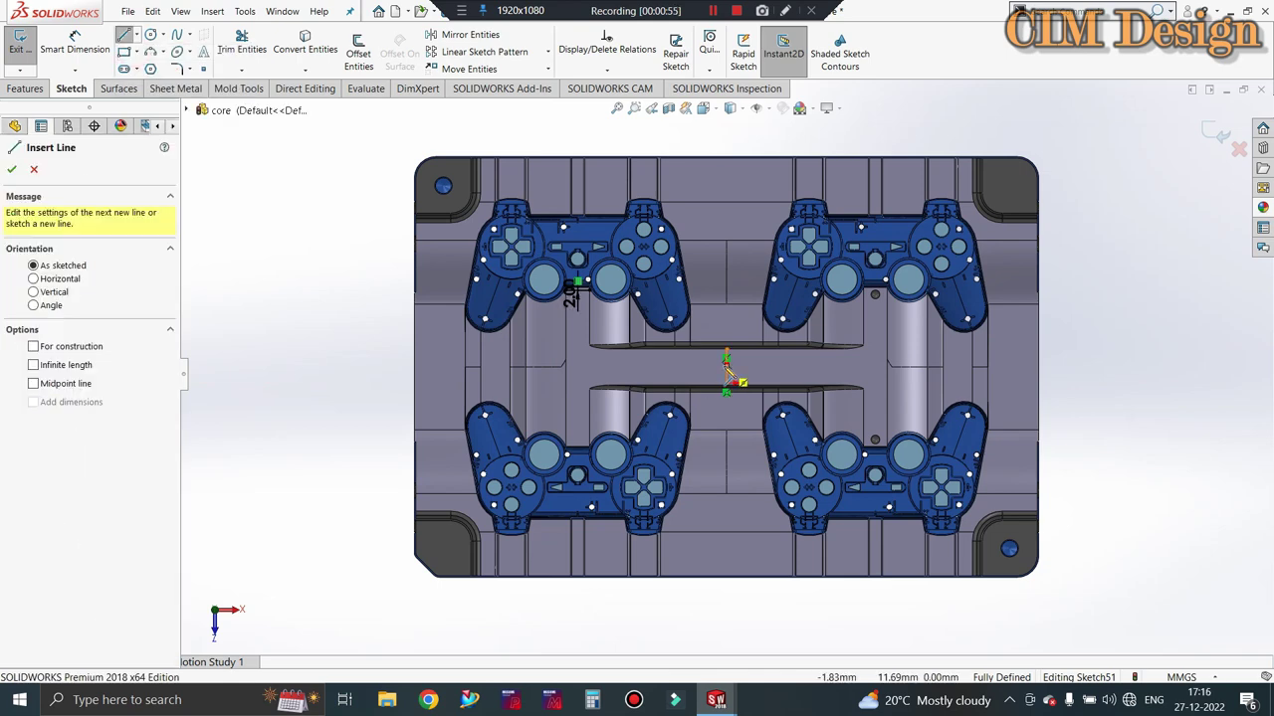
pyautogui.click(727, 361)
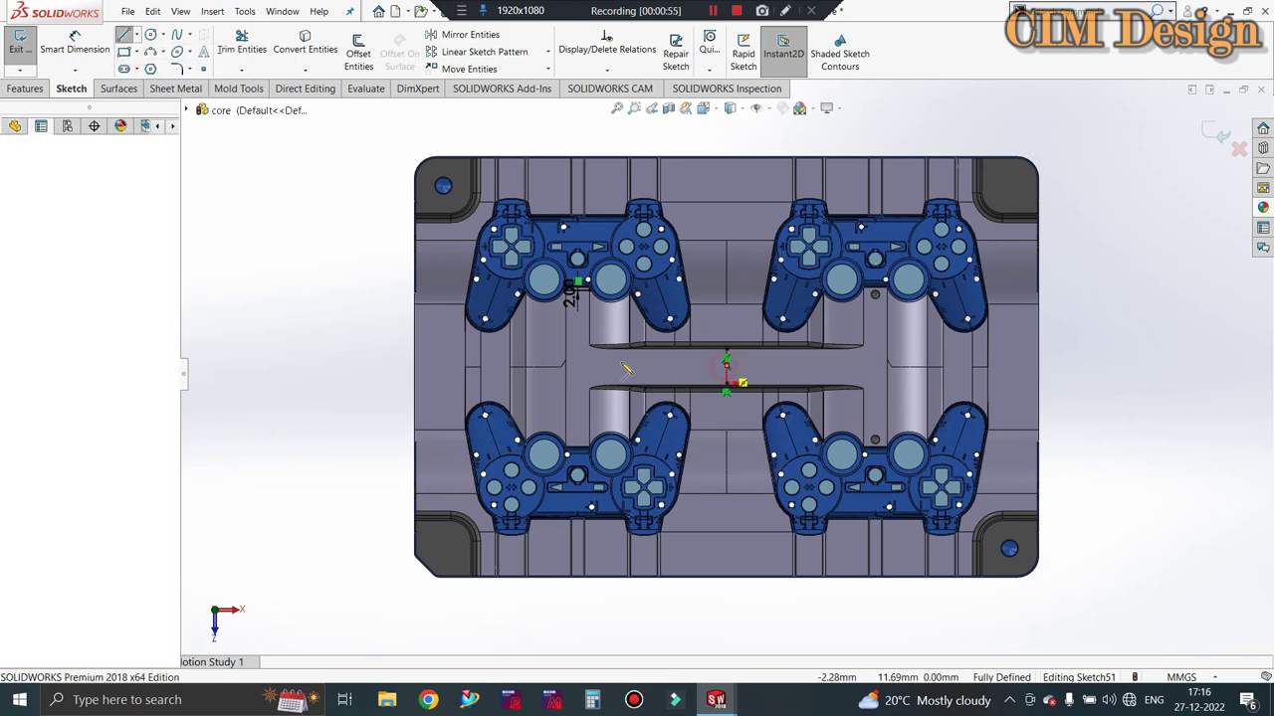
pyautogui.click(537, 358)
pyautogui.press('Escape')
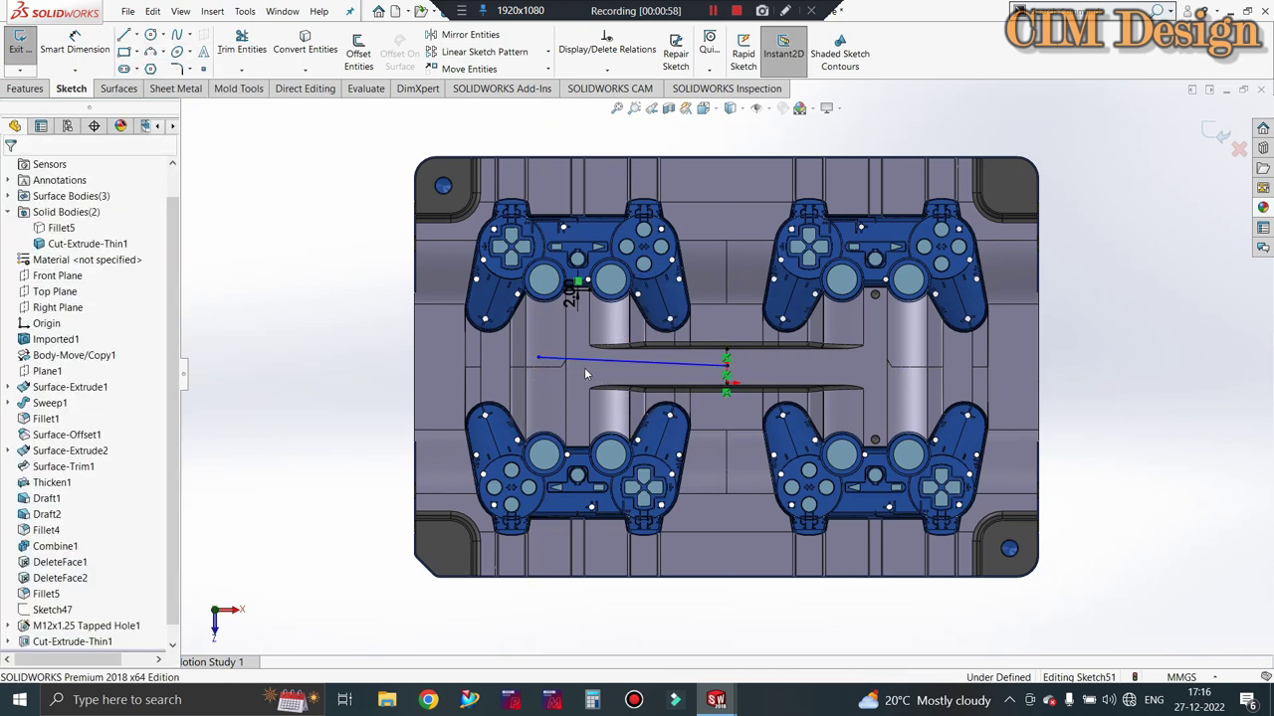
# Constrain the new line to be horizontal.
pyautogui.click(590, 359)
pyautogui.rightClick(590, 360)
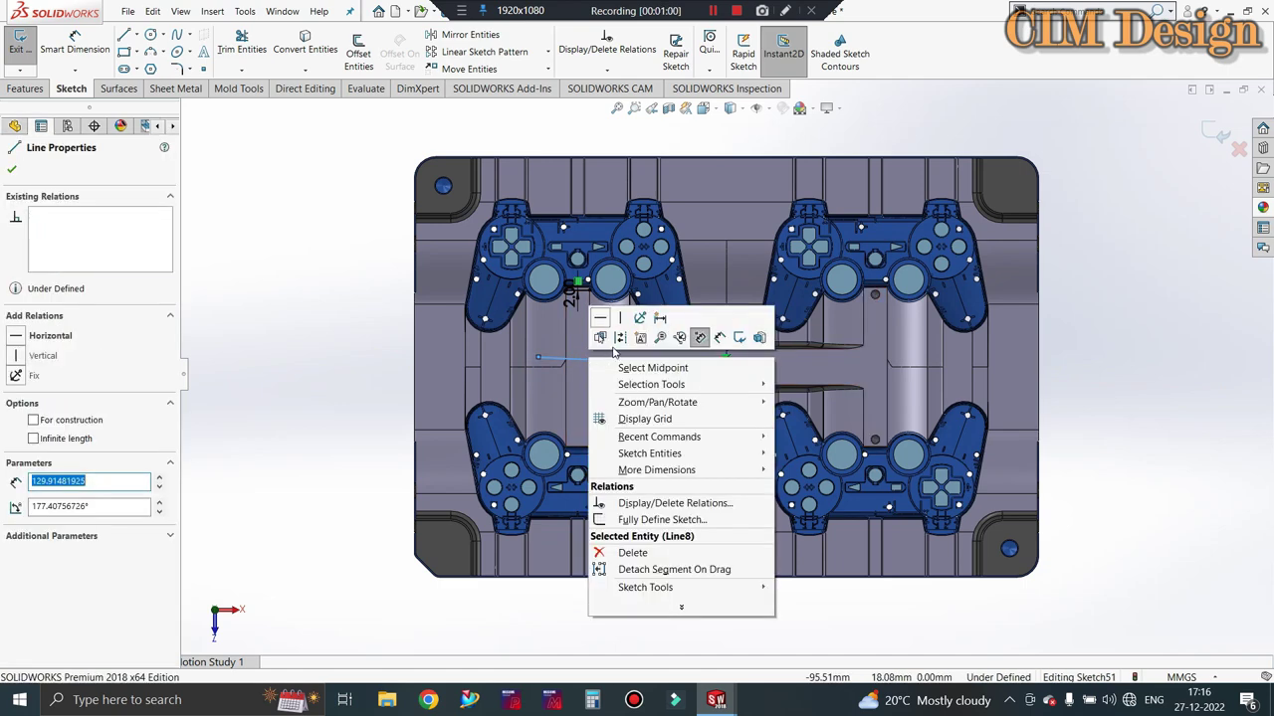
pyautogui.click(600, 317)
pyautogui.scroll(-3, 597, 378)
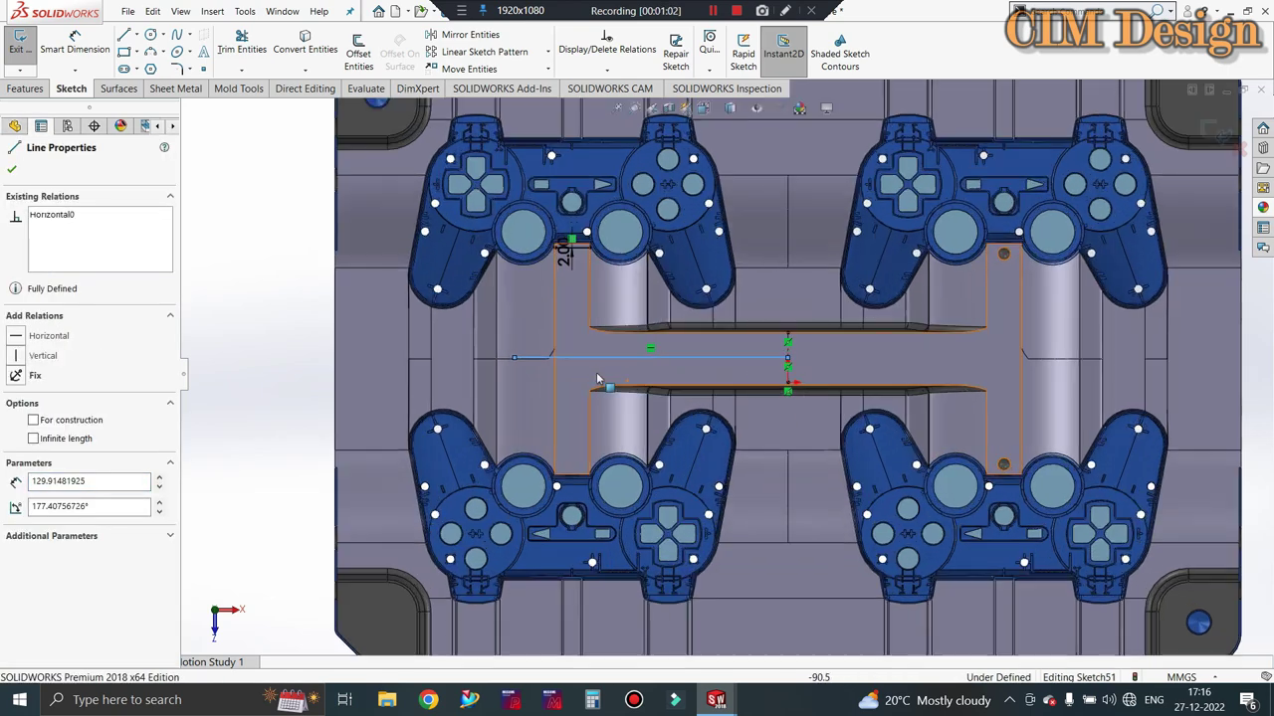
pyautogui.scroll(-2, 587, 374)
pyautogui.press('Escape')
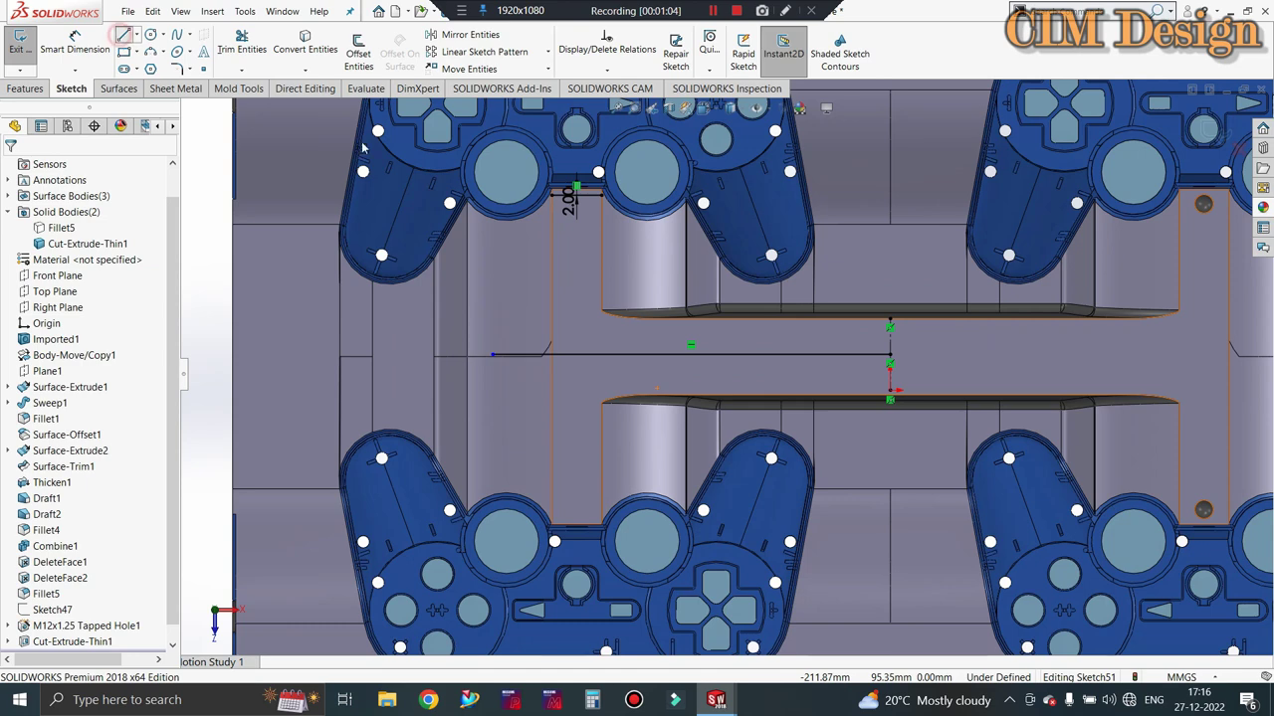
# Draw a vertical line down to meet the horizontal line.
pyautogui.click(577, 197)
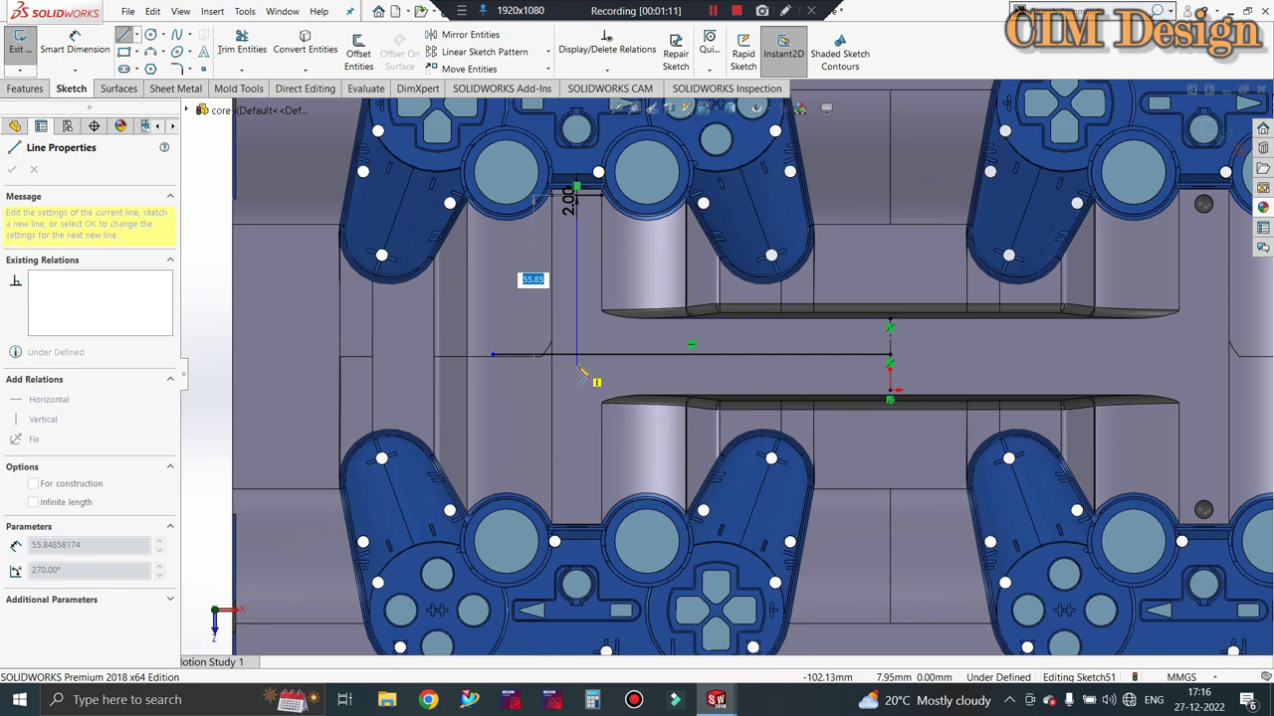
pyautogui.click(578, 367)
pyautogui.press('Escape')
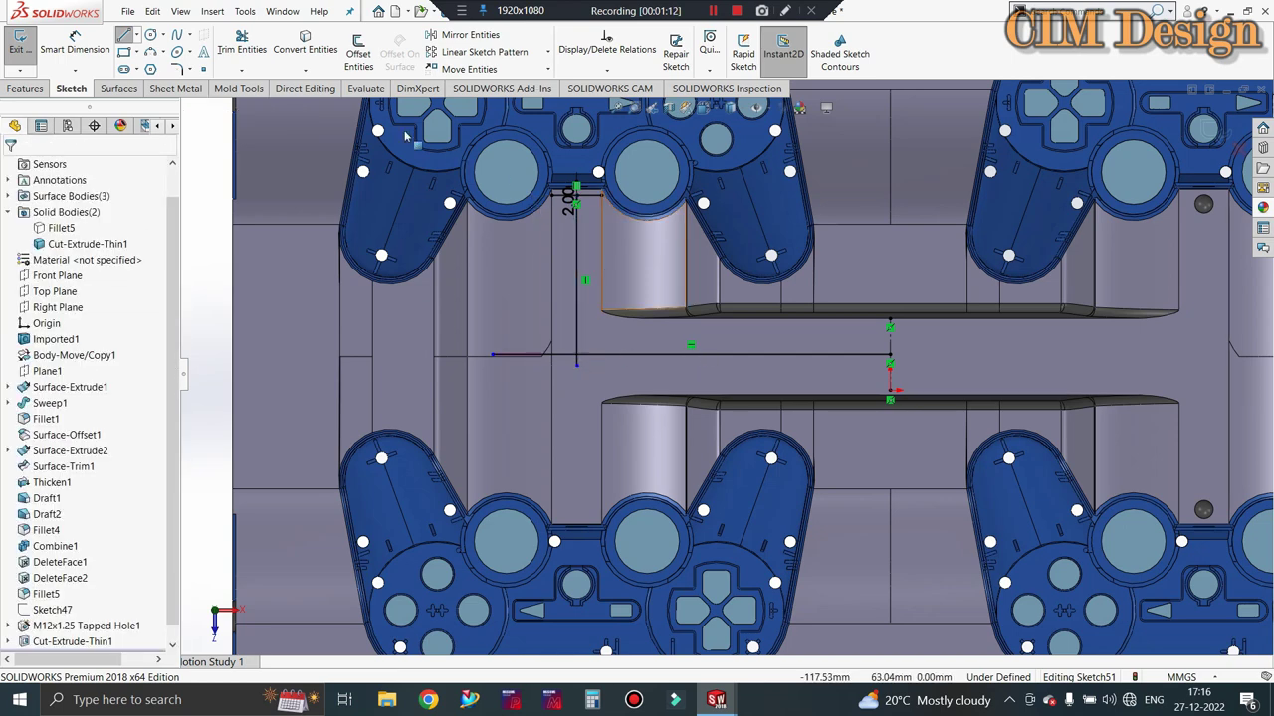
# Trim away the short top segment and its 2.00 dimension.
pyautogui.click(257, 48)
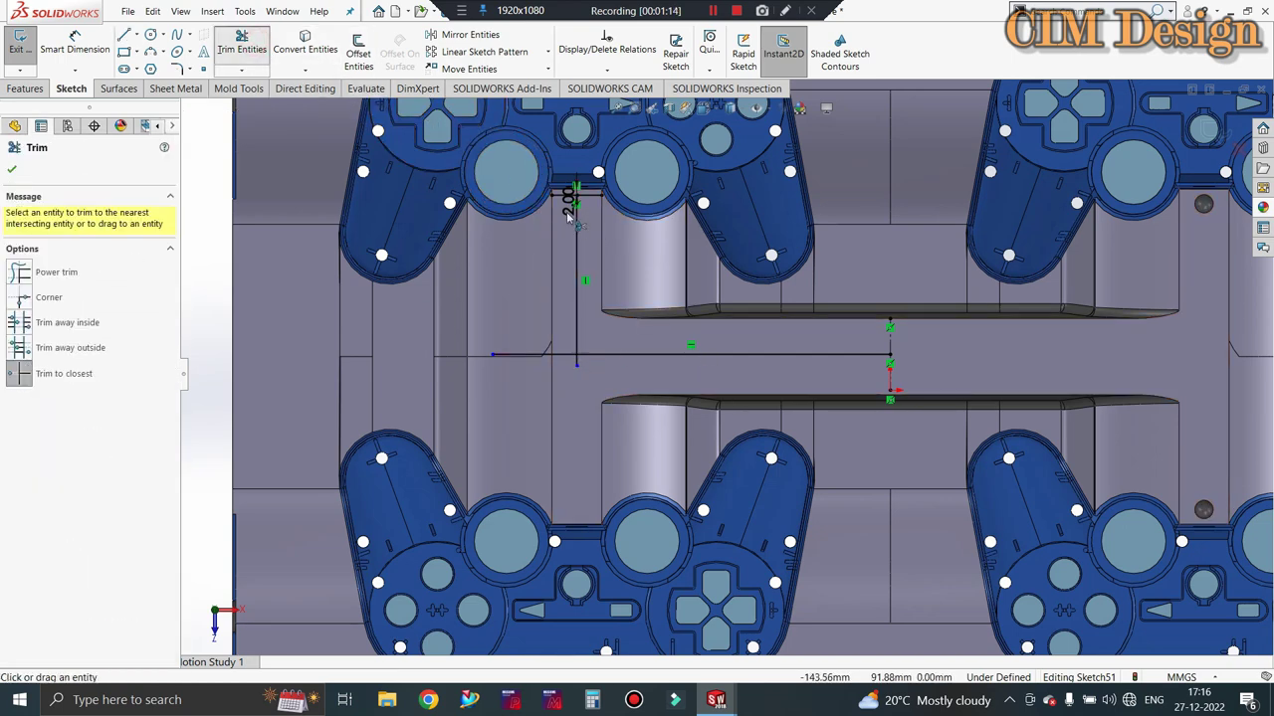
pyautogui.scroll(-2, 582, 204)
pyautogui.click(624, 219)
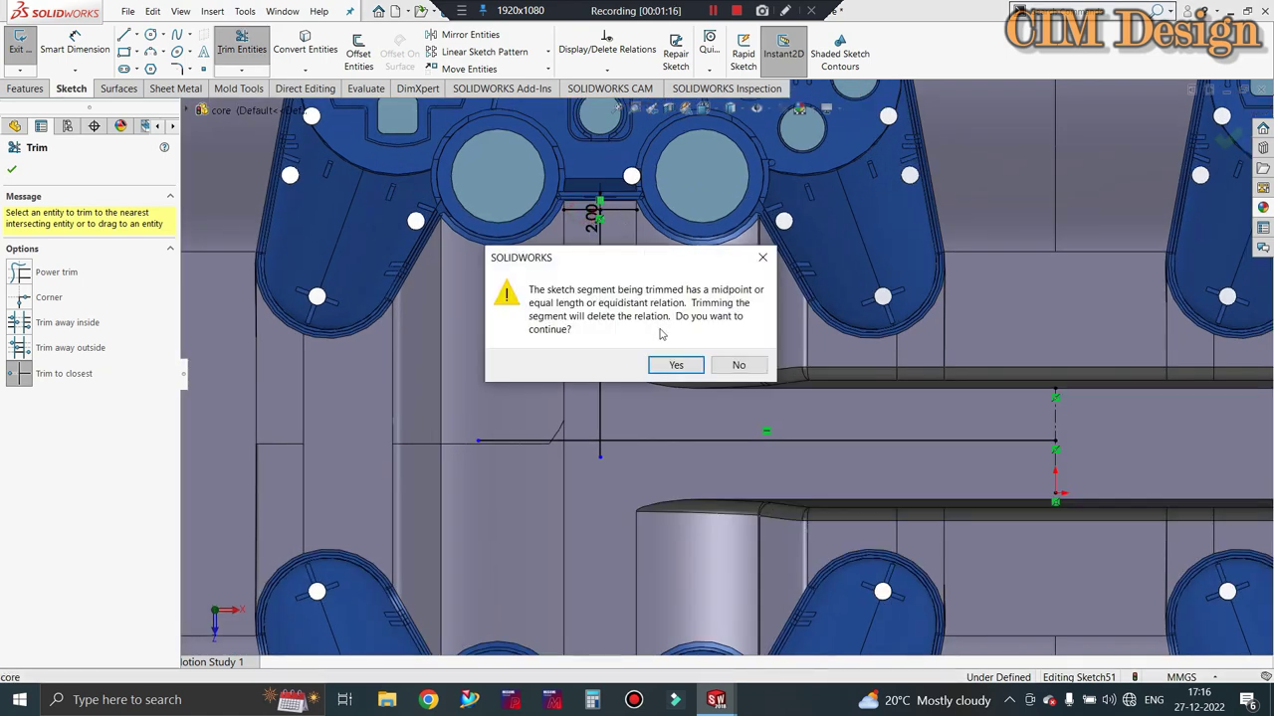
pyautogui.click(674, 364)
pyautogui.click(627, 217)
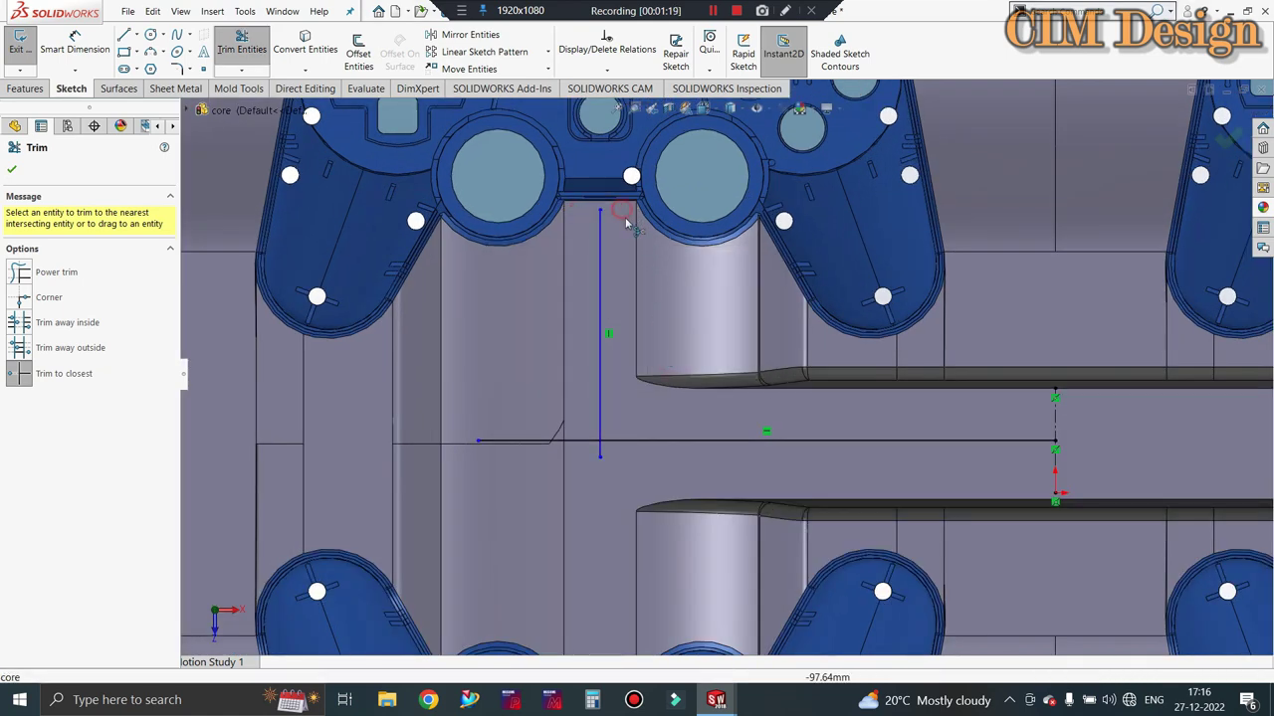
pyautogui.press('Escape')
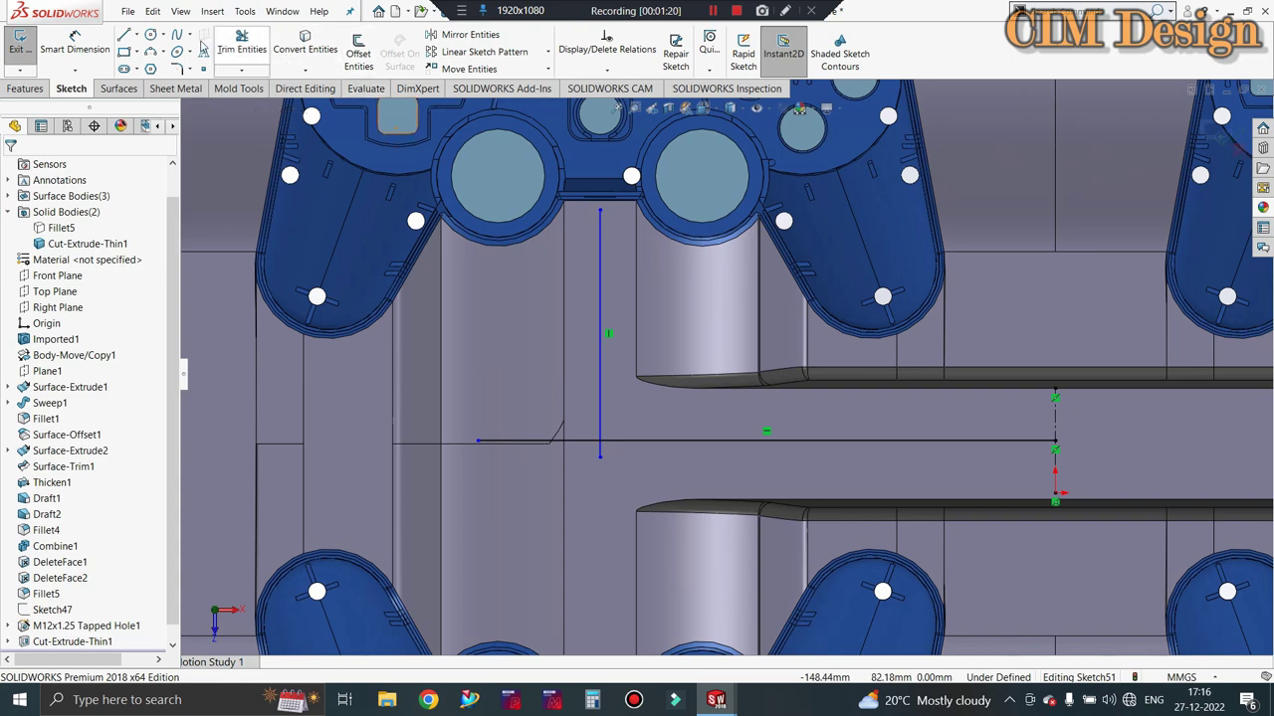
# Dimension the horizontal line to 120 mm and close the sketch.
pyautogui.click(75, 45)
pyautogui.click(663, 442)
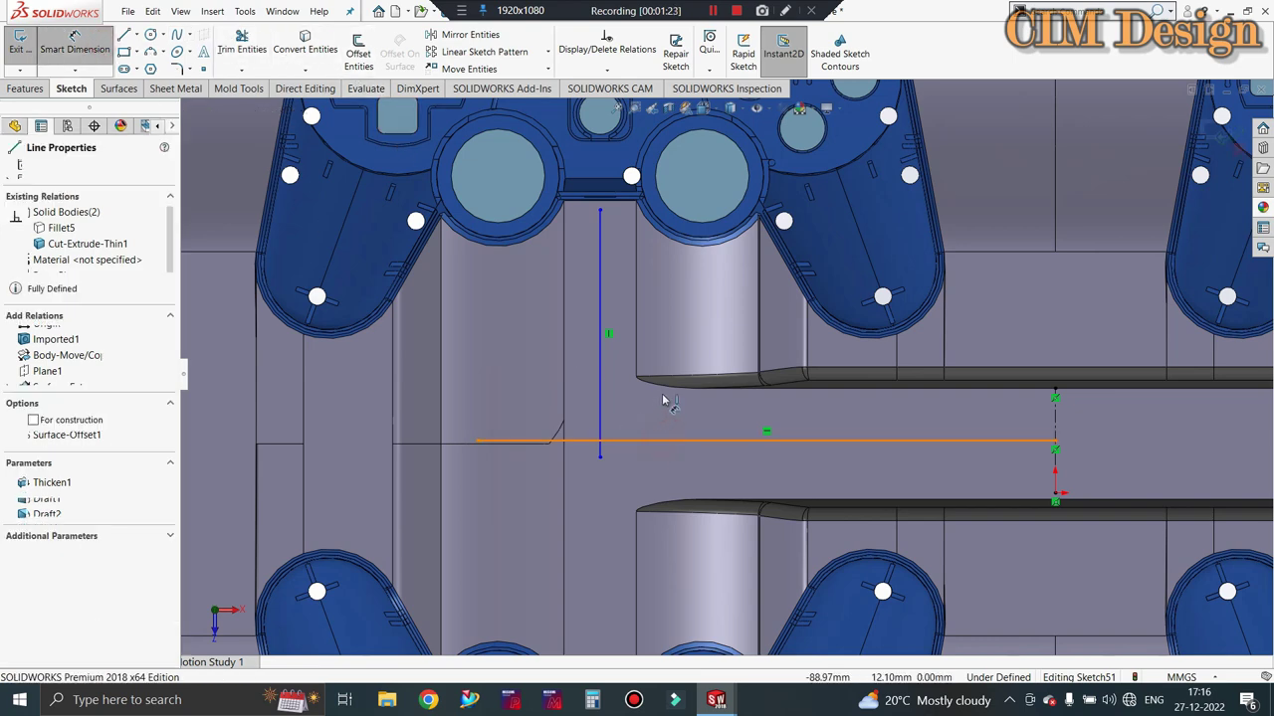
pyautogui.click(680, 346)
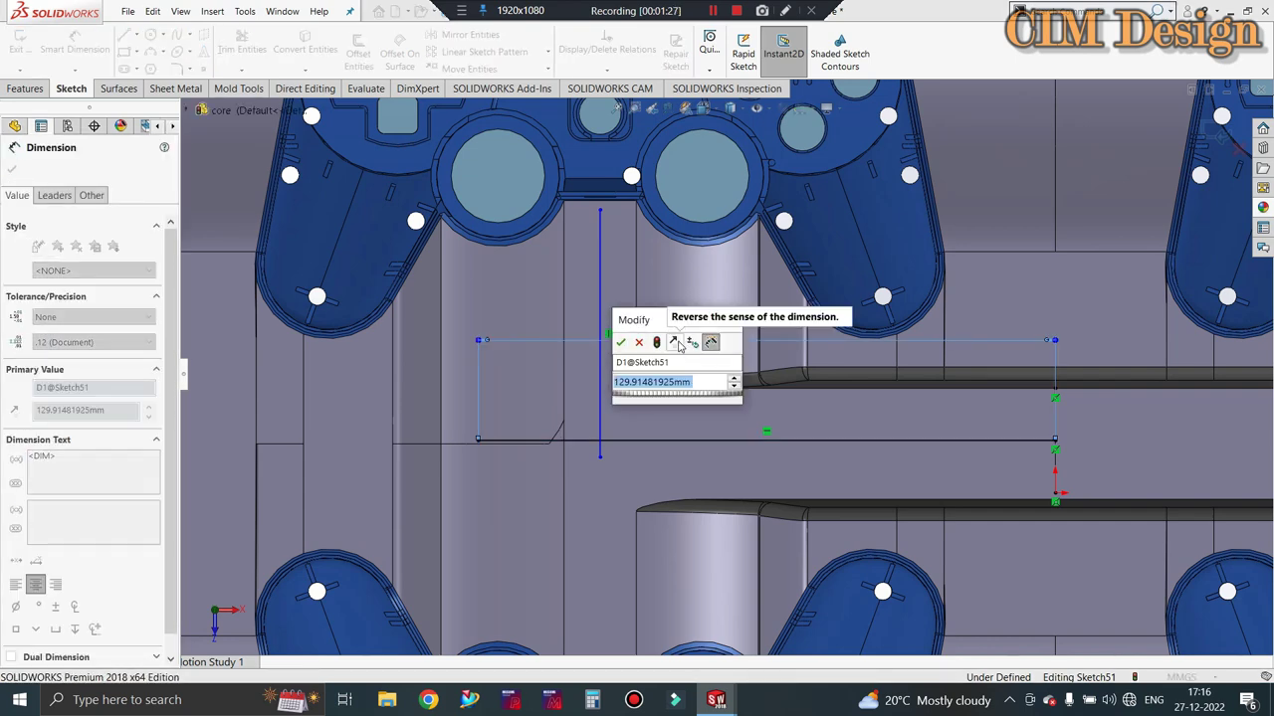
pyautogui.write('120')
pyautogui.press('Return')
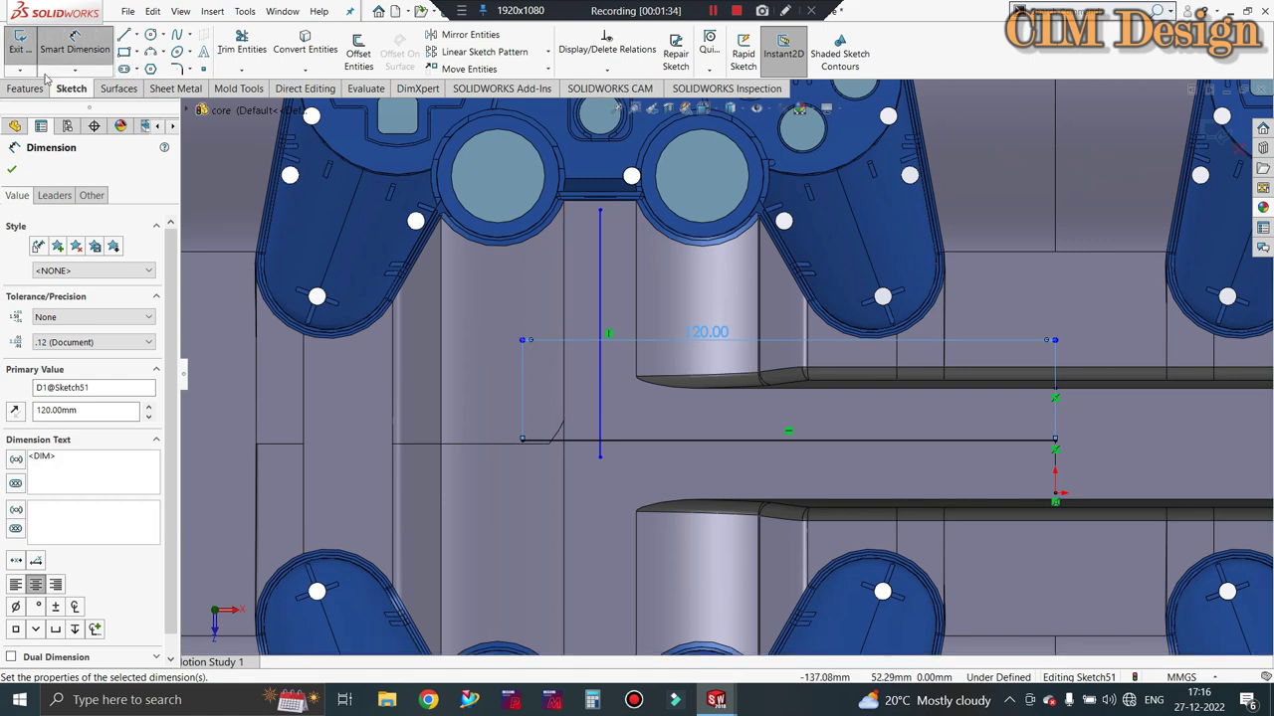
pyautogui.click(20, 45)
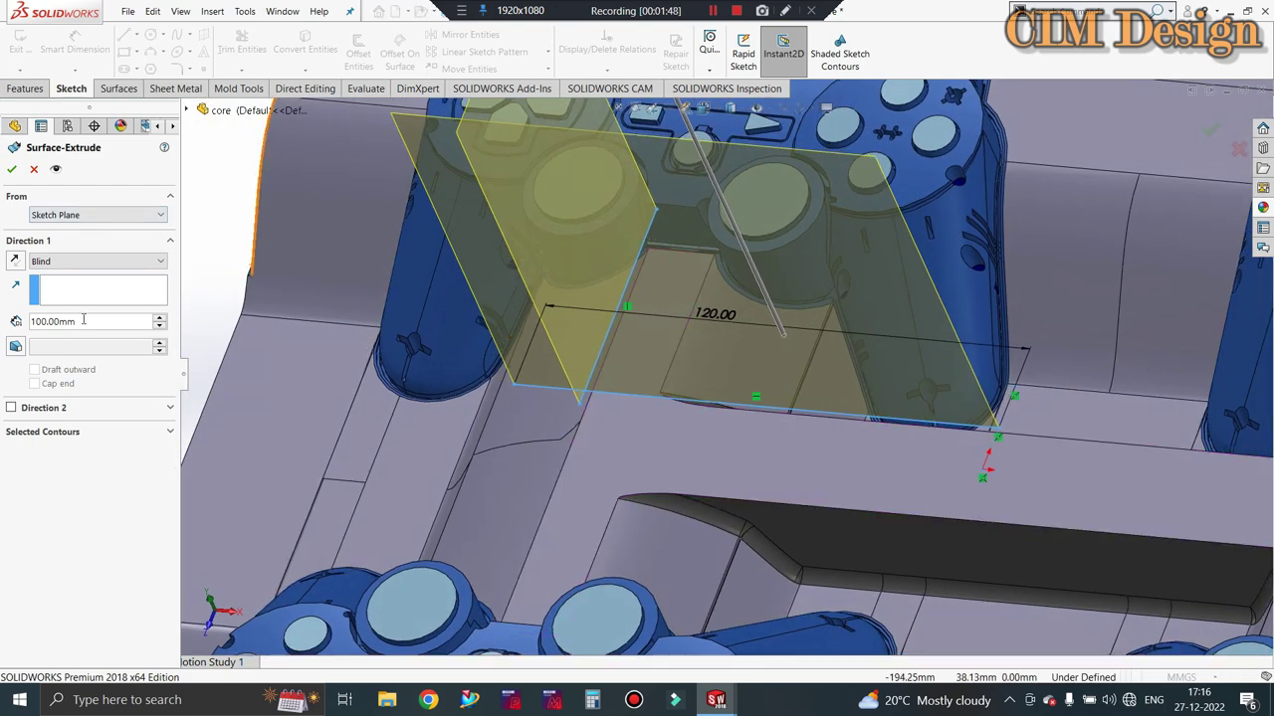
# Extrude the sketch line as a 60 mm blind surface in the reversed direction.
pyautogui.doubleClick(84, 320)
pyautogui.write('60')
pyautogui.press('Return')
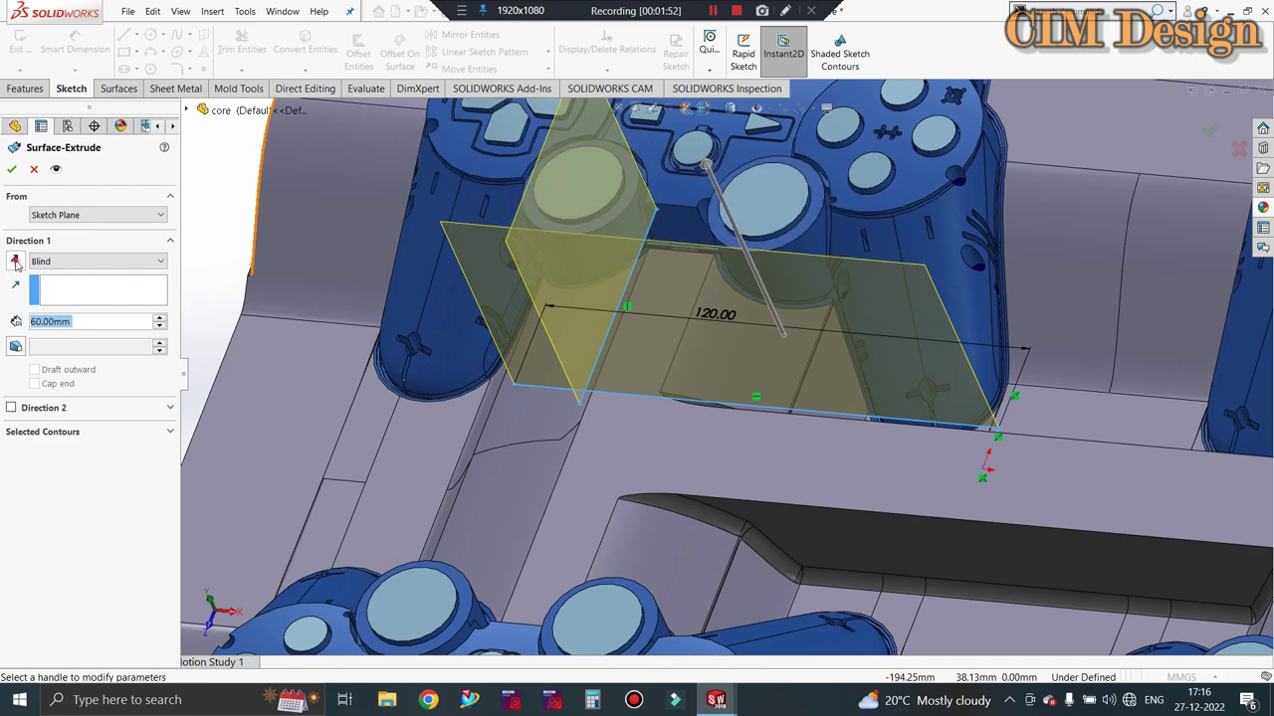
pyautogui.click(15, 260)
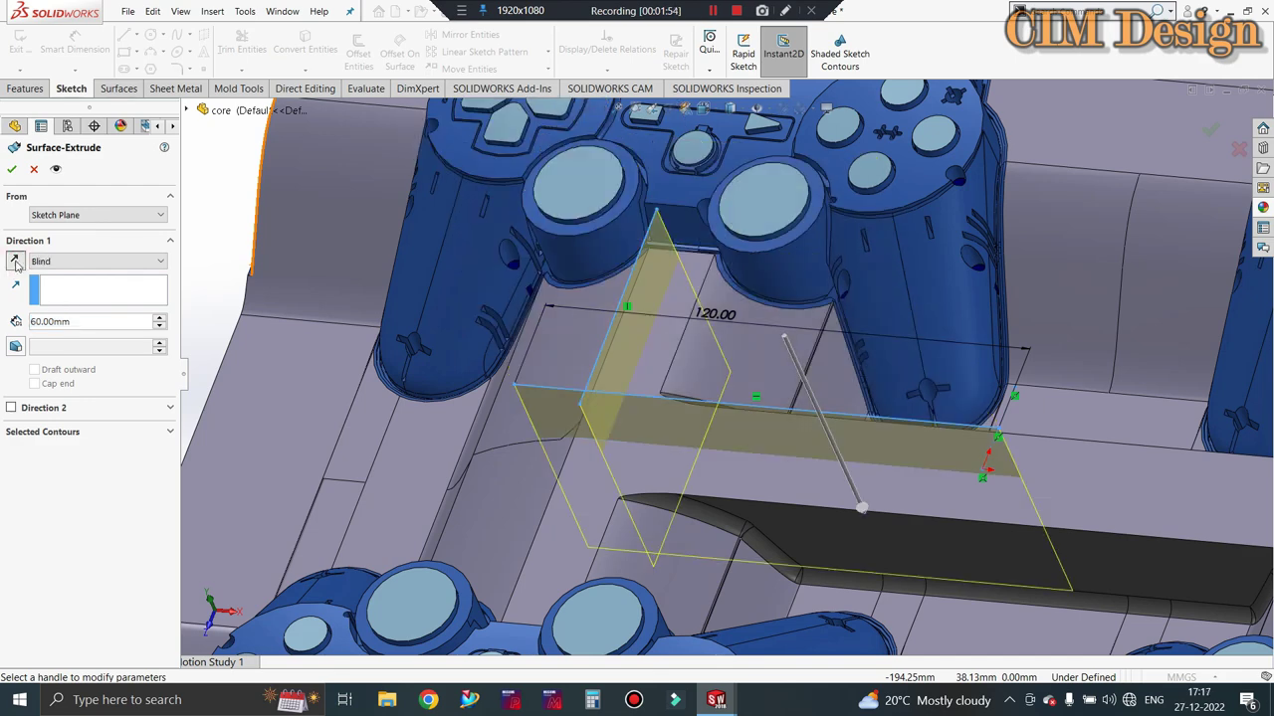
pyautogui.click(12, 170)
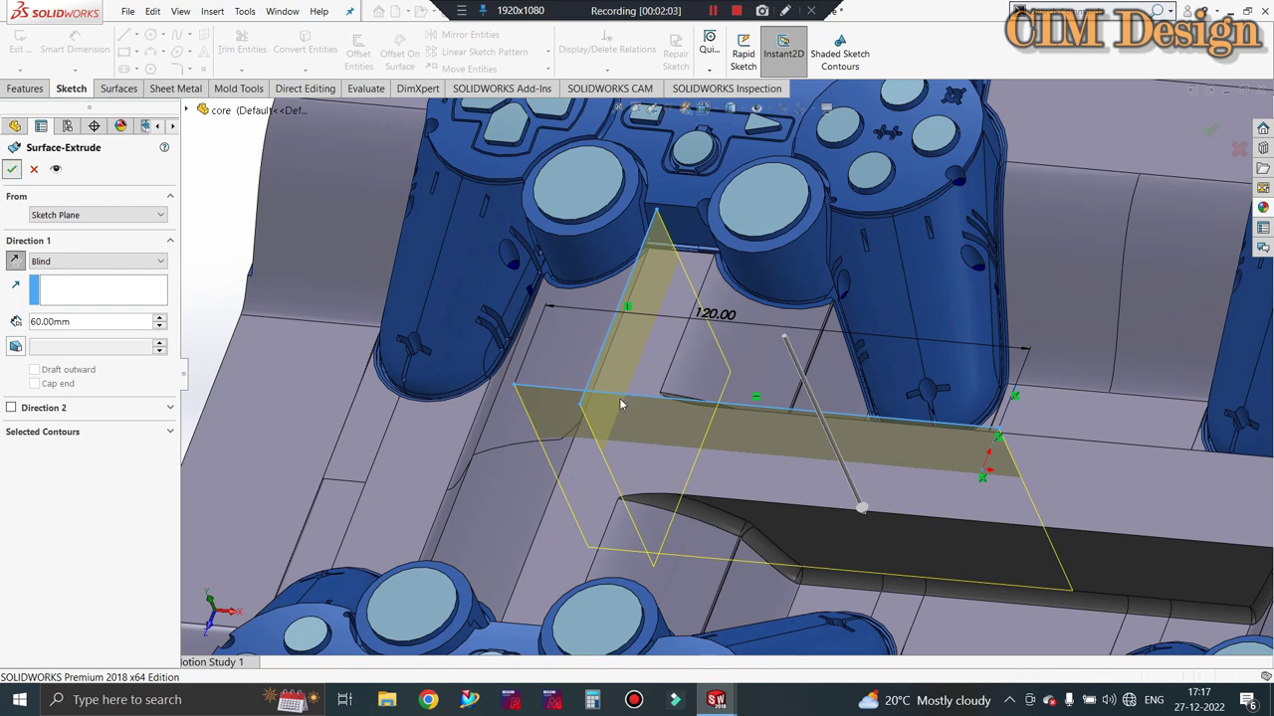
pyautogui.press('Escape')
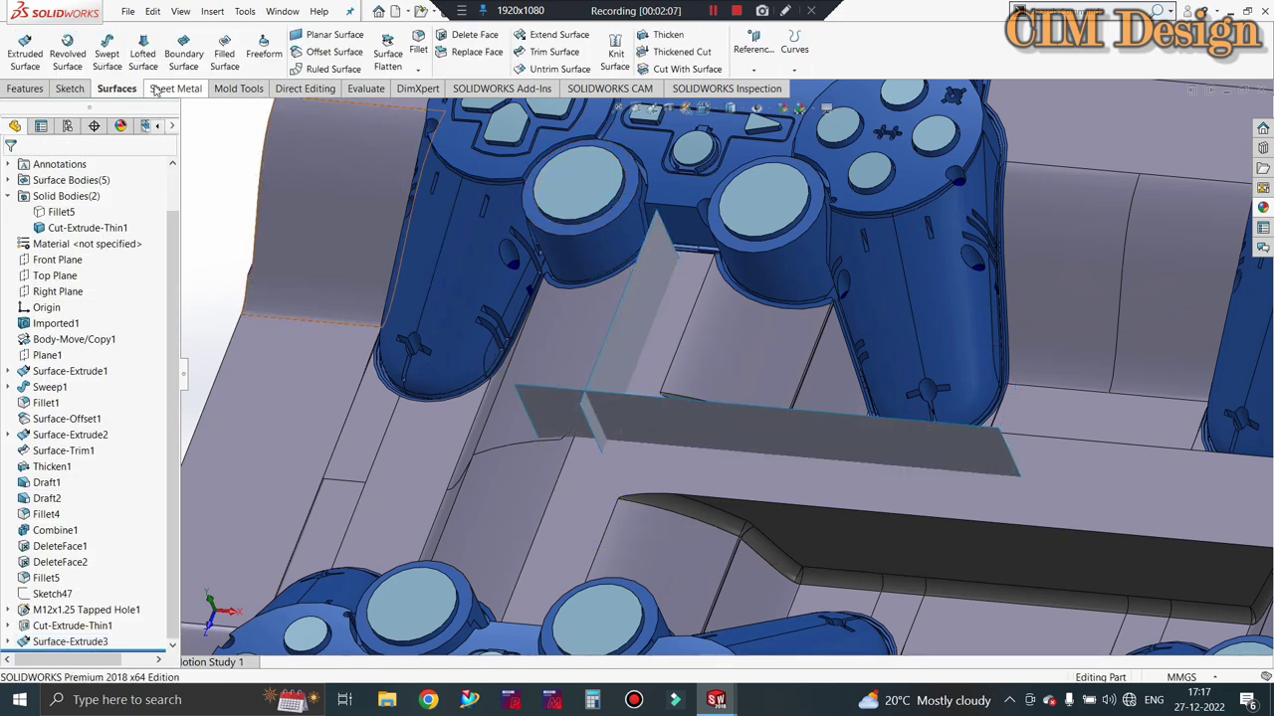
# Create an intersection curve between the new extruded surface and the core floor face.
pyautogui.click(26, 89)
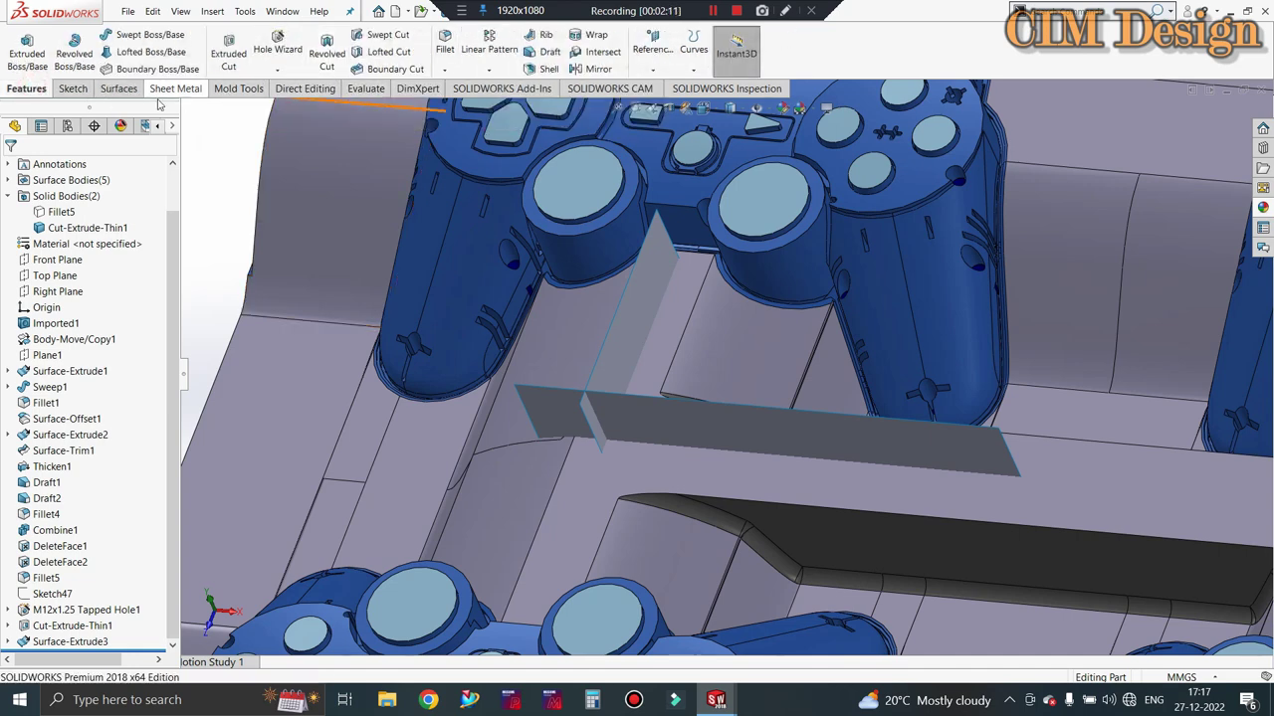
pyautogui.click(71, 92)
pyautogui.click(310, 75)
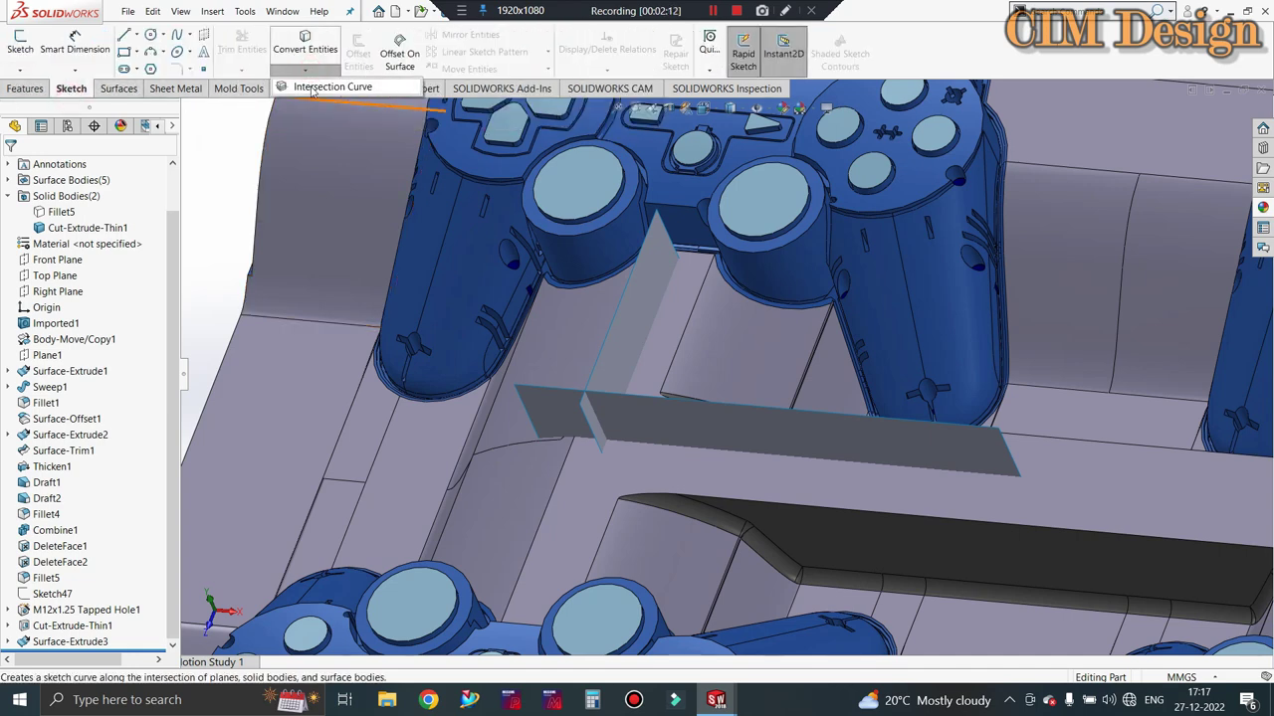
pyautogui.click(323, 88)
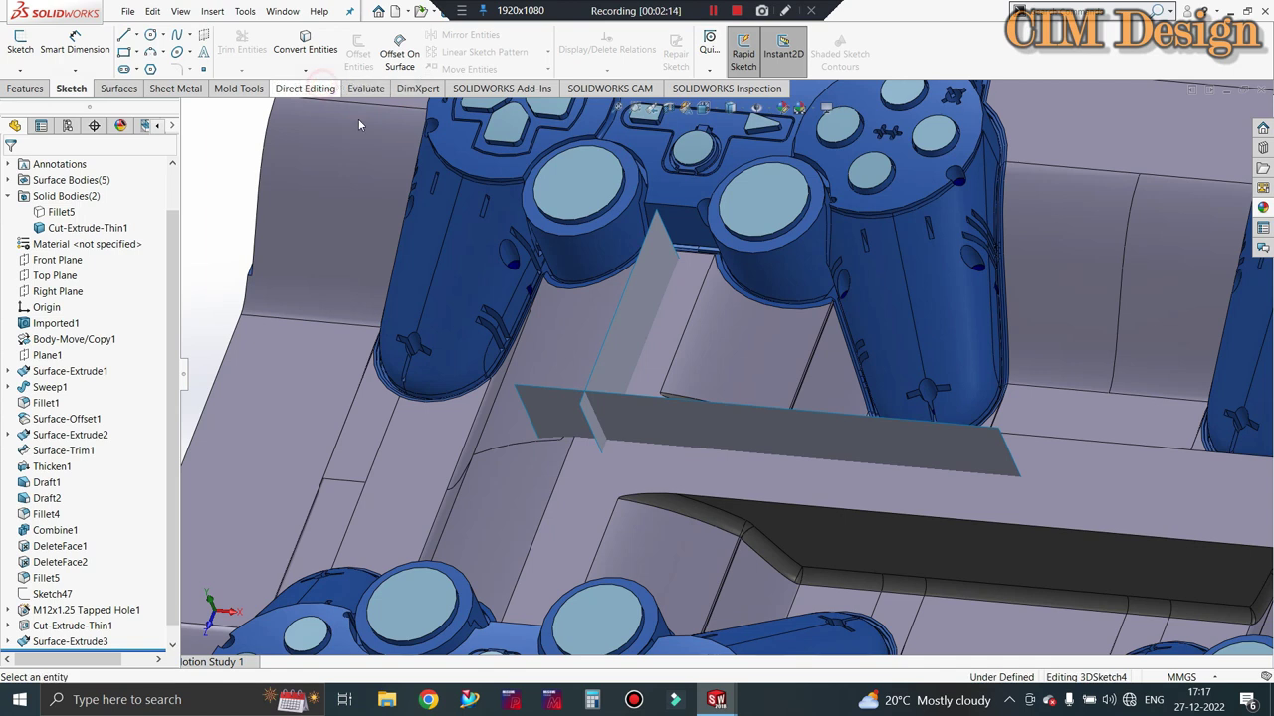
pyautogui.click(635, 323)
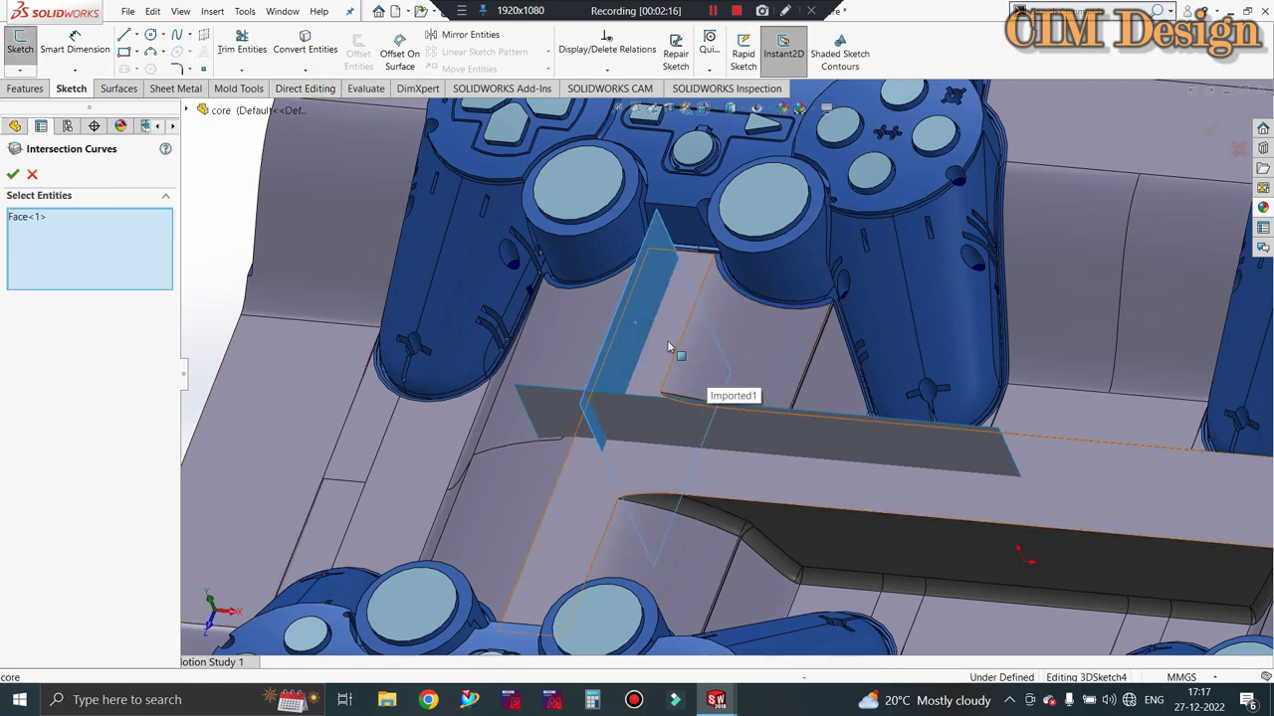
pyautogui.click(640, 380)
pyautogui.click(14, 174)
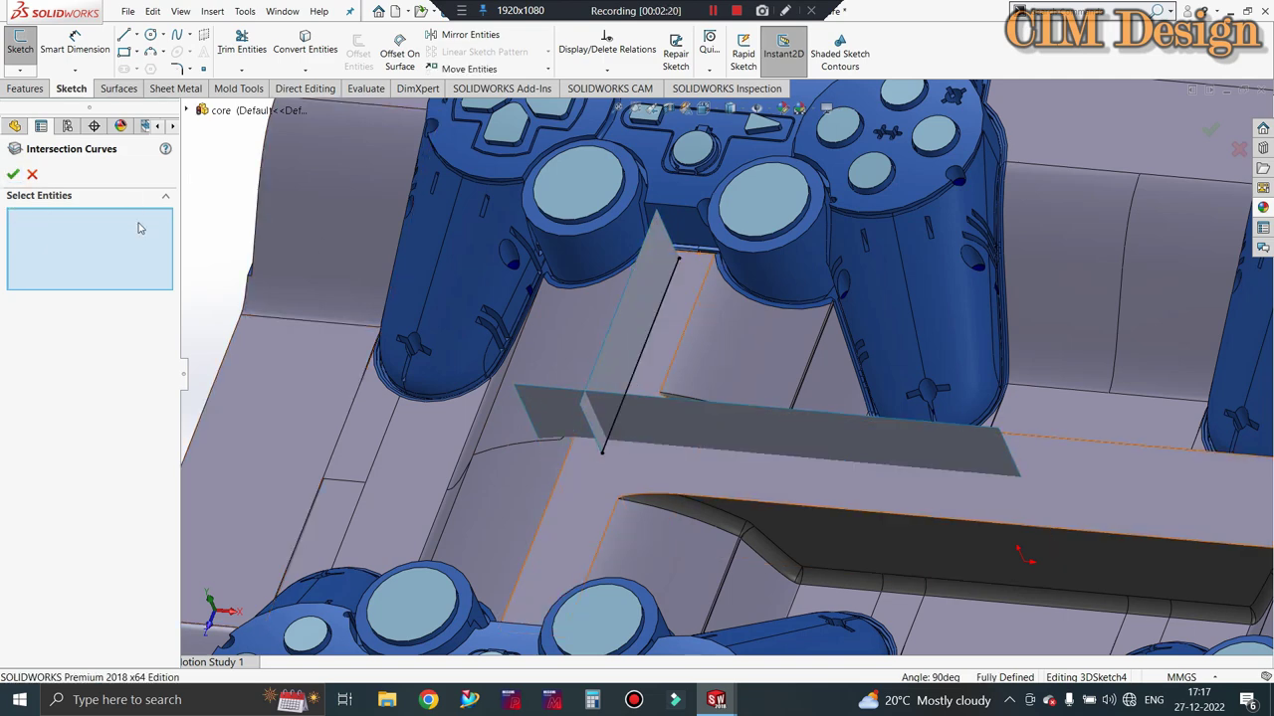
# Add intersection curves for the flat surface with the core face, and the upper block with the lower core face.
pyautogui.moveTo(537, 348)
pyautogui.mouseDown(button='middle')
pyautogui.moveTo(600, 412)
pyautogui.moveTo(739, 442)
pyautogui.mouseUp(button='middle')
pyautogui.click(738, 442)
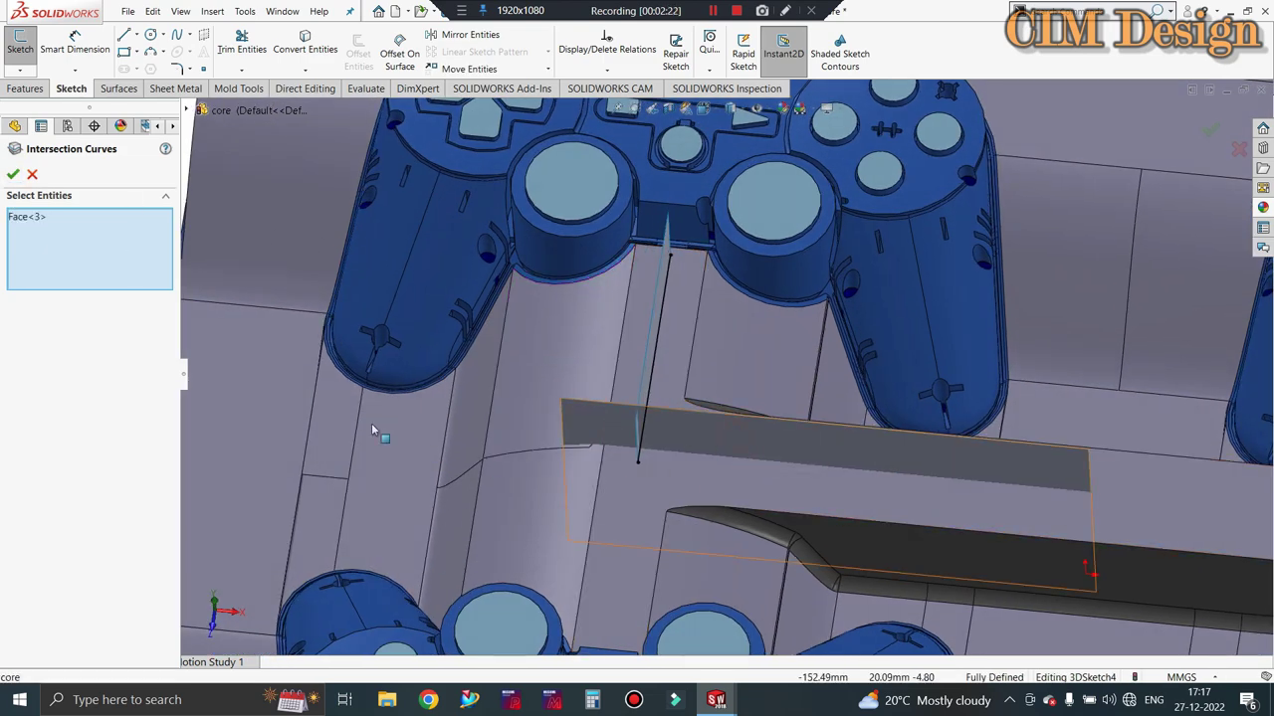
pyautogui.click(698, 478)
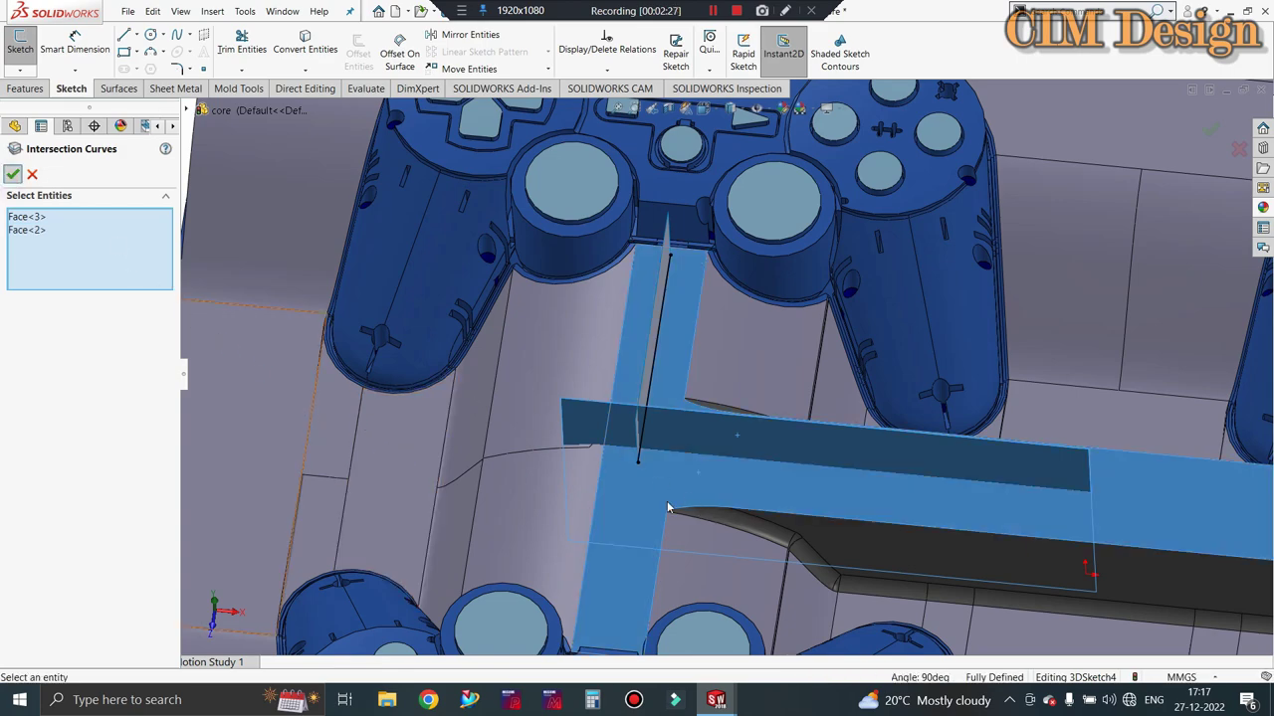
pyautogui.press('Return')
pyautogui.moveTo(640, 505); pyautogui.dragTo(622, 460, button='middle')
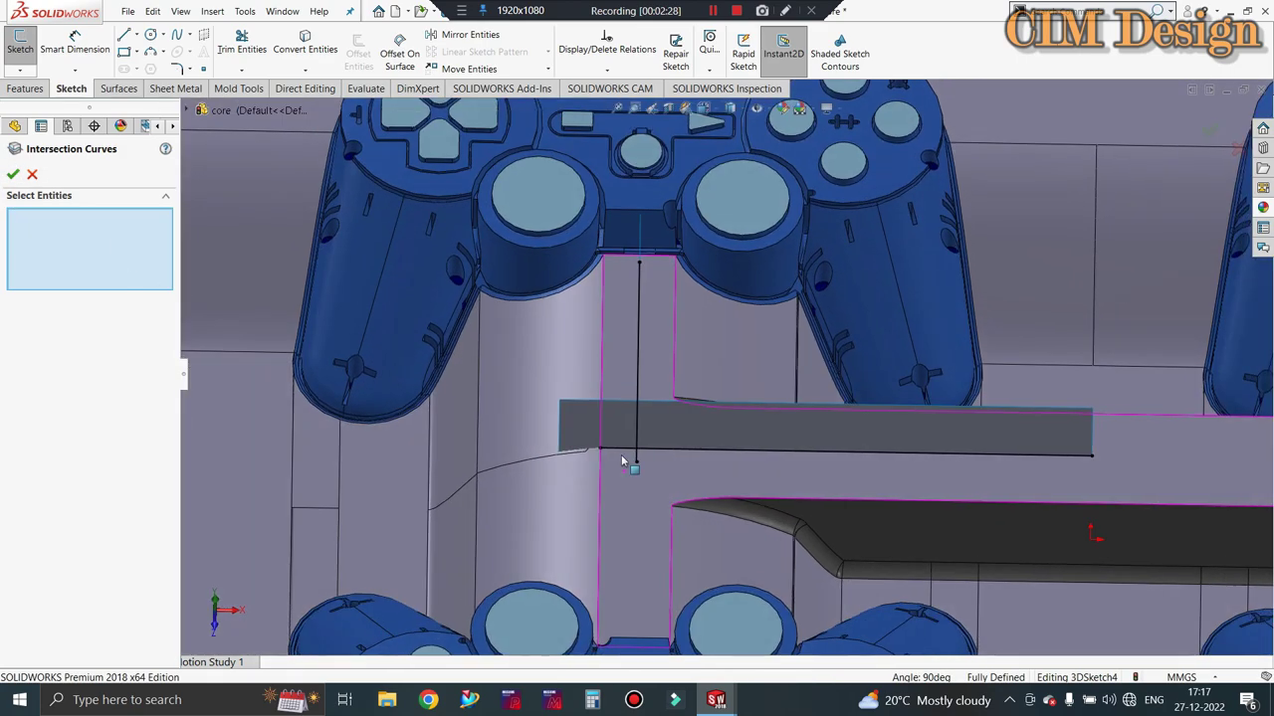
pyautogui.scroll(-3, 622, 461)
pyautogui.scroll(-2, 585, 431)
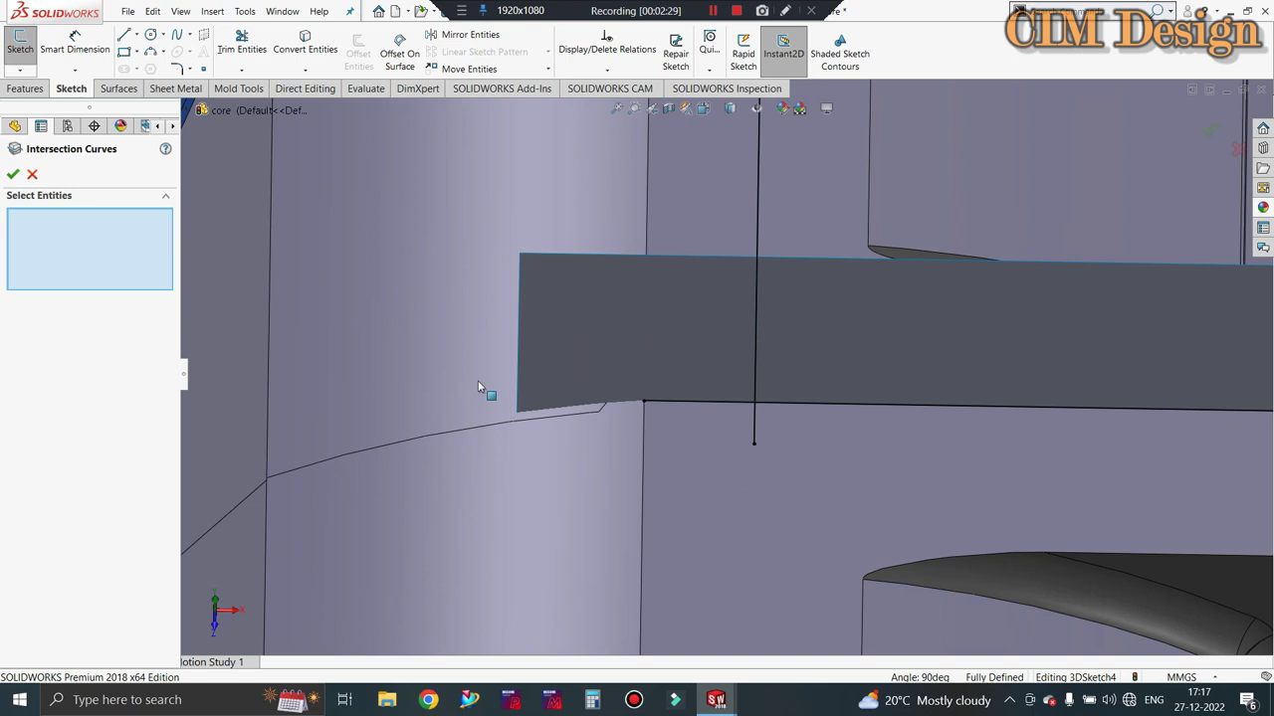
pyautogui.click(580, 341)
pyautogui.click(617, 430)
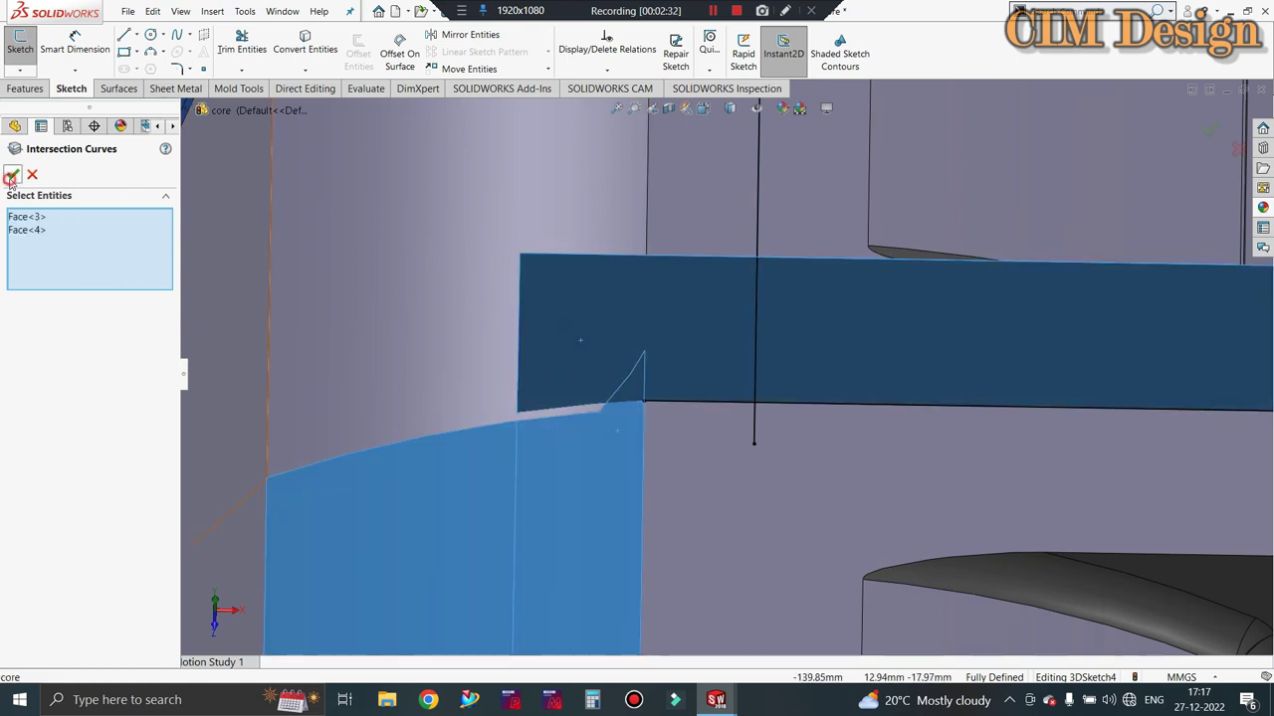
pyautogui.press('Return')
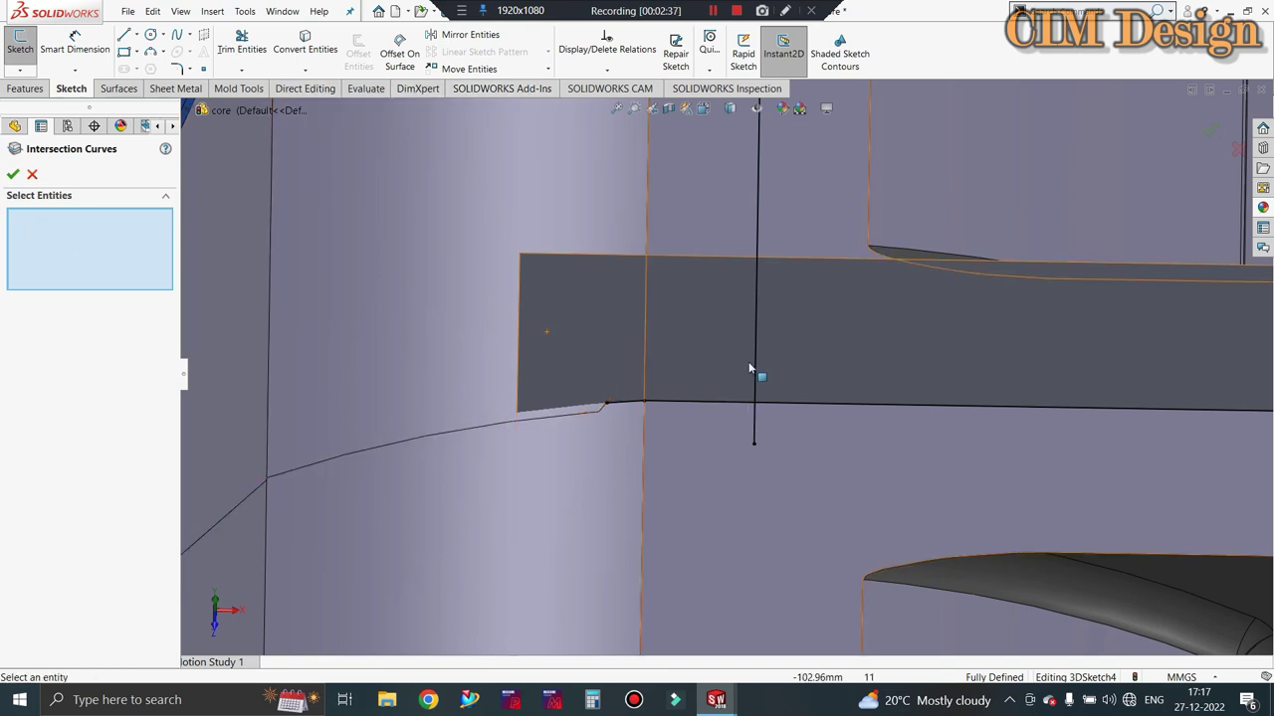
# Intersect the strip surface with the large core face, then exit the 3D sketch.
pyautogui.moveTo(799, 376); pyautogui.dragTo(810, 320, button='middle')
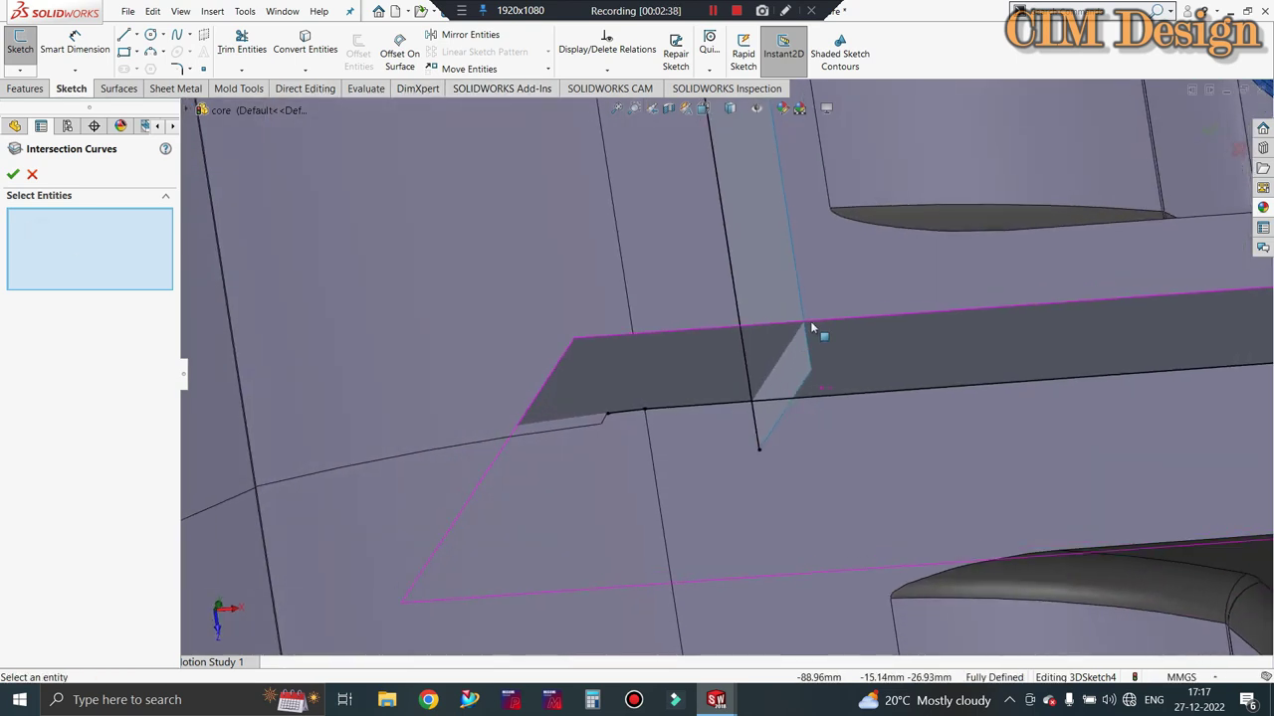
pyautogui.click(572, 399)
pyautogui.click(484, 404)
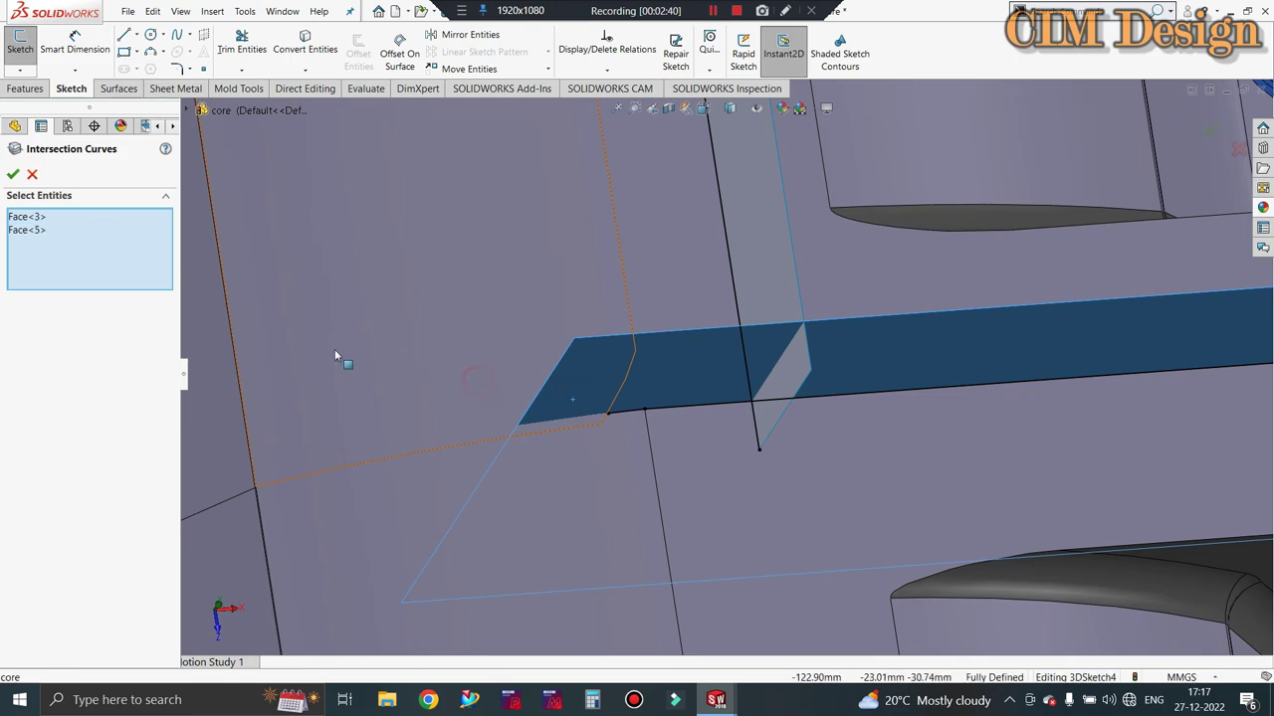
pyautogui.click(12, 174)
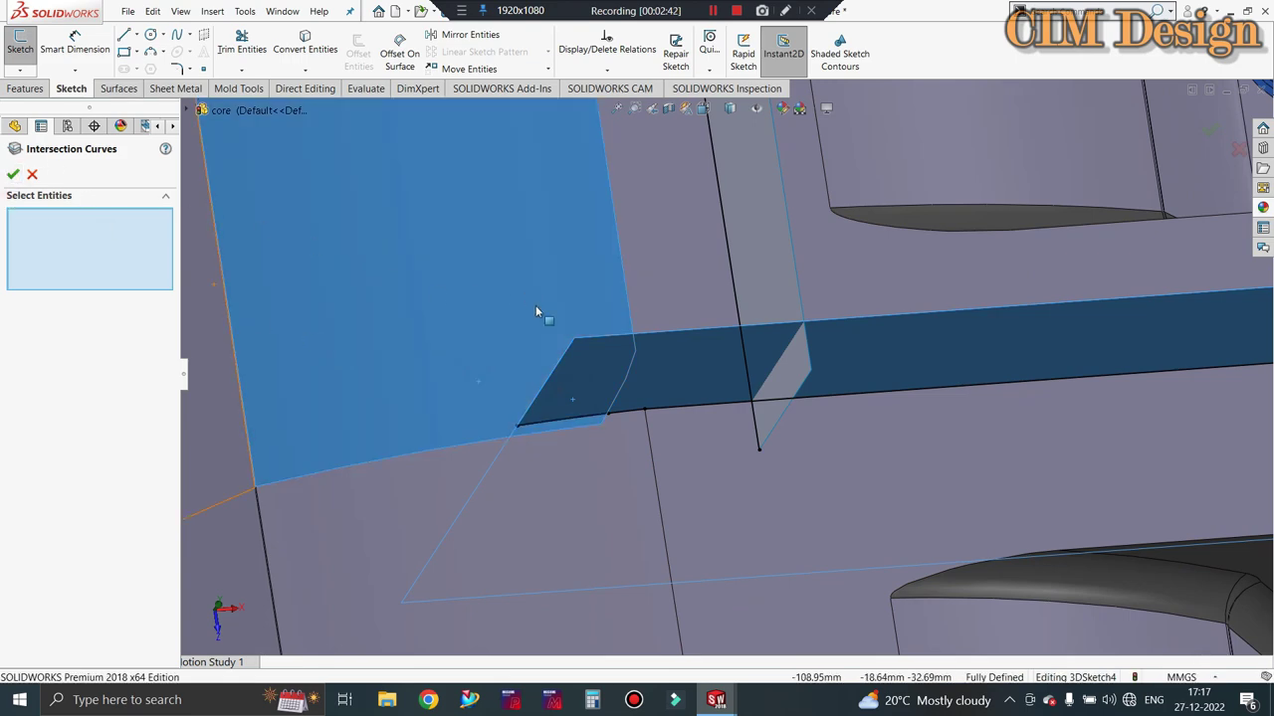
pyautogui.moveTo(535, 306)
pyautogui.mouseDown(button='middle')
pyautogui.moveTo(572, 300)
pyautogui.moveTo(430, 332)
pyautogui.moveTo(916, 408)
pyautogui.mouseUp(button='middle')
pyautogui.scroll(3, 446, 345)
pyautogui.scroll(5, 446, 340)
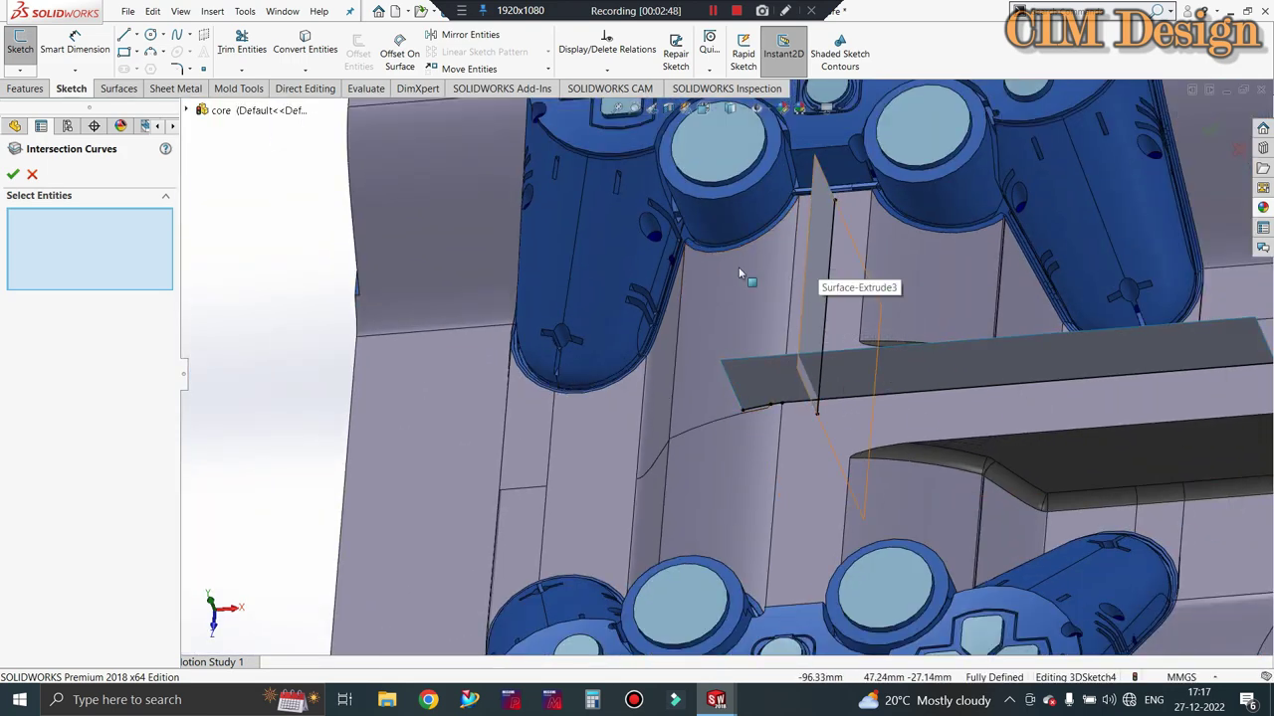
pyautogui.click(17, 74)
pyautogui.click(30, 87)
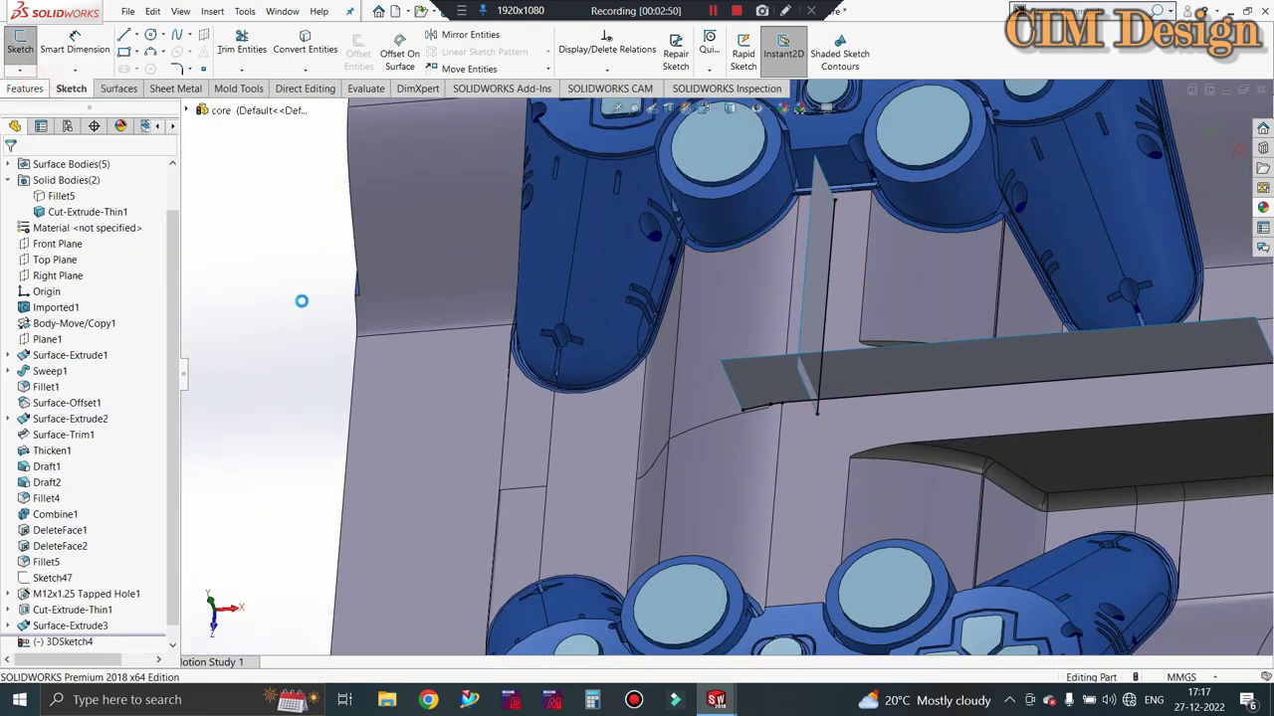
# Exit sketch mode and hide the vertical surface and the strip surface.
pyautogui.click(245, 290)
pyautogui.click(744, 55)
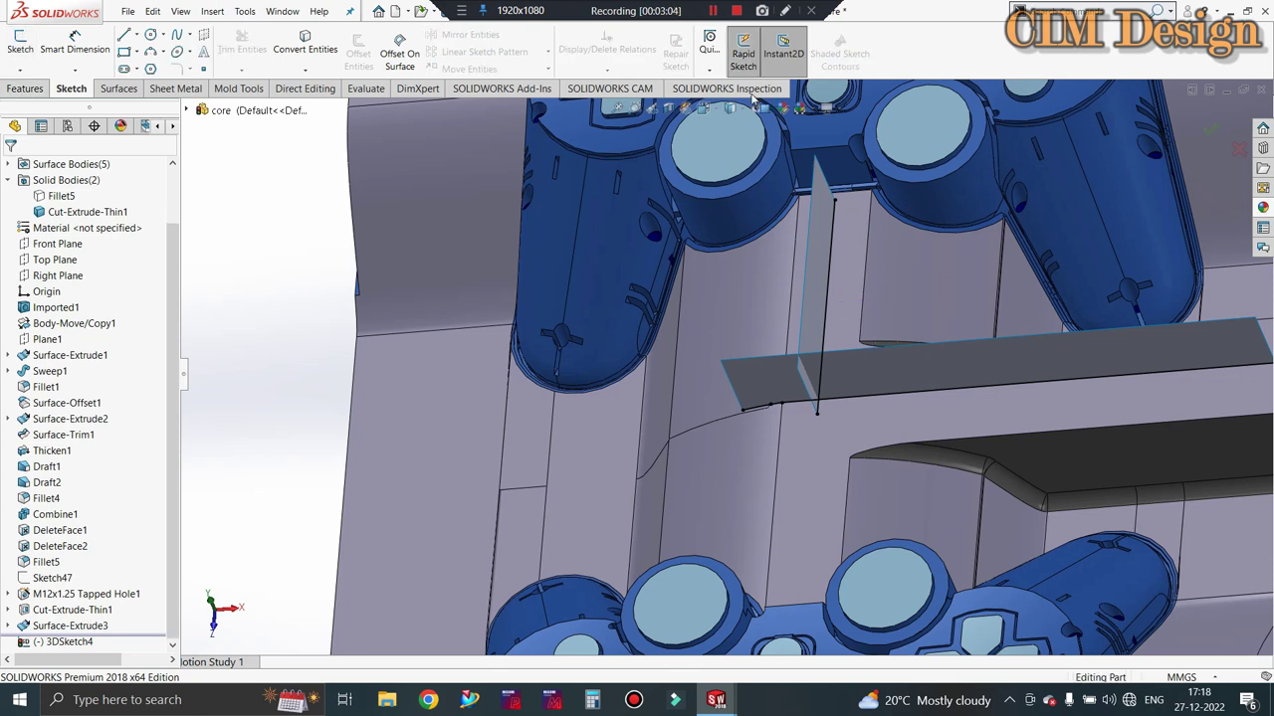
pyautogui.rightClick(813, 292)
pyautogui.click(861, 274)
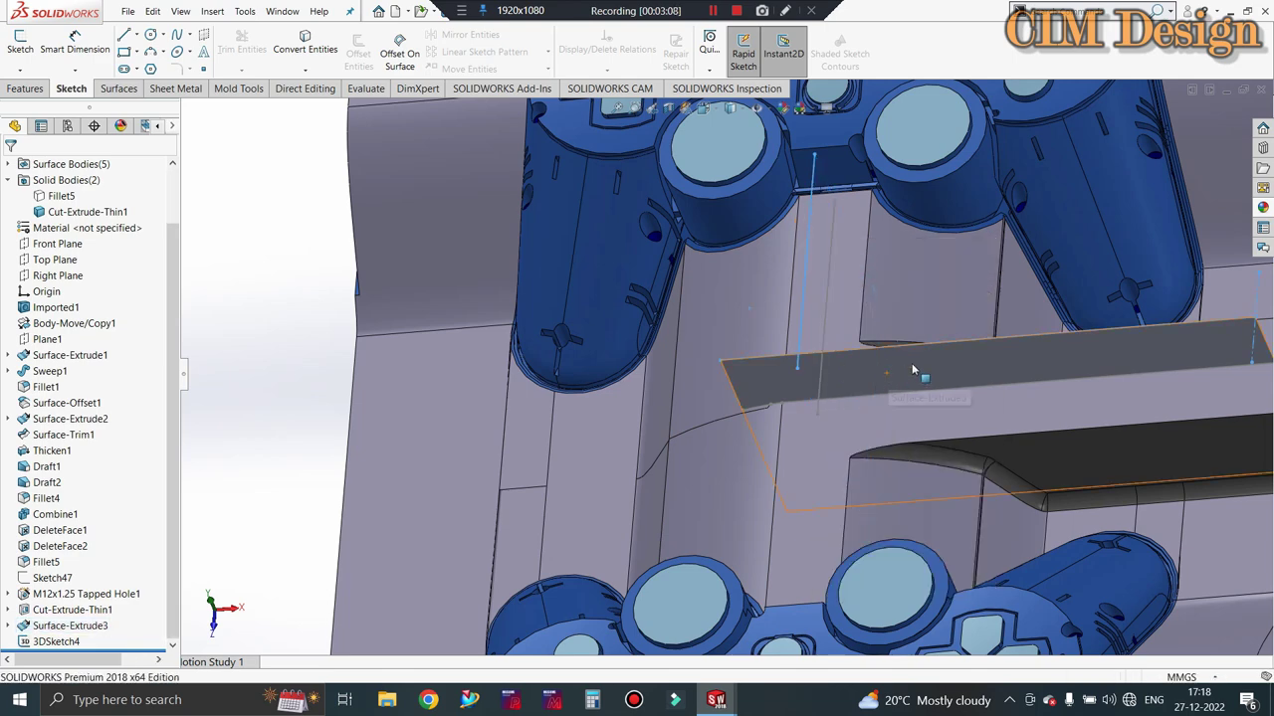
pyautogui.rightClick(913, 370)
pyautogui.click(965, 342)
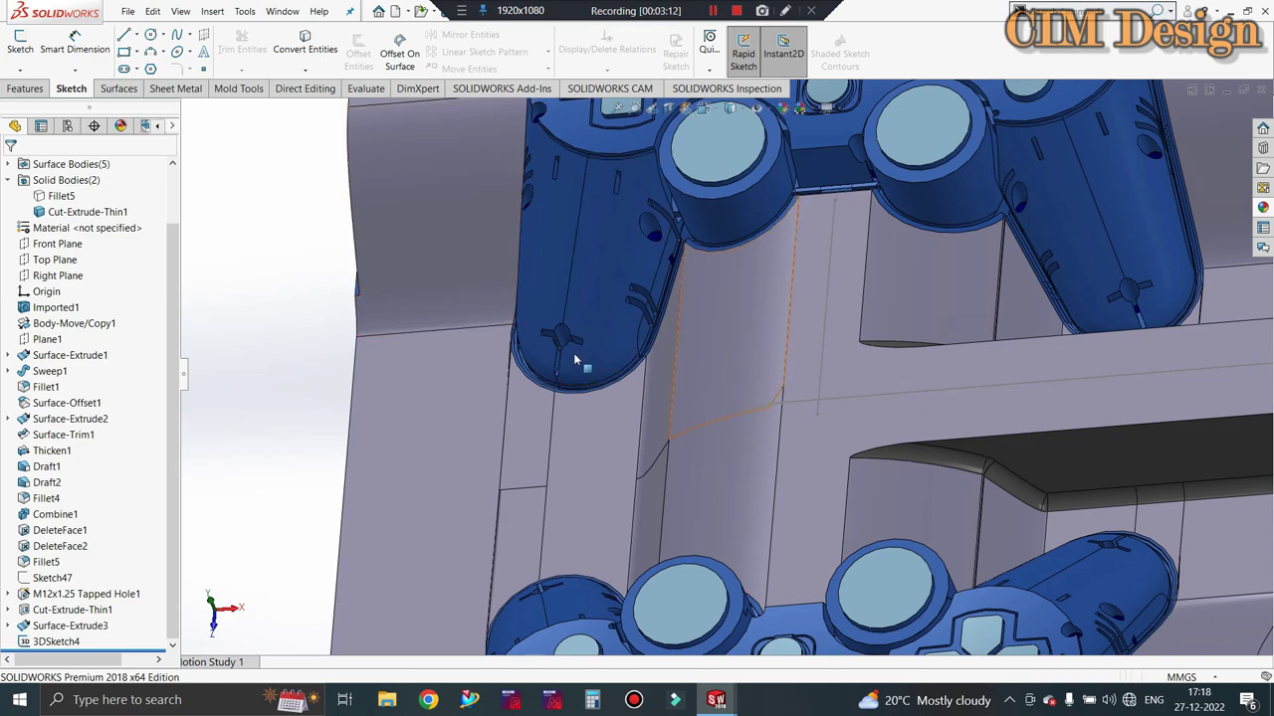
# Orbit the model to inspect the remaining intersection curve across the controllers.
pyautogui.moveTo(573, 360); pyautogui.dragTo(854, 391, button='middle')
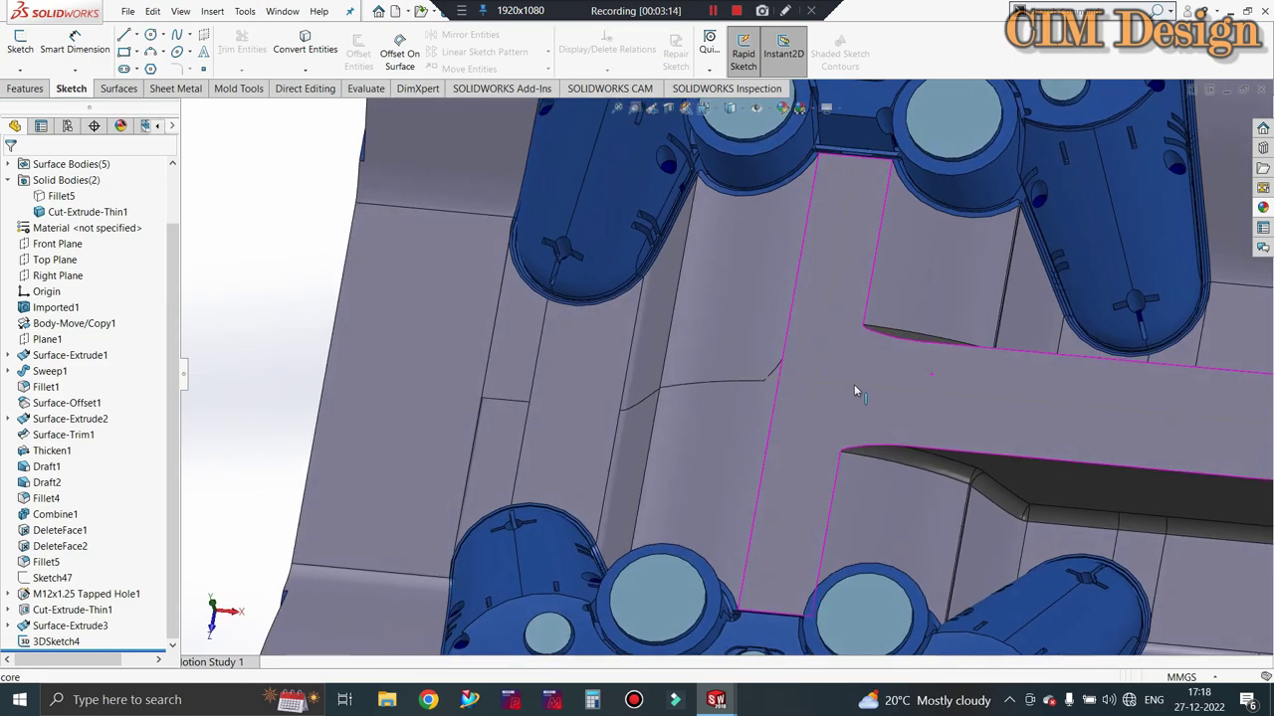
pyautogui.scroll(3, 853, 385)
pyautogui.scroll(-3, 836, 385)
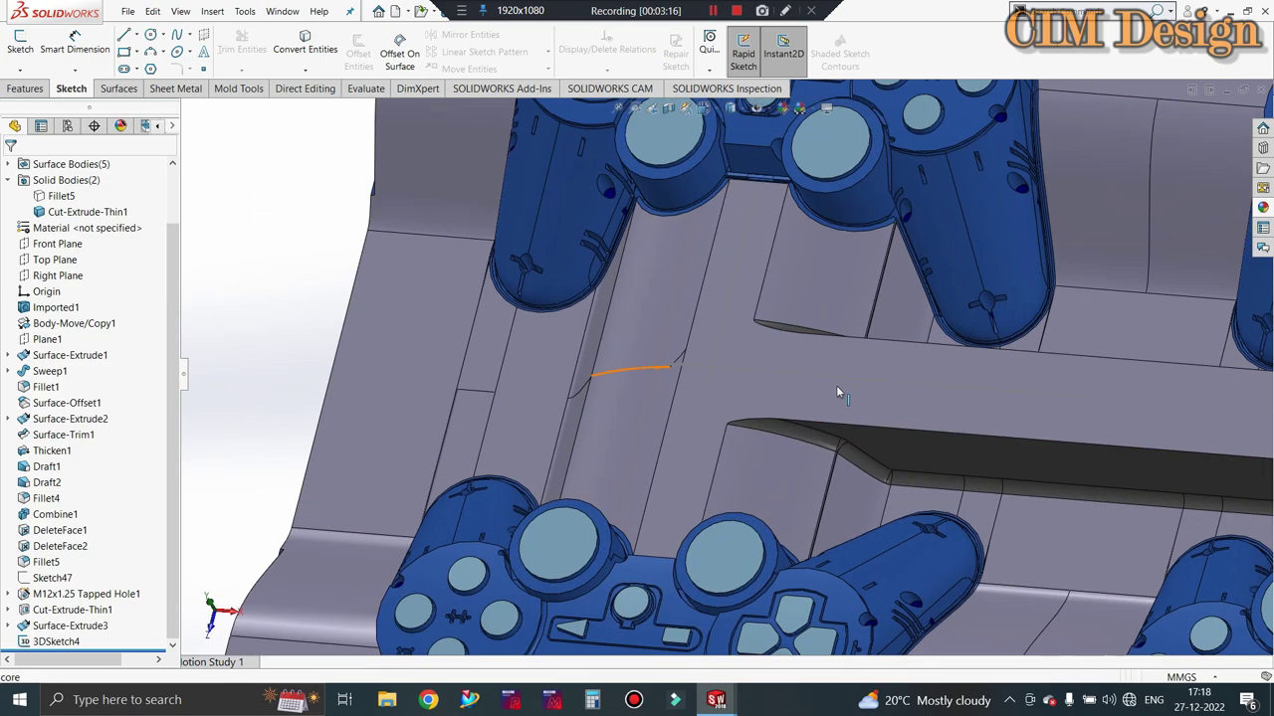
pyautogui.moveTo(718, 347); pyautogui.dragTo(712, 264, button='middle')
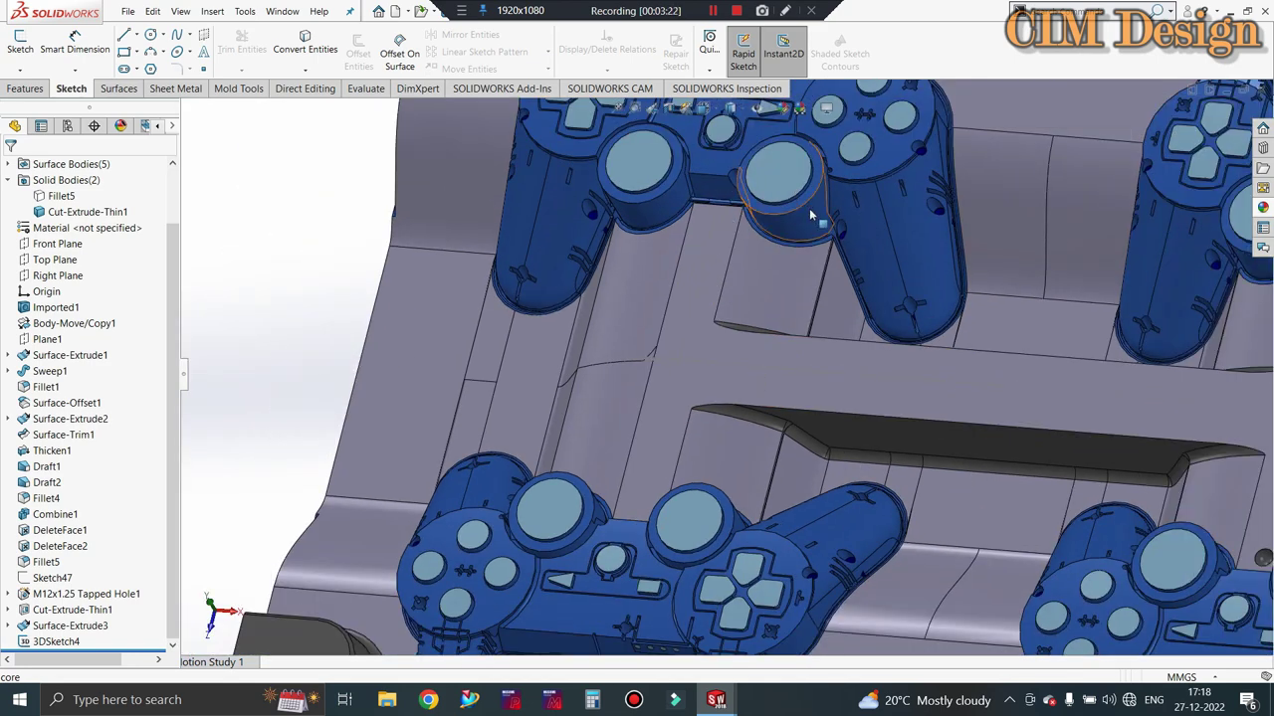
pyautogui.moveTo(809, 207); pyautogui.dragTo(738, 349, button='middle')
pyautogui.scroll(-3, 738, 357)
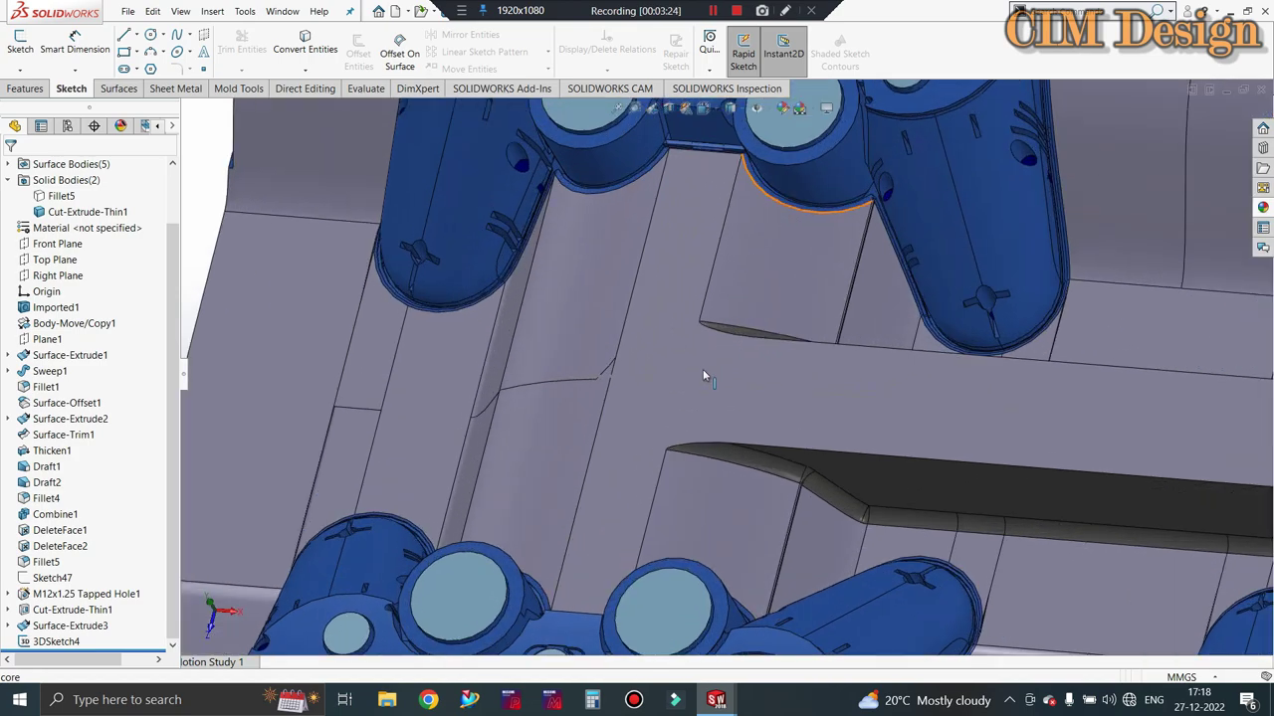
pyautogui.scroll(-3, 700, 372)
pyautogui.moveTo(449, 406)
pyautogui.mouseDown(button='middle')
pyautogui.moveTo(833, 420)
pyautogui.moveTo(697, 378)
pyautogui.mouseUp(button='middle')
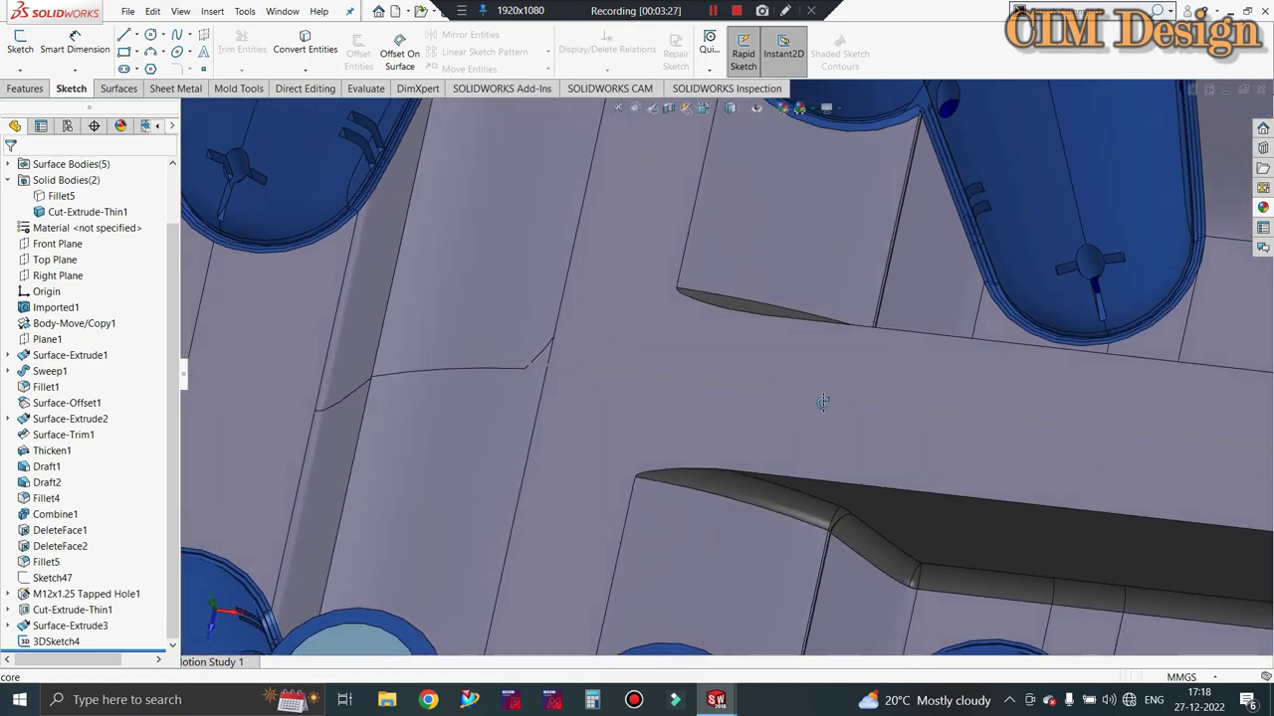
pyautogui.click(27, 88)
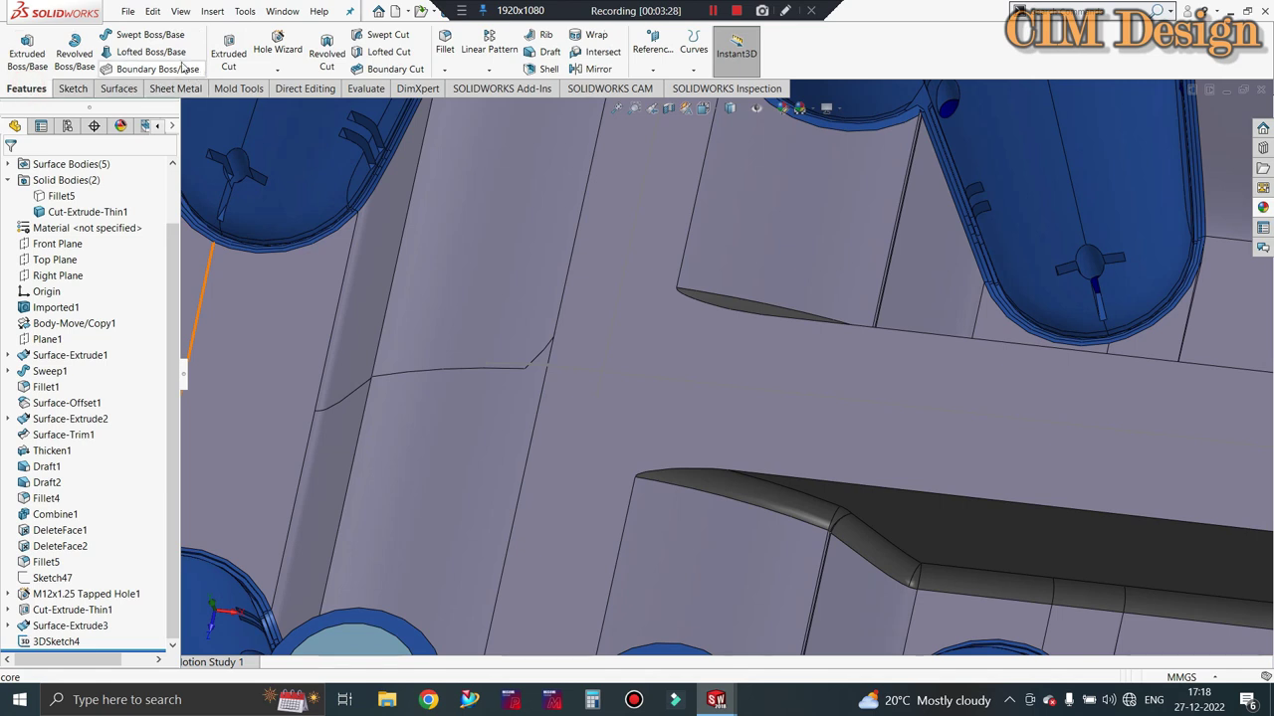
# Start a circular-profile sweep and try picking the long core edge as its path.
pyautogui.click(139, 35)
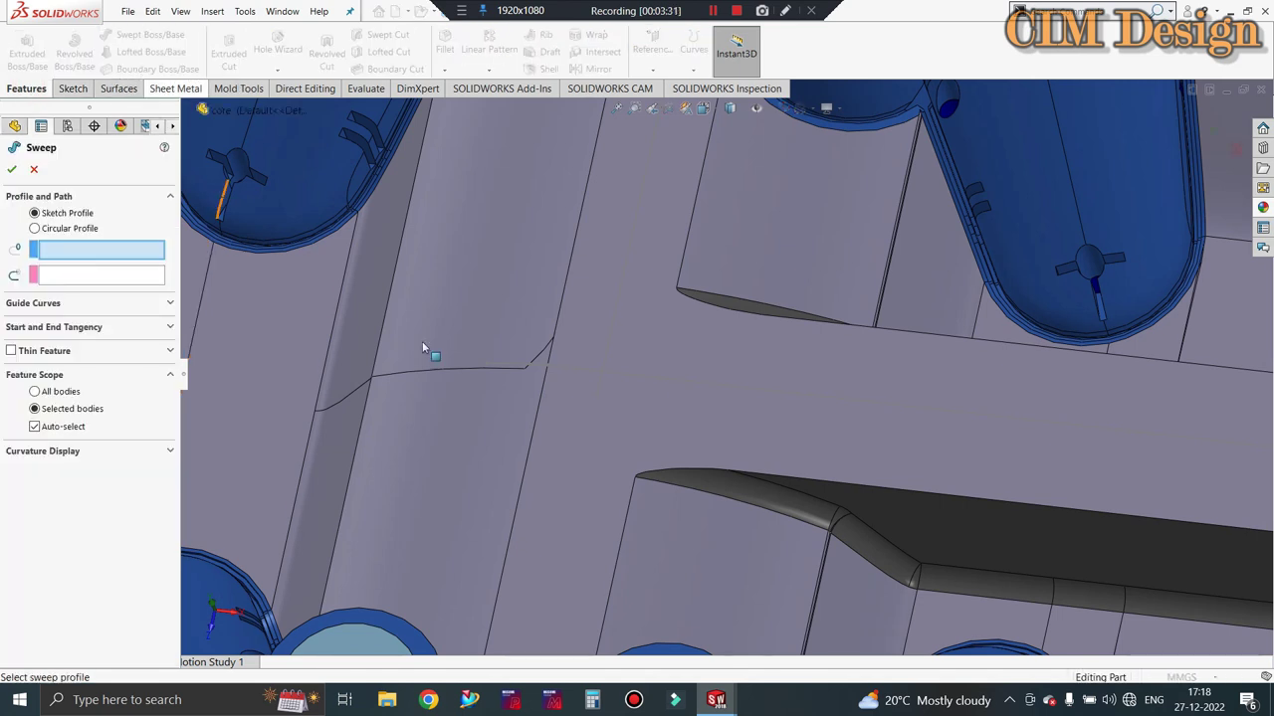
pyautogui.click(78, 227)
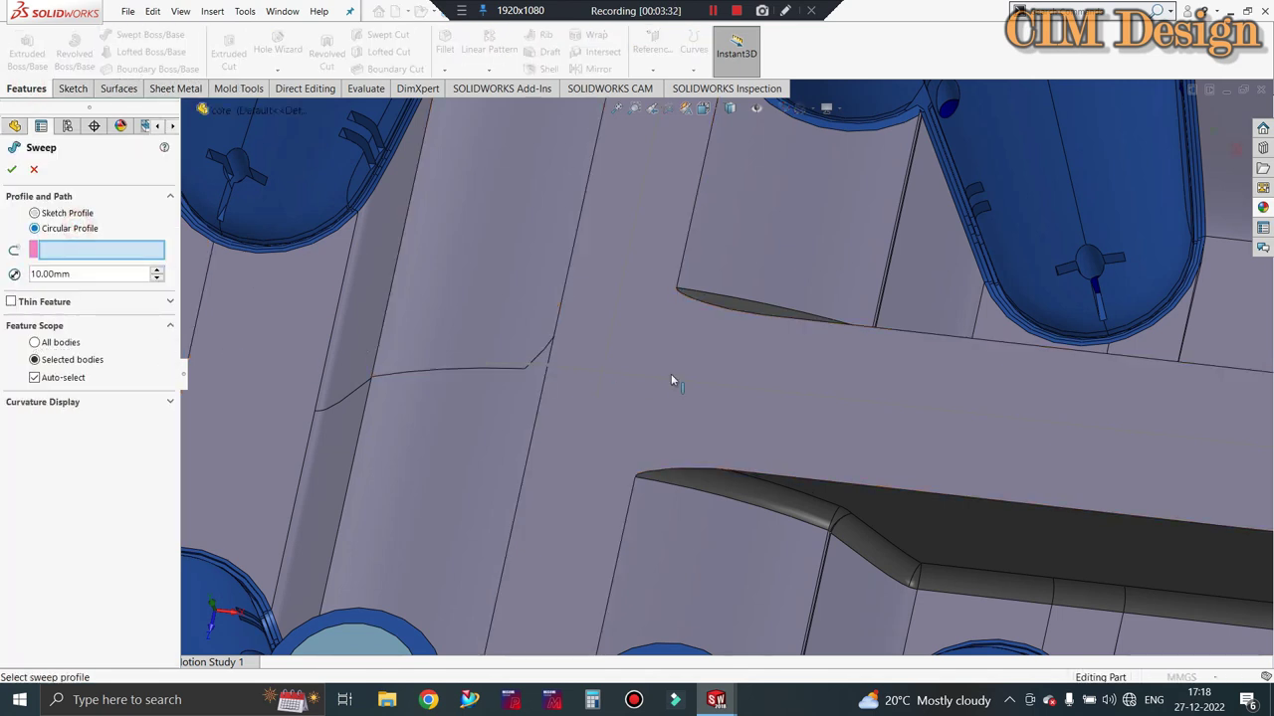
pyautogui.click(748, 387)
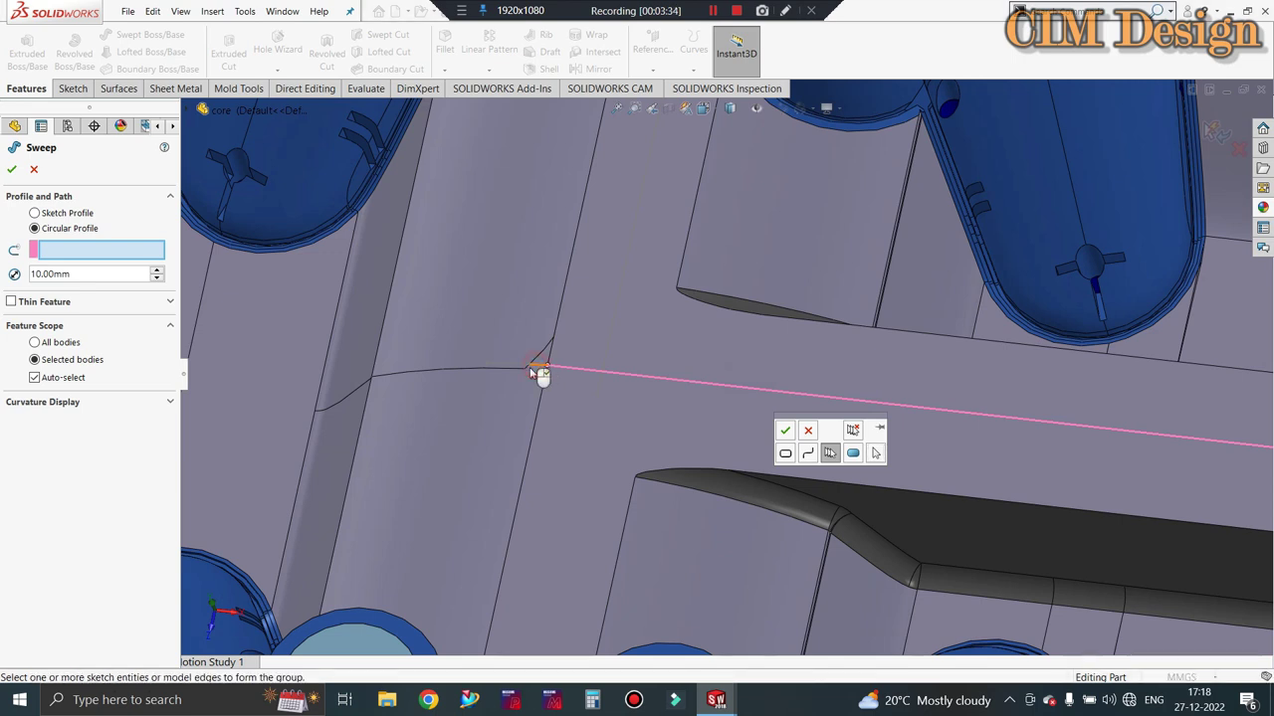
pyautogui.click(813, 444)
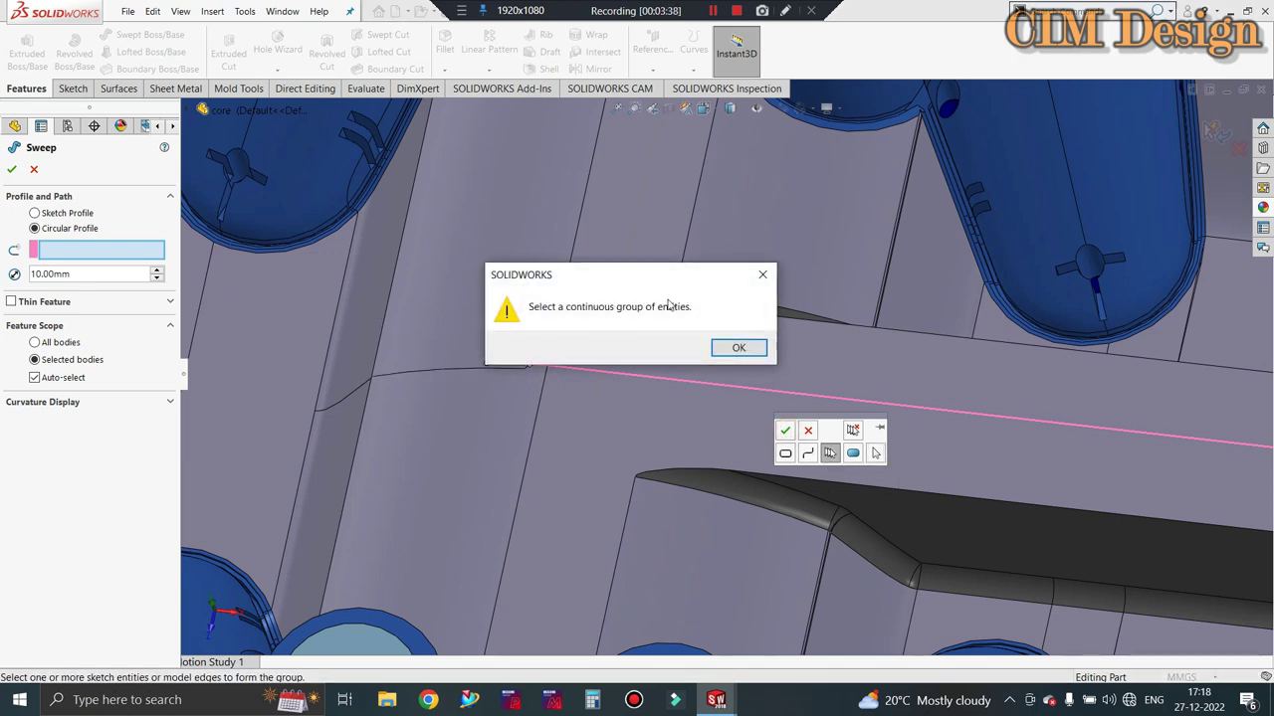
pyautogui.click(740, 348)
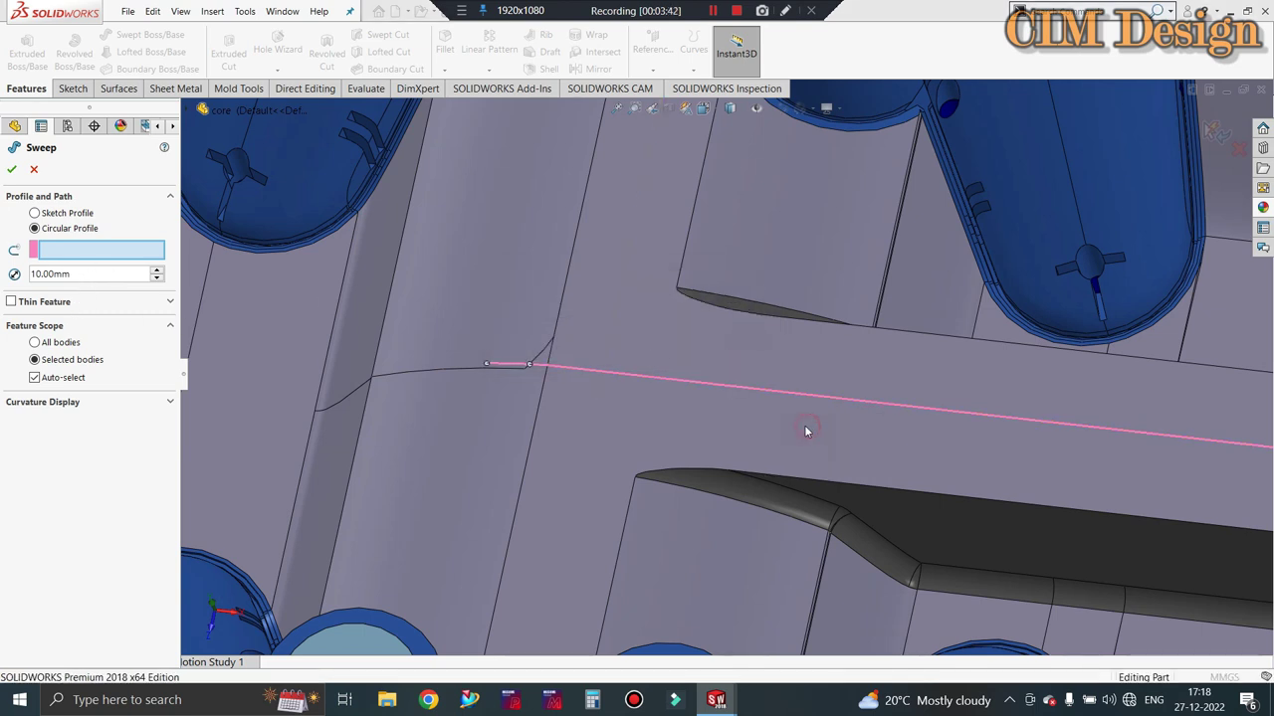
pyautogui.click(805, 432)
# Use the intersection curve as an open-loop path via SelectionManager and sweep a 6 mm tube.
pyautogui.rightClick(576, 369)
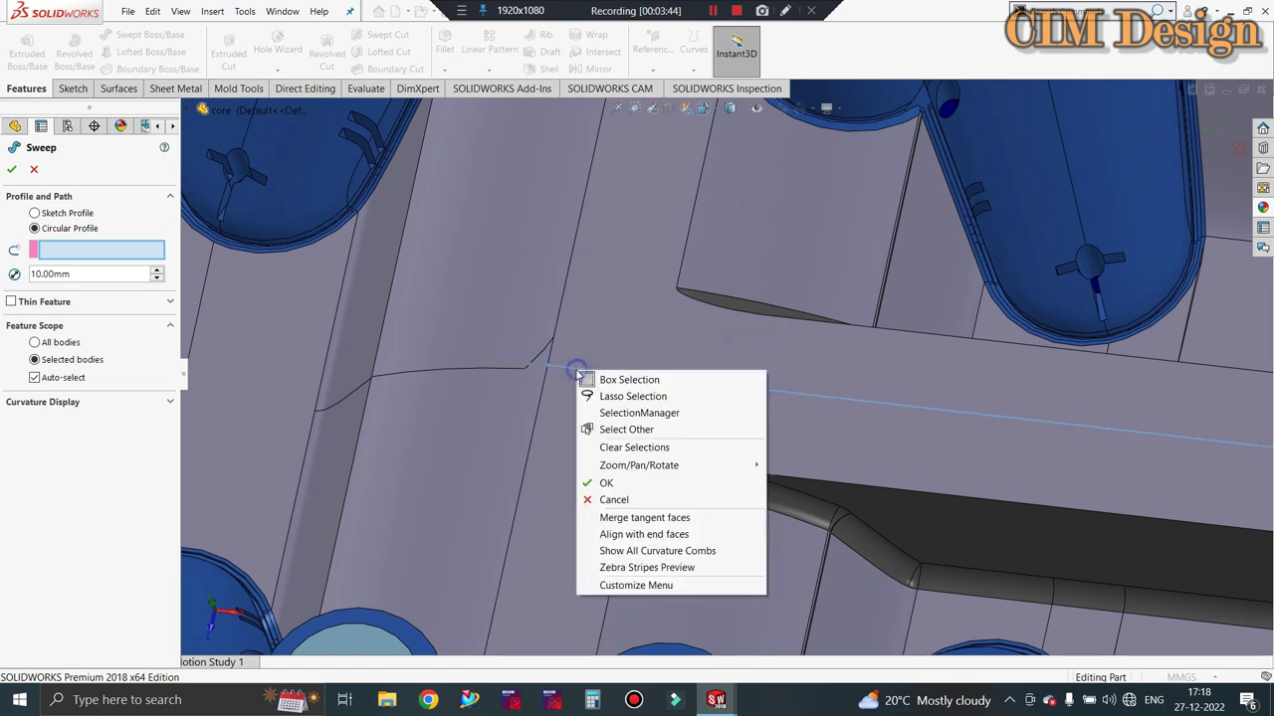
pyautogui.click(624, 413)
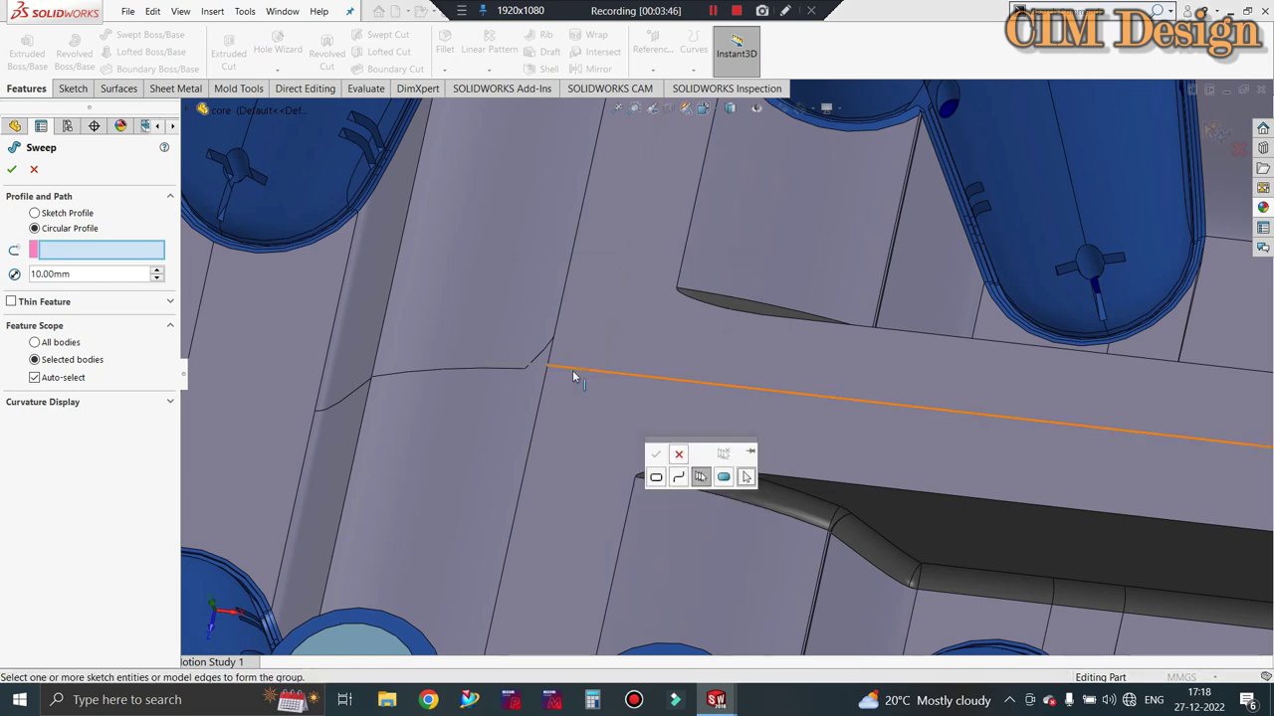
pyautogui.click(538, 369)
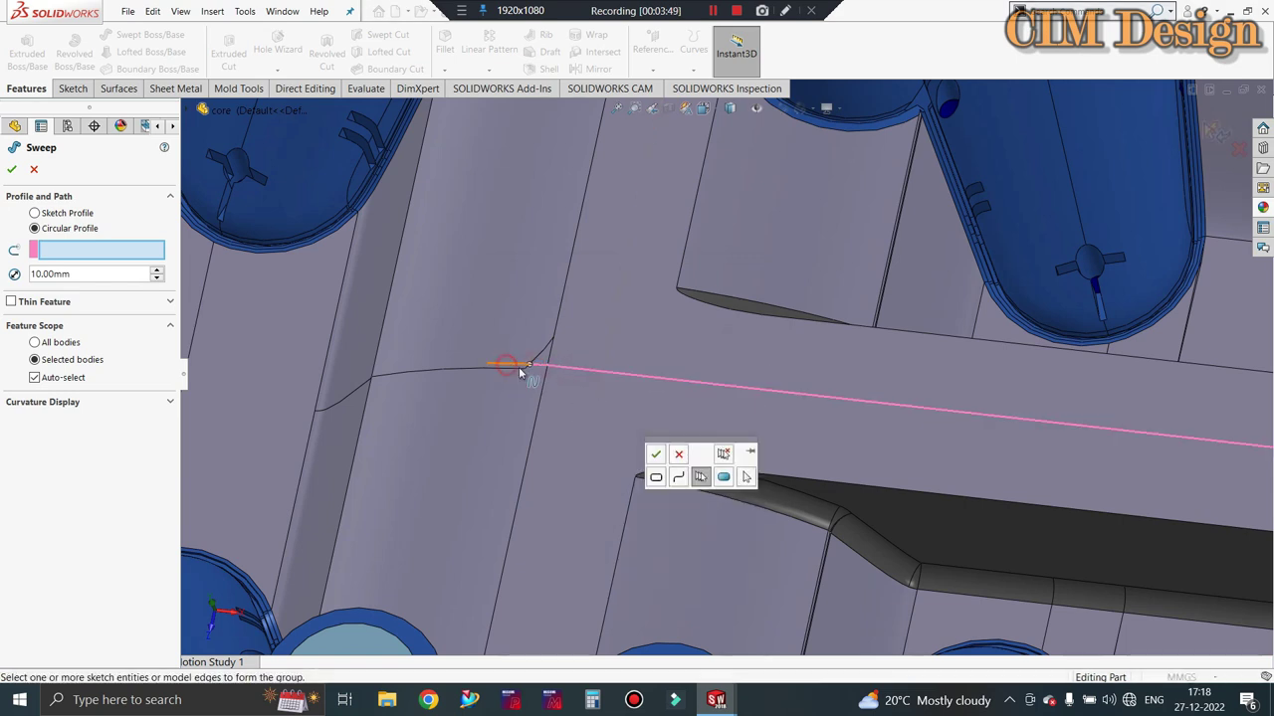
pyautogui.click(666, 456)
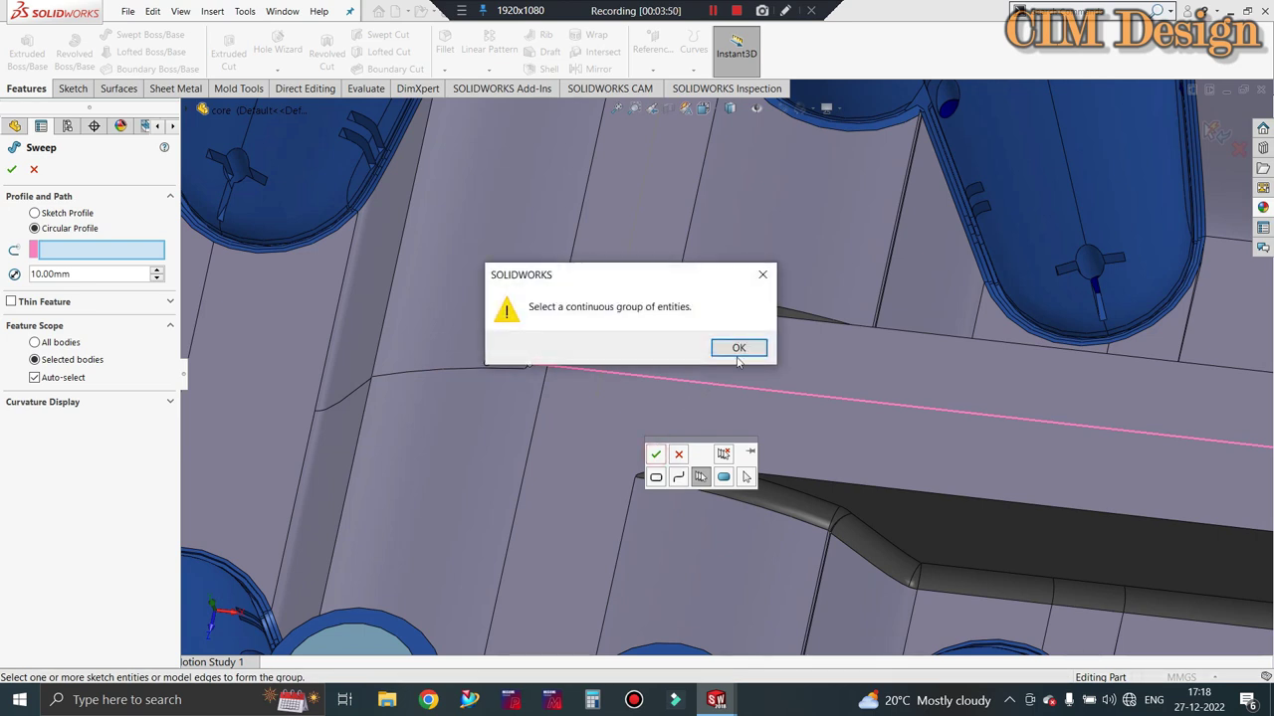
pyautogui.click(737, 355)
pyautogui.click(678, 477)
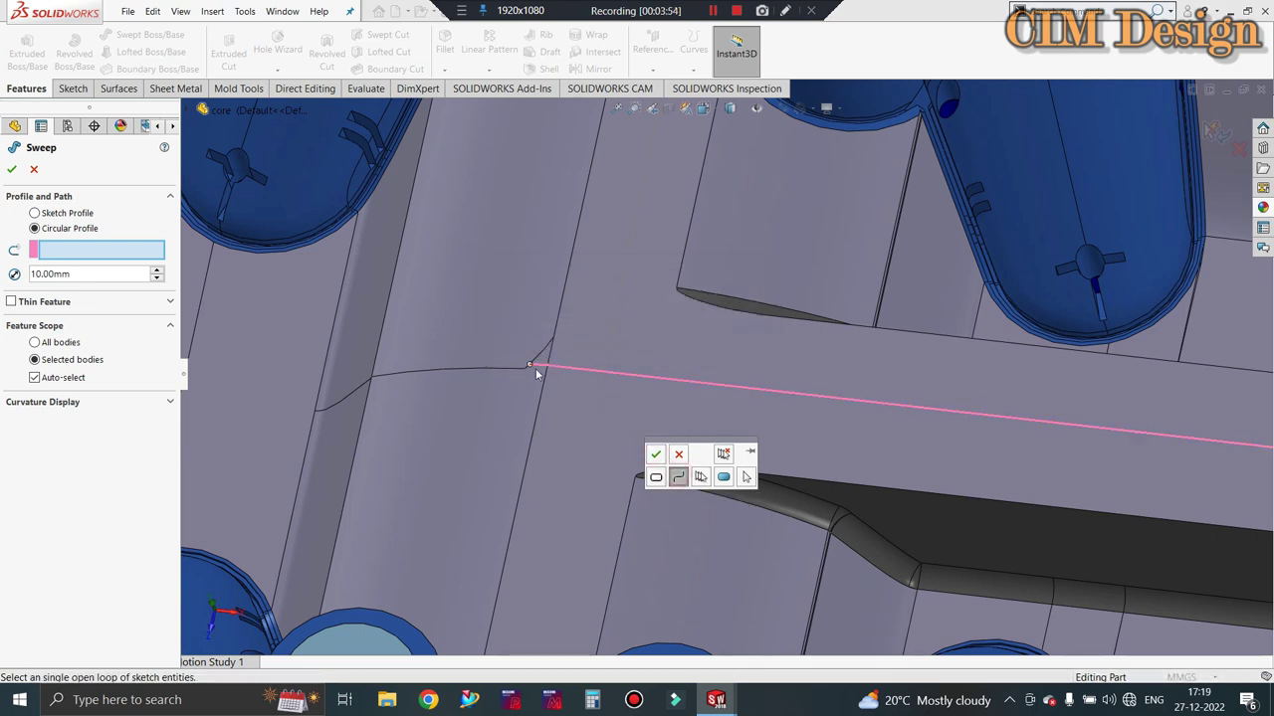
pyautogui.click(659, 455)
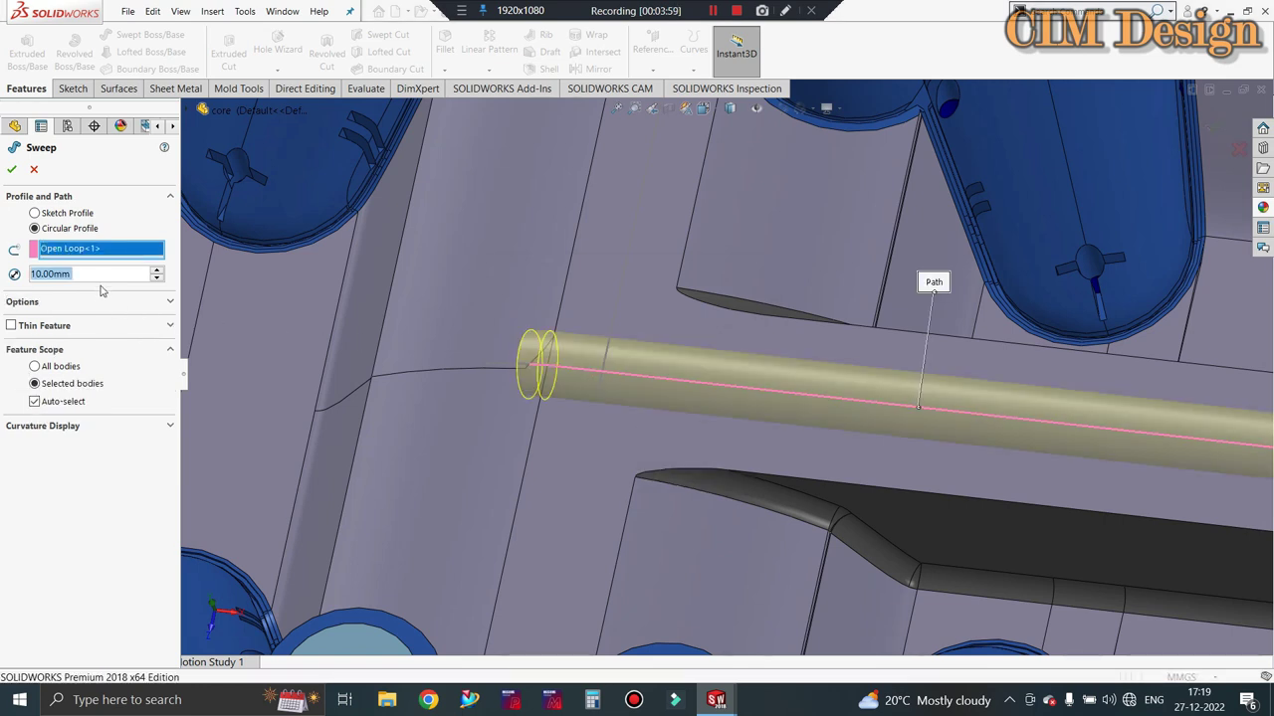
pyautogui.write('6')
pyautogui.press('Return')
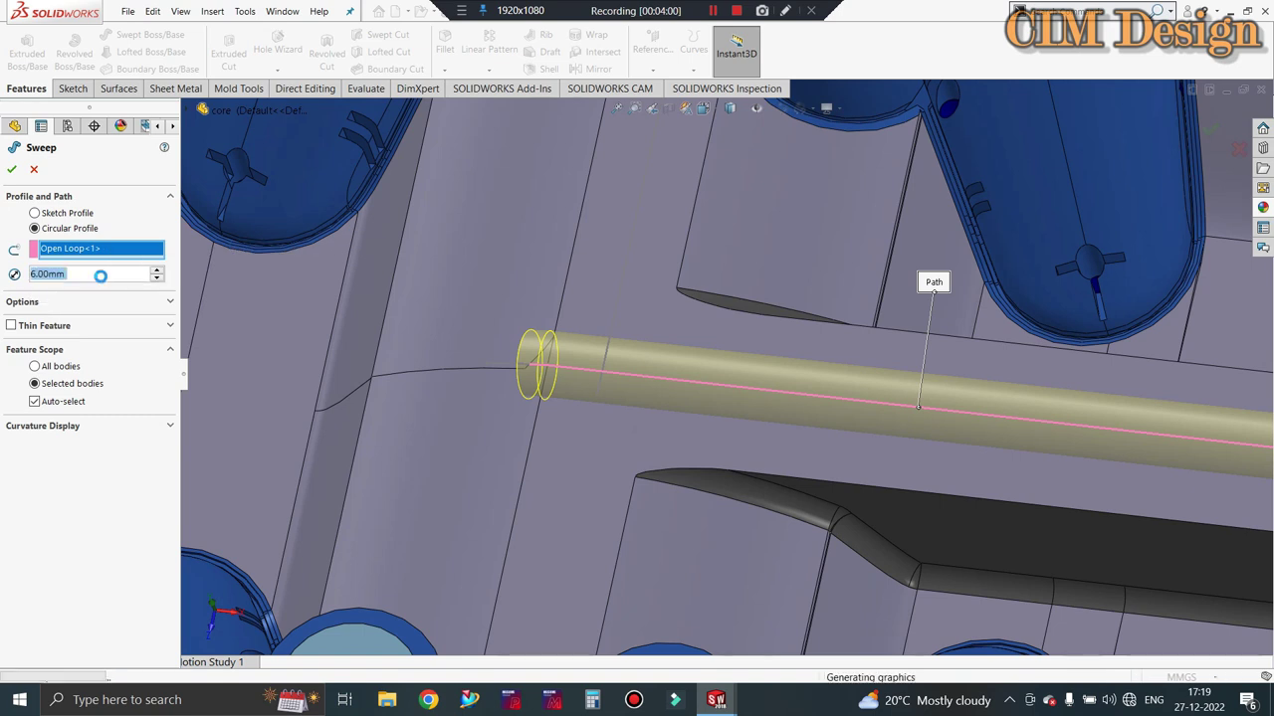
pyautogui.click(12, 171)
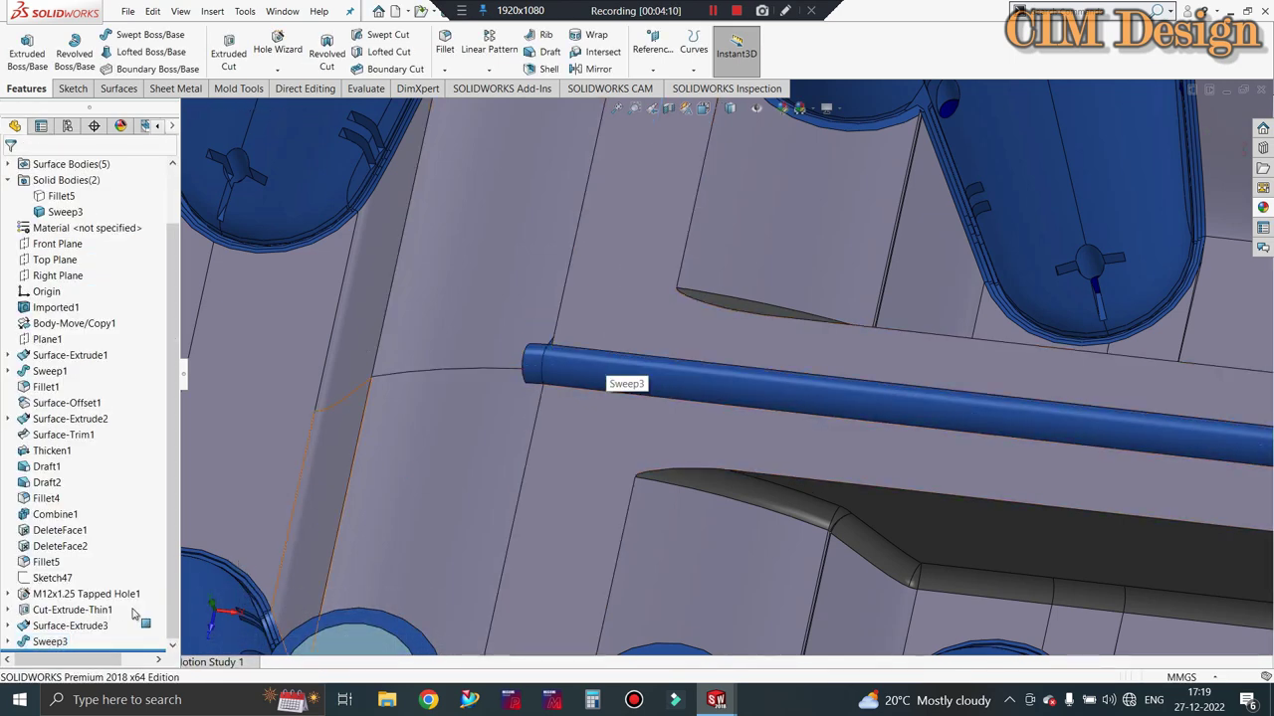
# Reopen Sweep3's definition, uncheck Merge result under Options, and confirm.
pyautogui.rightClick(59, 642)
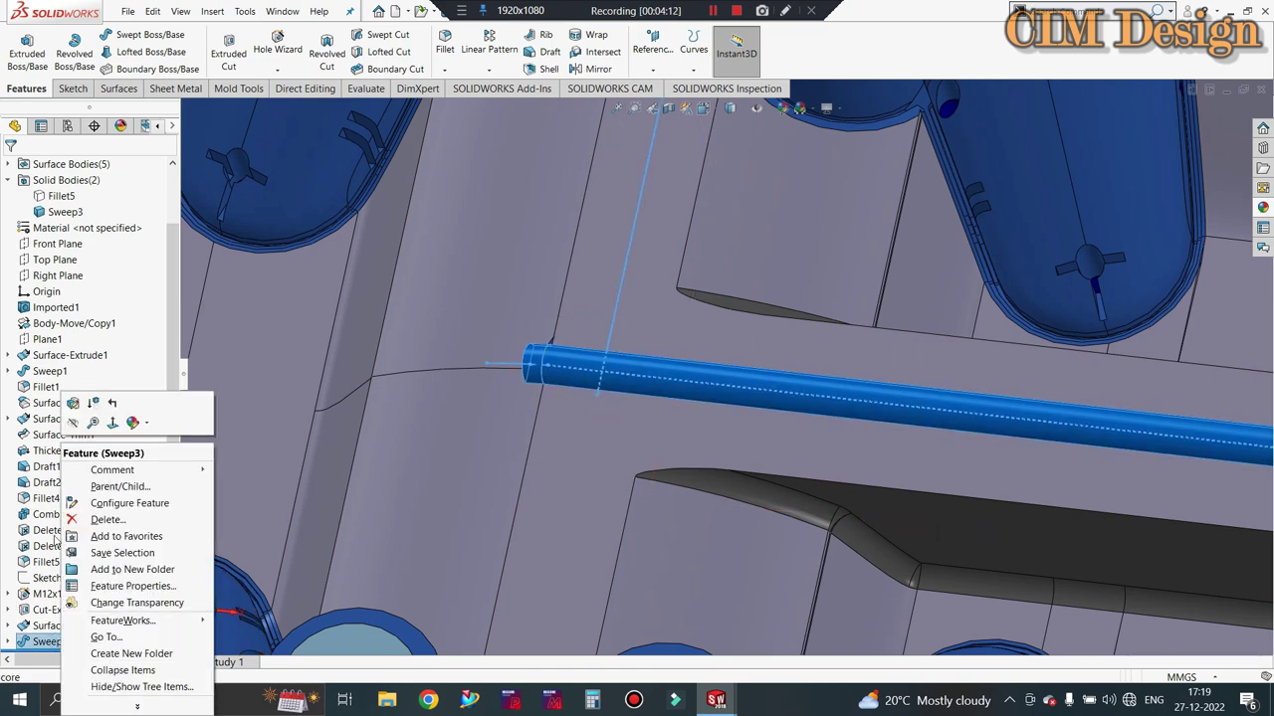
pyautogui.click(79, 403)
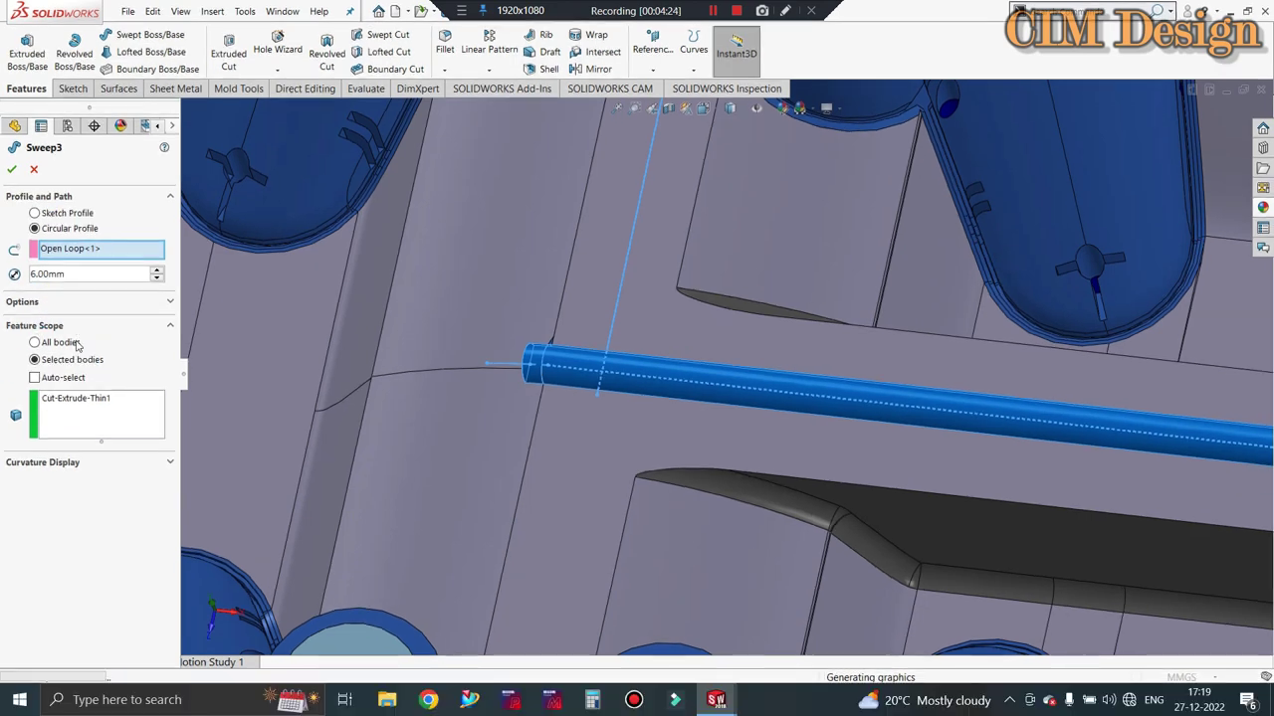
pyautogui.click(60, 308)
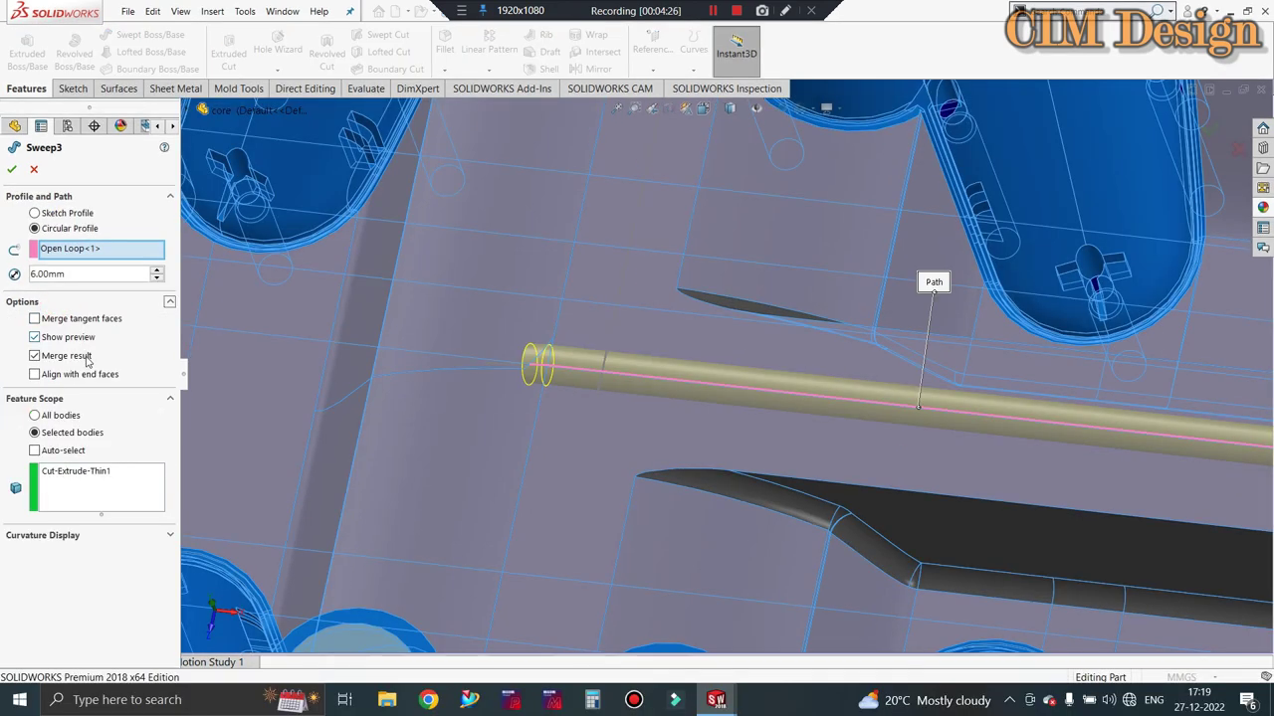
pyautogui.click(35, 356)
pyautogui.click(11, 169)
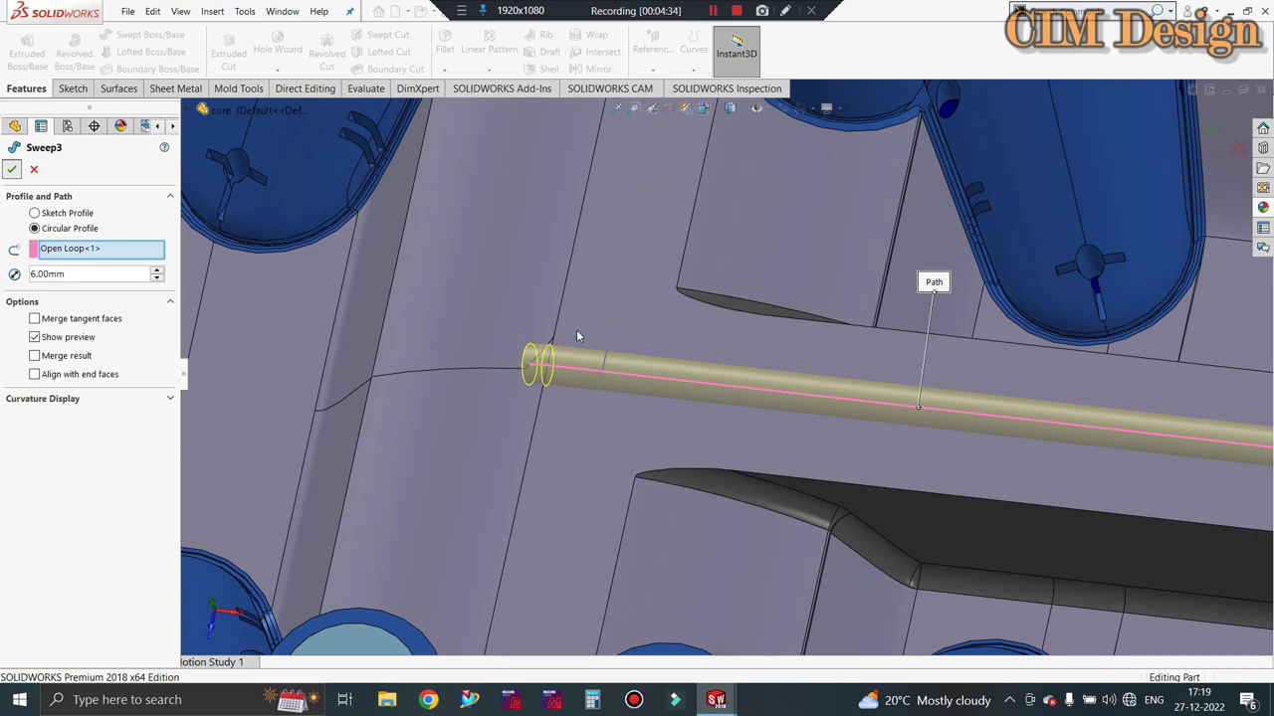
pyautogui.press('Return')
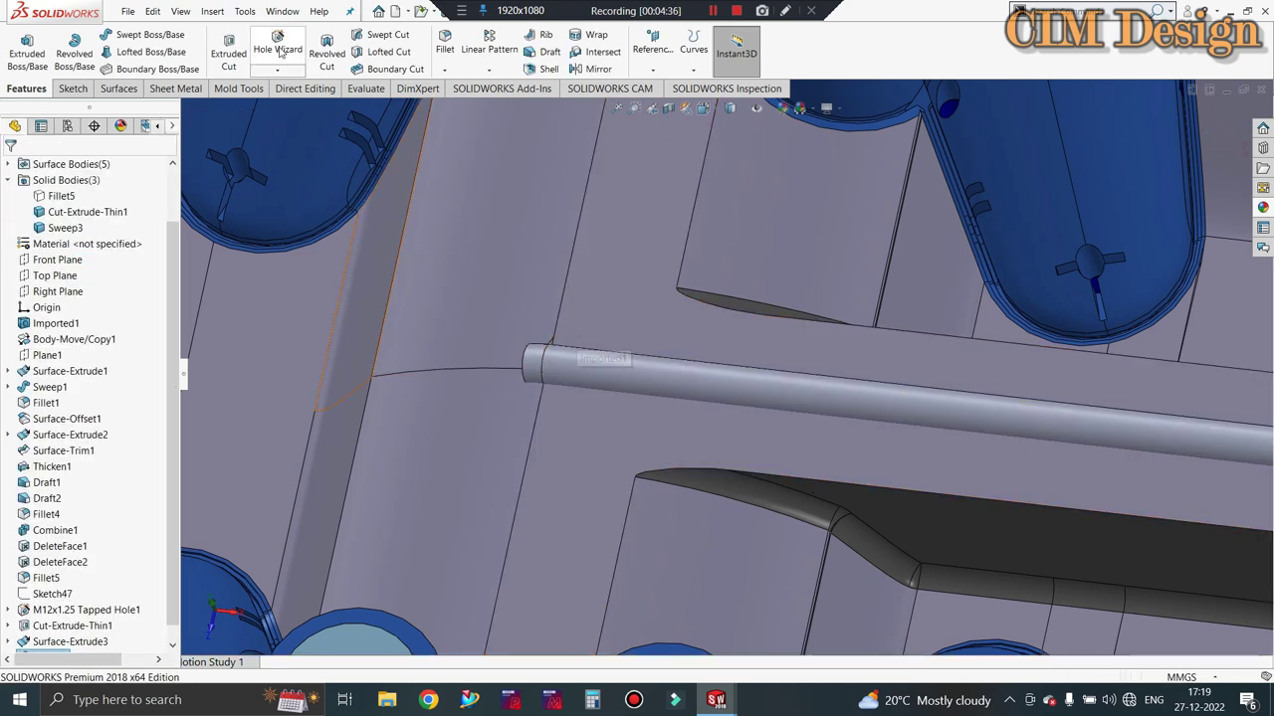
# Apply a 2 mm fillet to the end edge of the swept rod.
pyautogui.click(530, 355)
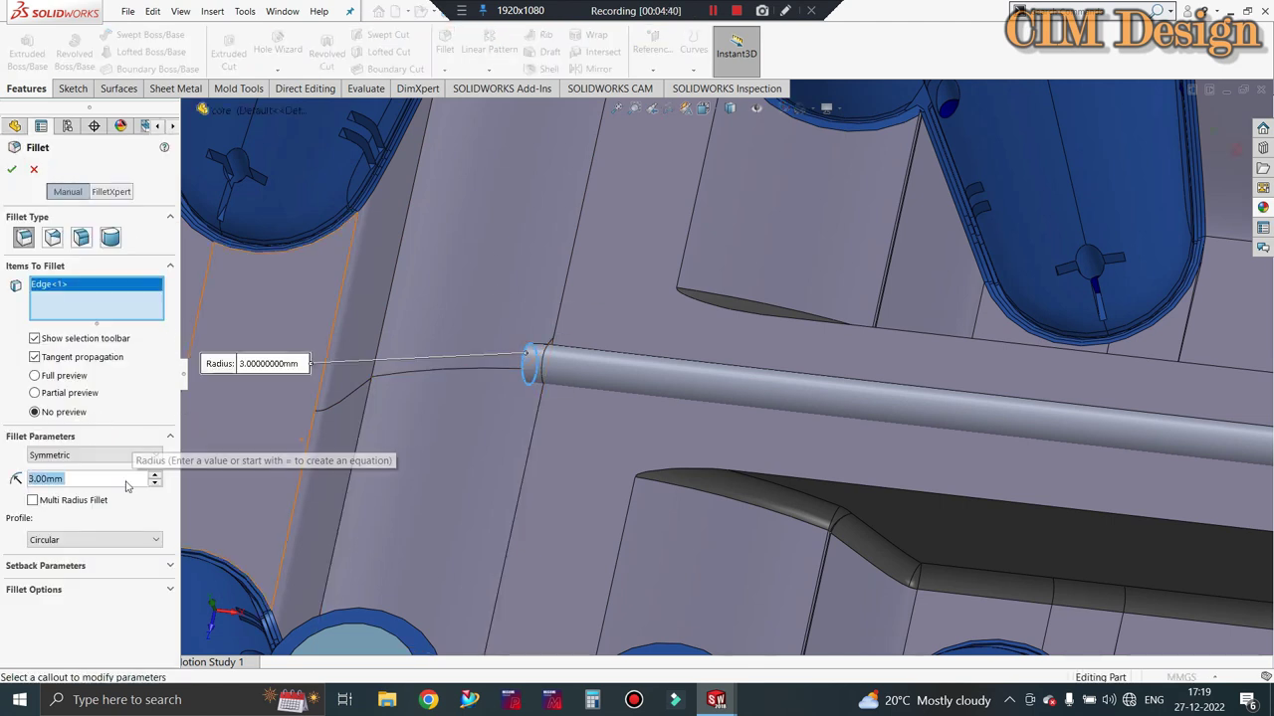
pyautogui.write('2')
pyautogui.press('Return')
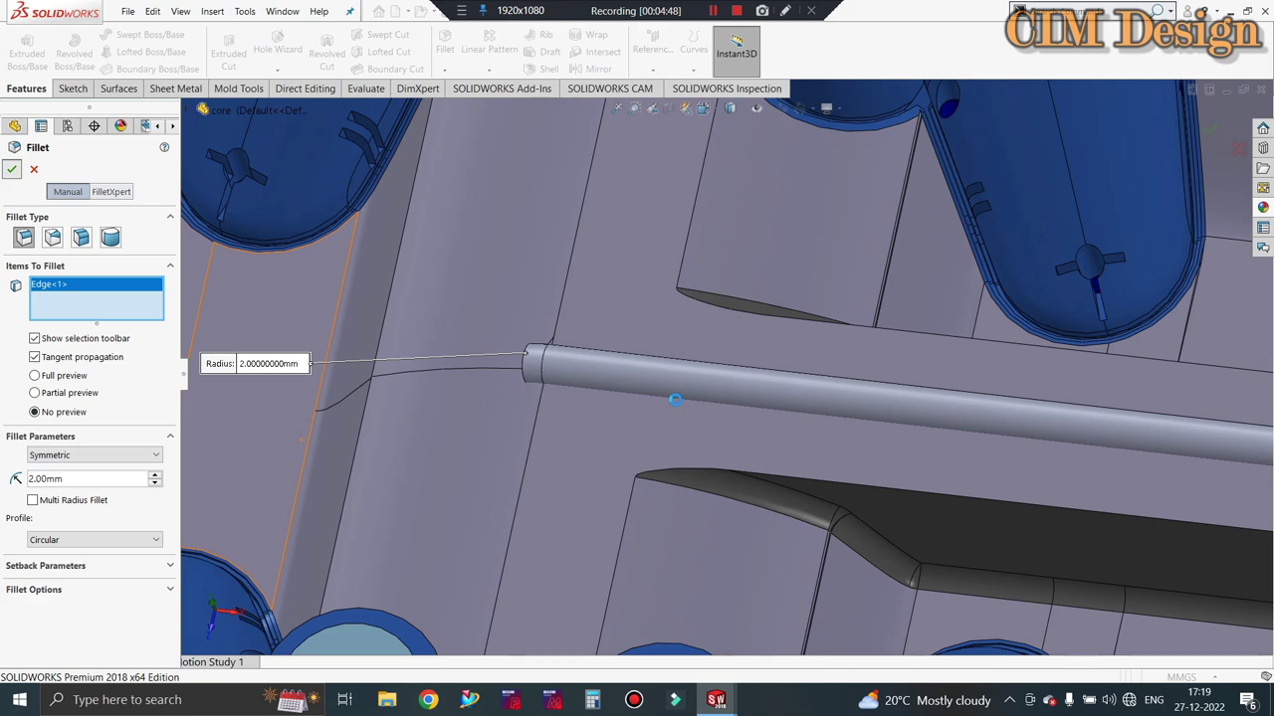
pyautogui.press('Return')
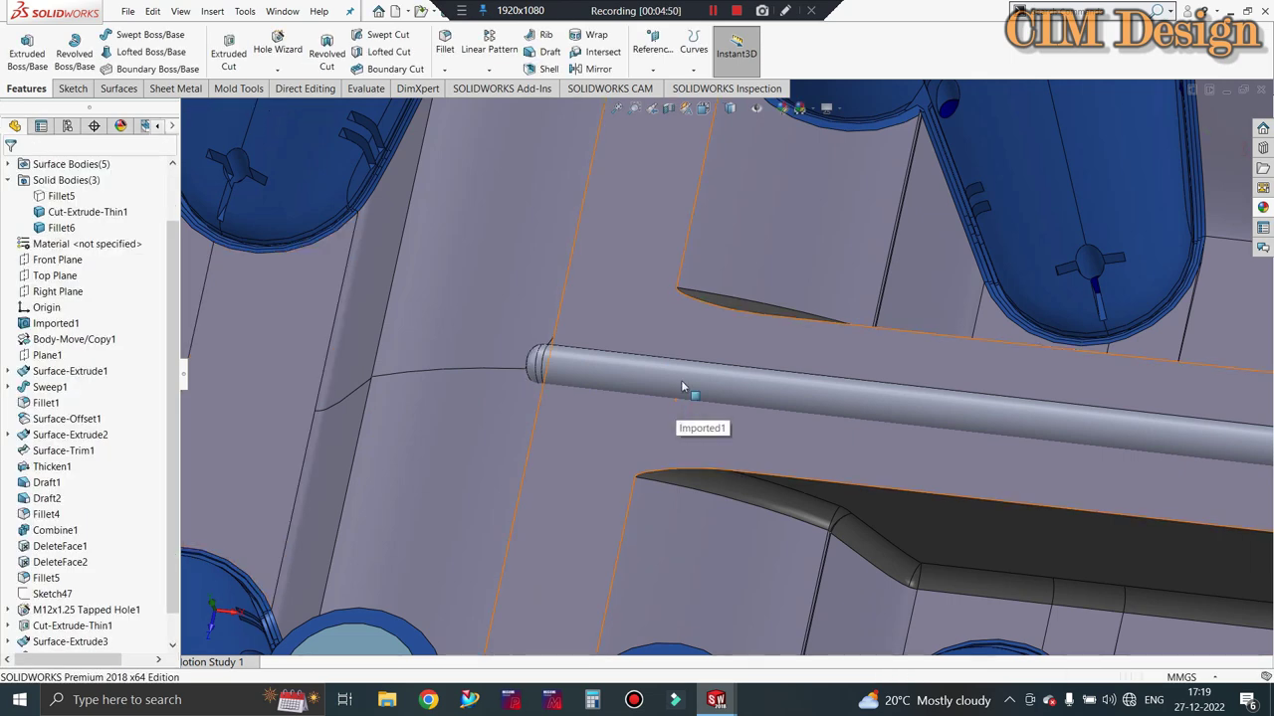
# Show 3DSketch4 and start a swept boss using its angled line.
pyautogui.scroll(-1, 60, 597)
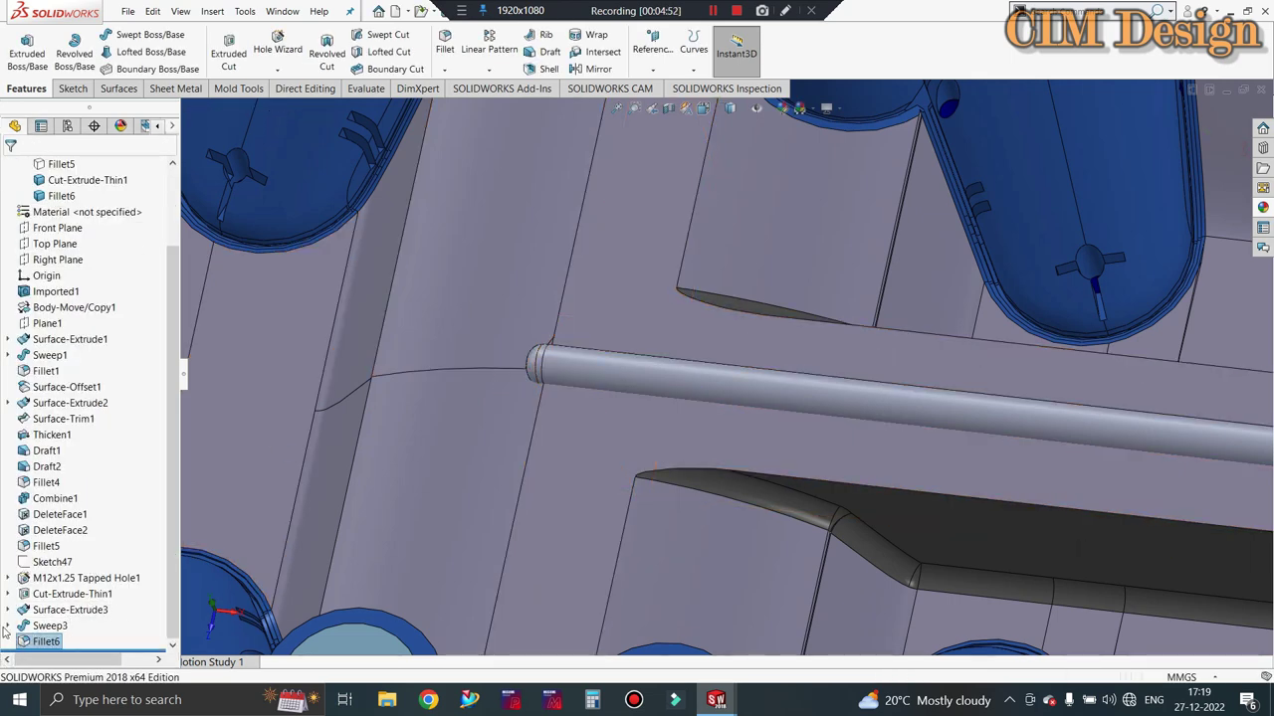
pyautogui.rightClick(67, 642)
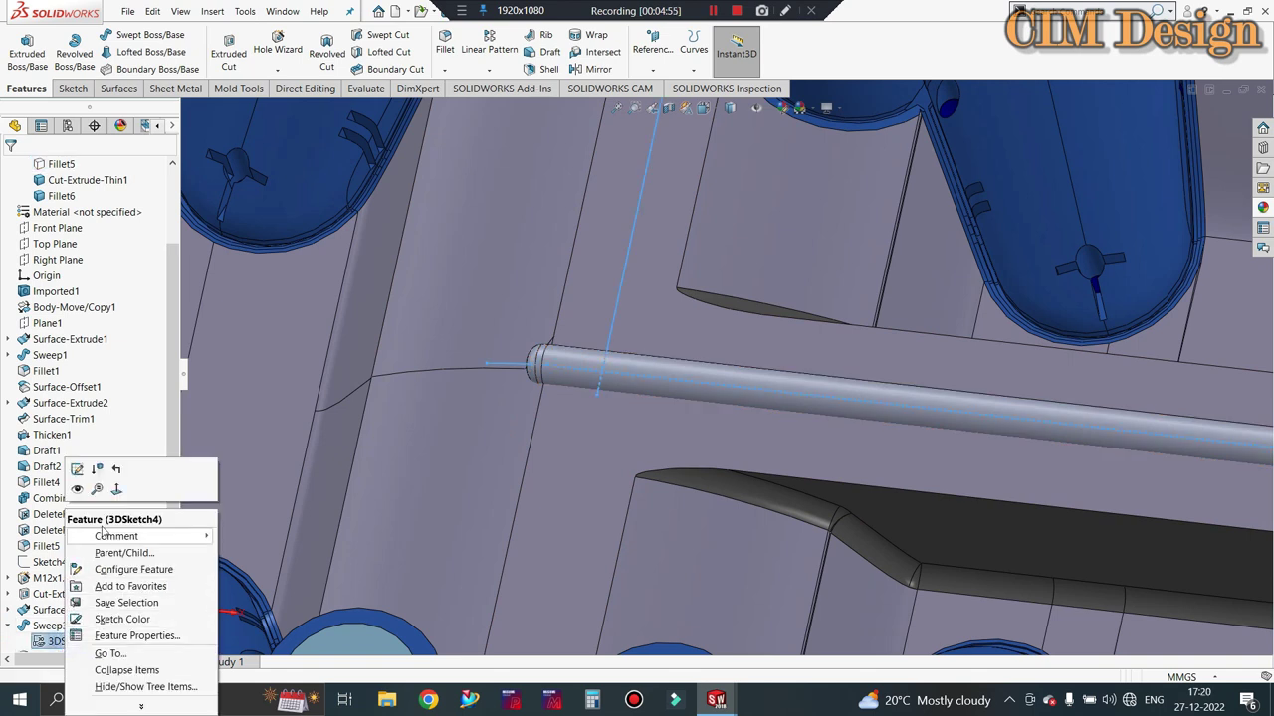
pyautogui.click(78, 489)
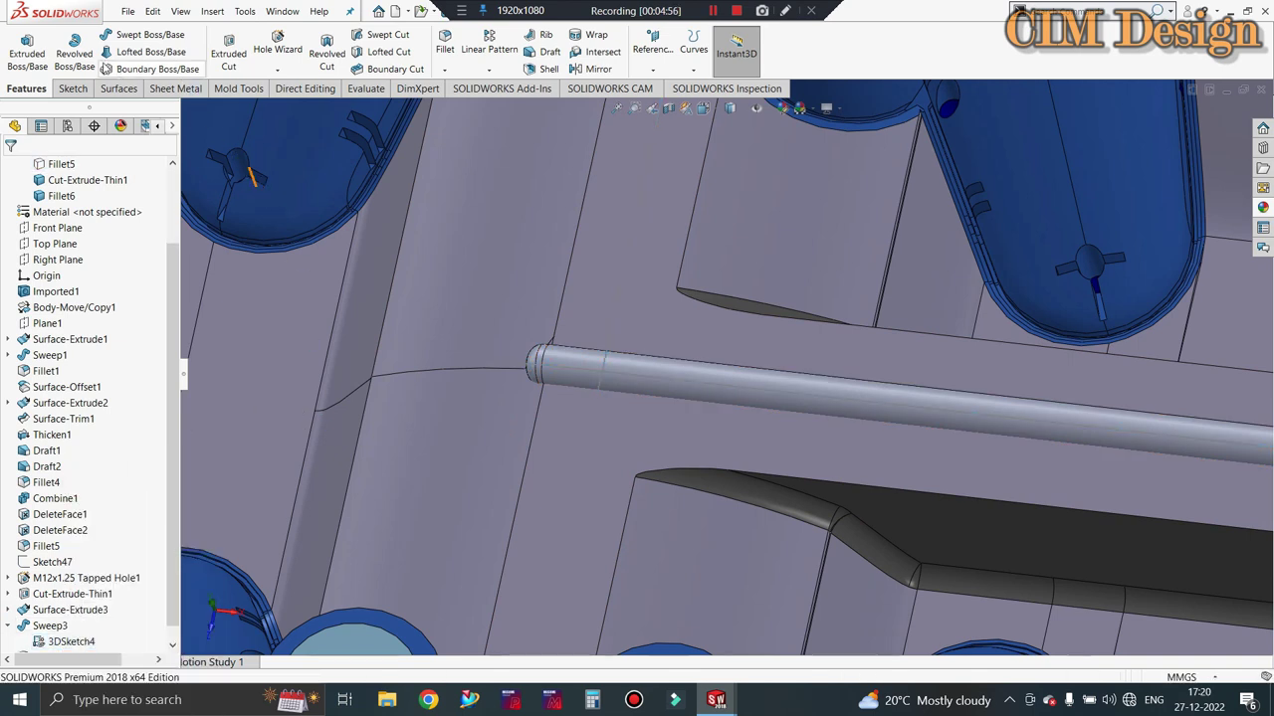
pyautogui.click(145, 34)
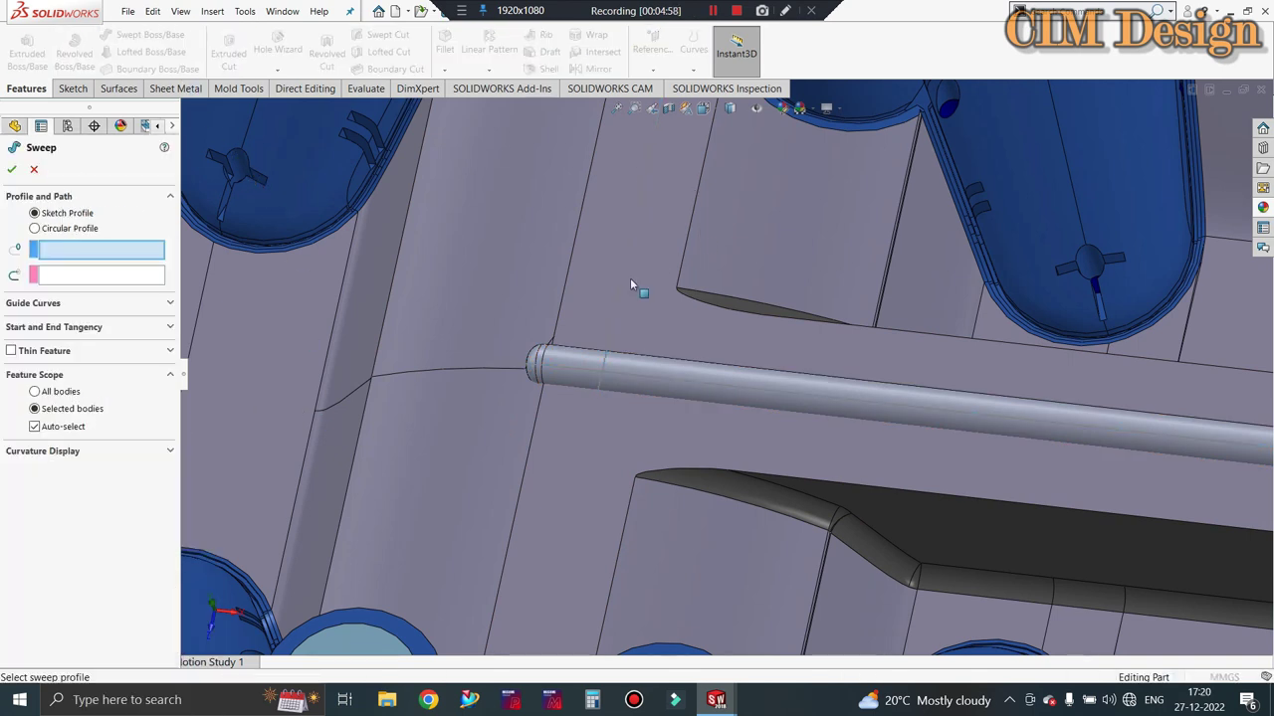
pyautogui.click(625, 285)
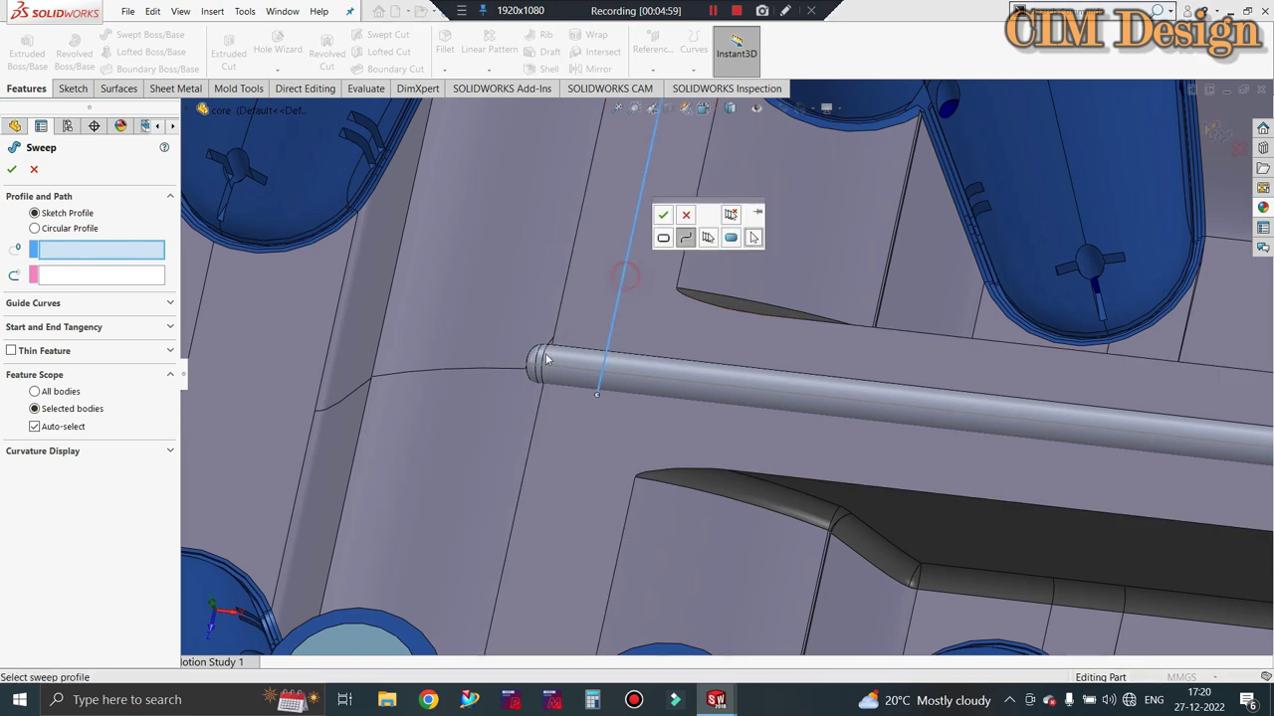
pyautogui.click(662, 215)
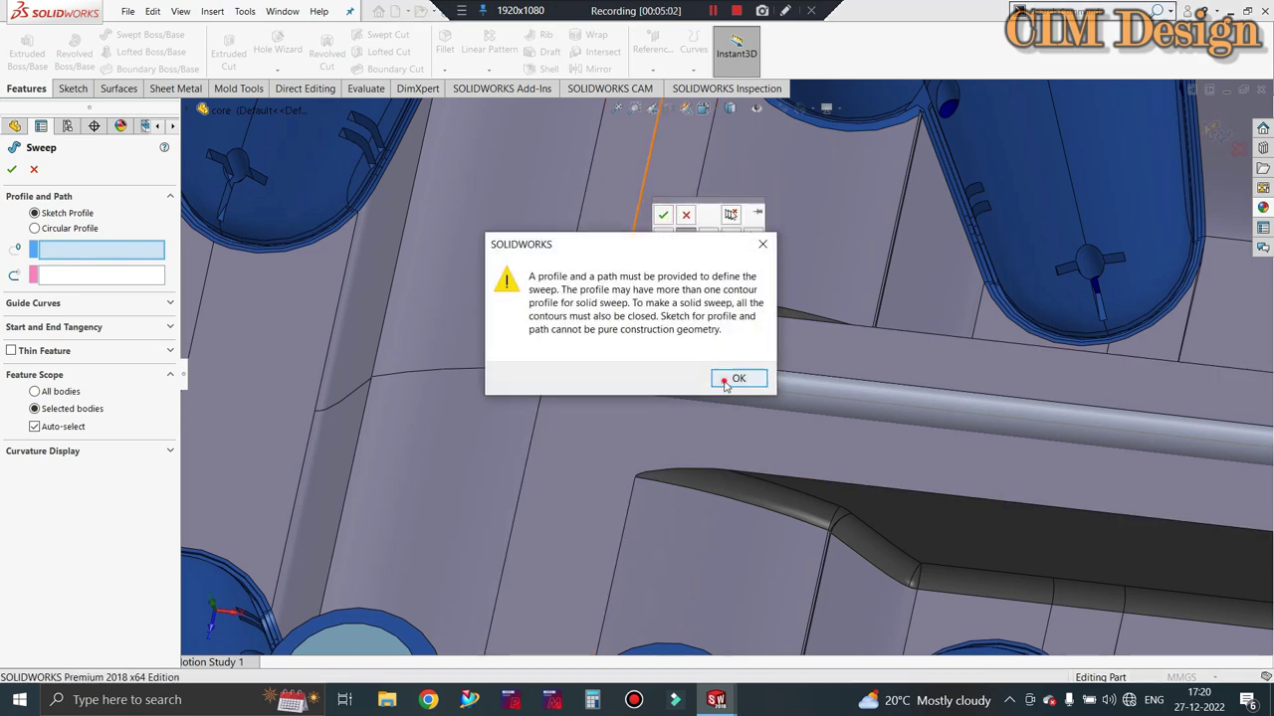
pyautogui.click(741, 380)
# Sweep a 6 mm circular profile along the angled sketch line selected as a loop.
pyautogui.scroll(3, 632, 366)
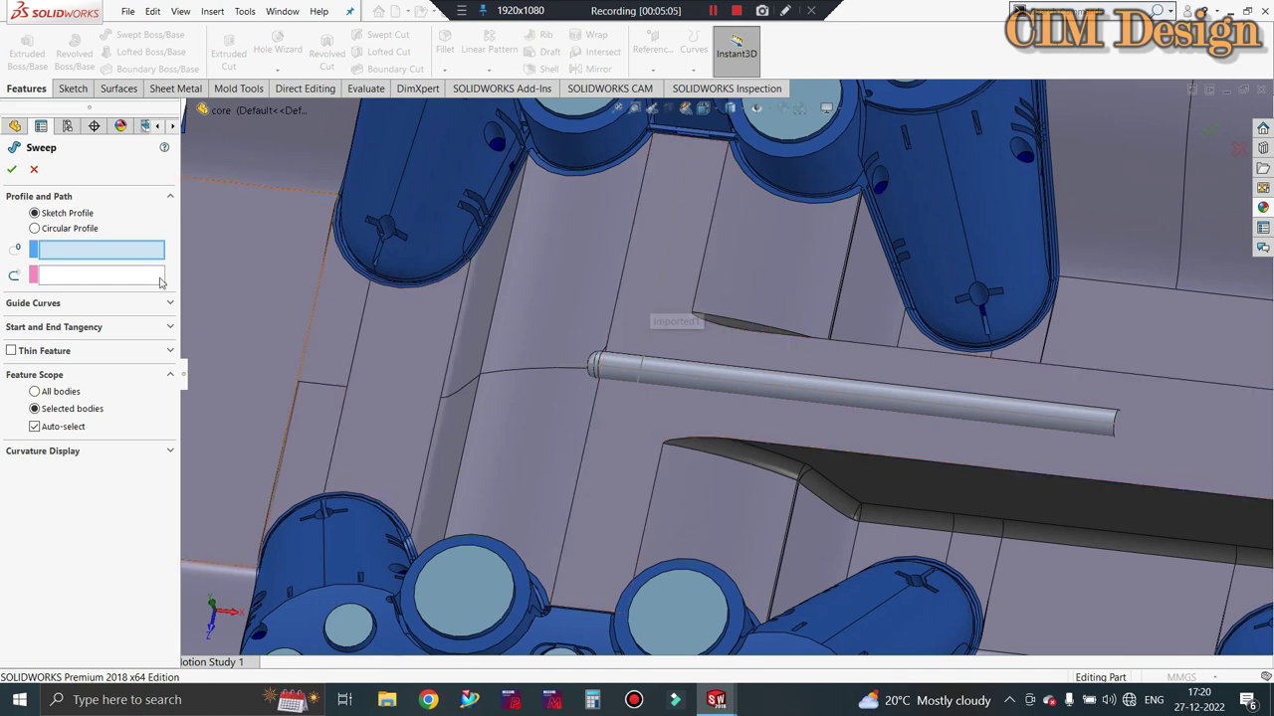
pyautogui.click(67, 228)
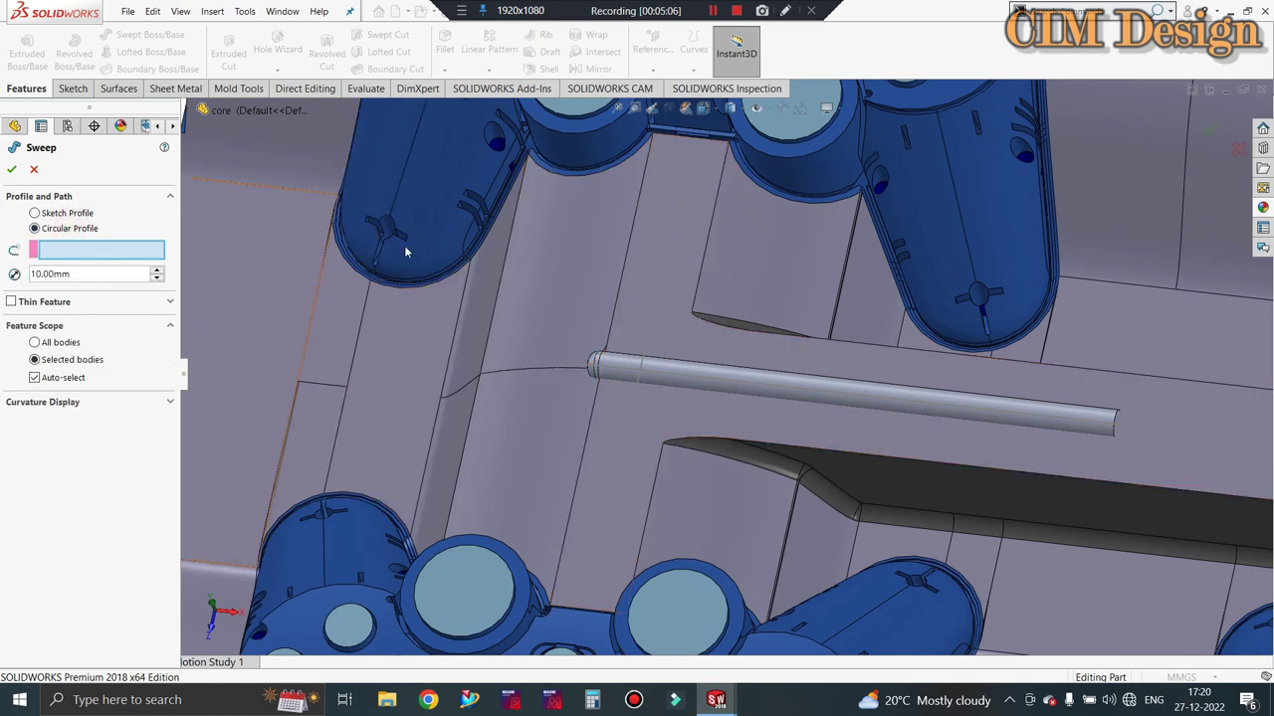
pyautogui.rightClick(664, 259)
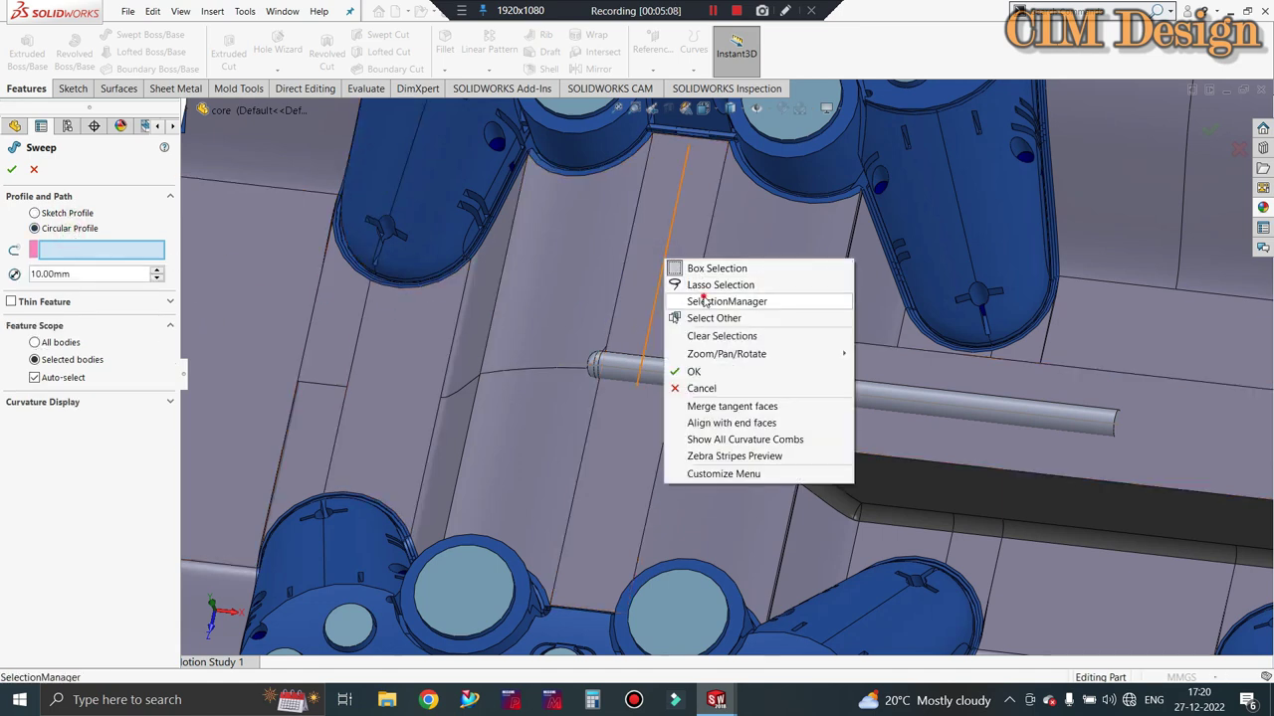
pyautogui.click(704, 302)
pyautogui.click(670, 245)
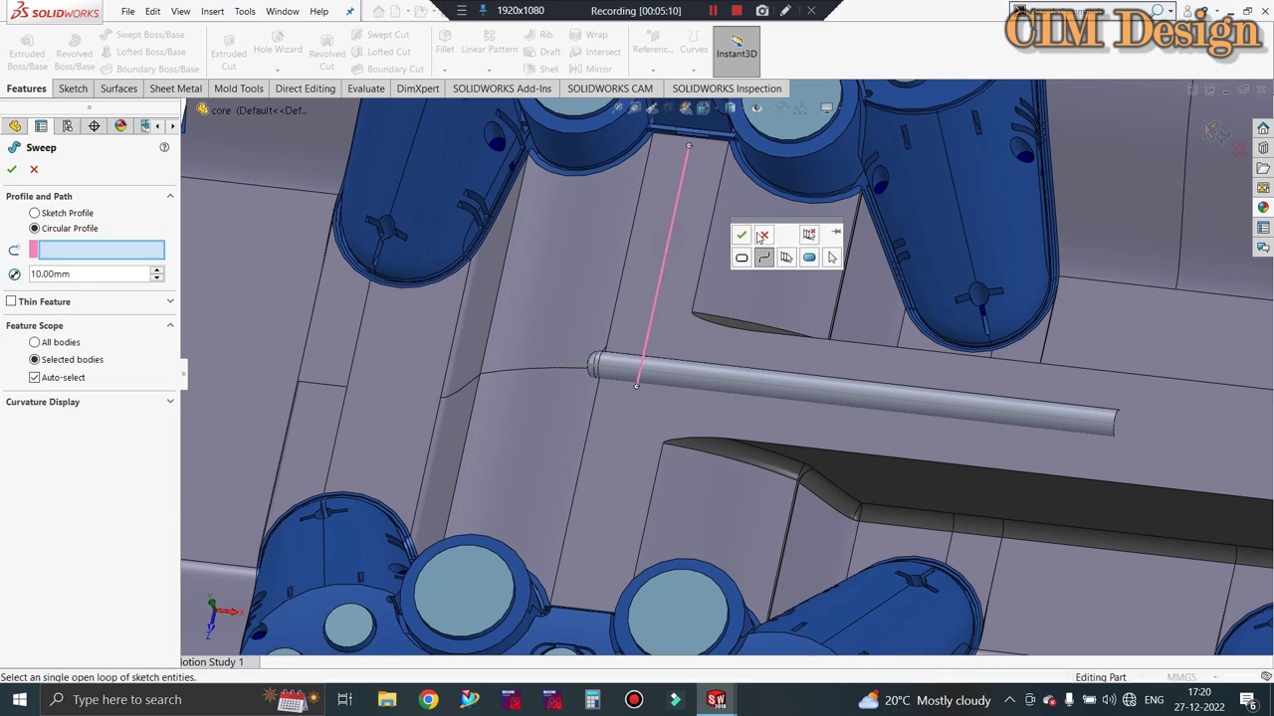
pyautogui.click(741, 234)
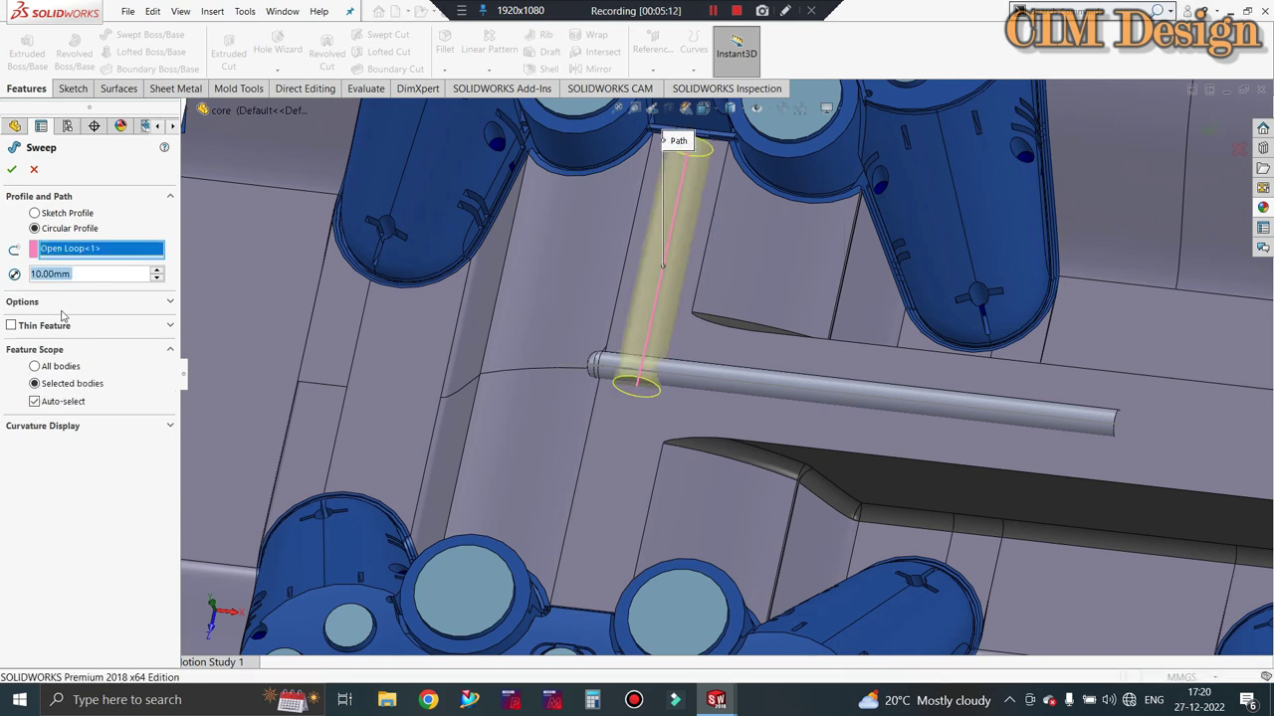
pyautogui.write('6')
pyautogui.press('Return')
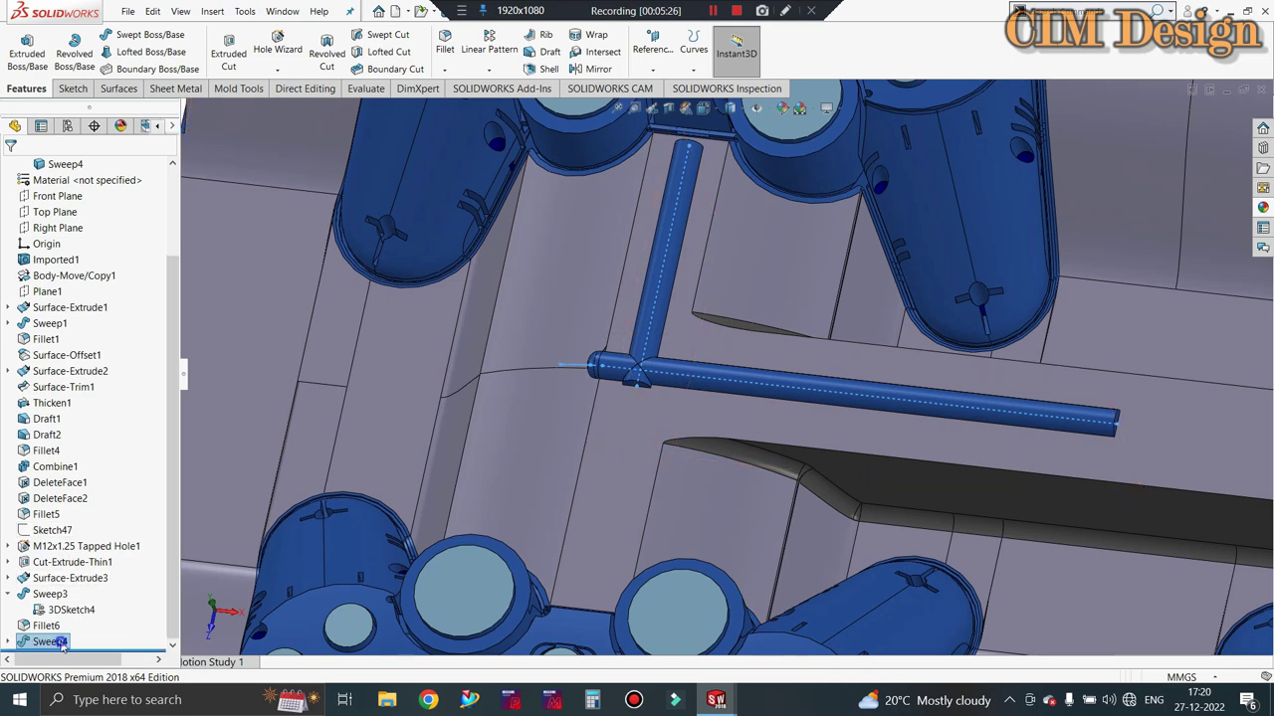
pyautogui.rightClick(61, 645)
# Edit Sweep4, switching off Show preview and Merge result, and confirm.
pyautogui.click(77, 403)
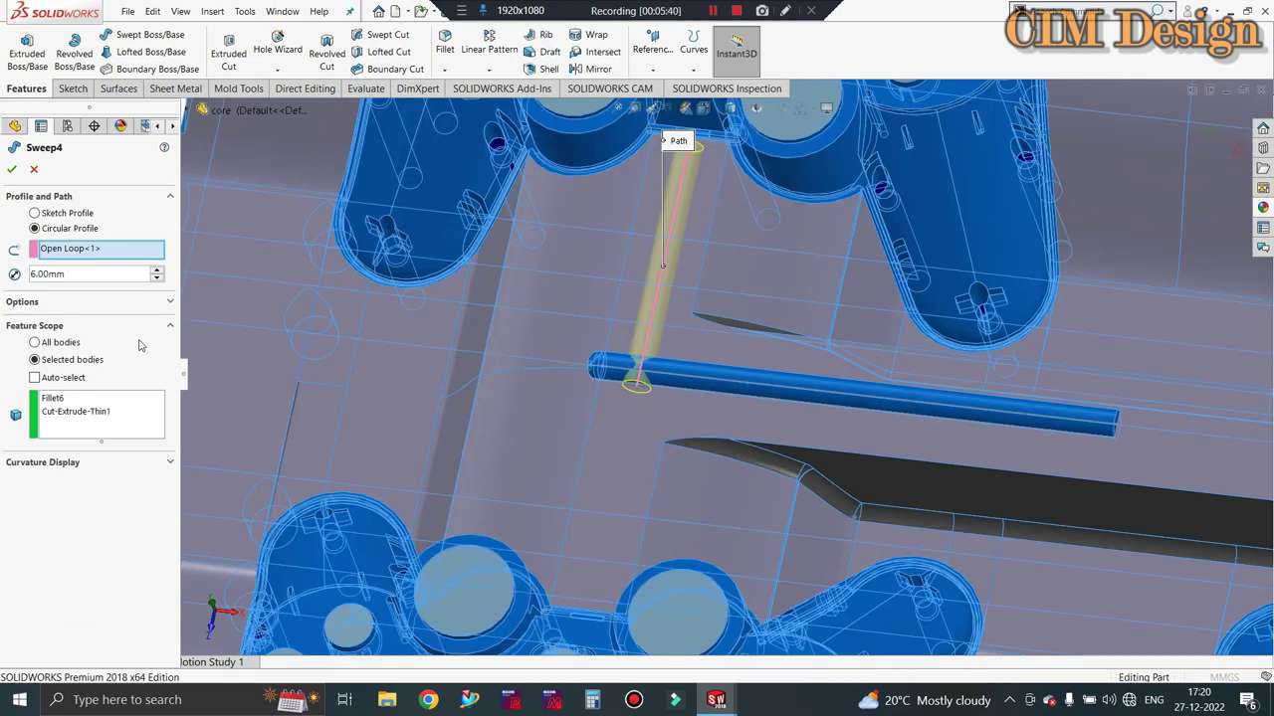
pyautogui.click(46, 304)
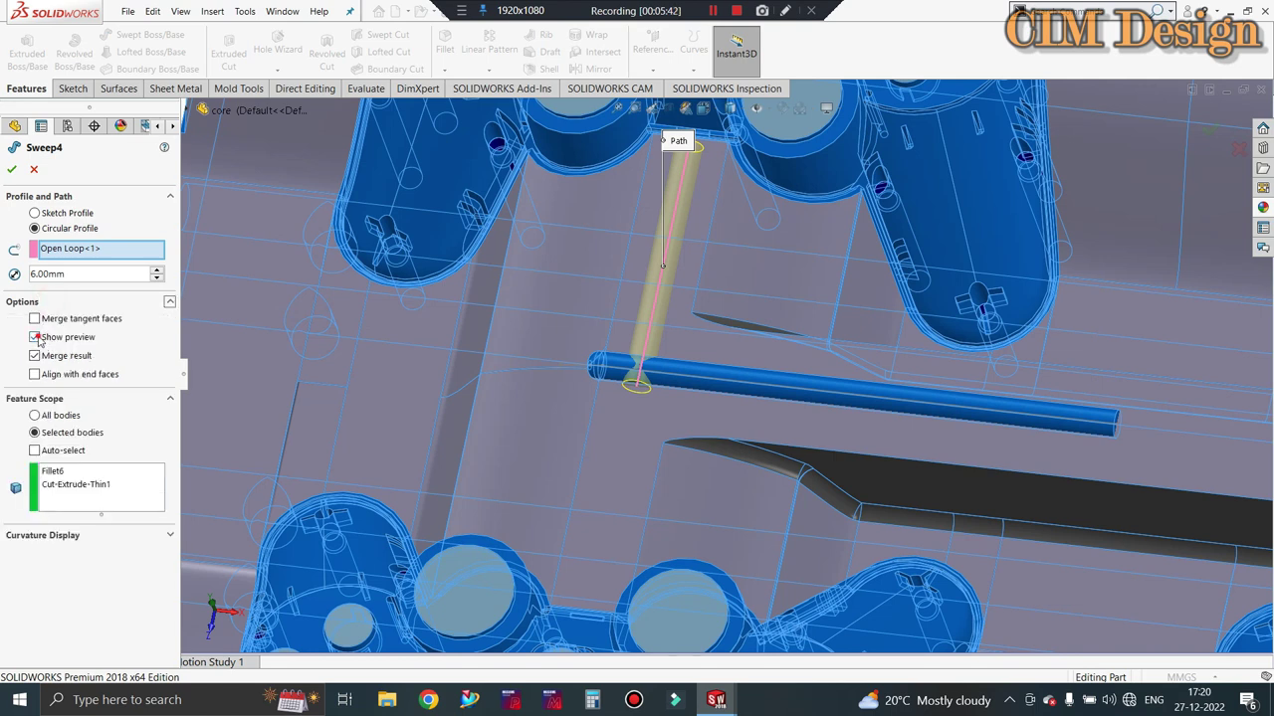
pyautogui.click(36, 339)
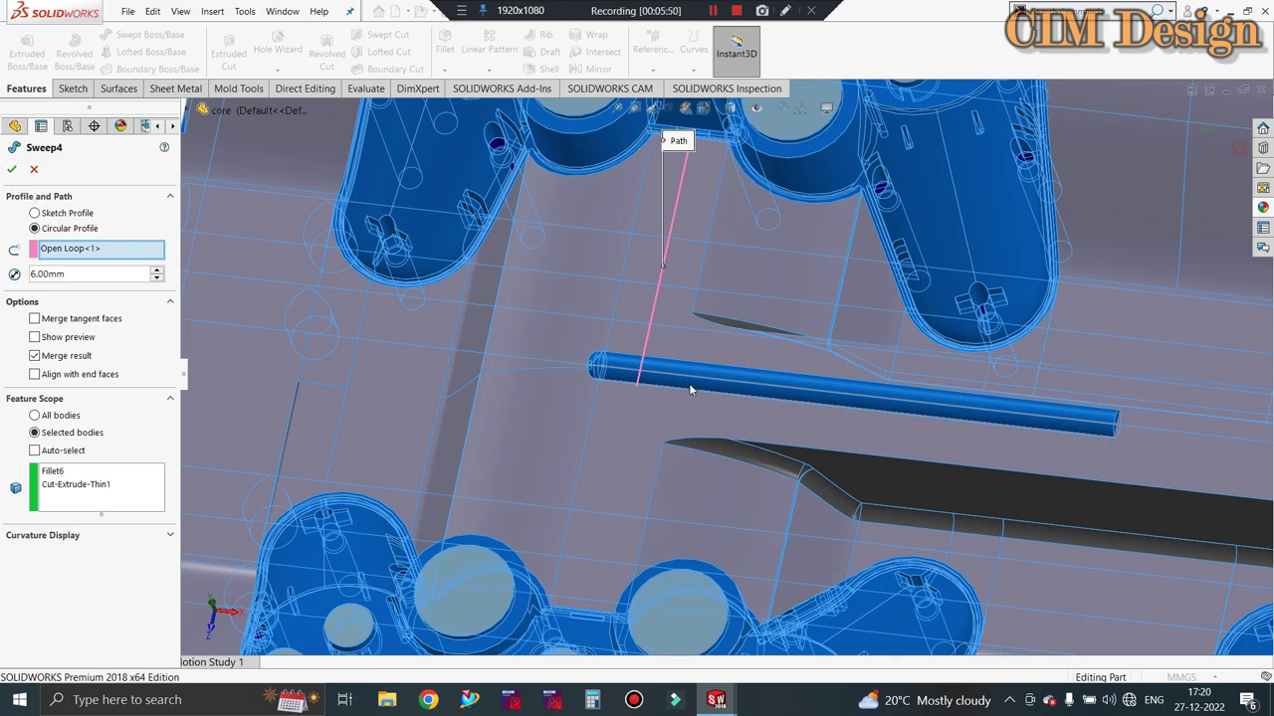
pyautogui.click(34, 355)
pyautogui.click(12, 169)
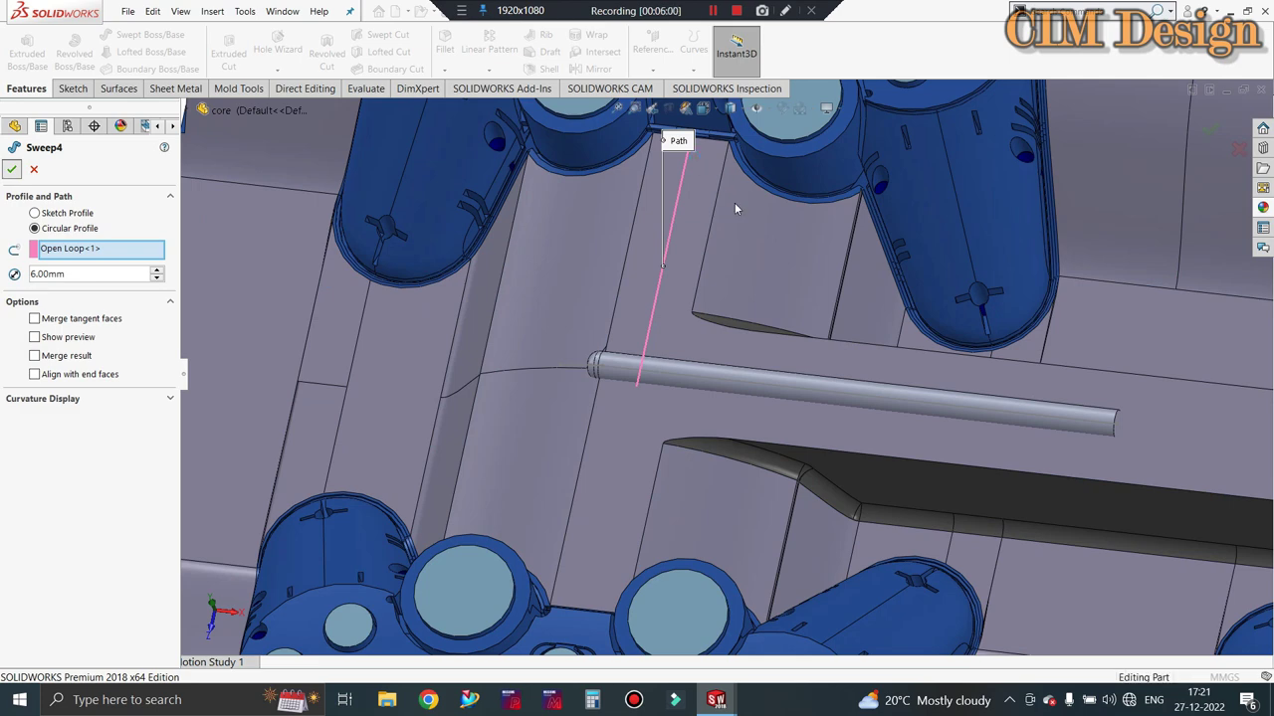
# Round the angled rod's circular top edge with a 3 mm fillet (Fillet7).
pyautogui.moveTo(700, 265); pyautogui.dragTo(752, 148, button='middle')
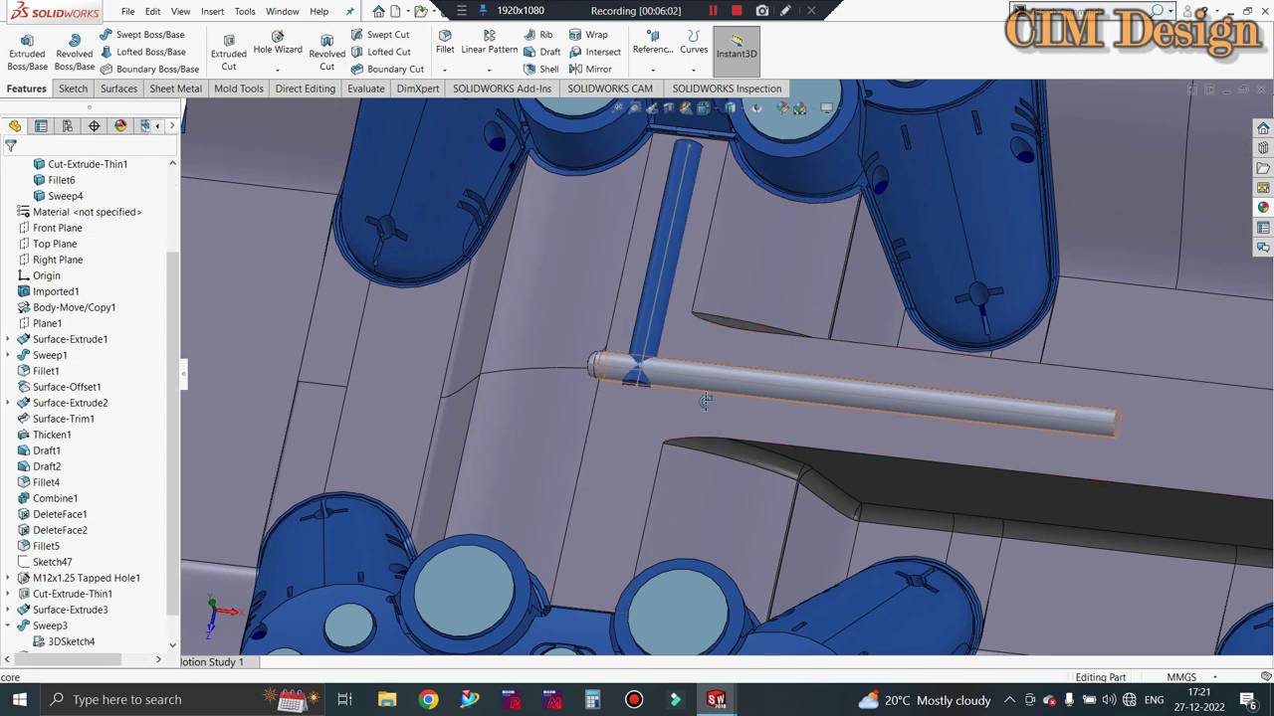
pyautogui.scroll(-4, 753, 148)
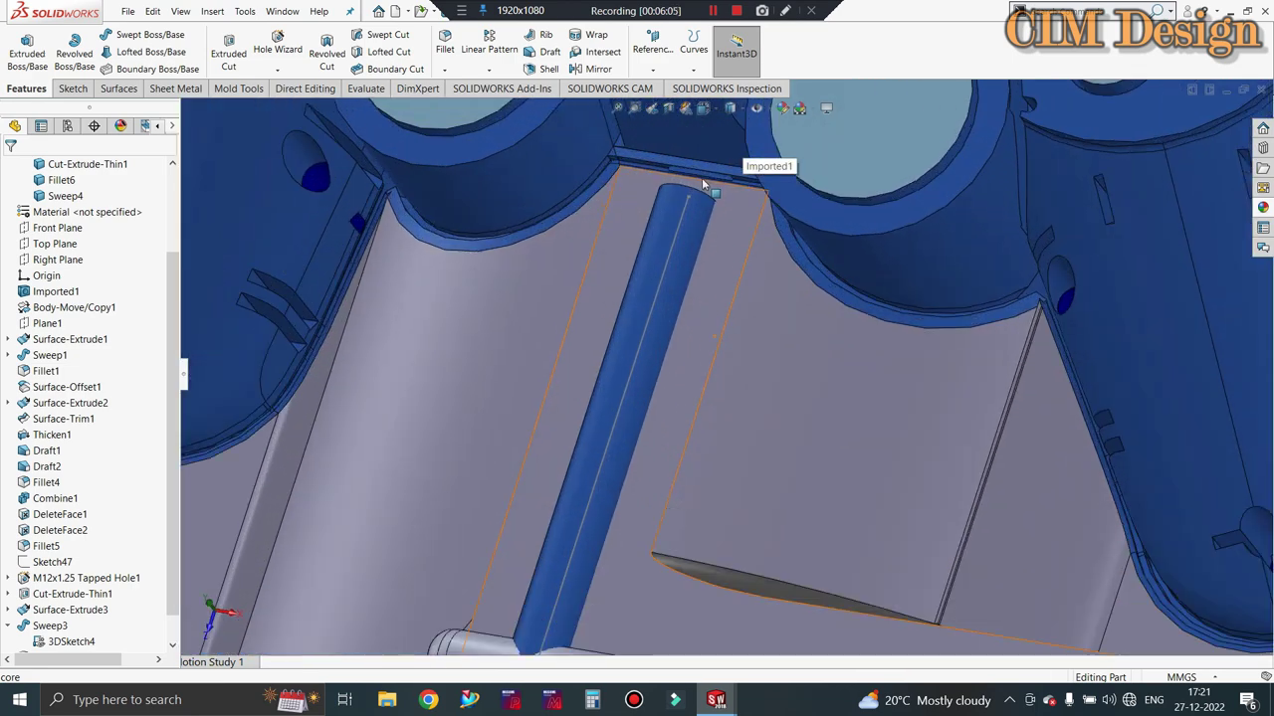
pyautogui.scroll(-3, 702, 177)
pyautogui.click(445, 51)
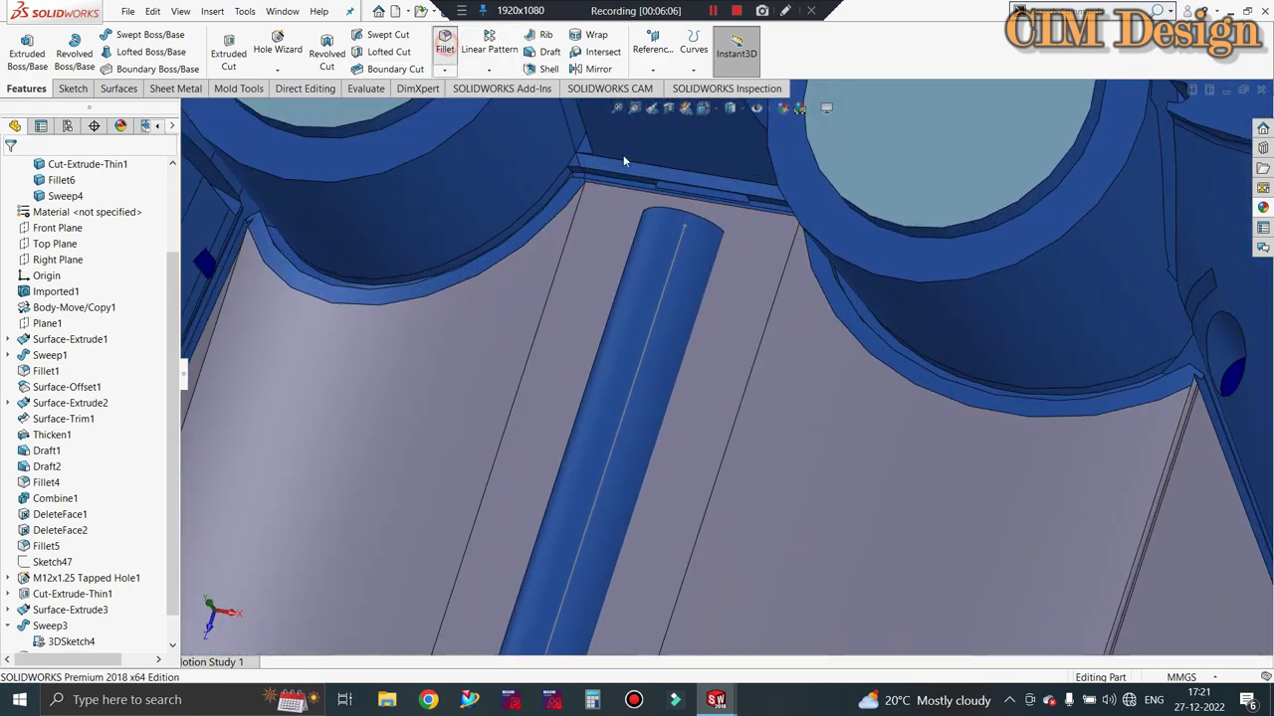
pyautogui.click(687, 212)
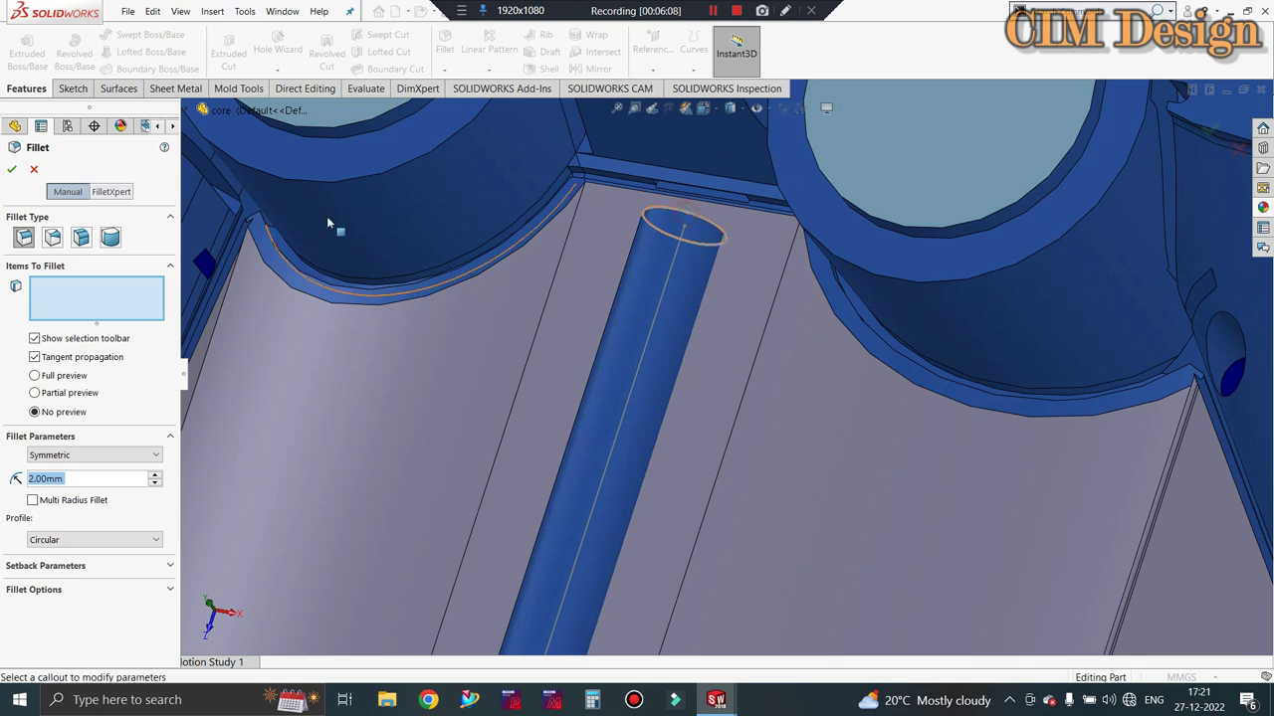
pyautogui.write('3')
pyautogui.press('Return')
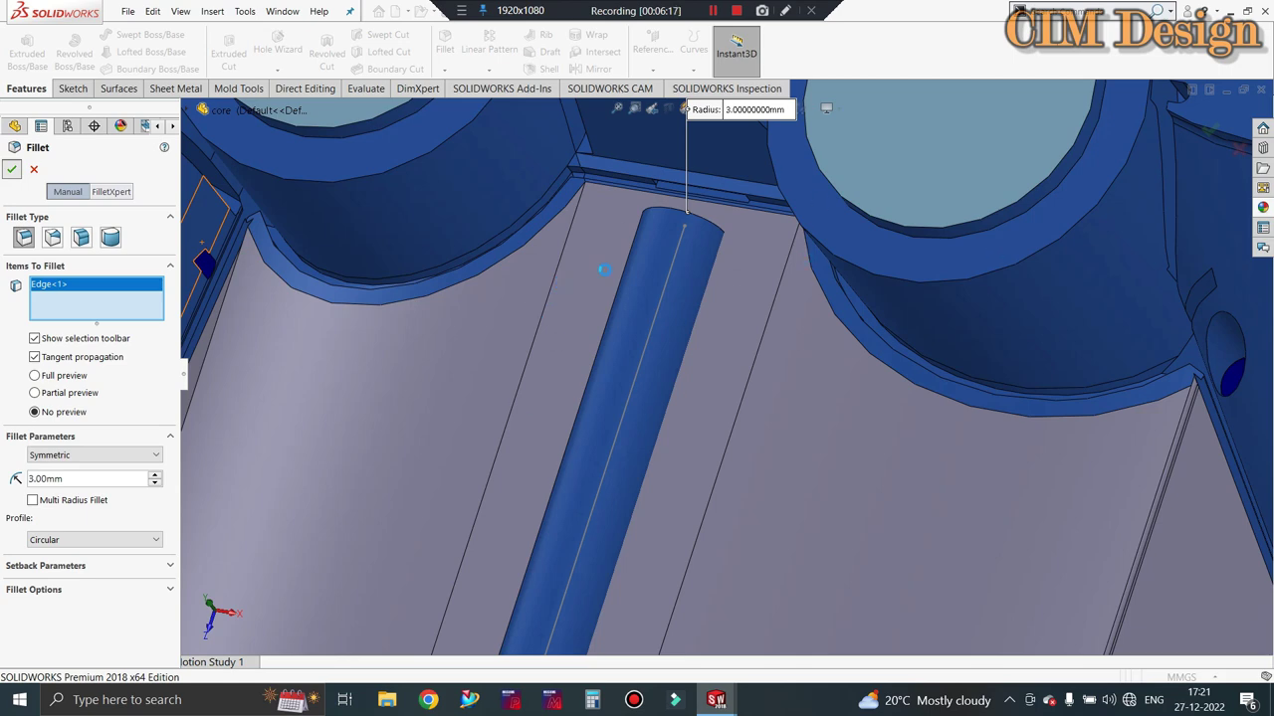
pyautogui.press('Return')
pyautogui.moveTo(719, 256)
pyautogui.mouseDown(button='middle')
pyautogui.moveTo(703, 209)
pyautogui.moveTo(826, 545)
pyautogui.moveTo(772, 424)
pyautogui.mouseUp(button='middle')
pyautogui.scroll(5, 667, 189)
pyautogui.scroll(2, 667, 189)
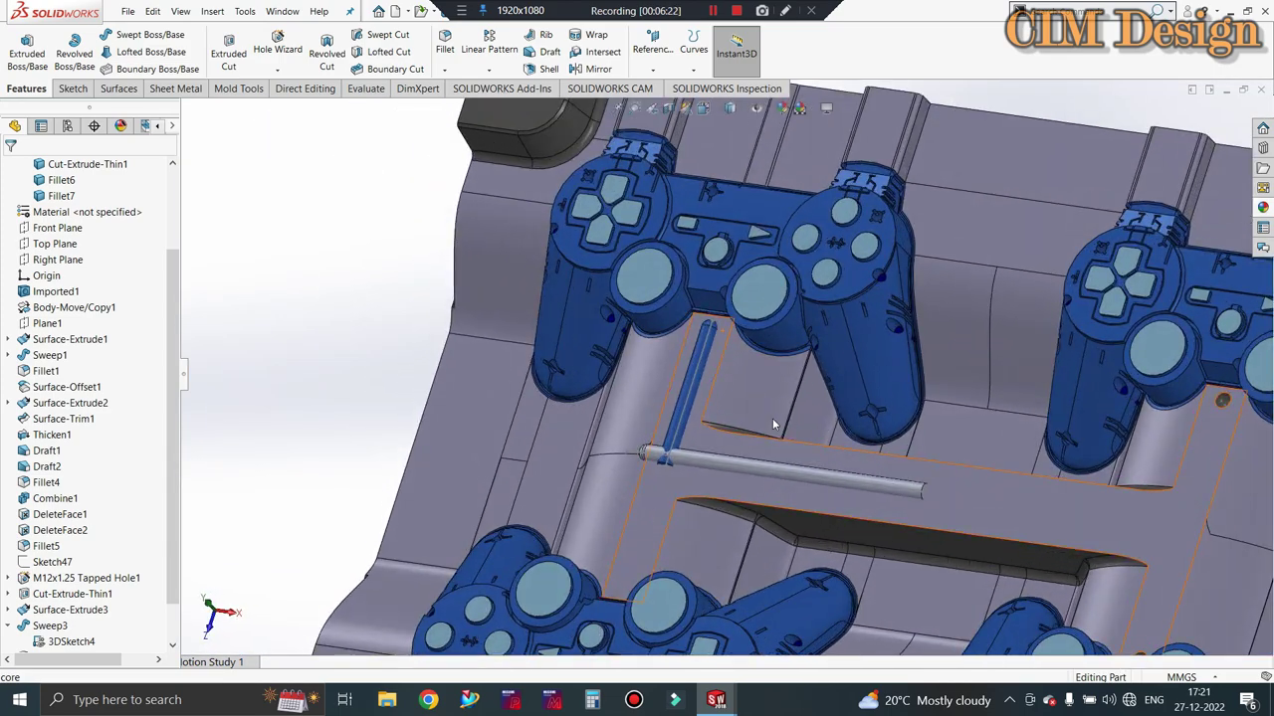
# Orbit and zoom around the upper controller to inspect the L-shaped rod and its rounded tip.
pyautogui.scroll(3, 772, 424)
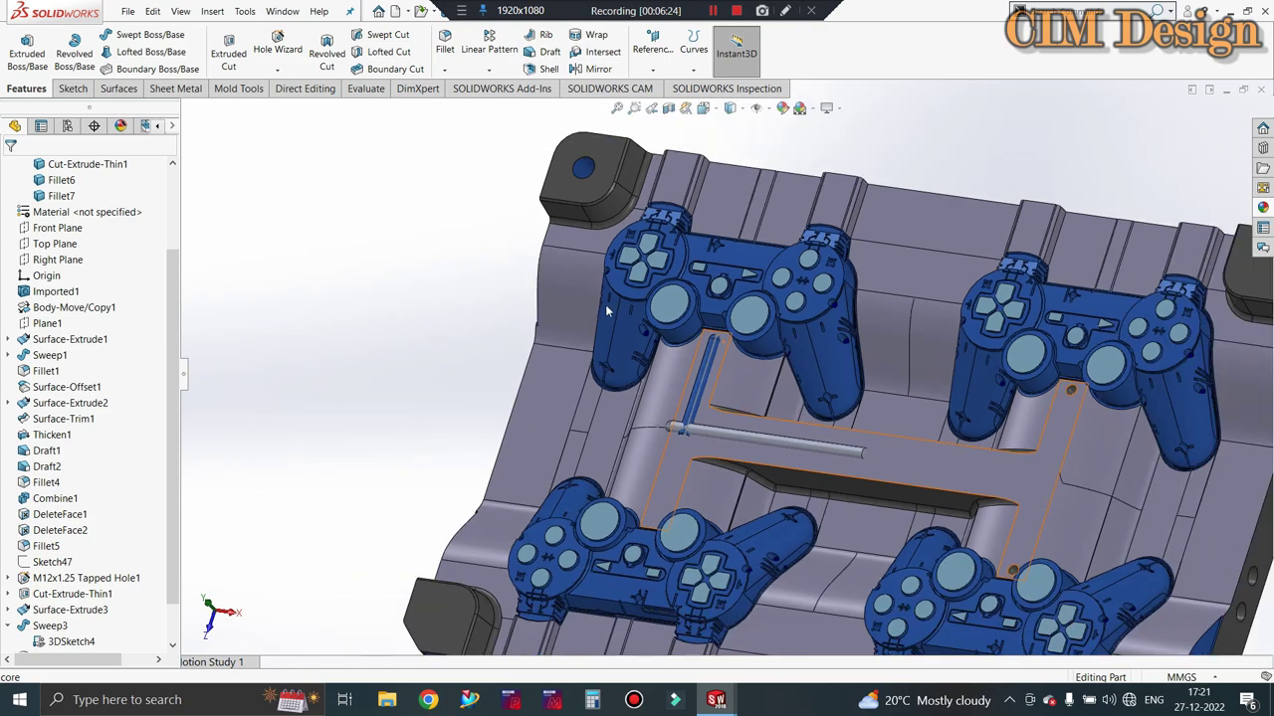
pyautogui.moveTo(605, 305); pyautogui.dragTo(880, 486, button='middle')
pyautogui.moveTo(834, 524); pyautogui.dragTo(483, 309, button='middle')
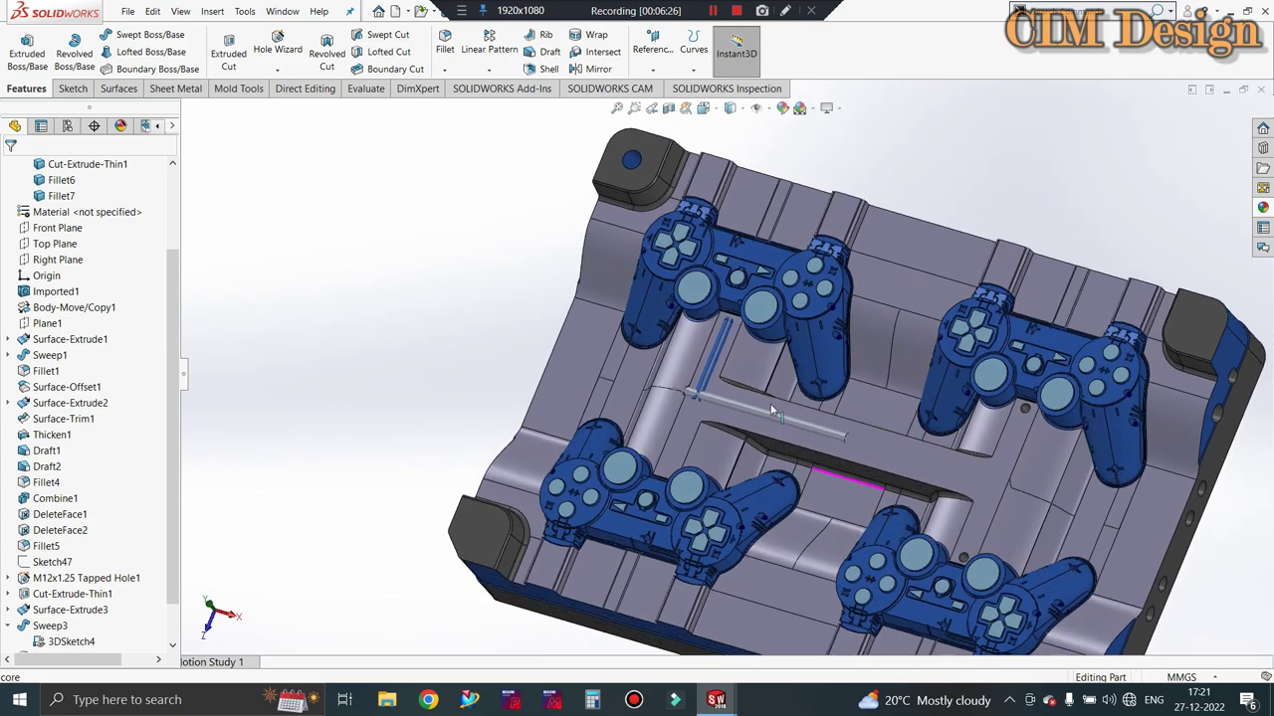
pyautogui.scroll(-3, 484, 309)
pyautogui.scroll(5, 719, 404)
pyautogui.scroll(-5, 802, 376)
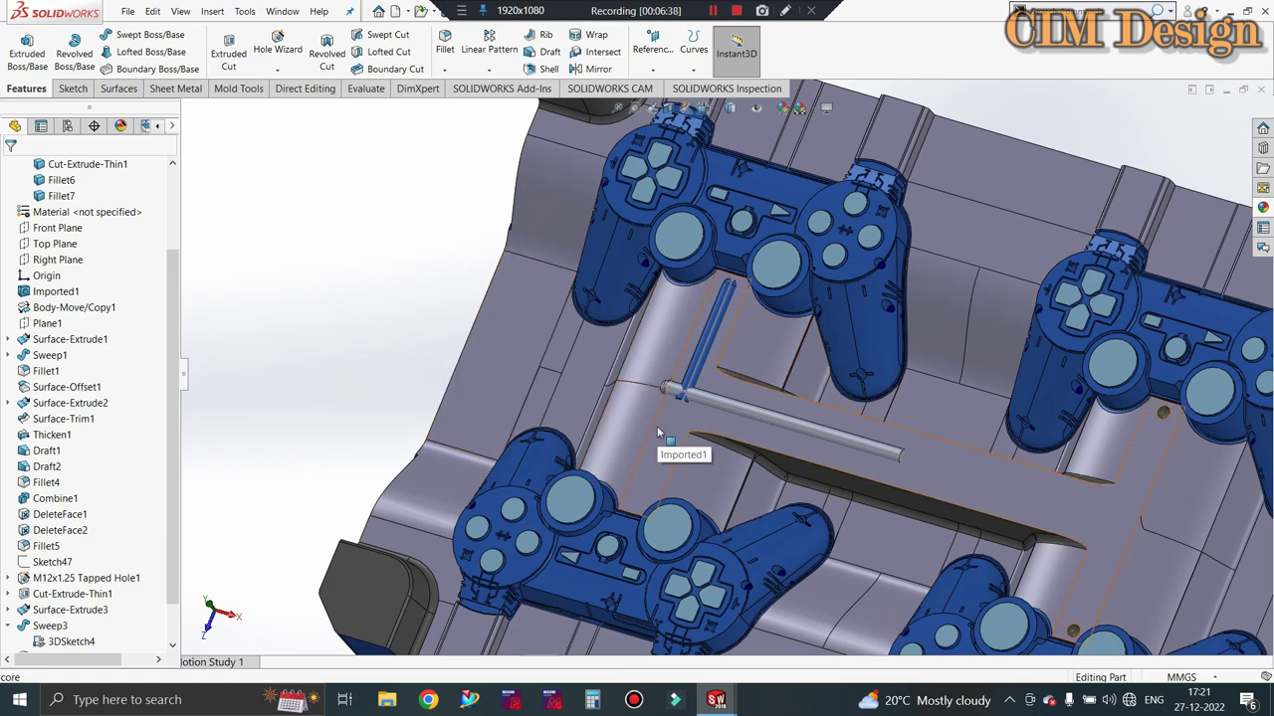
pyautogui.scroll(-2, 737, 328)
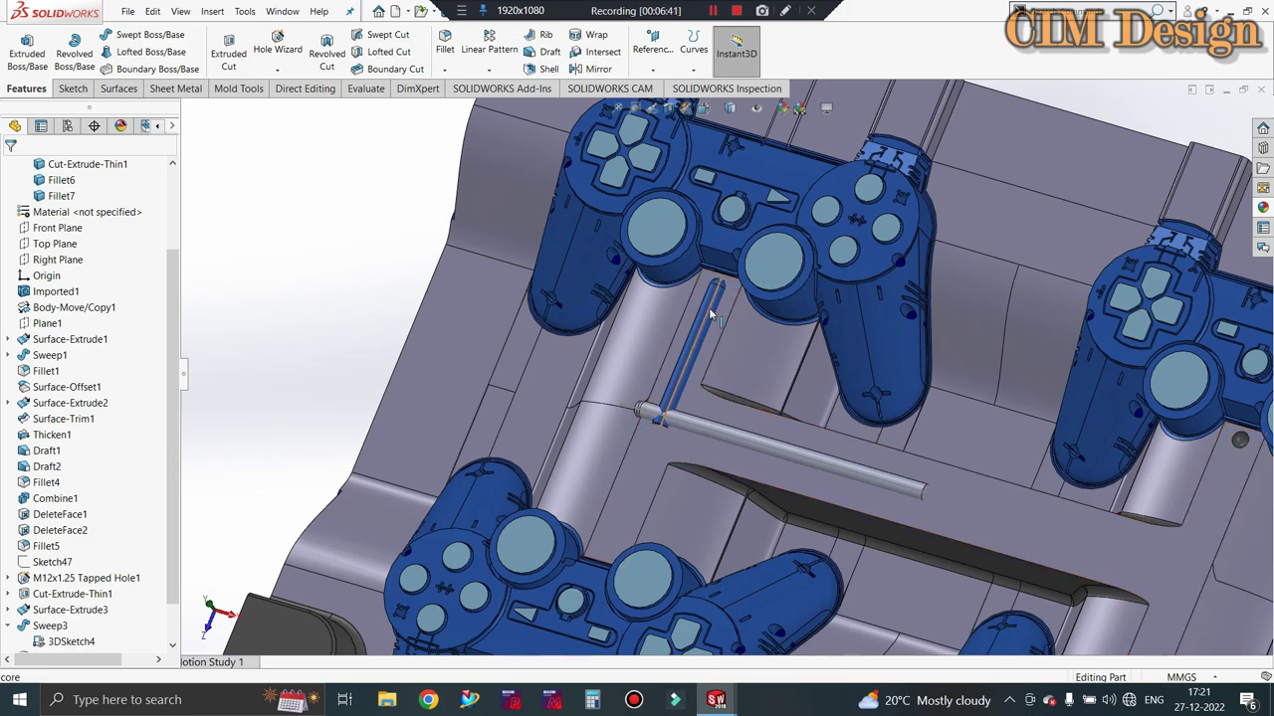
pyautogui.rightClick(711, 314)
pyautogui.click(739, 287)
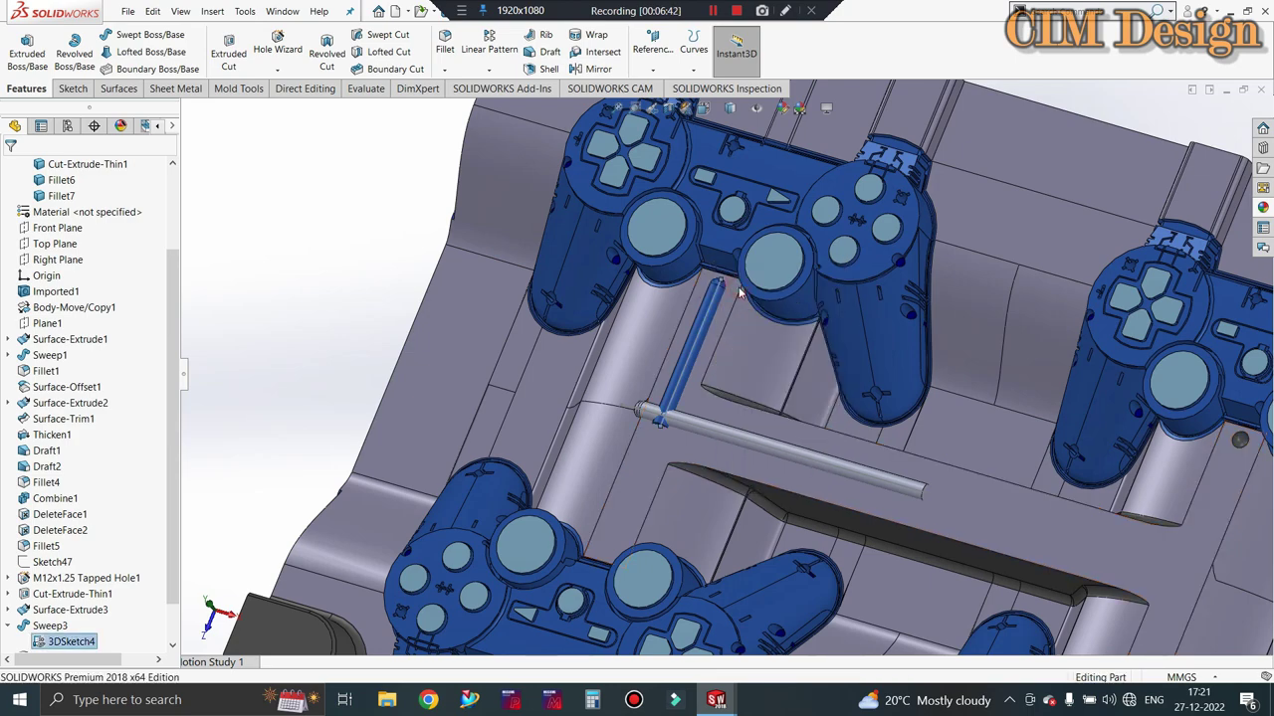
pyautogui.click(740, 330)
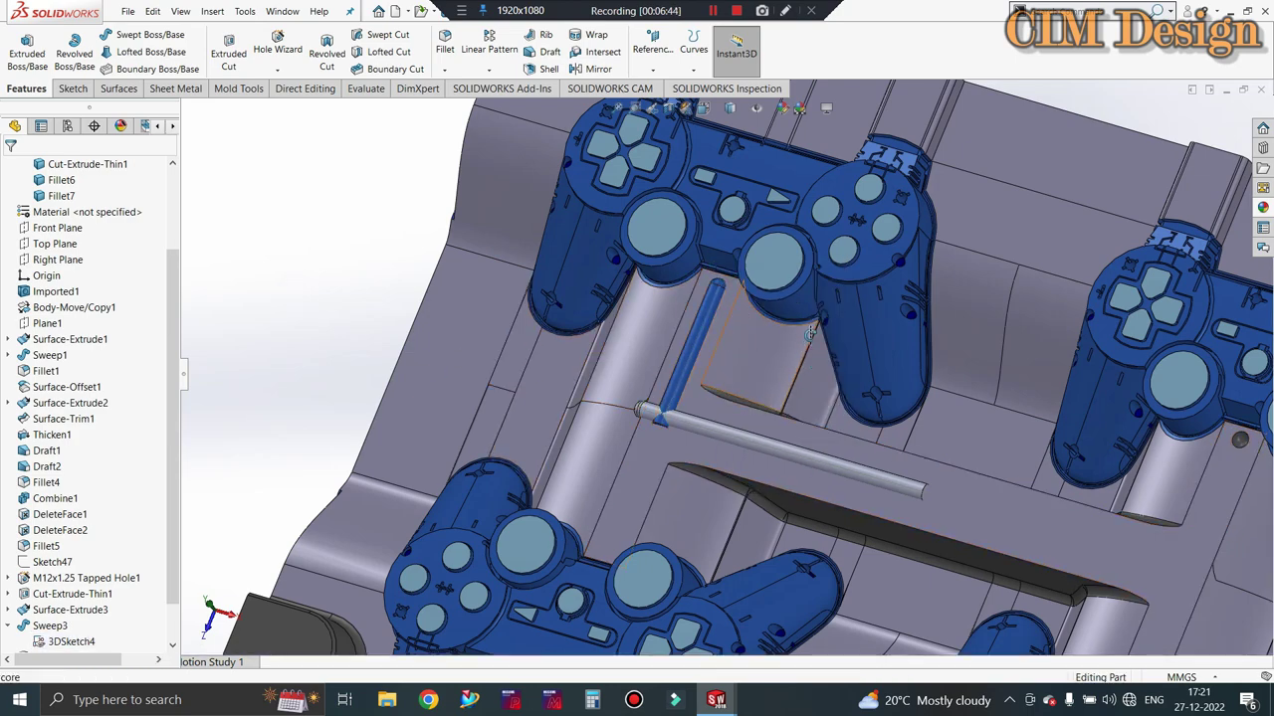
pyautogui.moveTo(746, 328)
pyautogui.mouseDown(button='middle')
pyautogui.moveTo(808, 289)
pyautogui.moveTo(797, 354)
pyautogui.moveTo(719, 416)
pyautogui.mouseUp(button='middle')
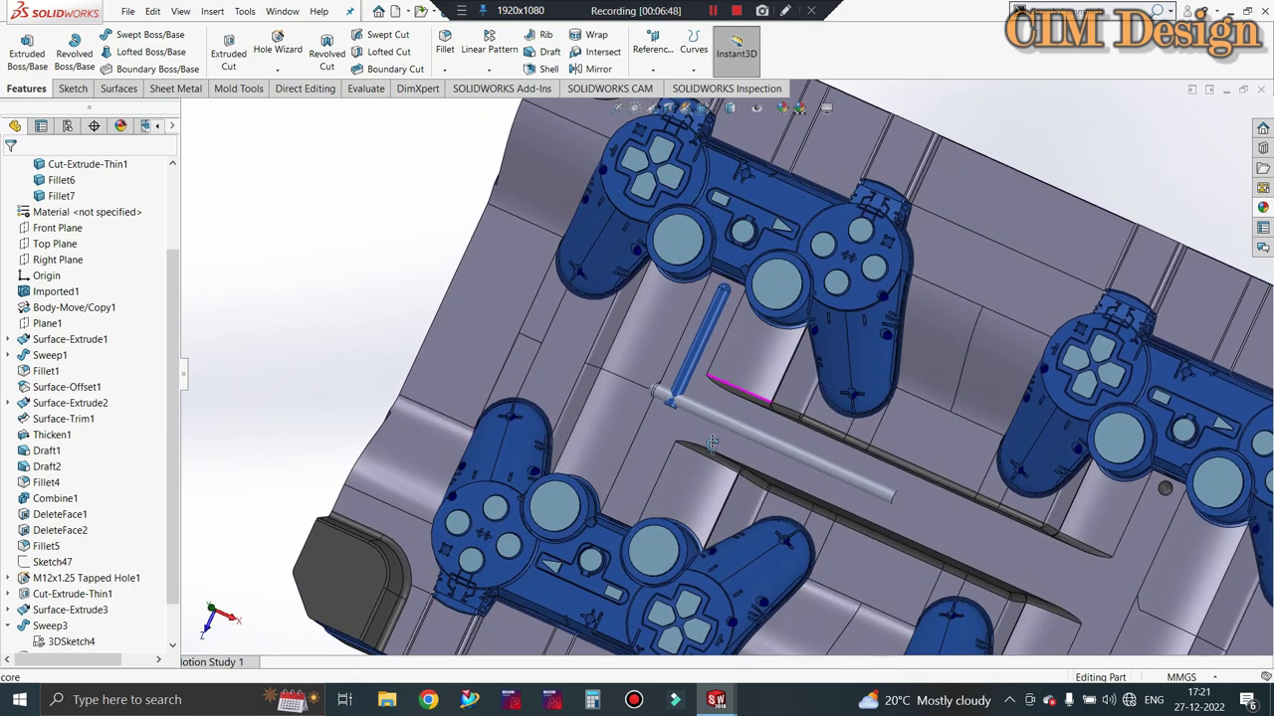
pyautogui.scroll(-3, 779, 248)
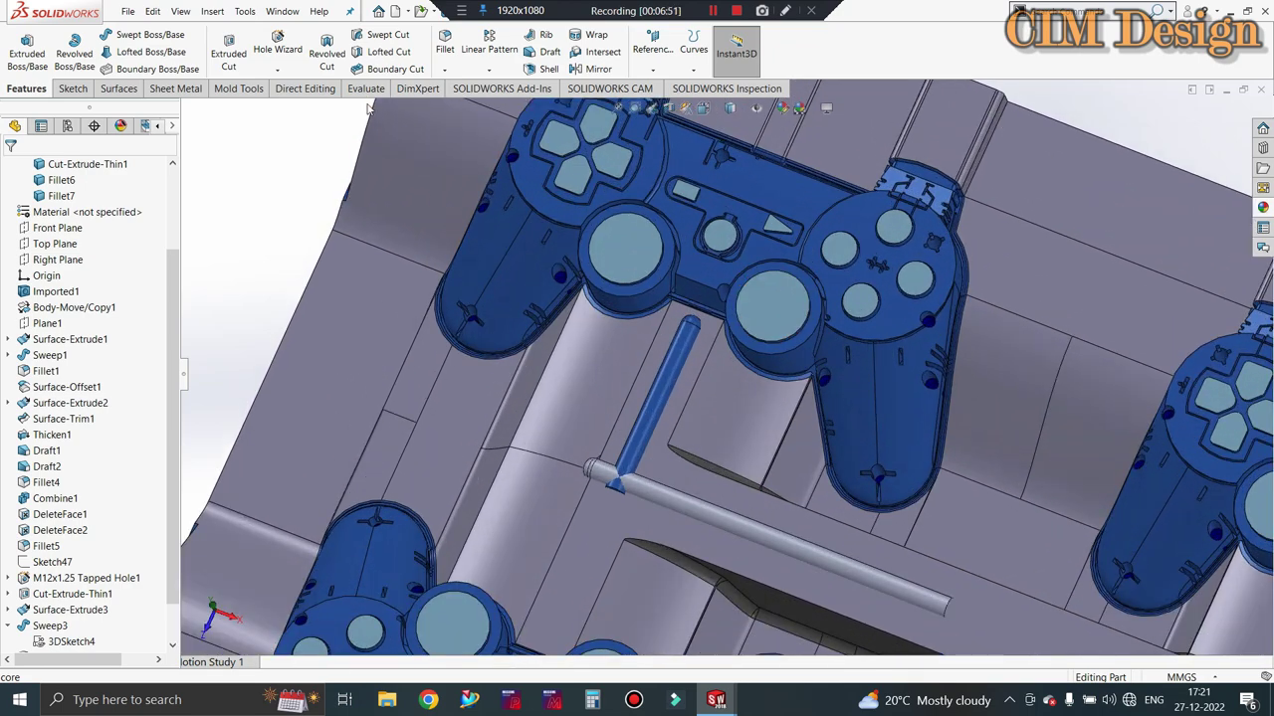
# Copy the slot's flat floor face around the rod as a 0 mm Offset Surface.
pyautogui.click(118, 89)
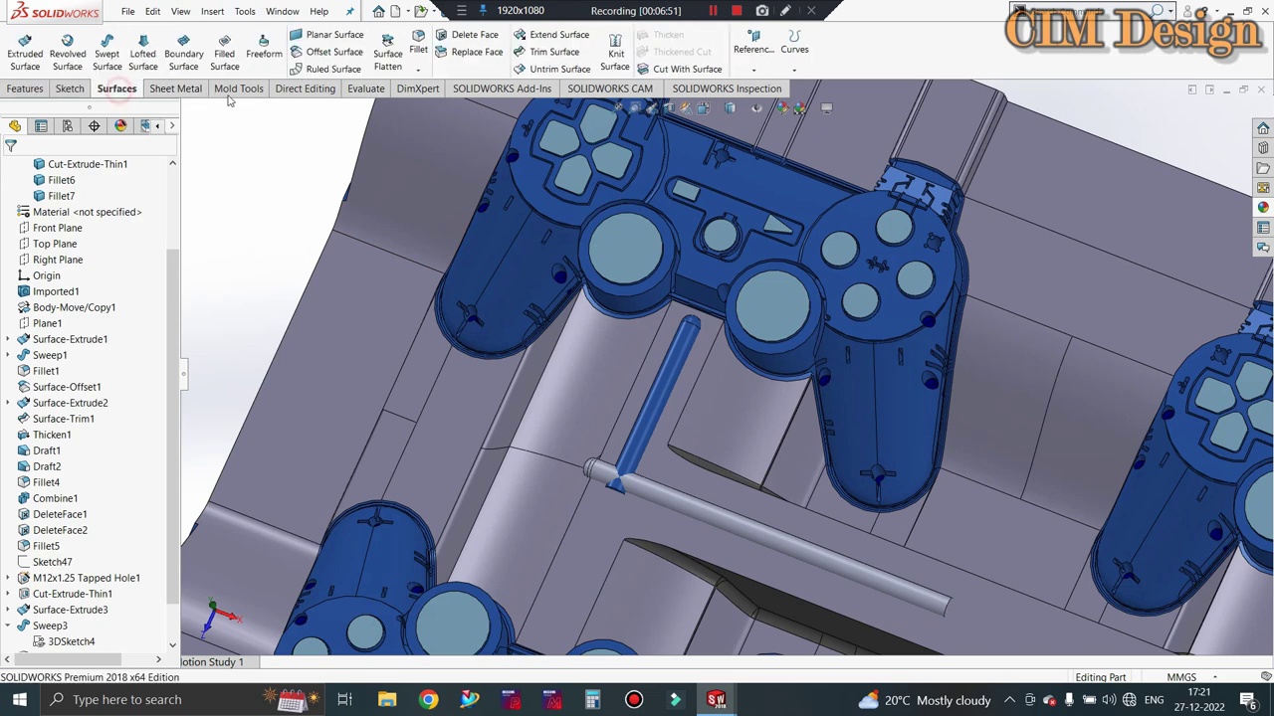
pyautogui.click(303, 34)
pyautogui.press('Escape')
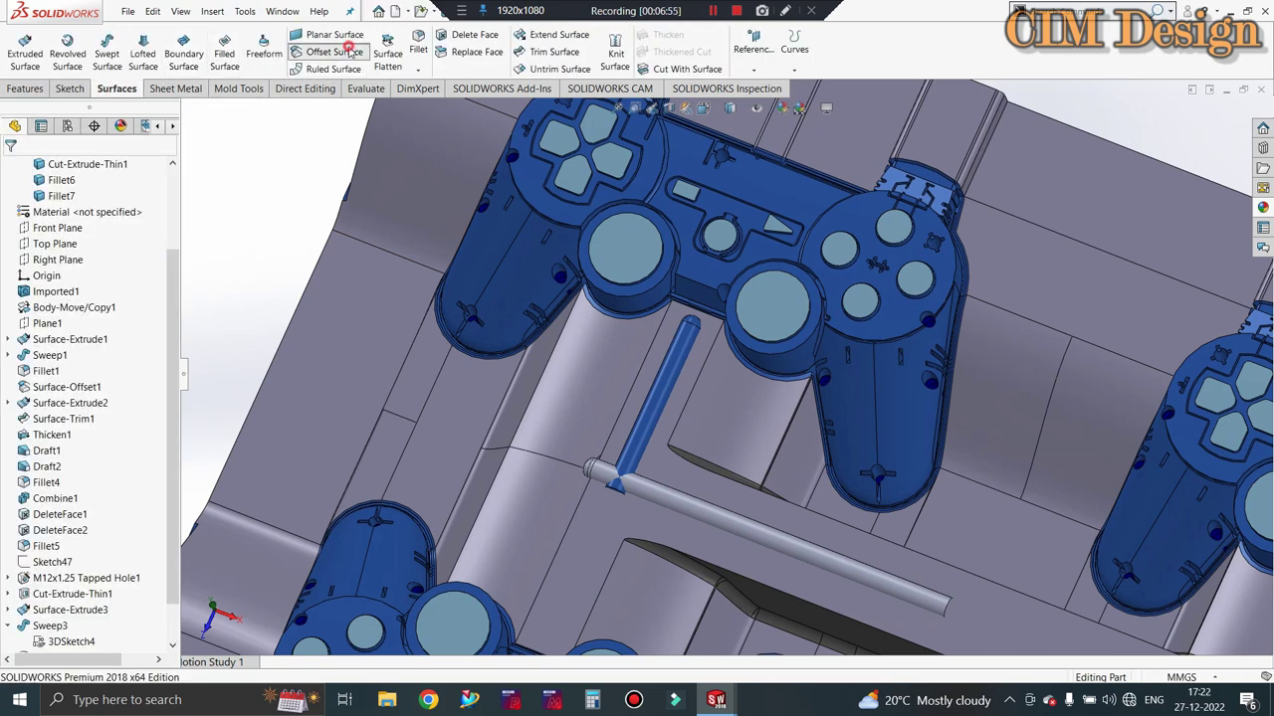
pyautogui.click(327, 51)
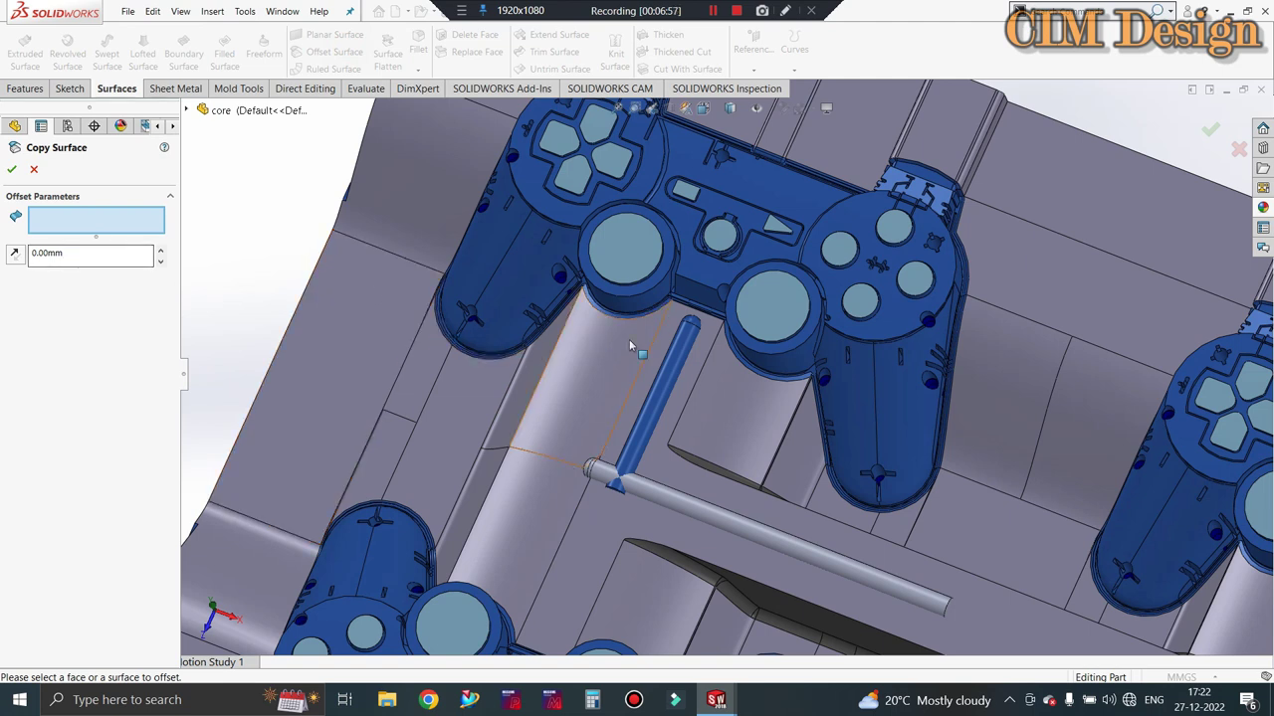
pyautogui.click(702, 353)
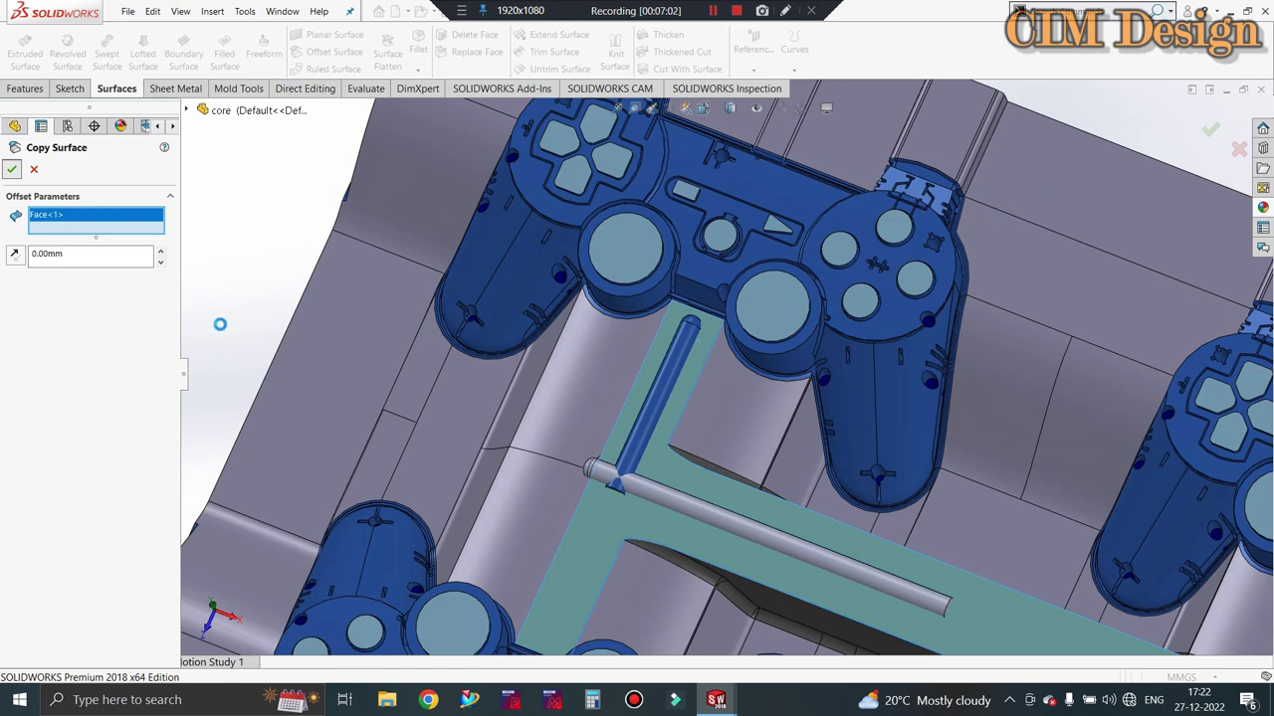
# Isolate the copied surface so only it and the rods are visible.
pyautogui.rightClick(1122, 201)
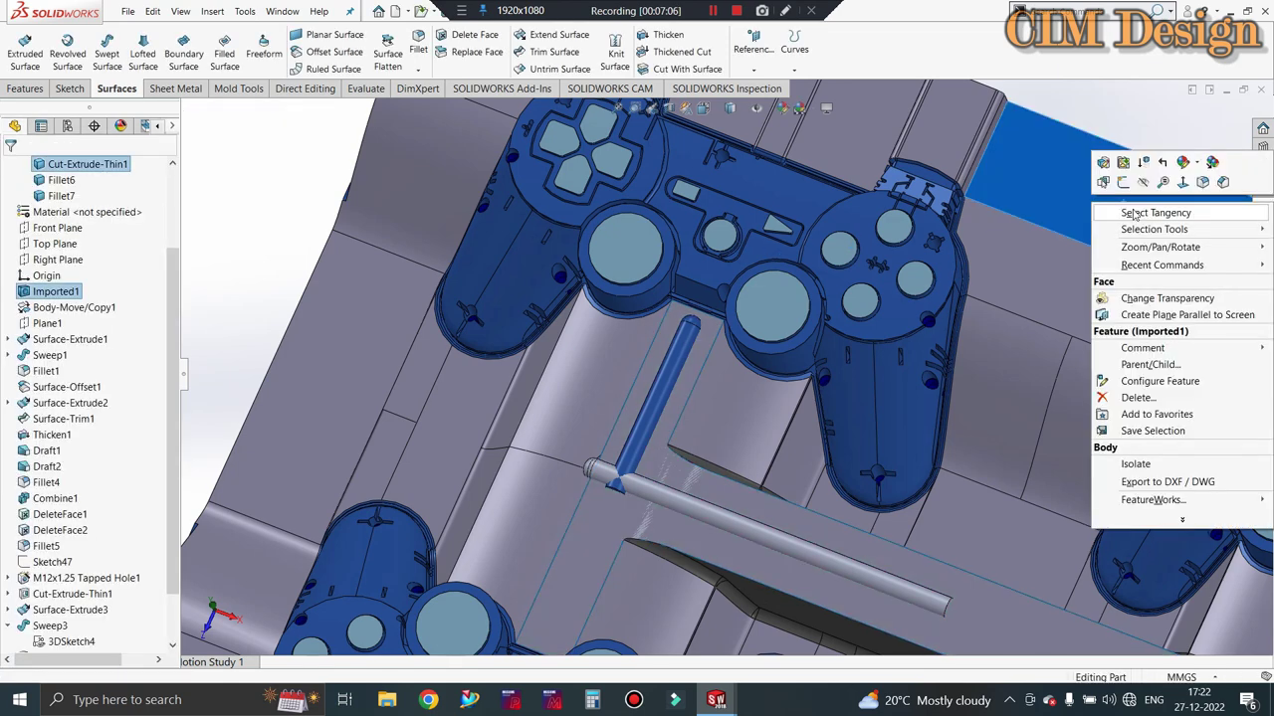
pyautogui.click(1142, 182)
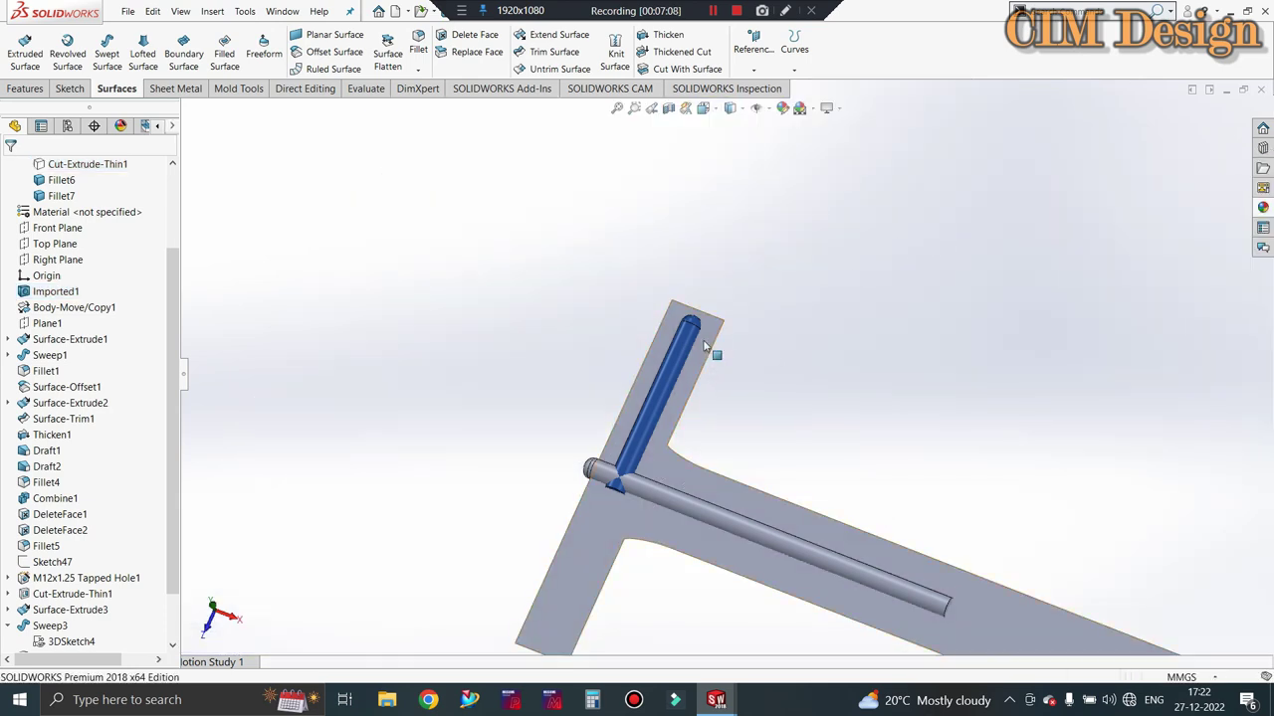
pyautogui.scroll(-3, 703, 345)
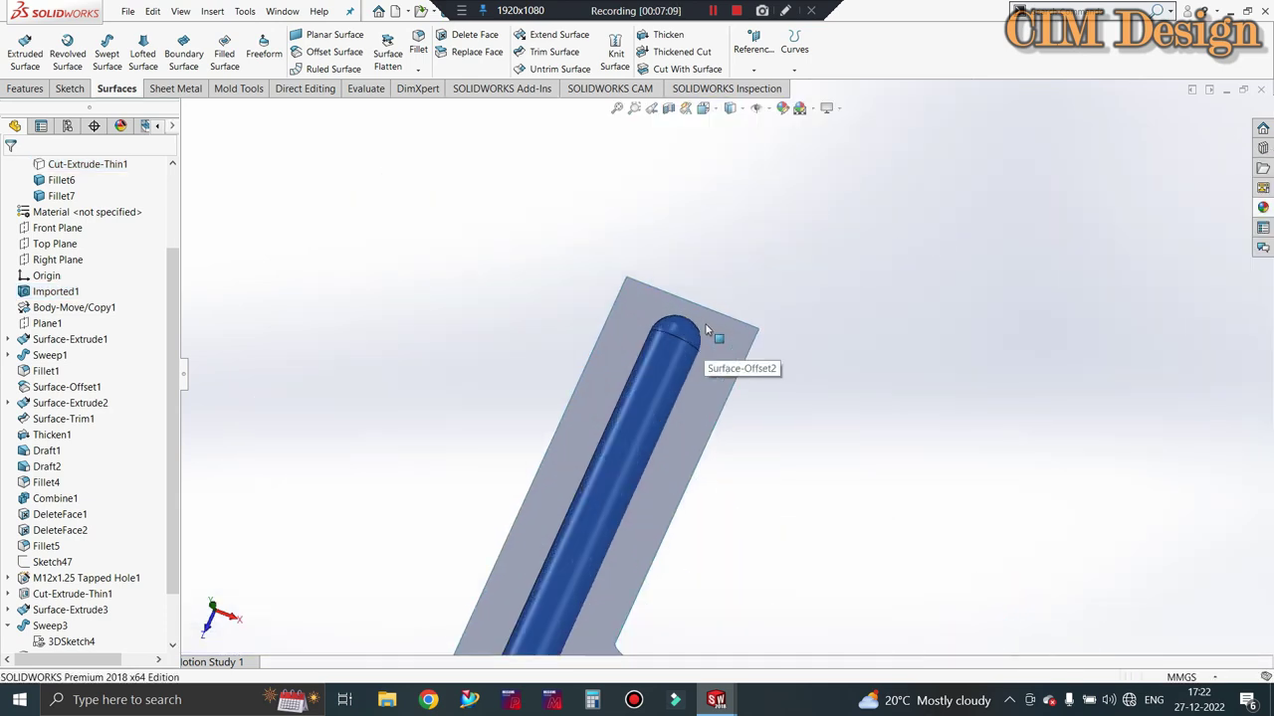
# Start a sketch on the copied surface and view it Normal To.
pyautogui.click(69, 88)
pyautogui.click(19, 45)
pyautogui.click(637, 301)
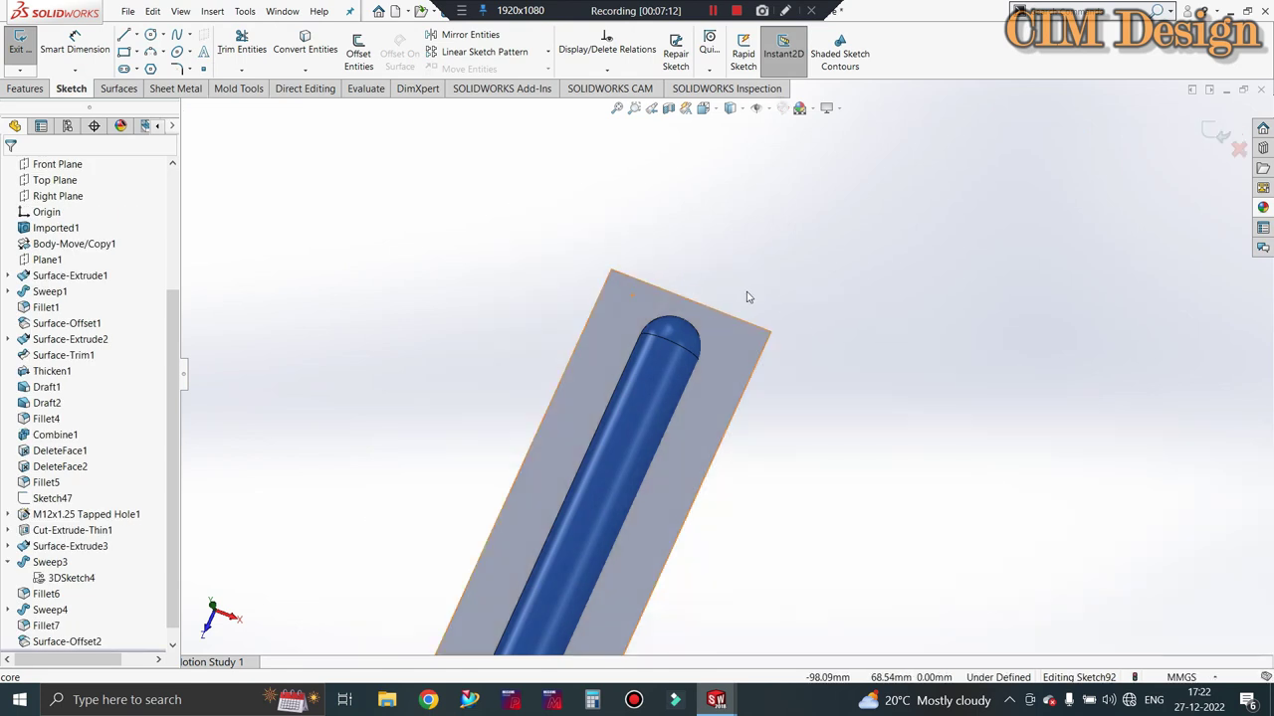
pyautogui.hotkey('ctrl', '8')
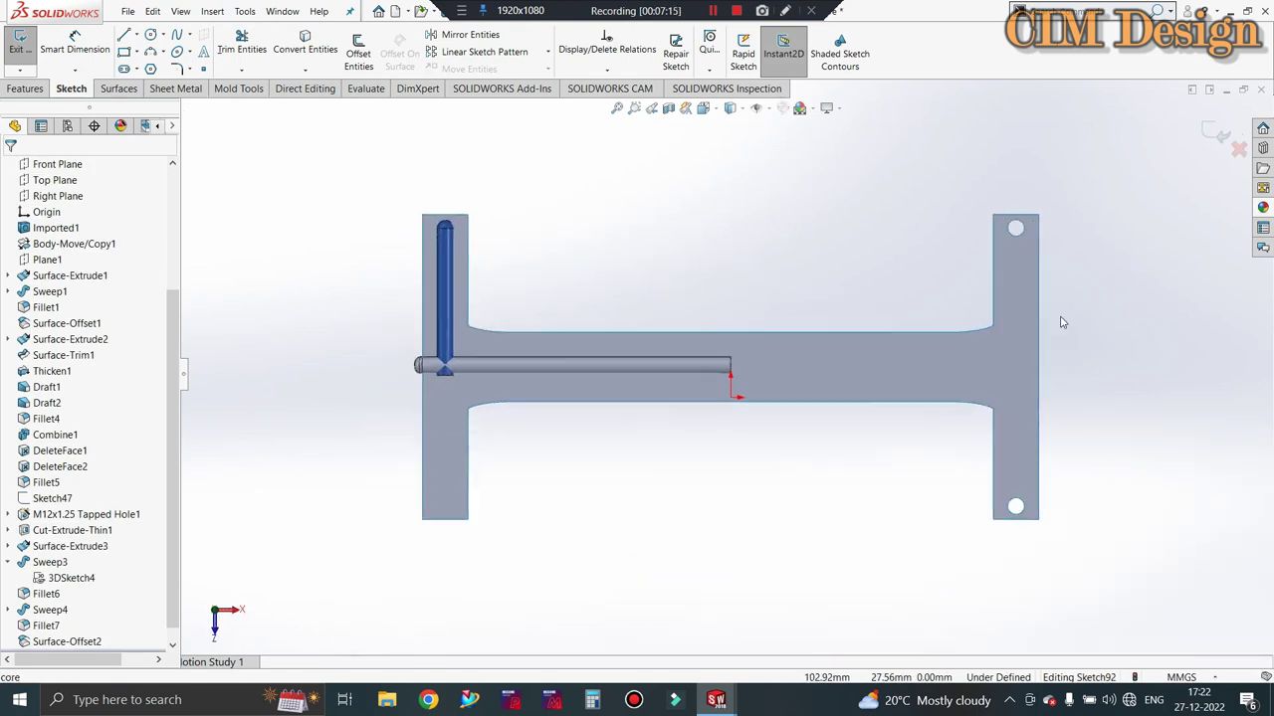
pyautogui.scroll(-2, 428, 224)
pyautogui.scroll(-3, 455, 199)
pyautogui.scroll(-2, 455, 199)
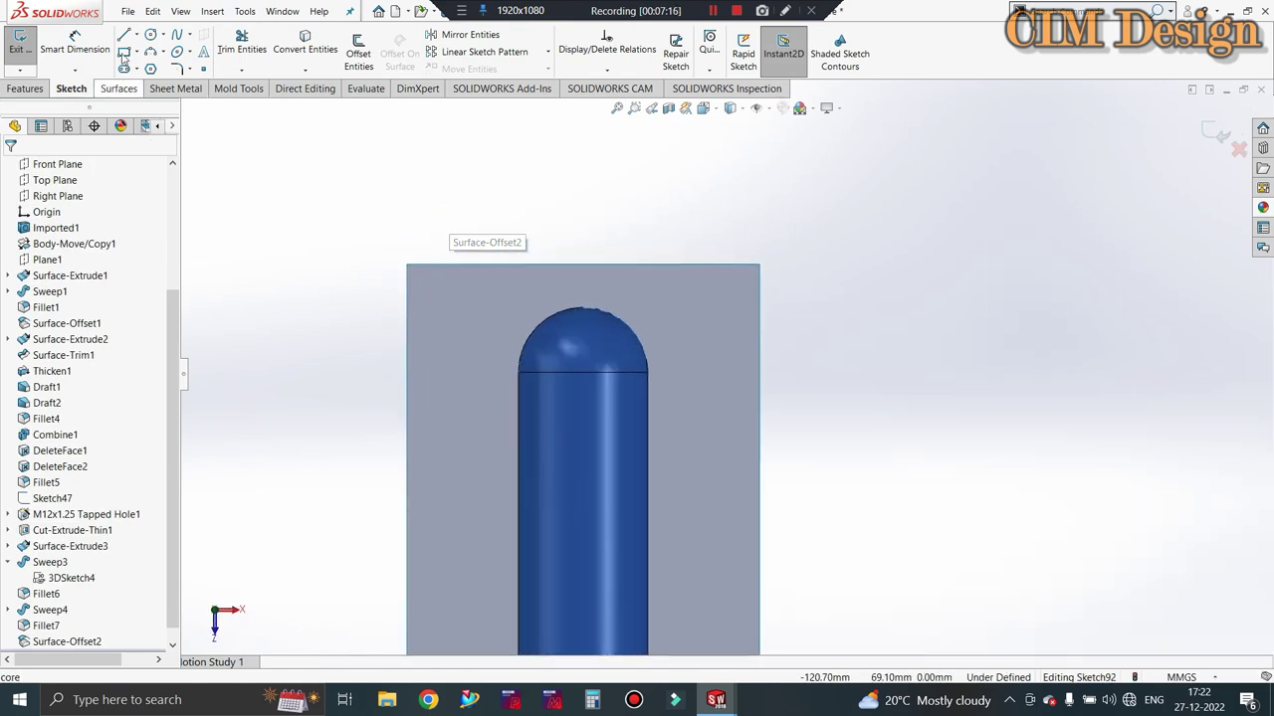
# Draw a corner rectangle spanning the rod's rounded tip.
pyautogui.click(137, 51)
pyautogui.click(149, 69)
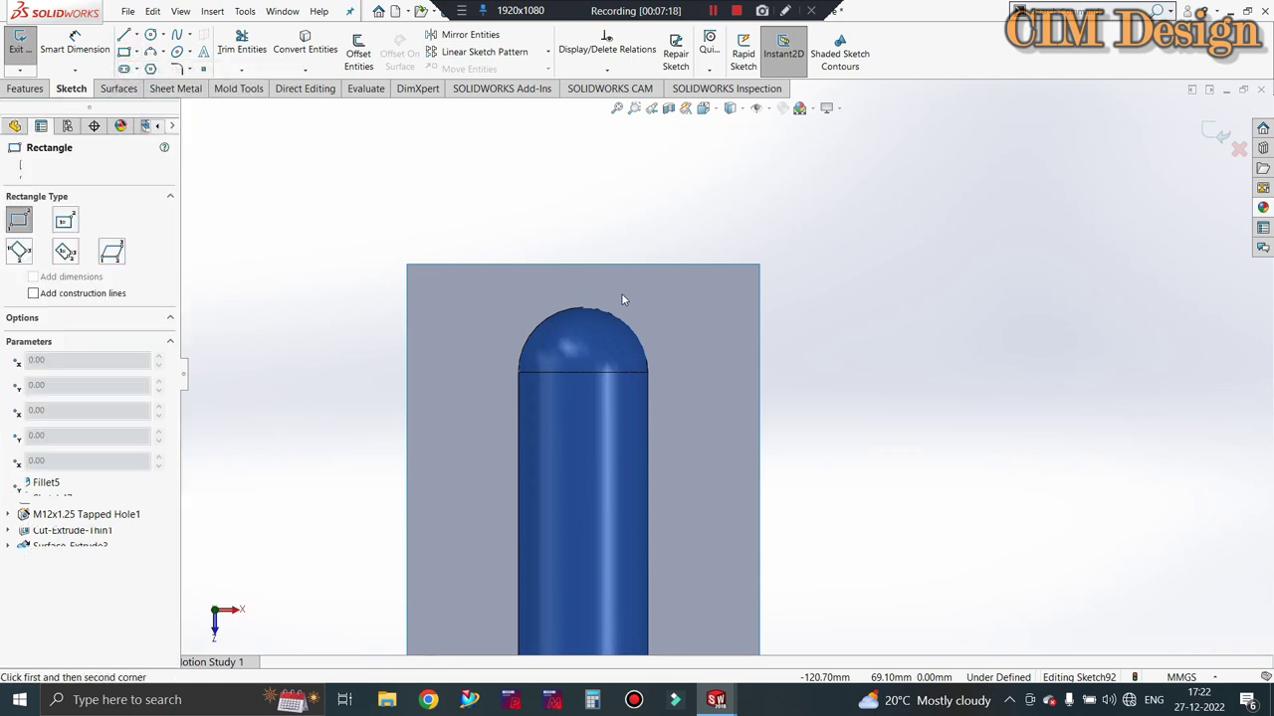
pyautogui.scroll(-1, 621, 293)
pyautogui.click(513, 235)
pyautogui.click(643, 408)
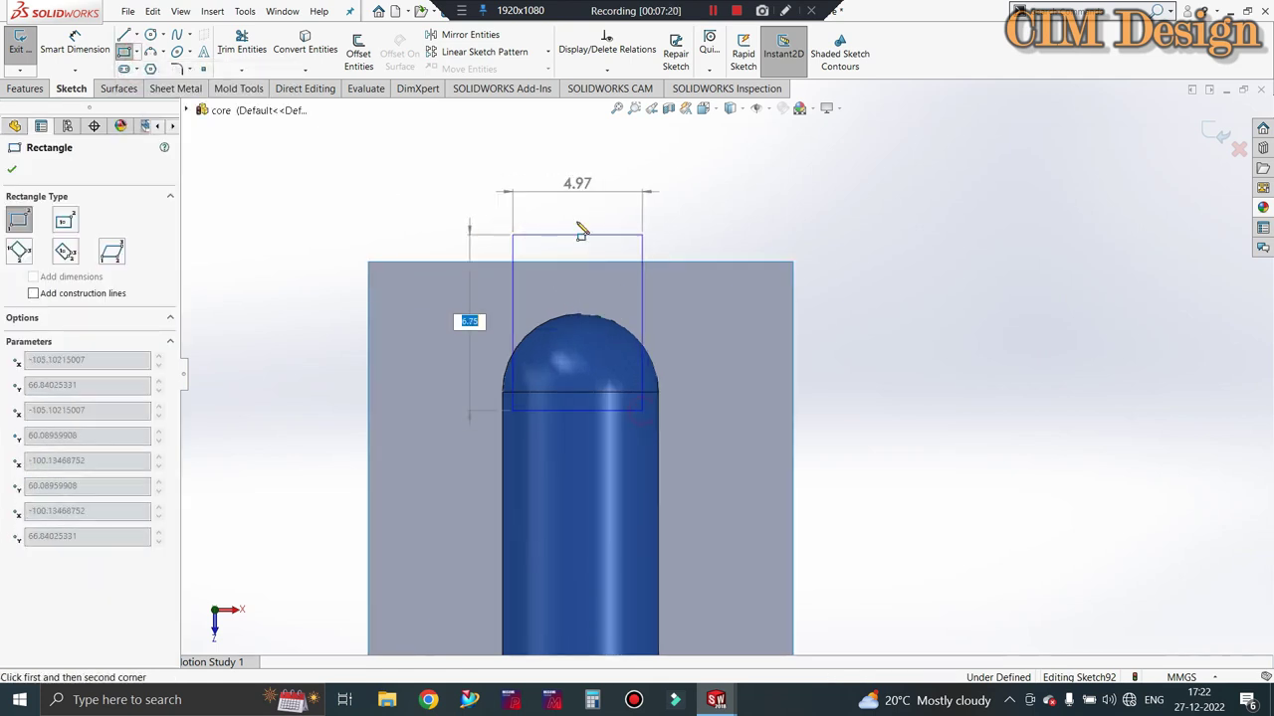
pyautogui.press('Escape')
# Dimension the rectangle width to 4.00 mm and begin an offset dimension from the reference edge.
pyautogui.click(75, 44)
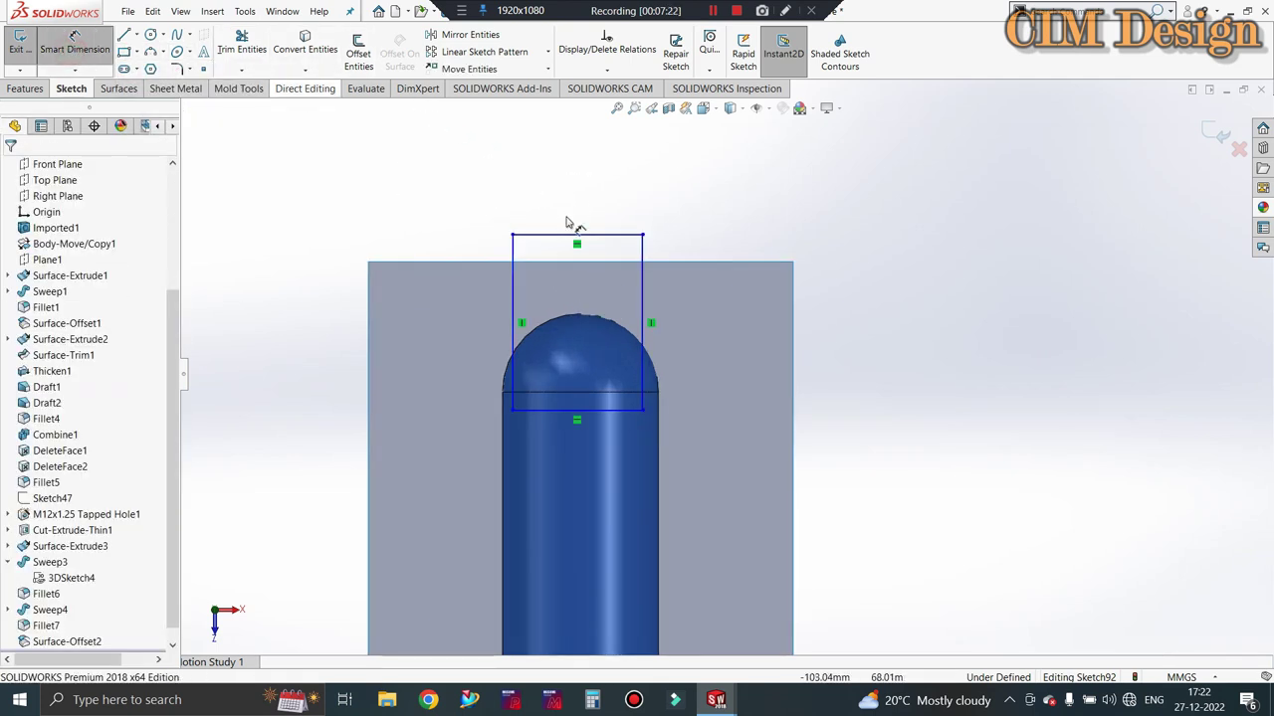
pyautogui.click(619, 239)
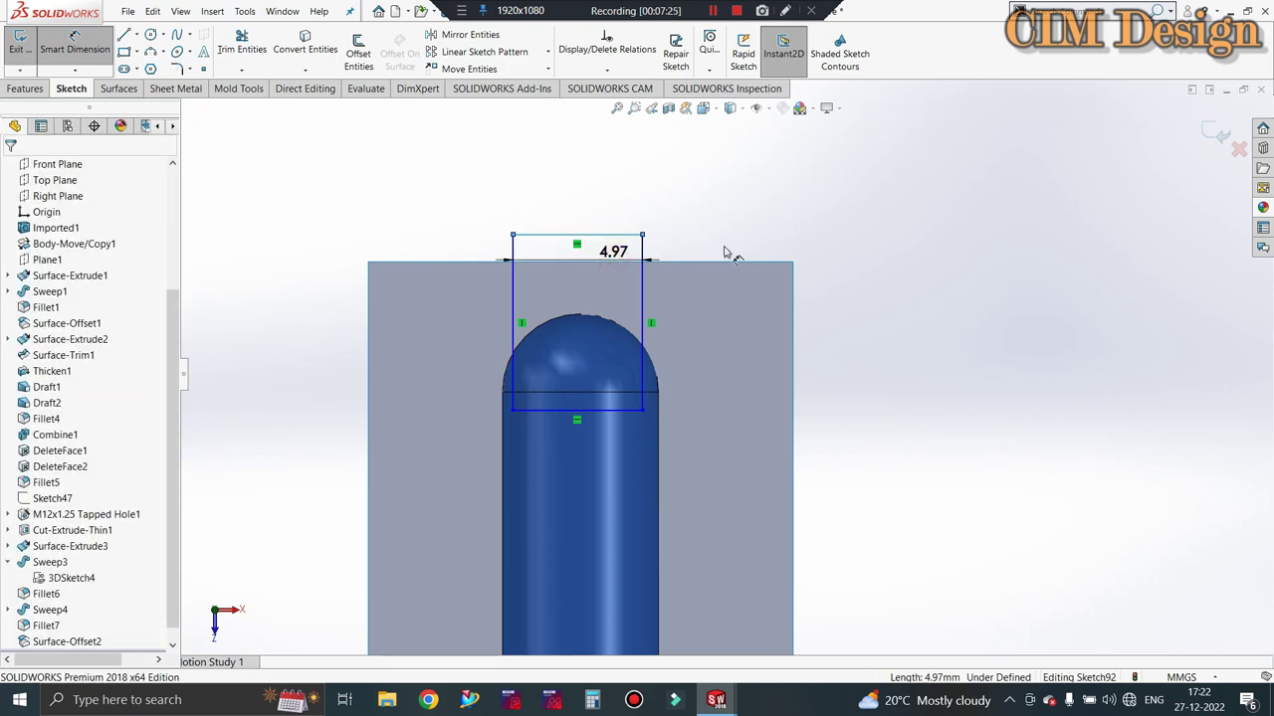
pyautogui.click(856, 244)
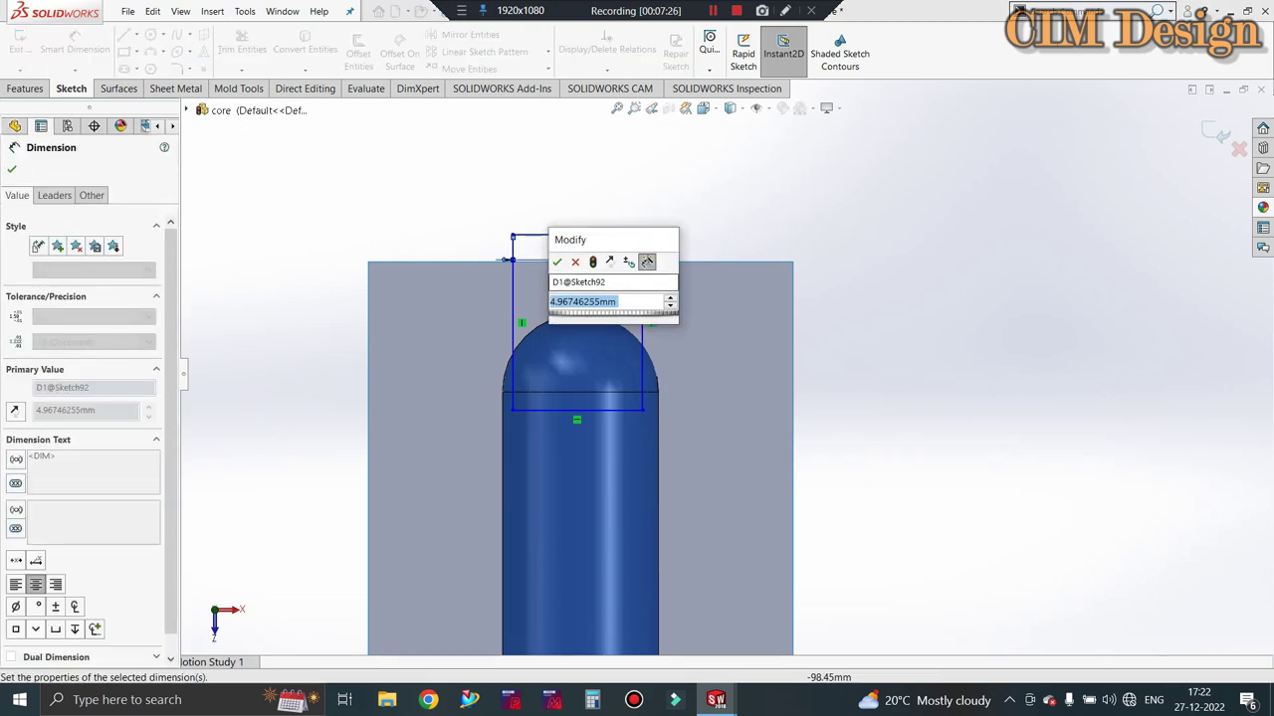
pyautogui.press('Return')
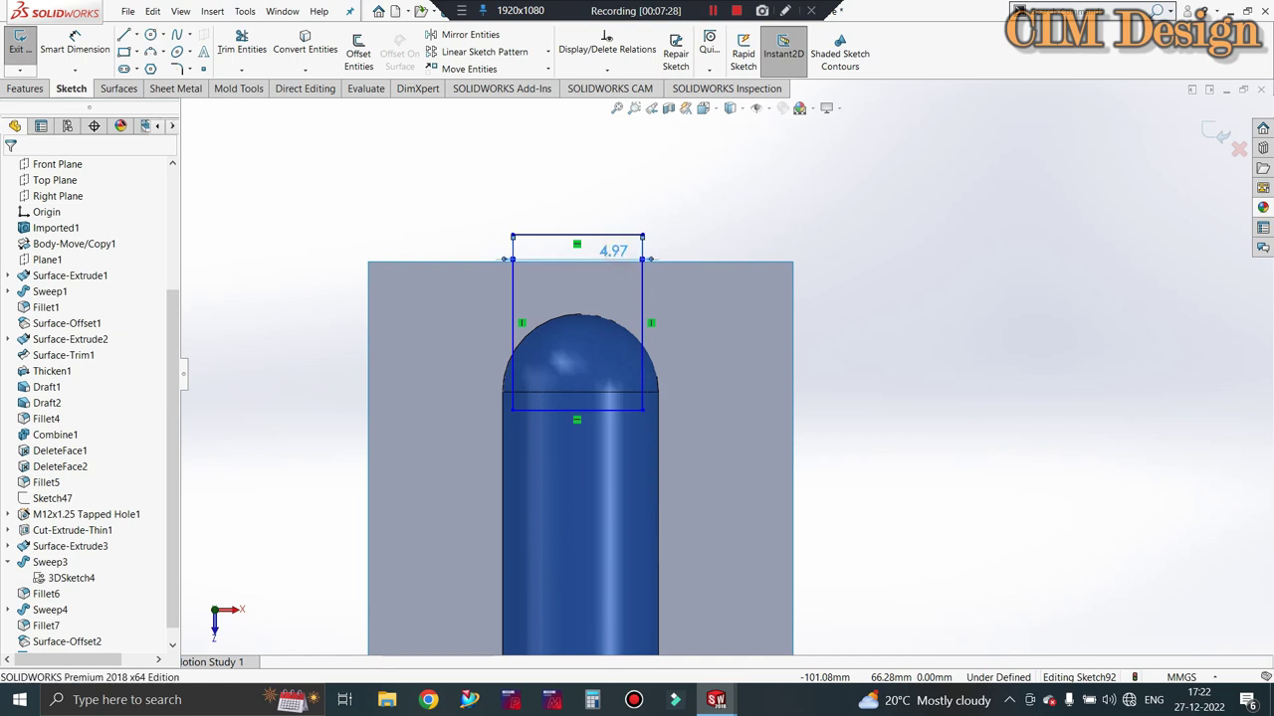
pyautogui.doubleClick(618, 253)
pyautogui.write('4')
pyautogui.press('Return')
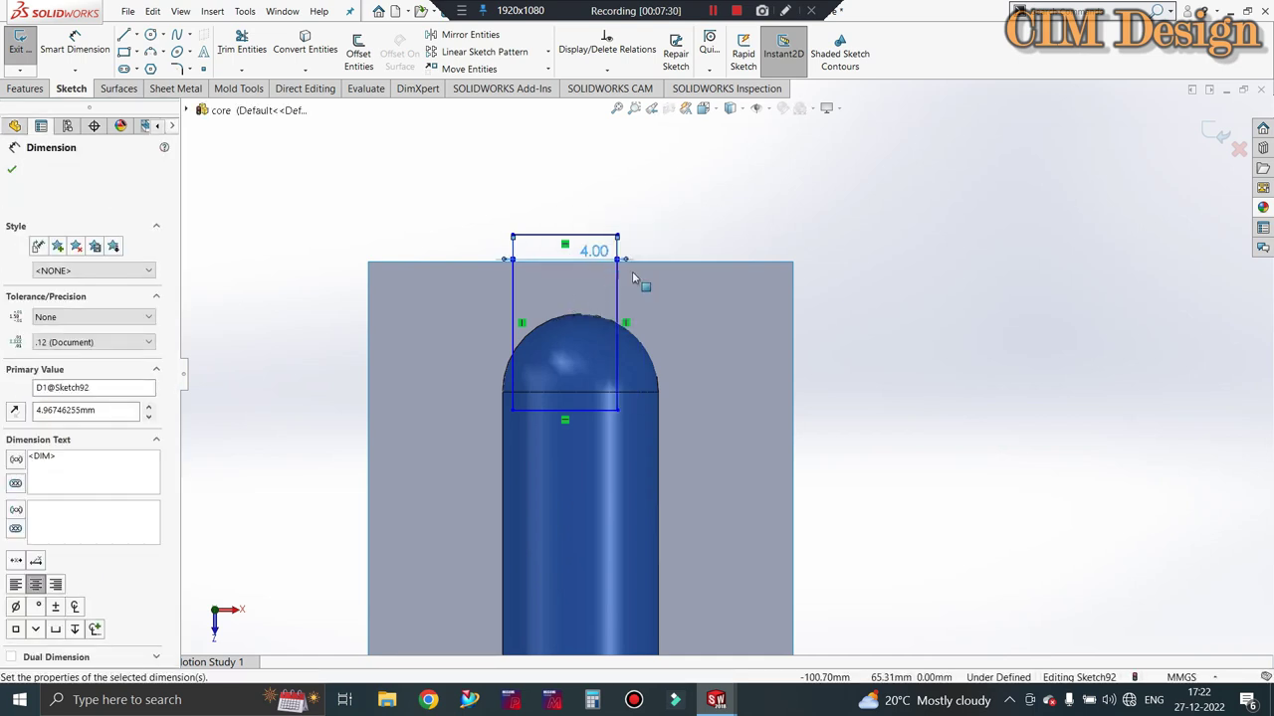
pyautogui.click(106, 51)
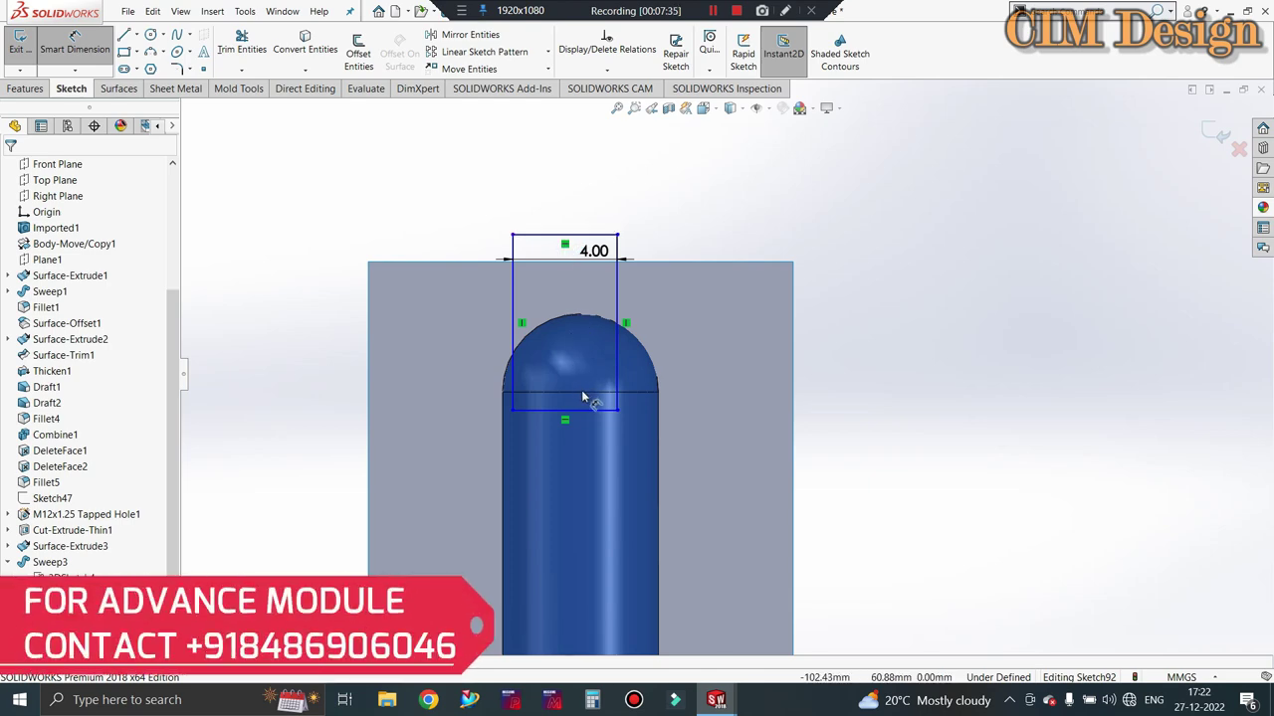
pyautogui.click(505, 438)
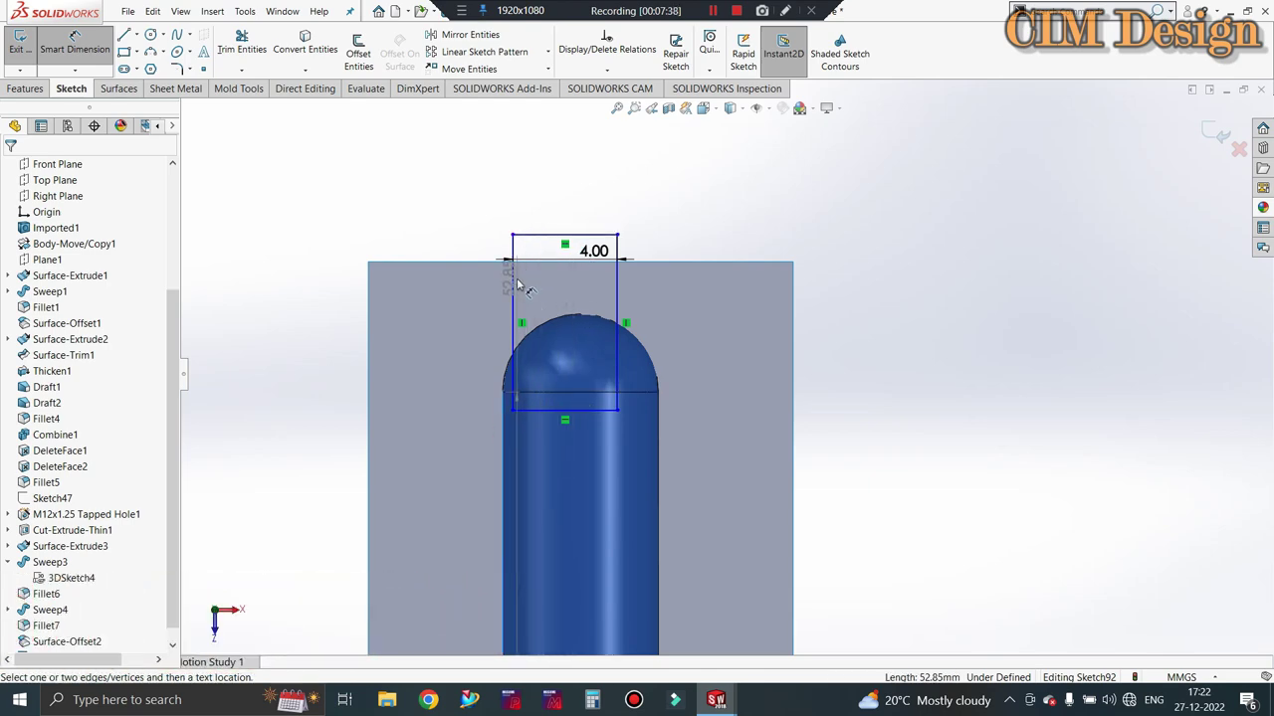
pyautogui.click(564, 235)
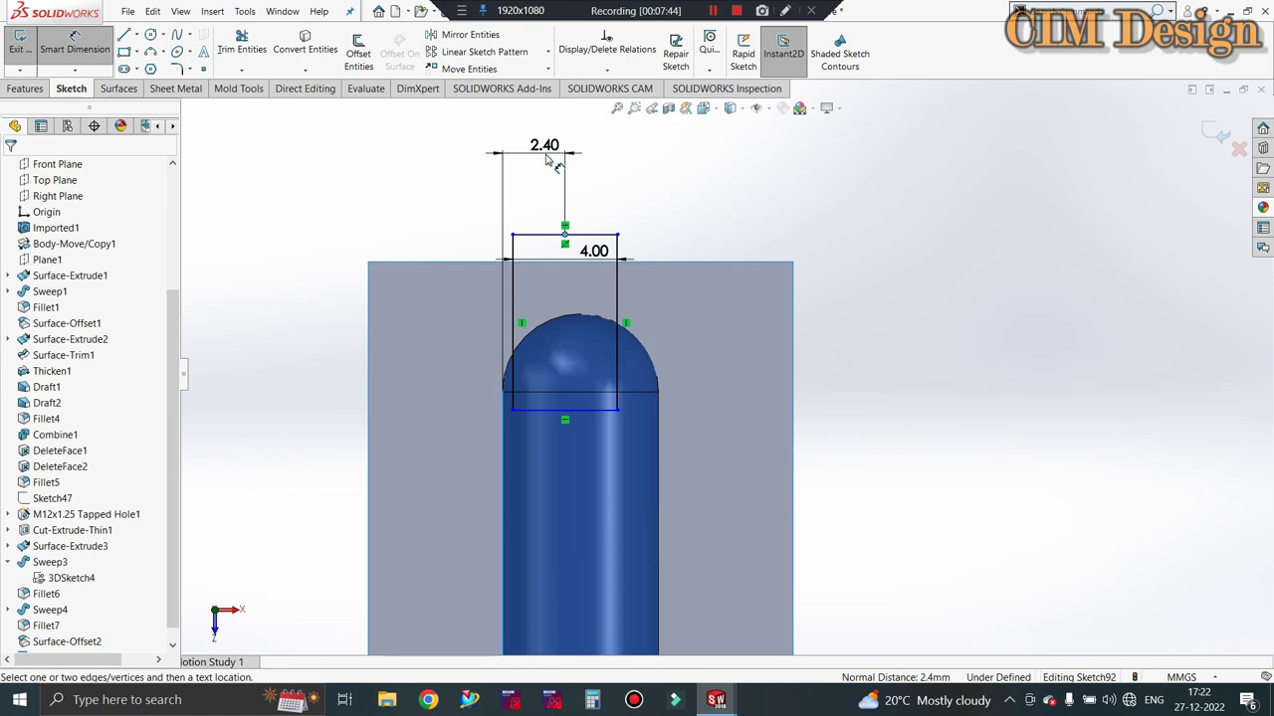
# Set the rectangle's offset to 3.00 mm and its gap to the surface's top edge to 0 mm.
pyautogui.click(546, 159)
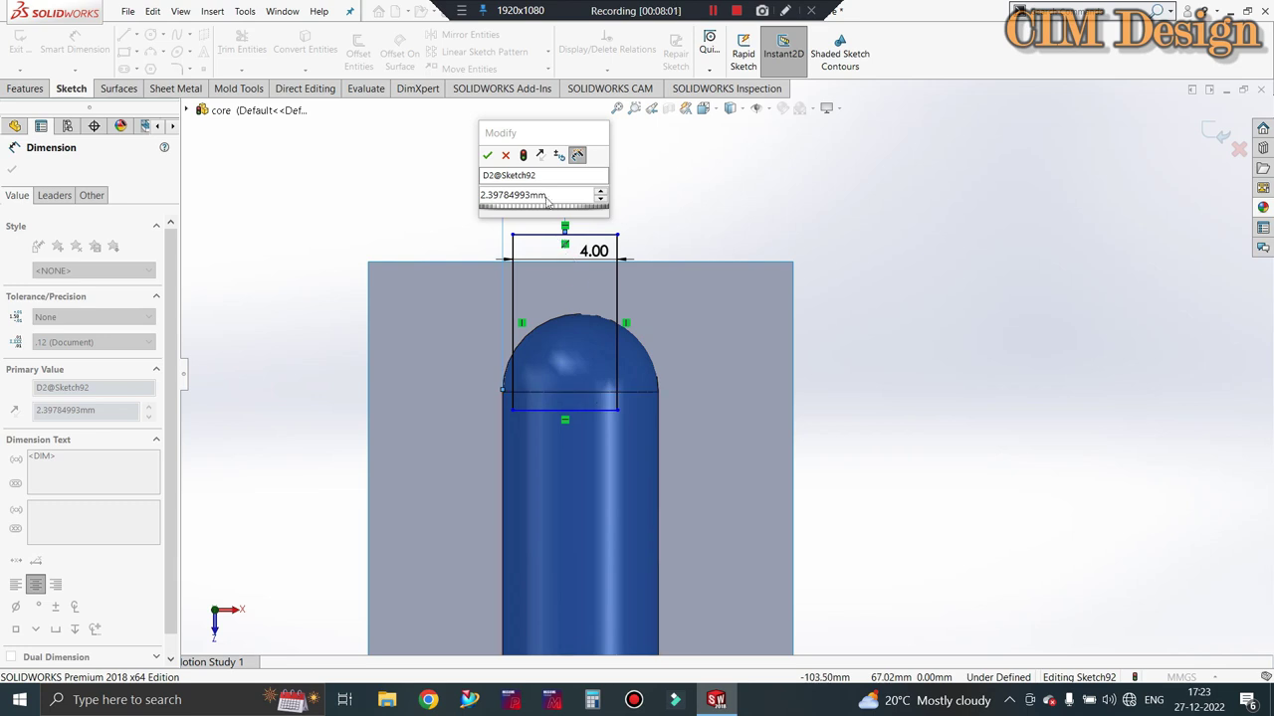
pyautogui.write('3')
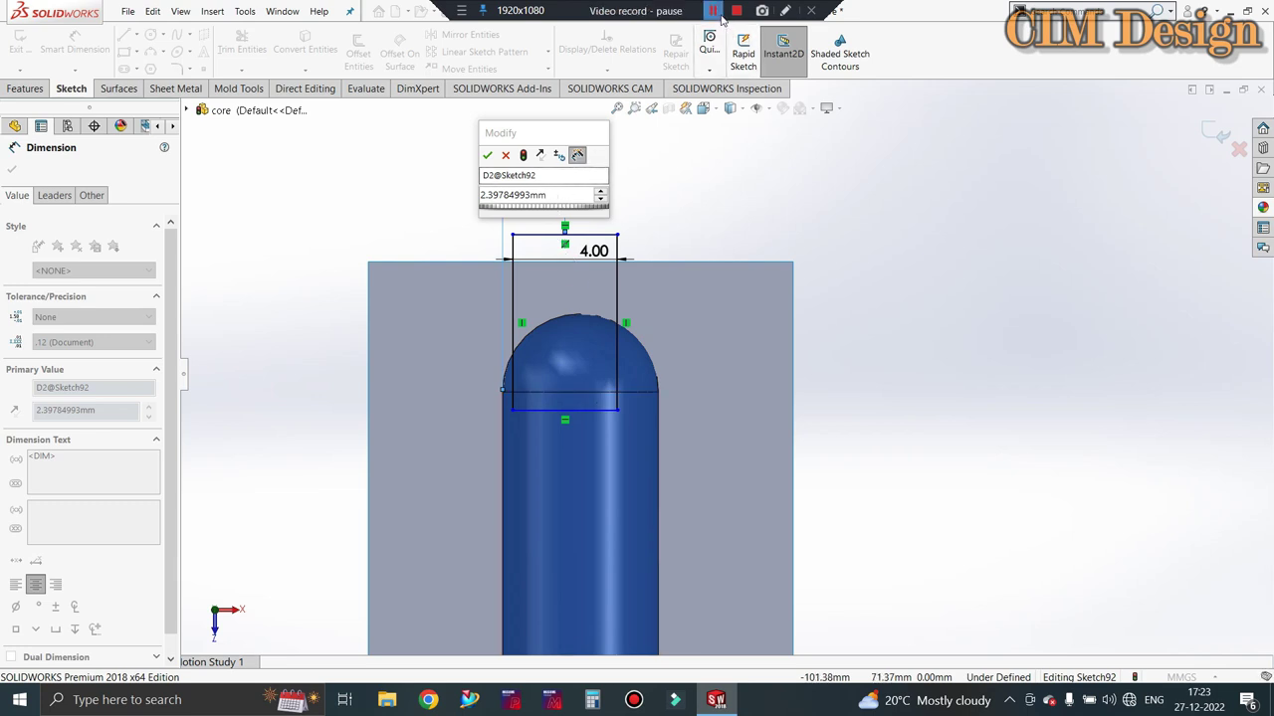
pyautogui.press('Return')
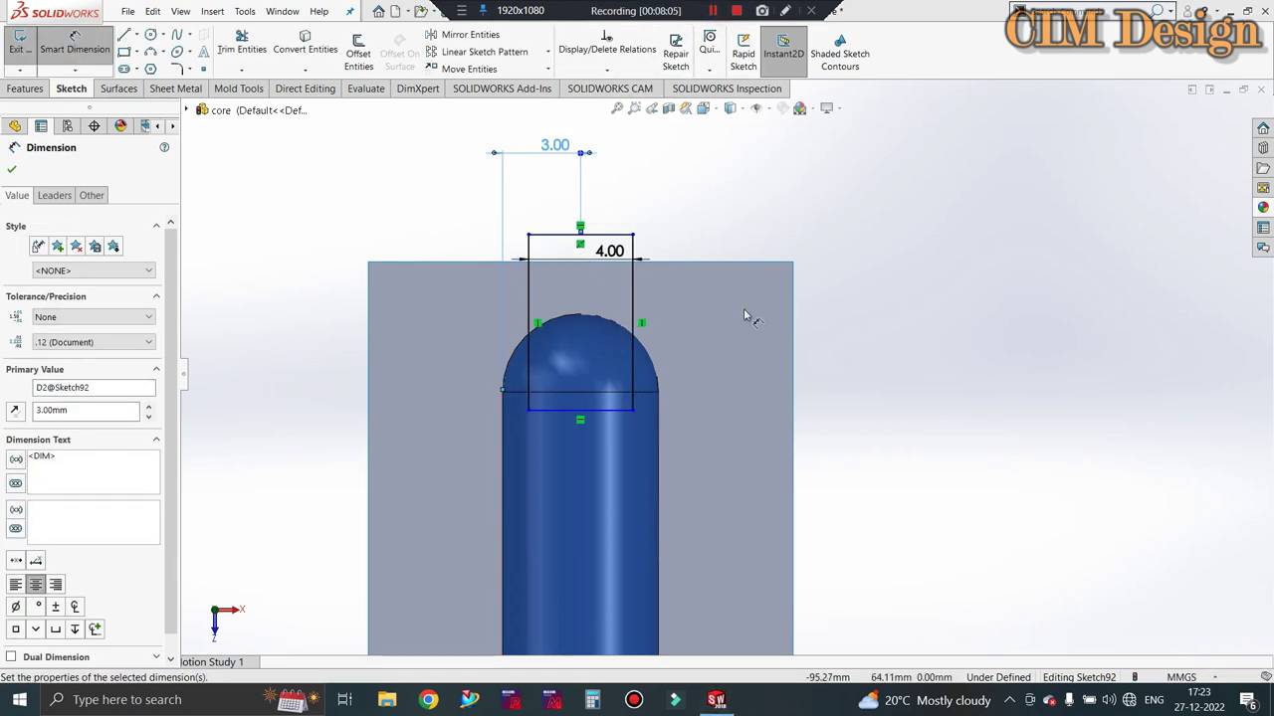
pyautogui.click(563, 238)
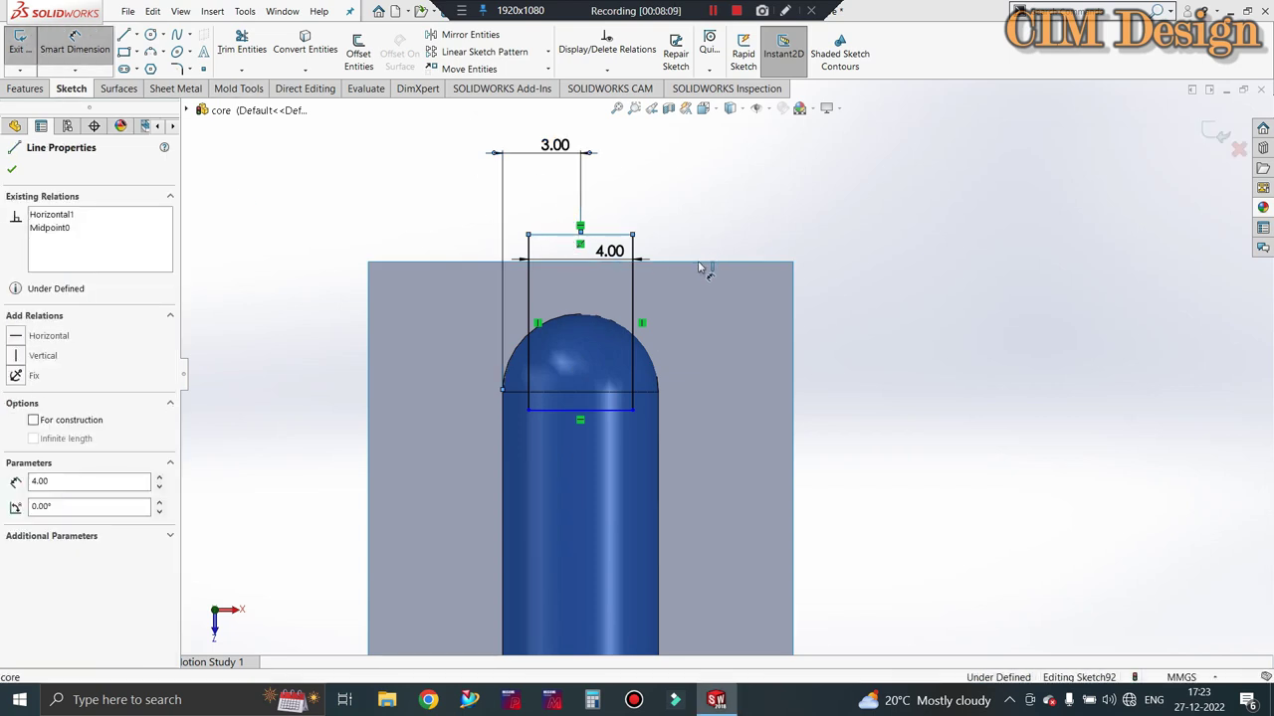
pyautogui.click(695, 262)
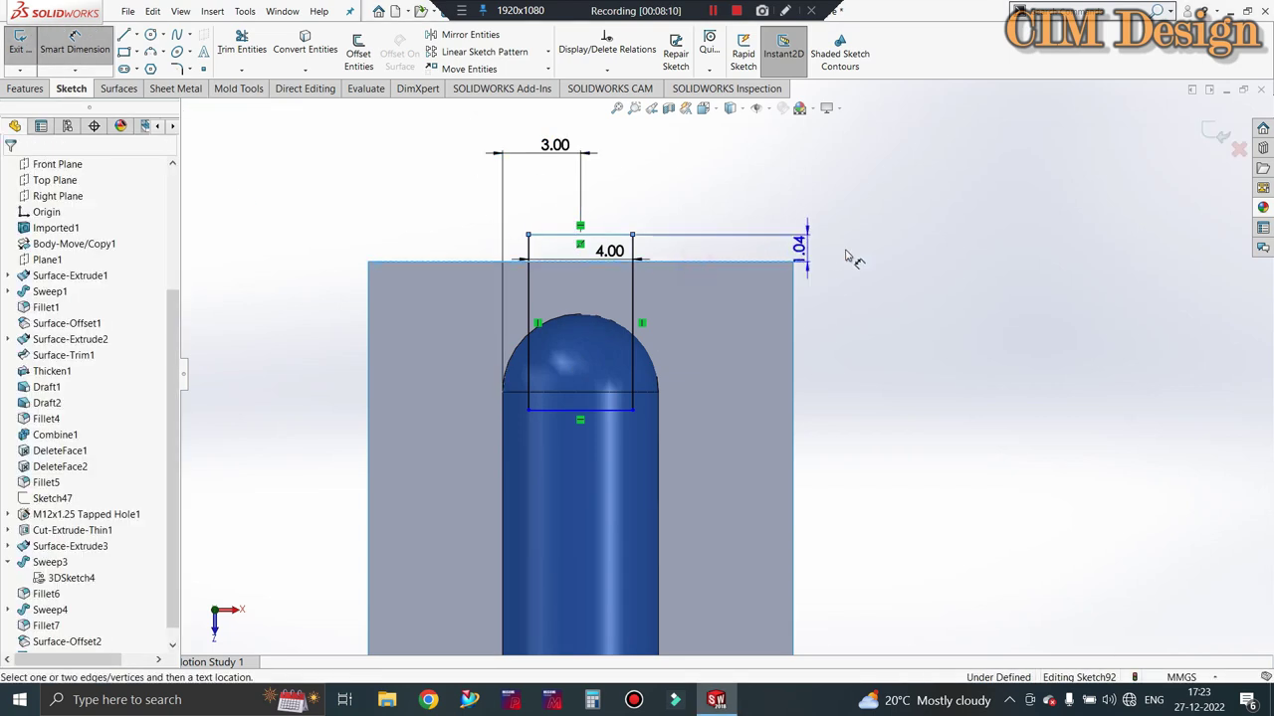
pyautogui.click(865, 250)
pyautogui.write('0.00mm')
pyautogui.press('Return')
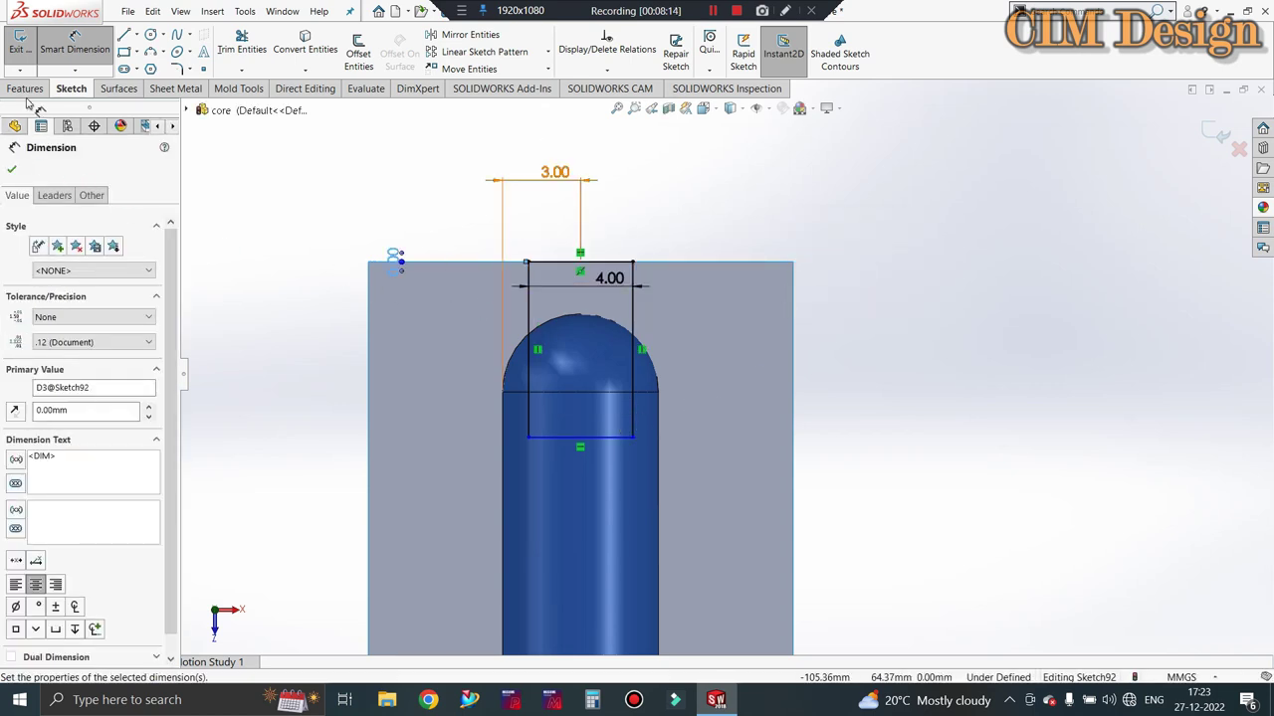
# Exit the sketch (Sketch92) and orbit to an angled view of the surface and rod.
pyautogui.click(22, 52)
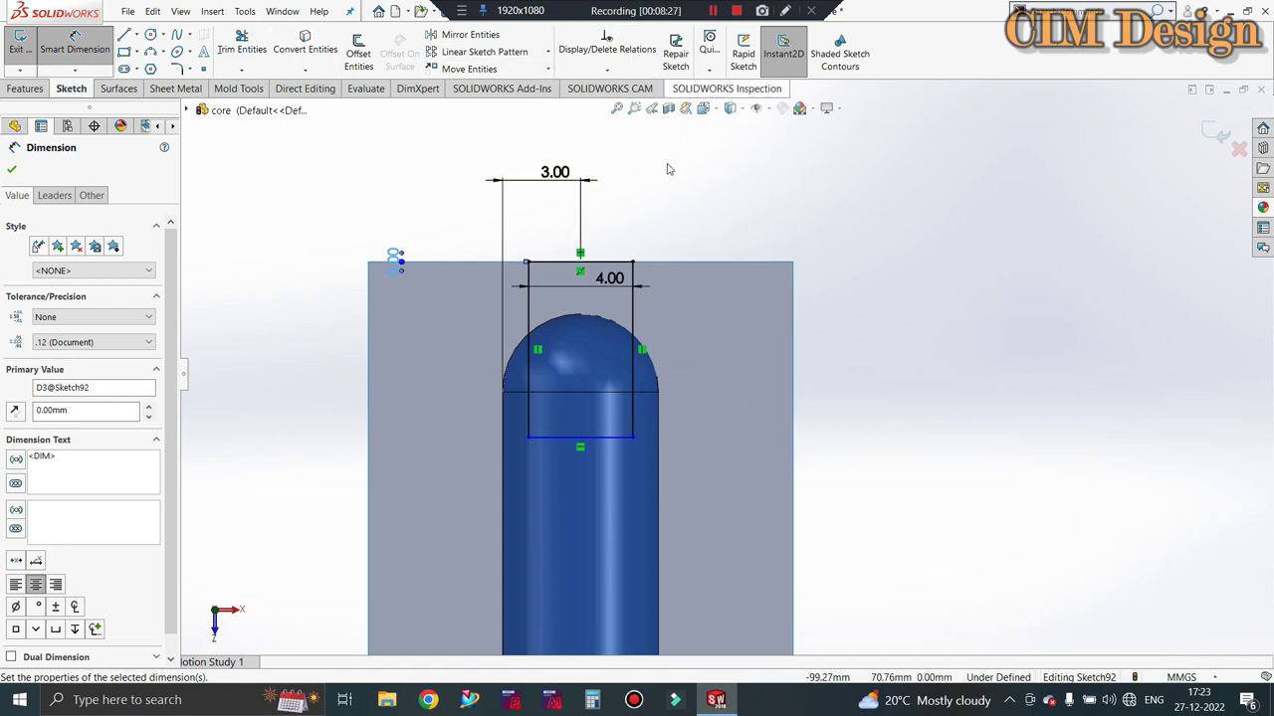
pyautogui.scroll(2, 696, 358)
pyautogui.scroll(2, 697, 358)
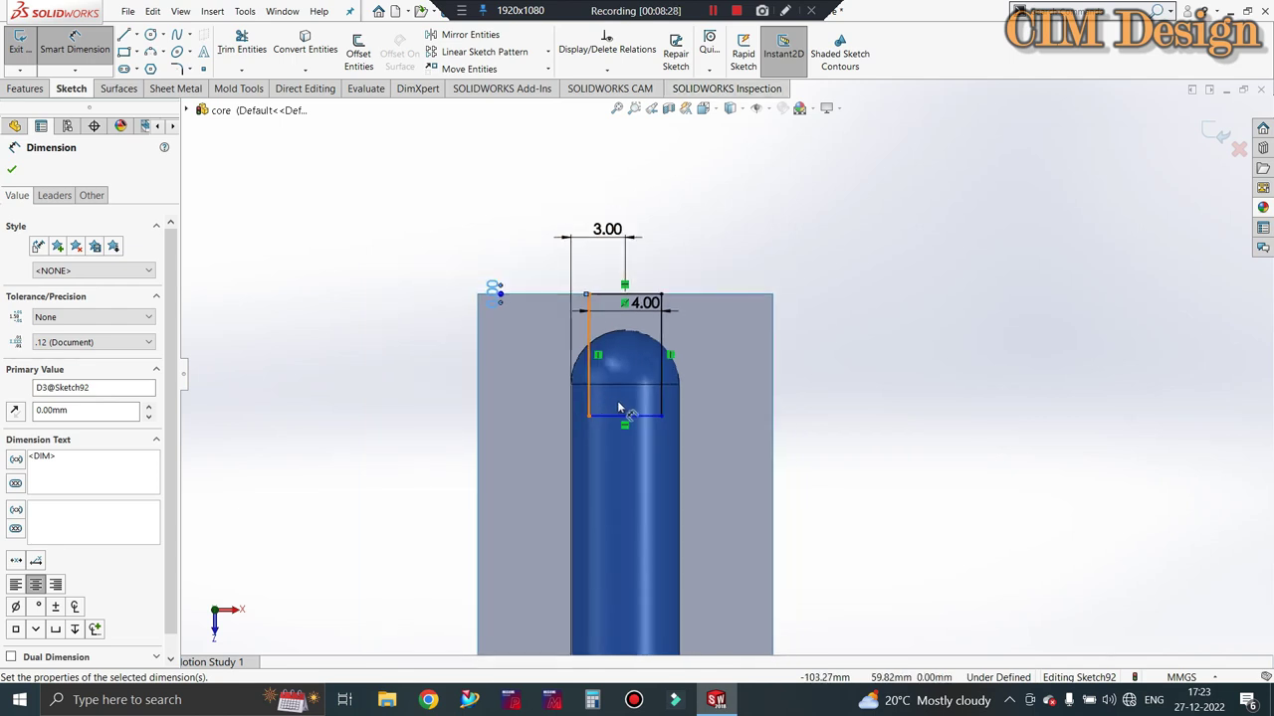
pyautogui.scroll(-5, 587, 179)
pyautogui.click(20, 45)
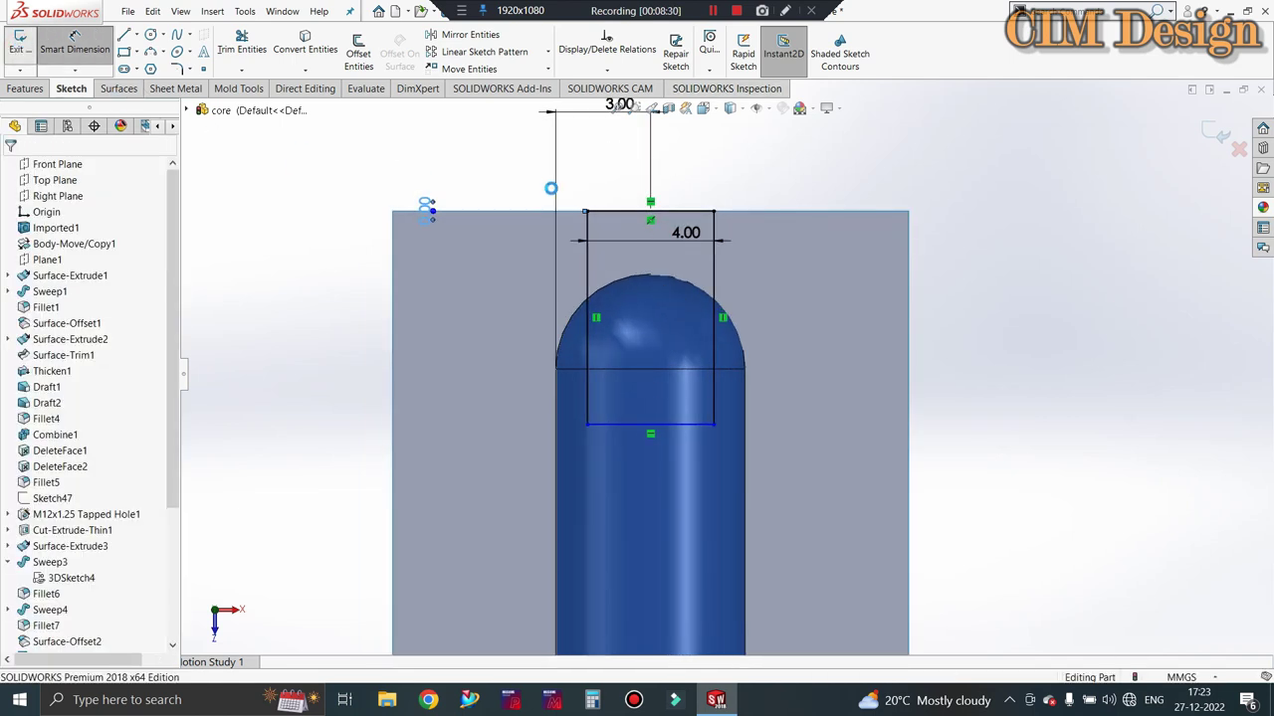
pyautogui.moveTo(553, 195); pyautogui.dragTo(603, 361, button='middle')
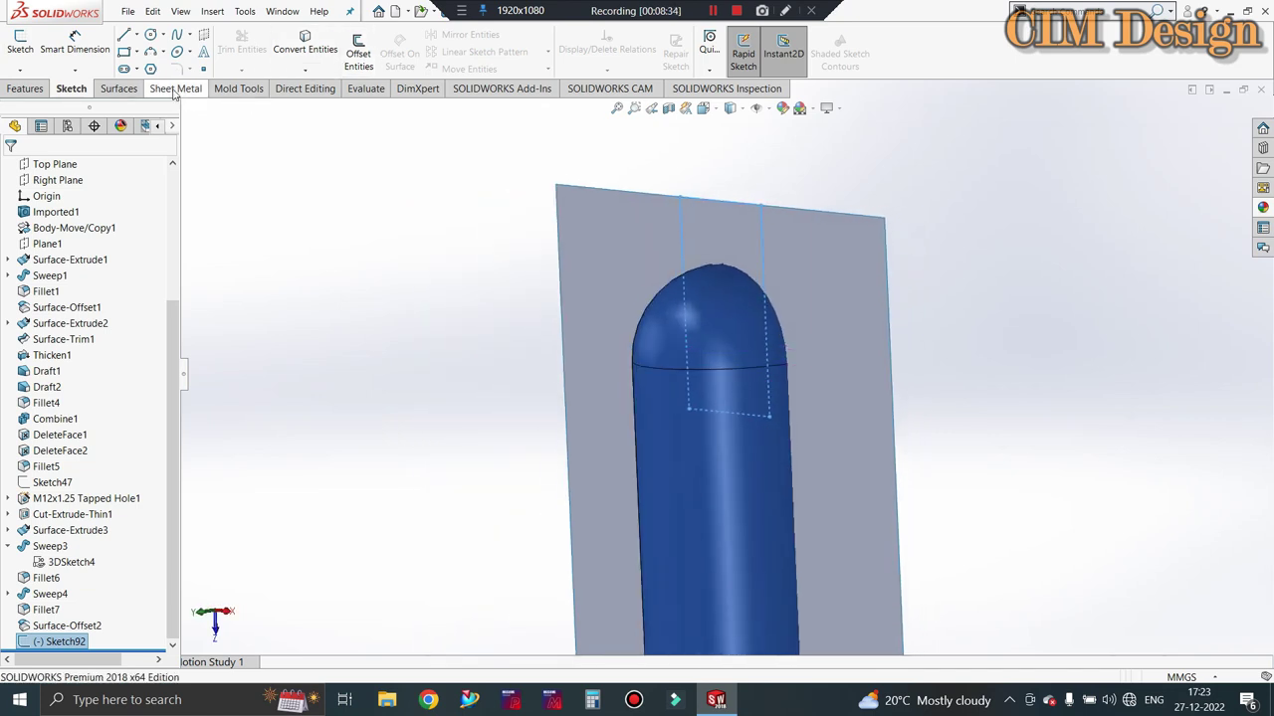
# Extrude the rectangle sketch as a 1 mm surface (Surface-Extrude4).
pyautogui.click(118, 89)
pyautogui.click(25, 53)
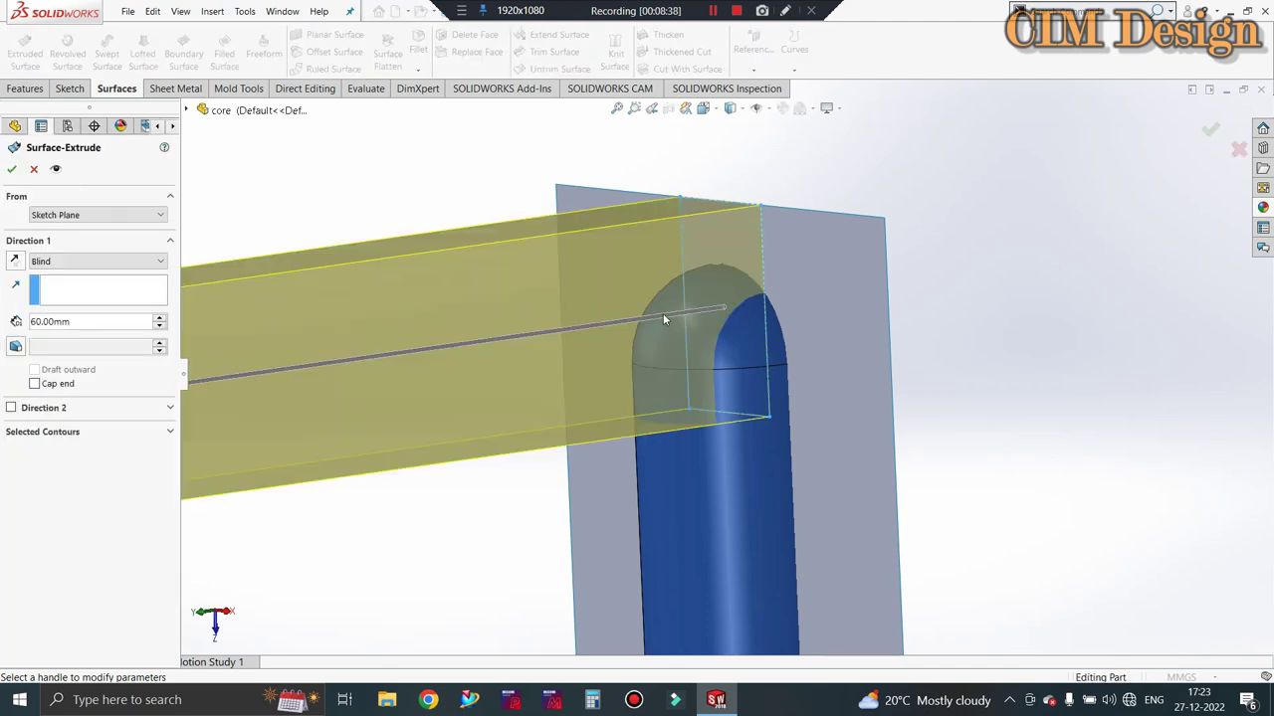
pyautogui.doubleClick(85, 321)
pyautogui.write('1')
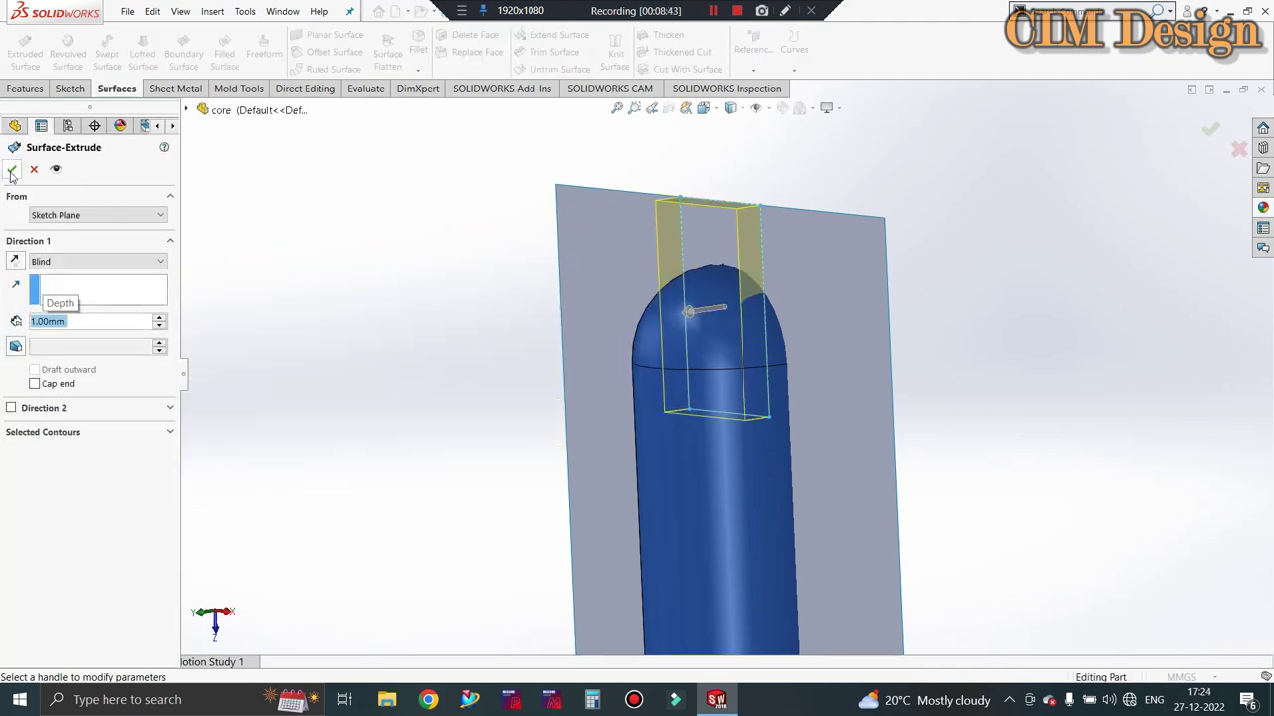
pyautogui.click(12, 168)
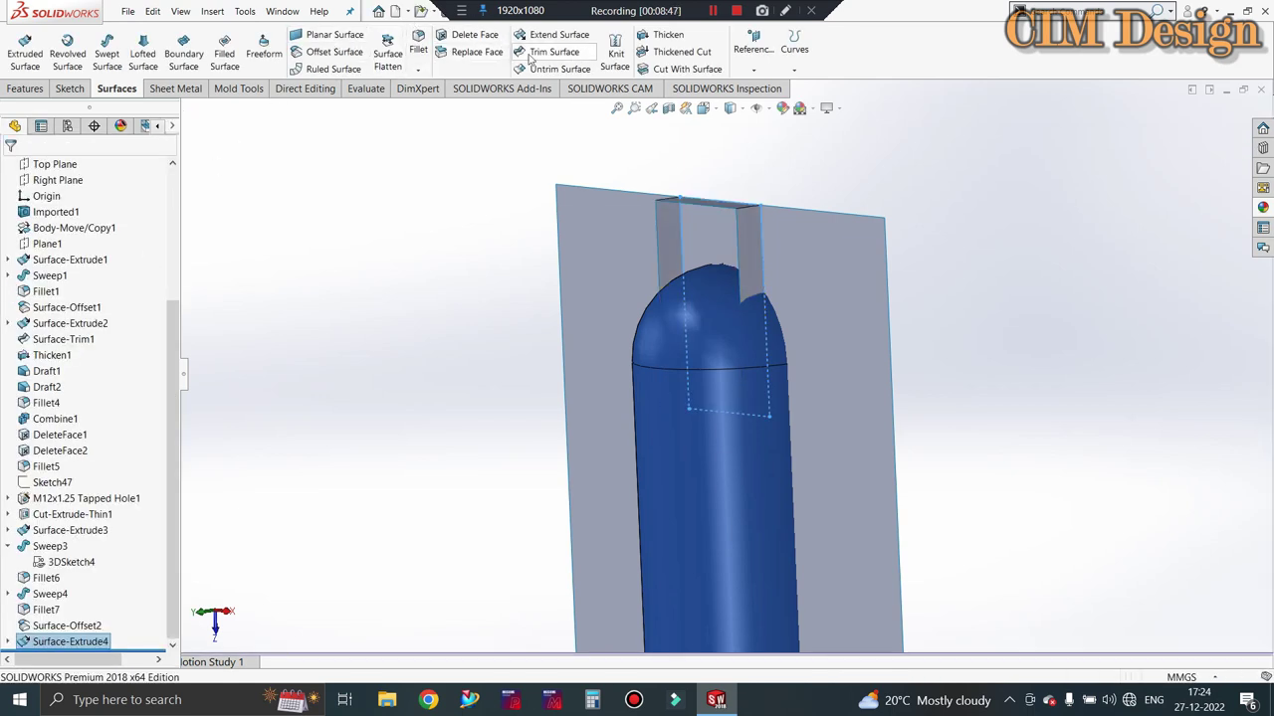
# Trim the copied offset sheet with Surface-Extrude4, removing the outer region.
pyautogui.click(547, 52)
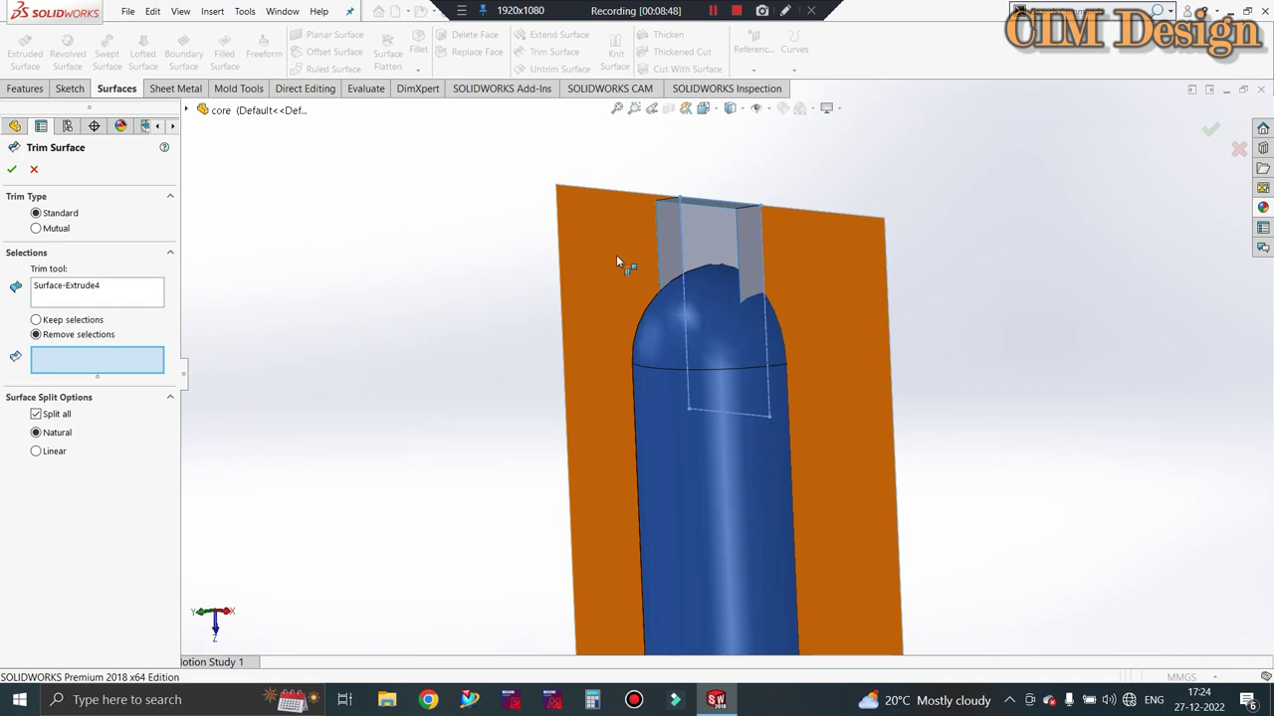
pyautogui.click(624, 239)
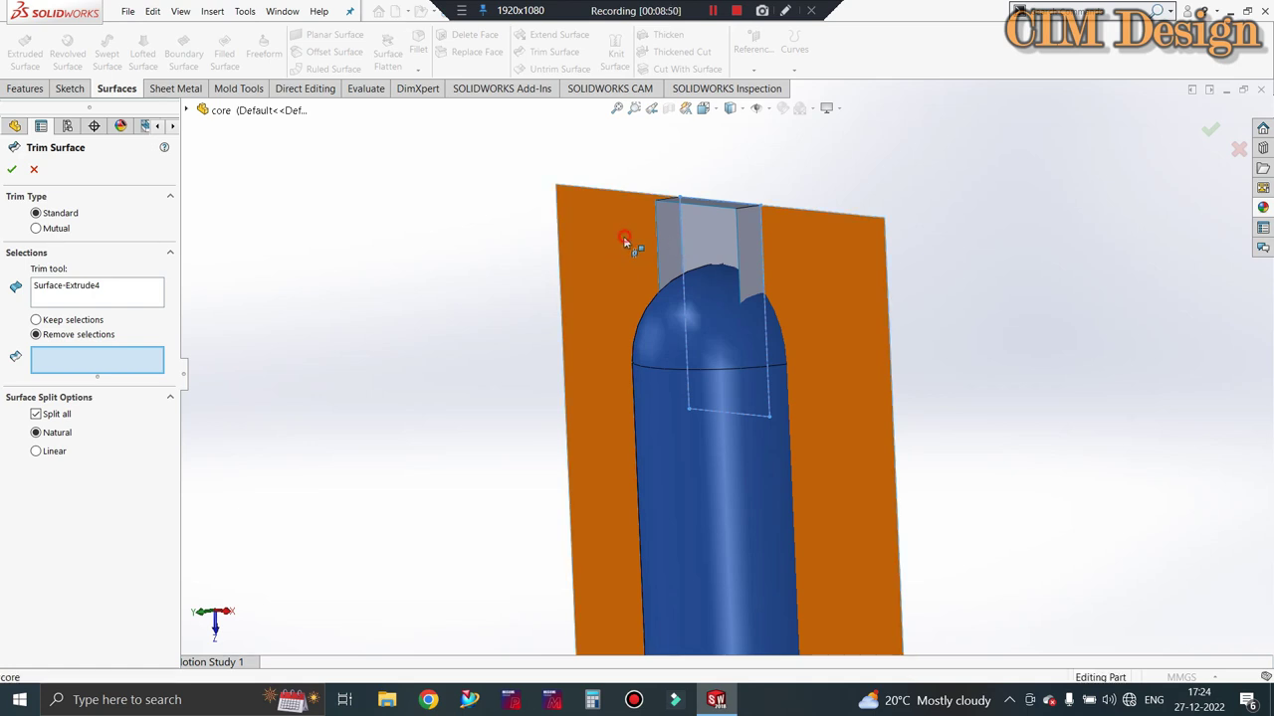
pyautogui.click(9, 170)
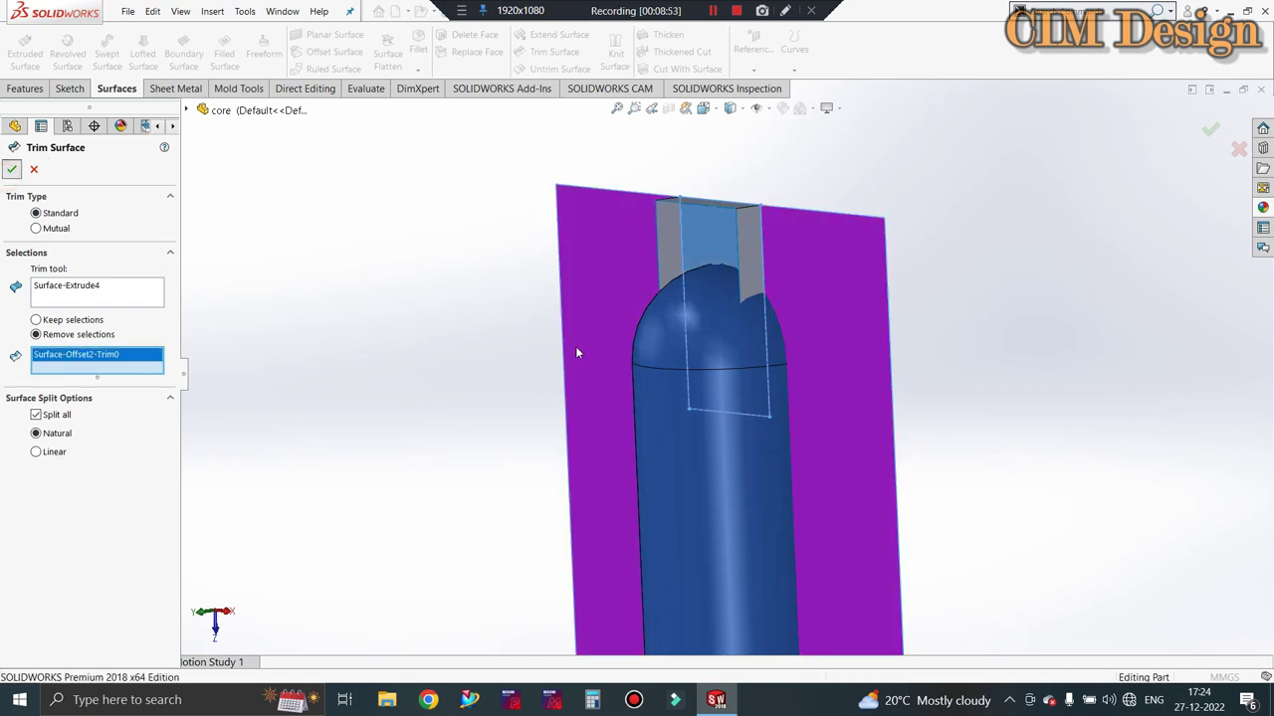
pyautogui.click(666, 247)
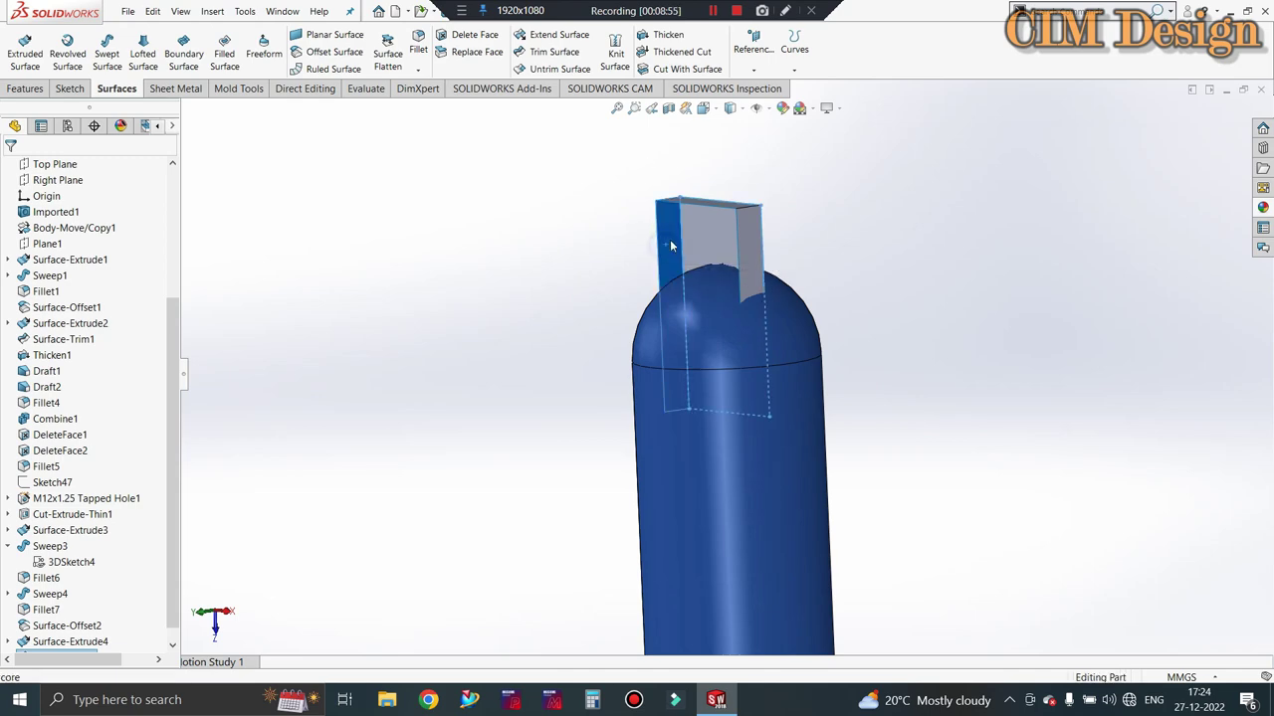
pyautogui.rightClick(669, 239)
# Hide the Surface-Extrude4 walls and orbit the view around the trimmed tab sheet.
pyautogui.click(686, 217)
pyautogui.moveTo(663, 284)
pyautogui.mouseDown(button='middle')
pyautogui.moveTo(631, 203)
pyautogui.moveTo(779, 327)
pyautogui.mouseUp(button='middle')
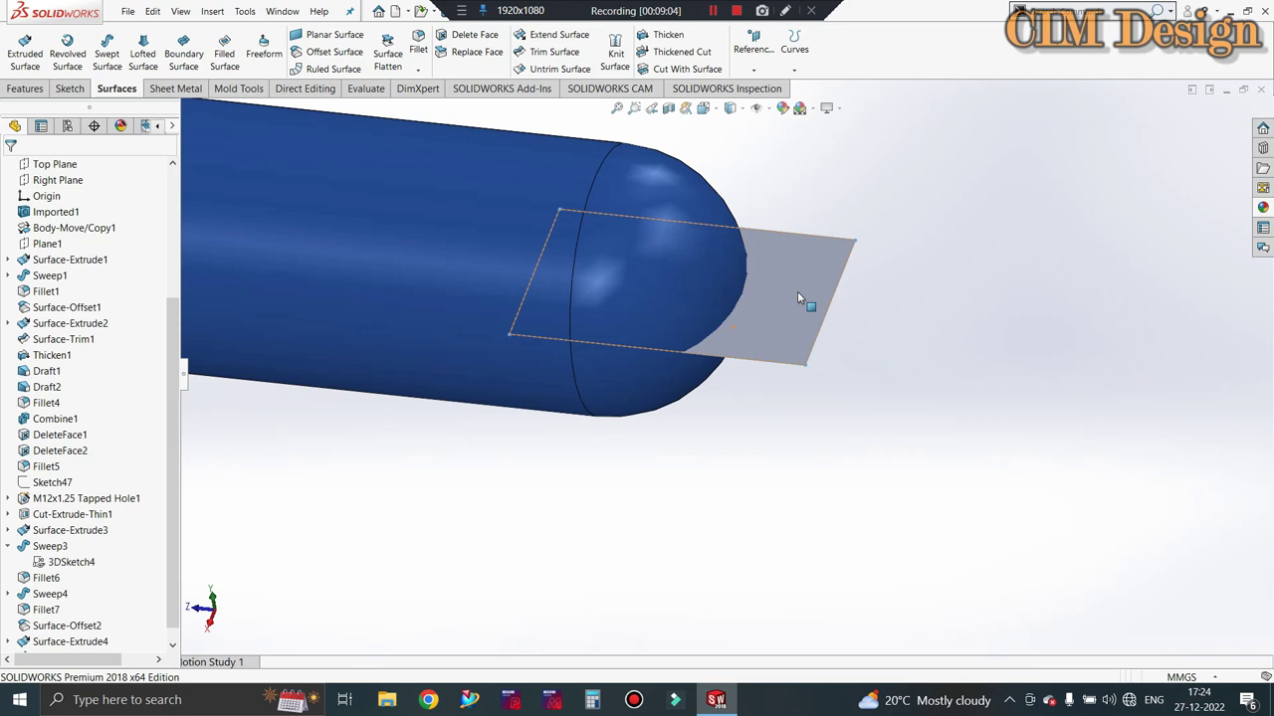
pyautogui.moveTo(797, 298)
pyautogui.mouseDown(button='middle')
pyautogui.moveTo(756, 376)
pyautogui.moveTo(786, 296)
pyautogui.mouseUp(button='middle')
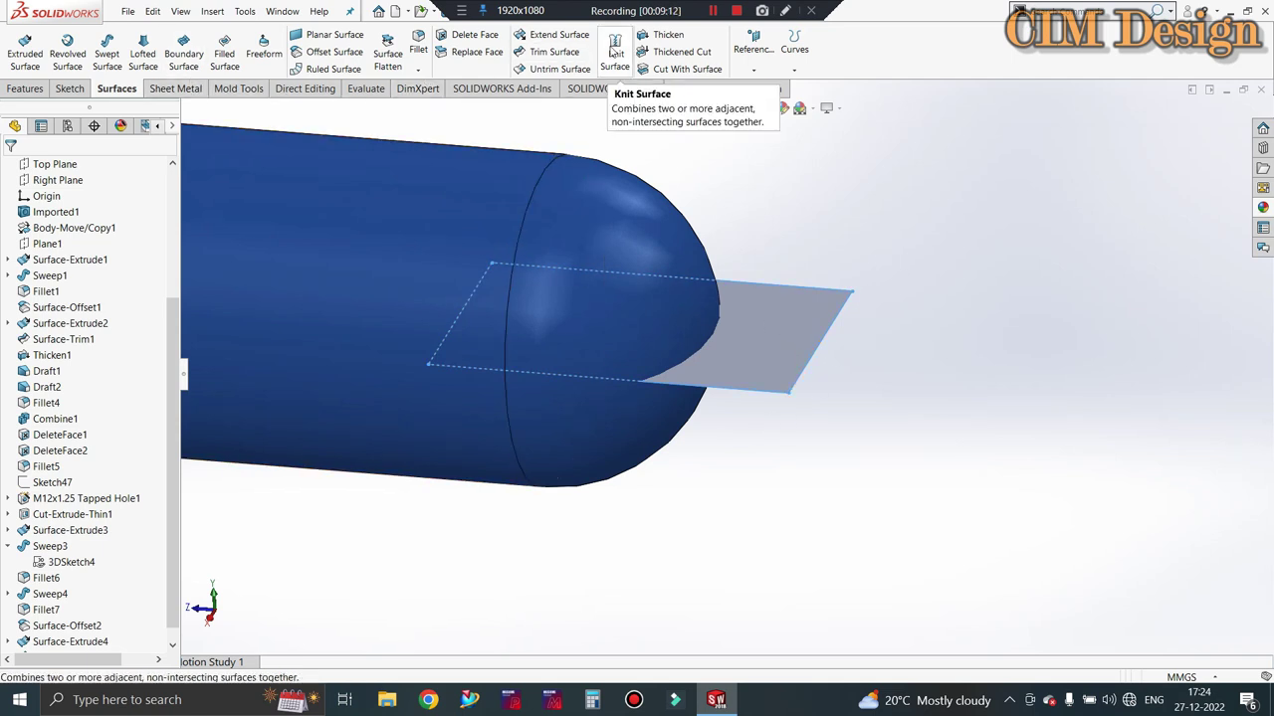
pyautogui.click(664, 35)
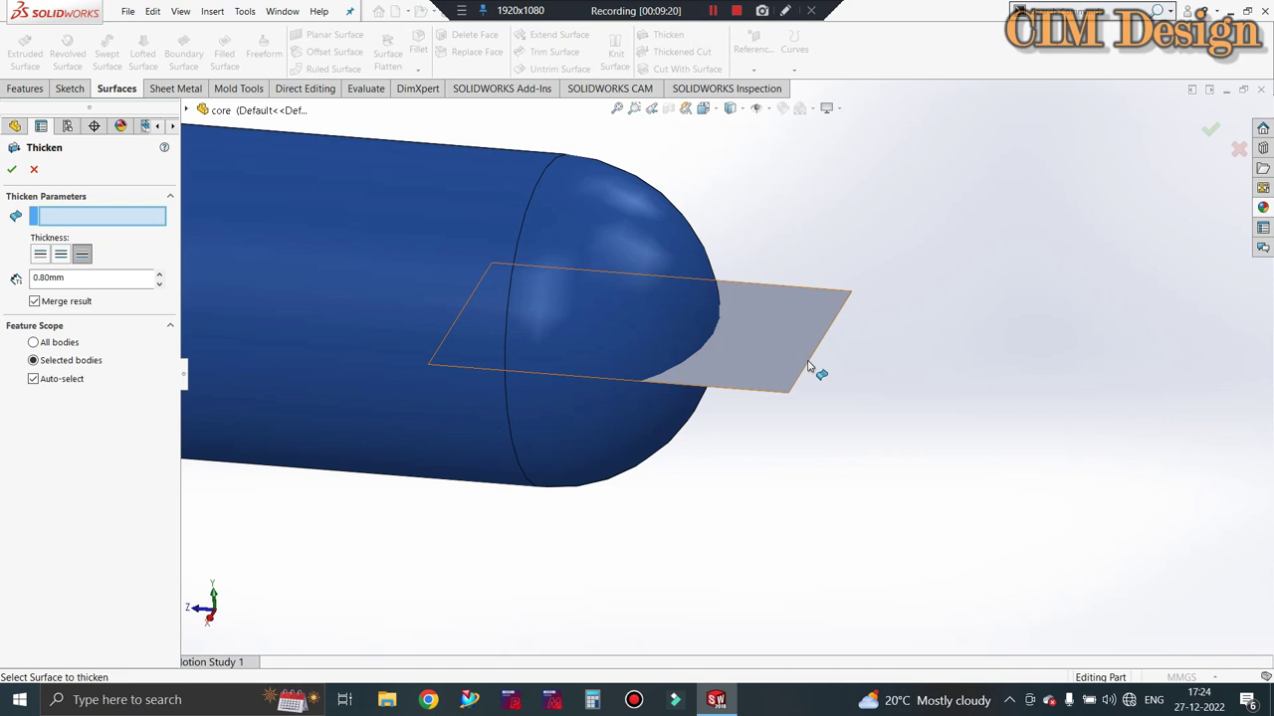
# Thicken the trimmed tab sheet by 0.80 mm into a solid slab (Thicken2).
pyautogui.click(806, 364)
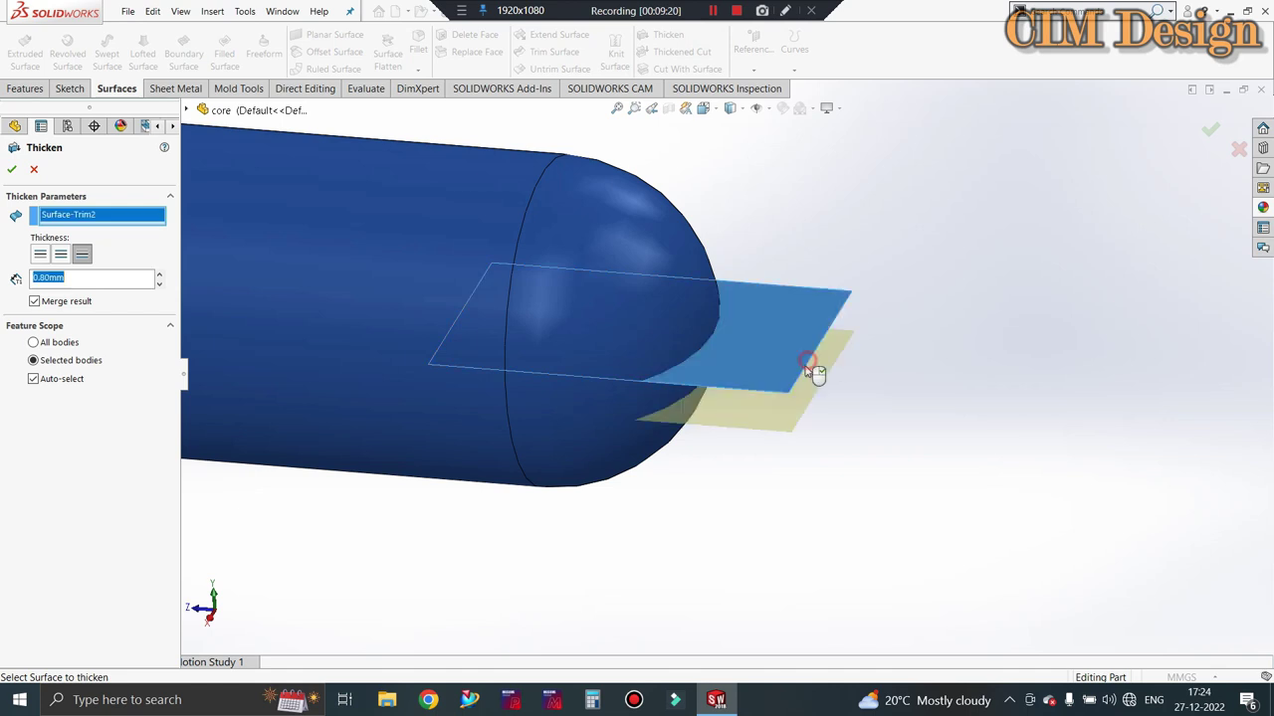
pyautogui.moveTo(966, 398); pyautogui.dragTo(692, 435, button='middle')
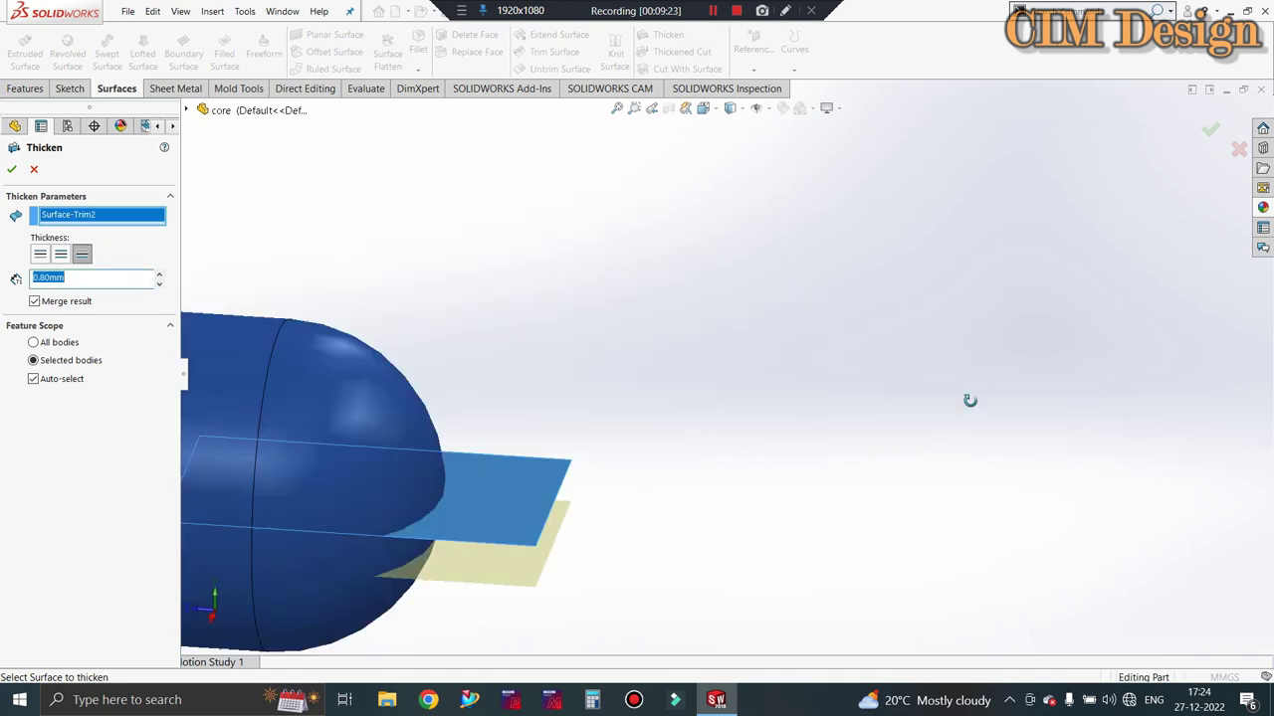
pyautogui.scroll(-2, 711, 523)
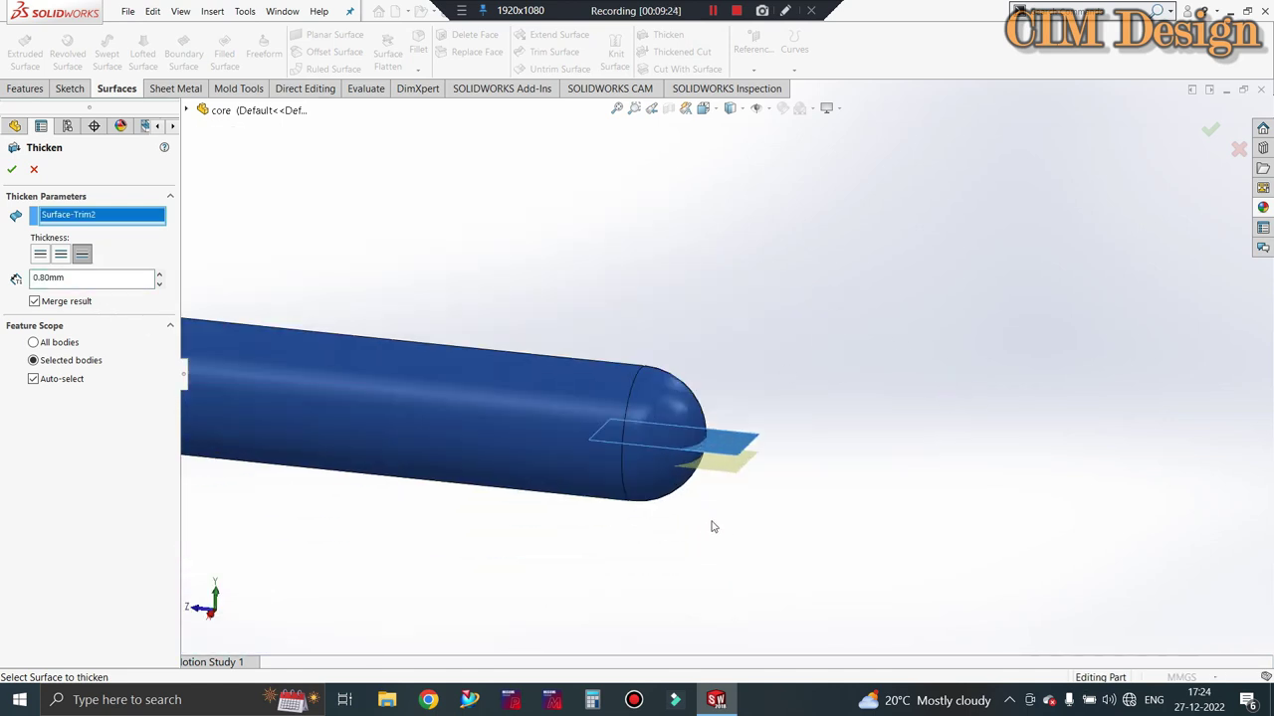
pyautogui.scroll(-2, 721, 506)
pyautogui.scroll(-3, 750, 378)
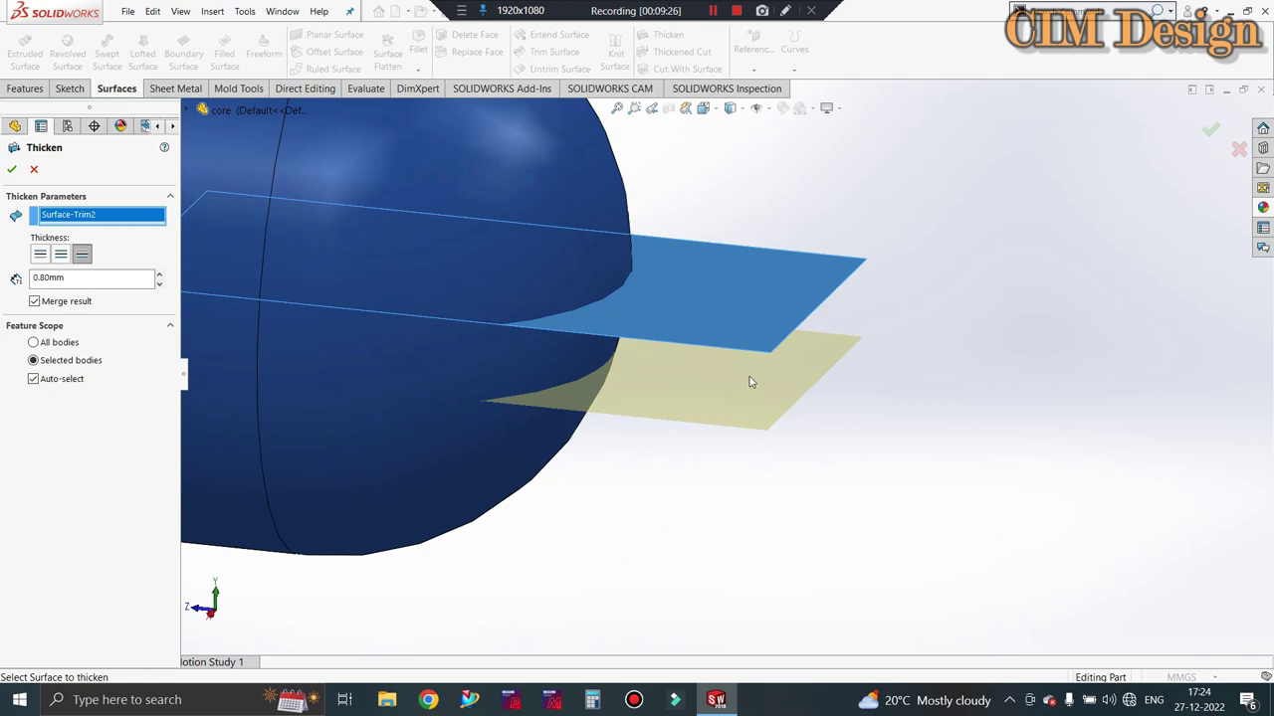
pyautogui.click(13, 172)
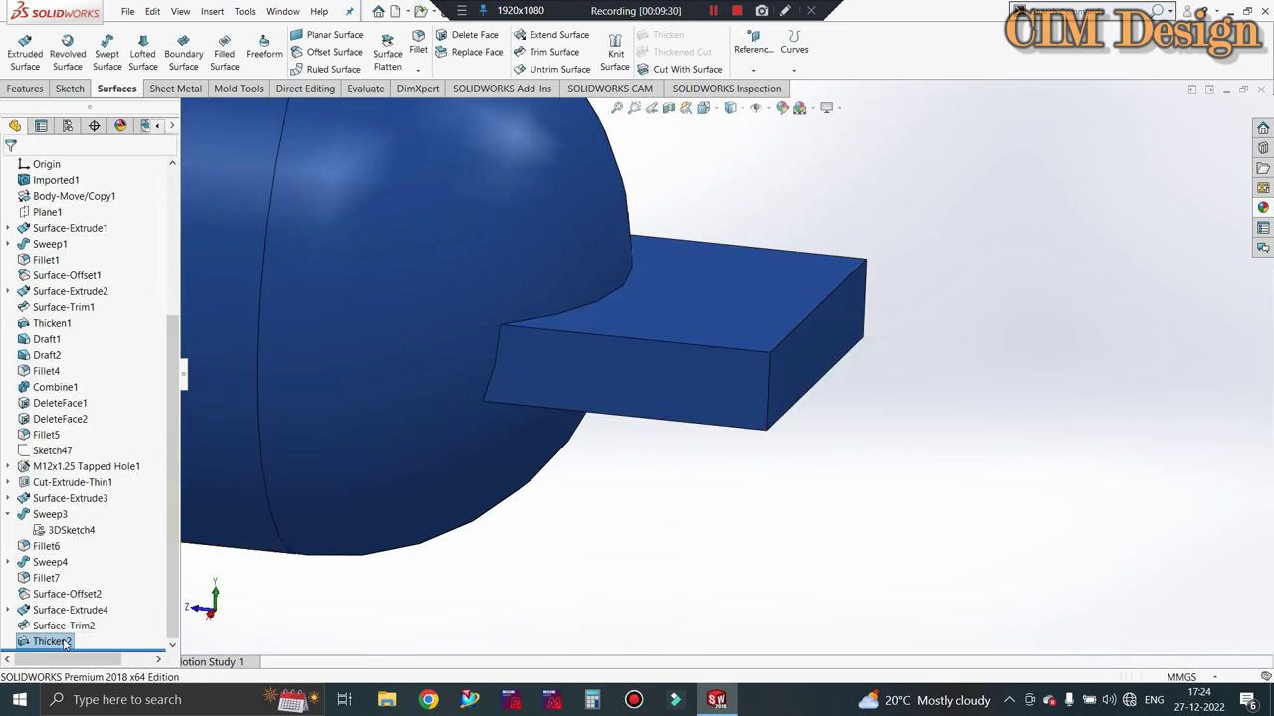
# Edit Thicken2 to turn off Merge result so the slab stays a separate body.
pyautogui.rightClick(66, 644)
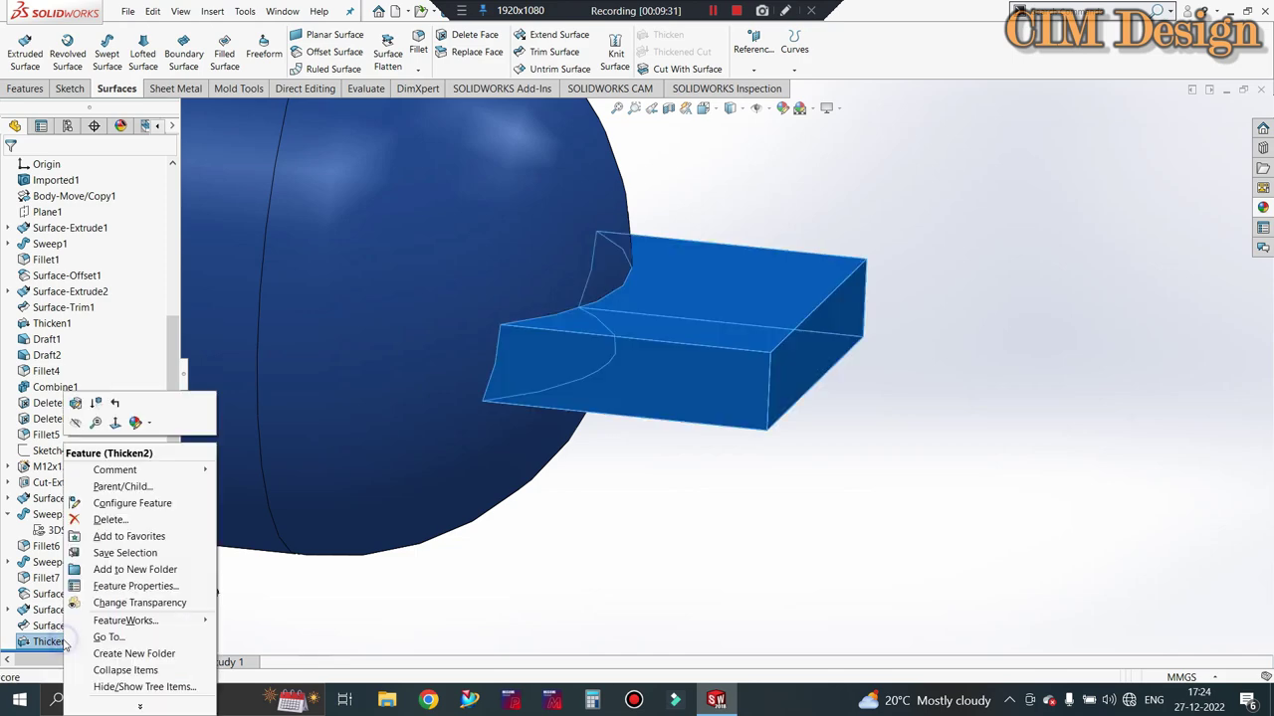
pyautogui.click(76, 403)
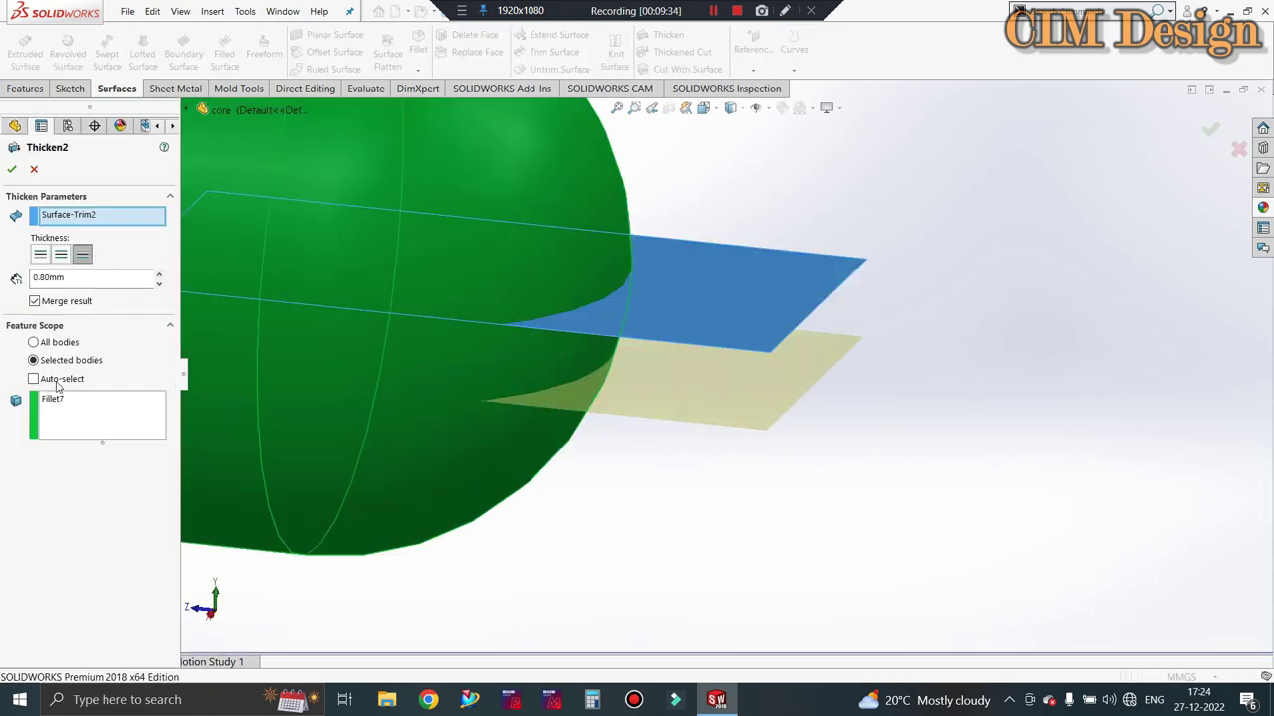
pyautogui.click(35, 302)
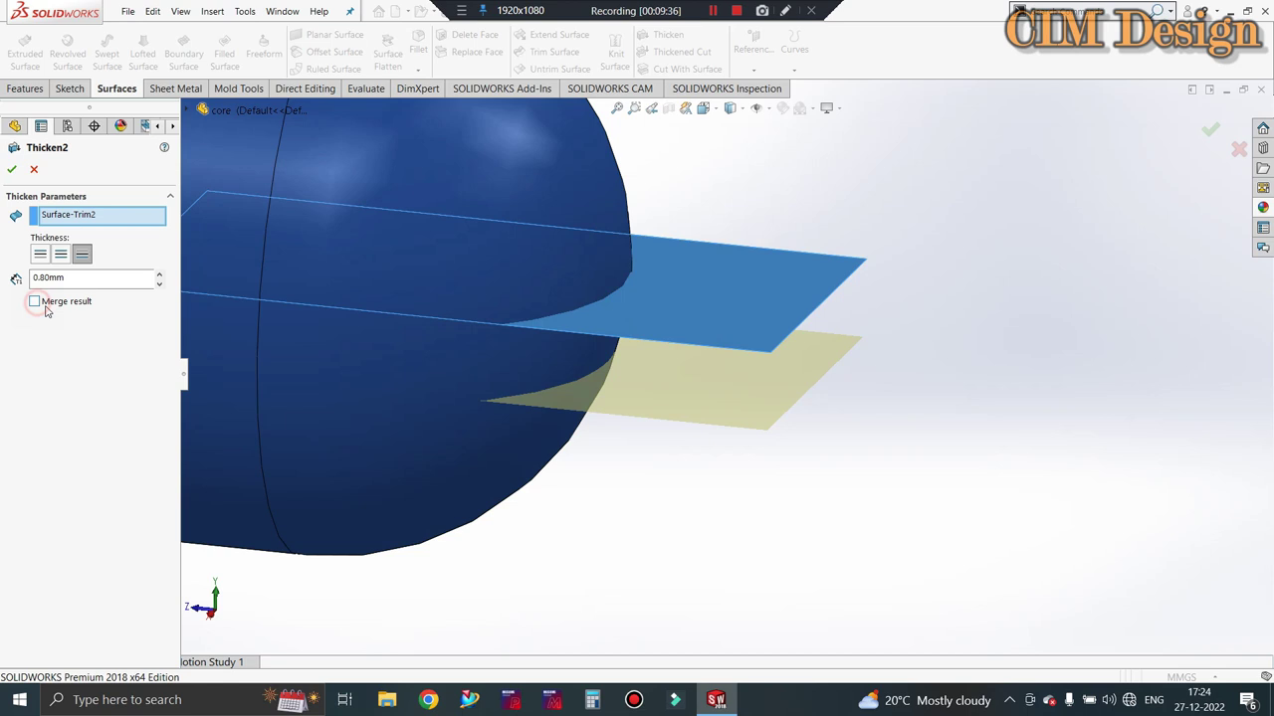
pyautogui.click(12, 169)
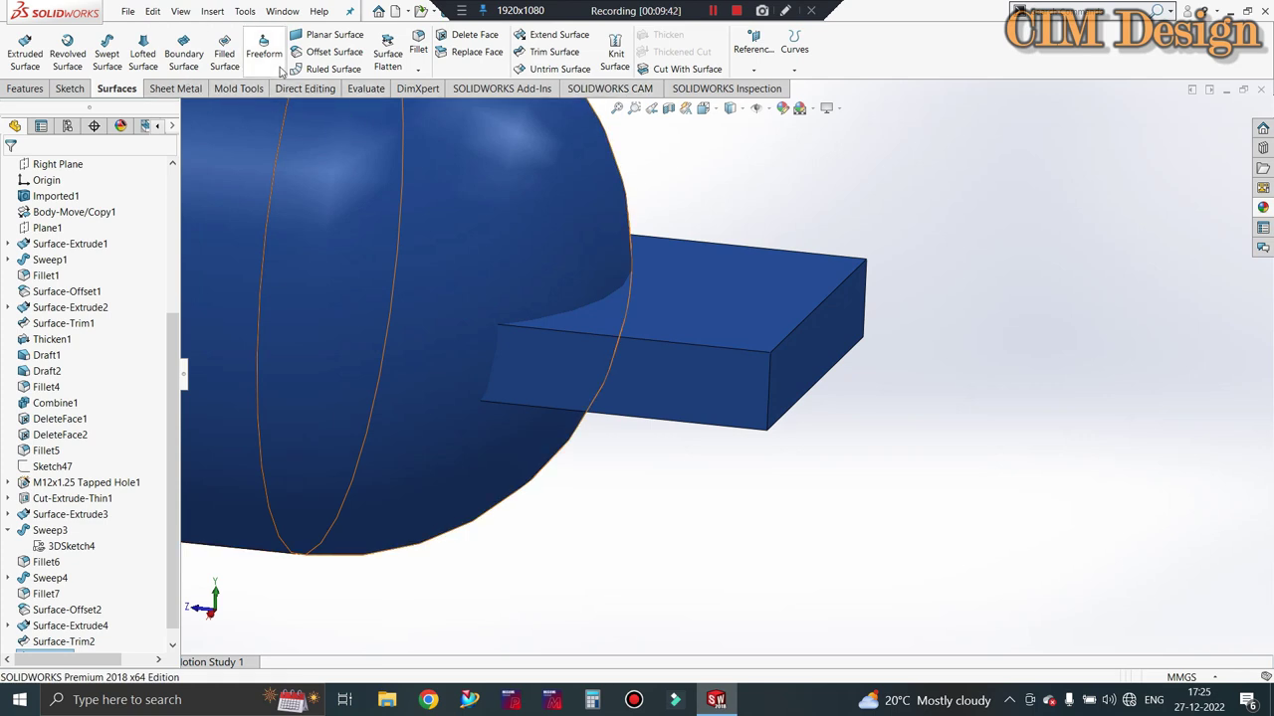
# Draft both tab side faces 8° using the tab's end face as neutral plane.
pyautogui.click(24, 89)
pyautogui.click(550, 50)
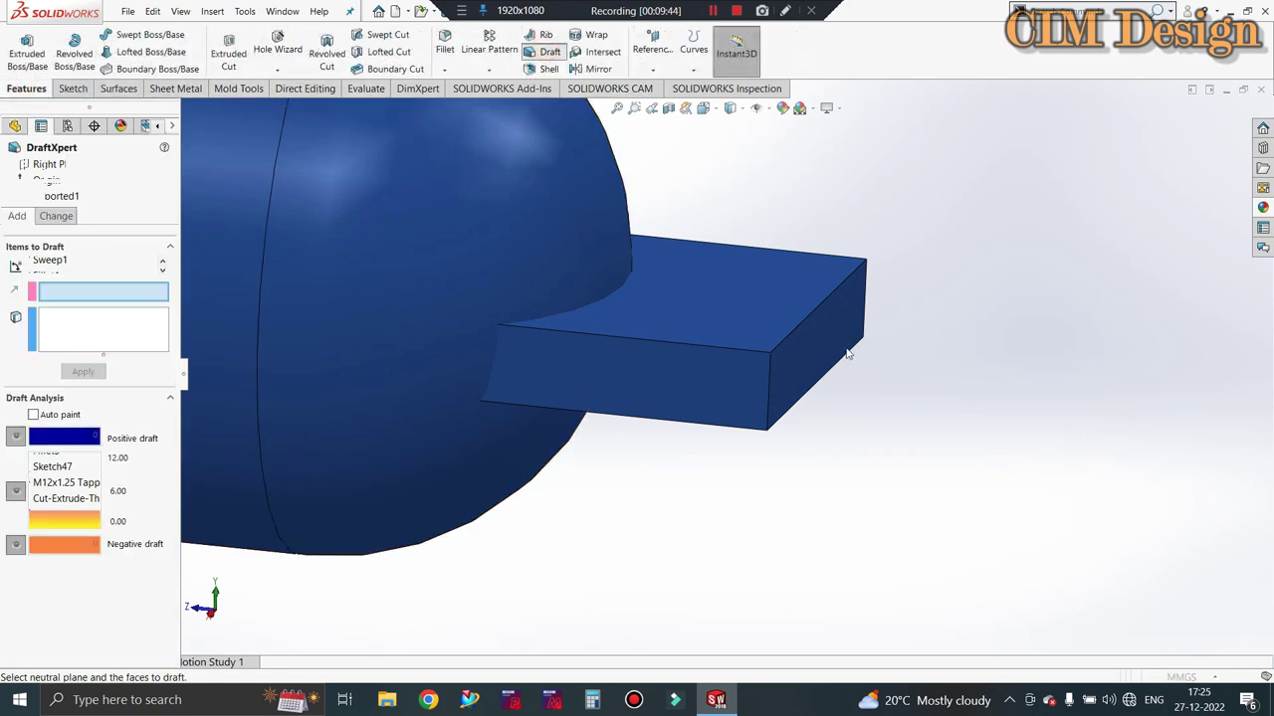
pyautogui.click(807, 368)
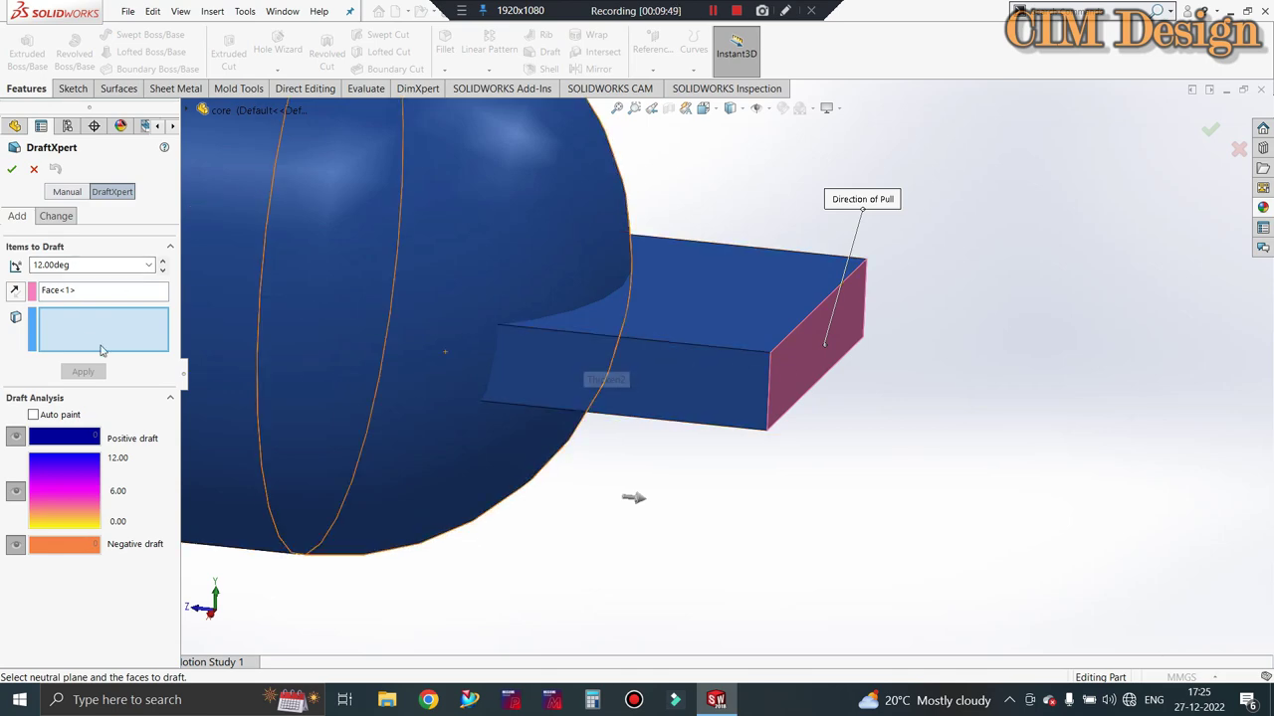
pyautogui.click(739, 387)
pyautogui.moveTo(875, 449); pyautogui.dragTo(1057, 262, button='middle')
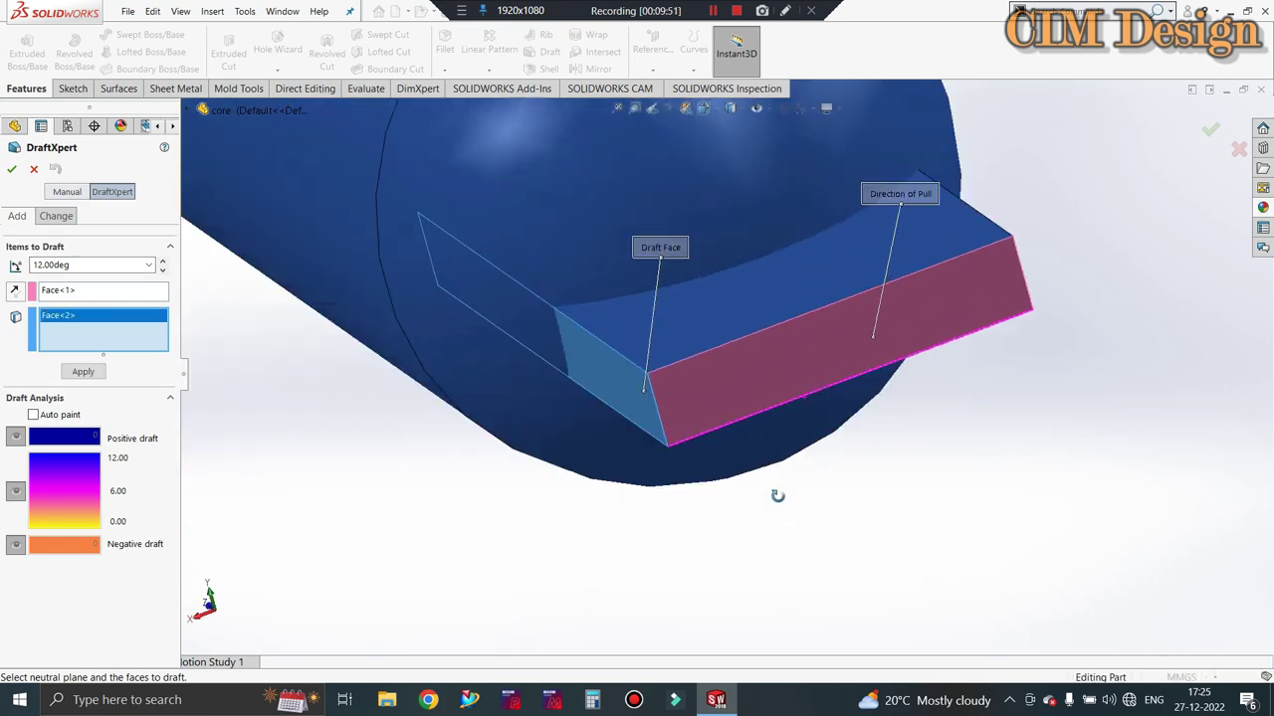
pyautogui.click(626, 412)
pyautogui.moveTo(626, 412); pyautogui.dragTo(983, 359, button='middle')
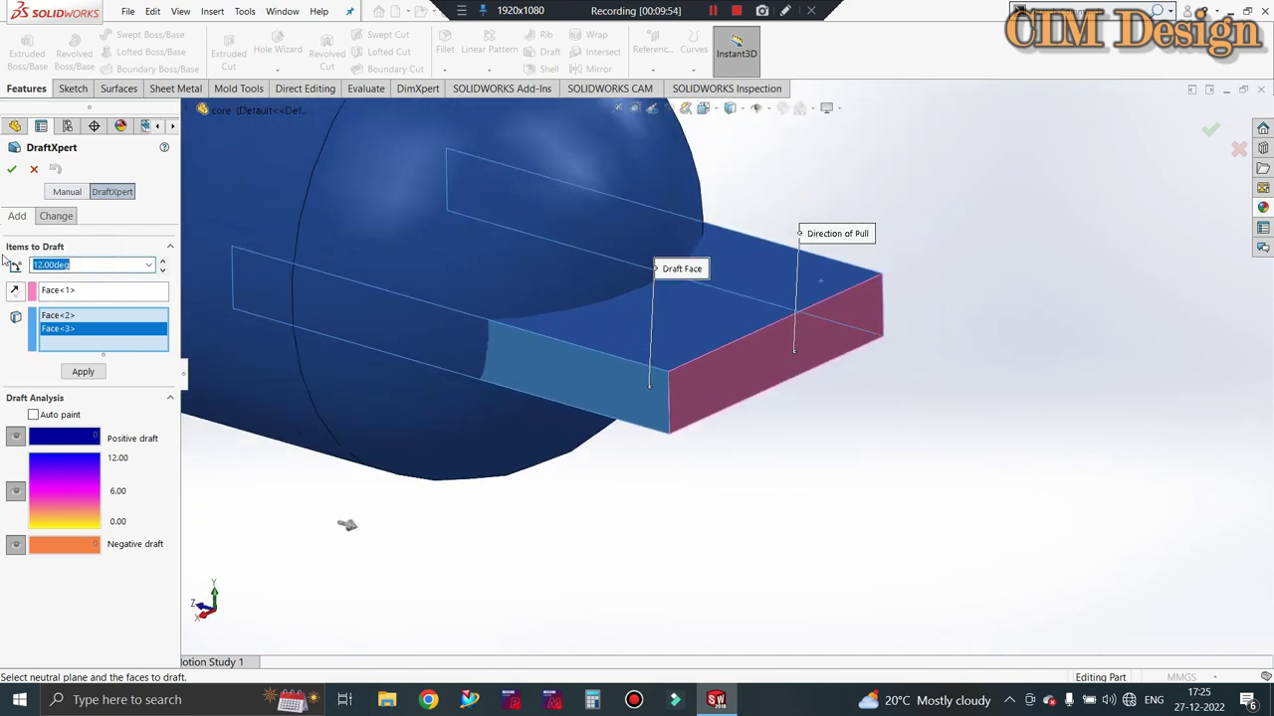
pyautogui.click(12, 171)
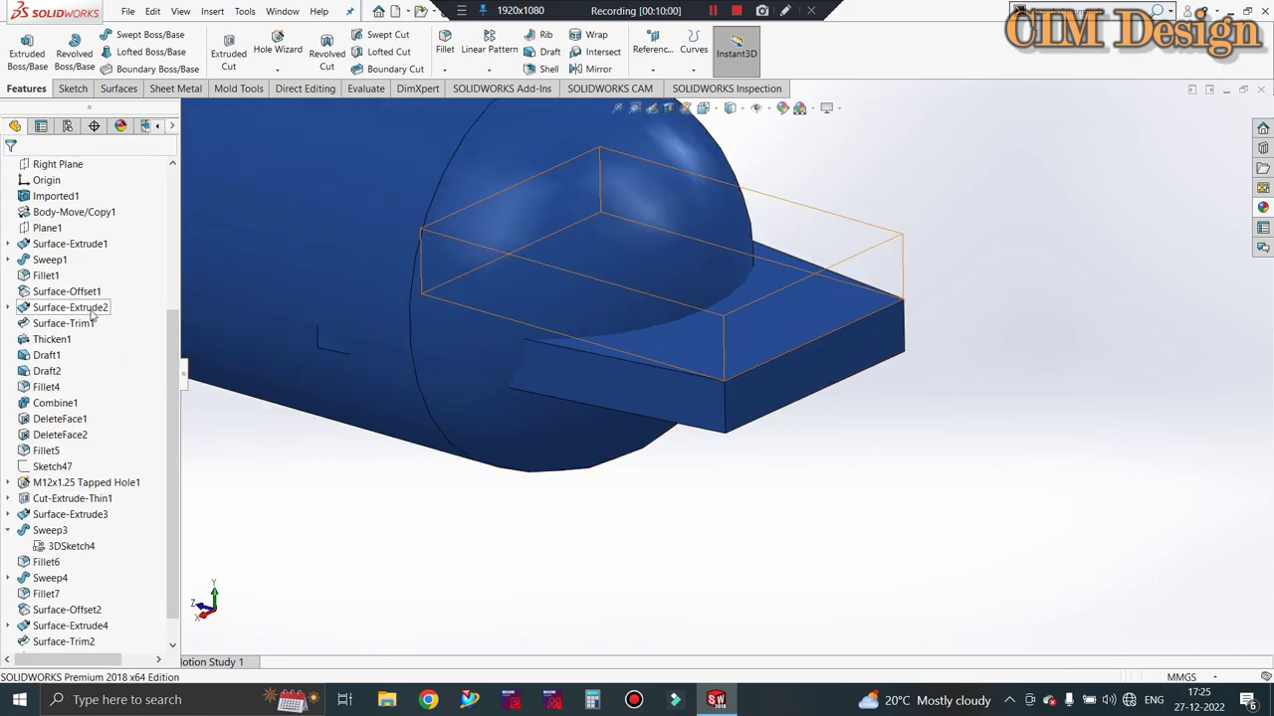
pyautogui.moveTo(662, 264); pyautogui.dragTo(626, 156, button='middle')
# Draft the tab's bottom face 15° from the same end-face neutral plane.
pyautogui.click(545, 52)
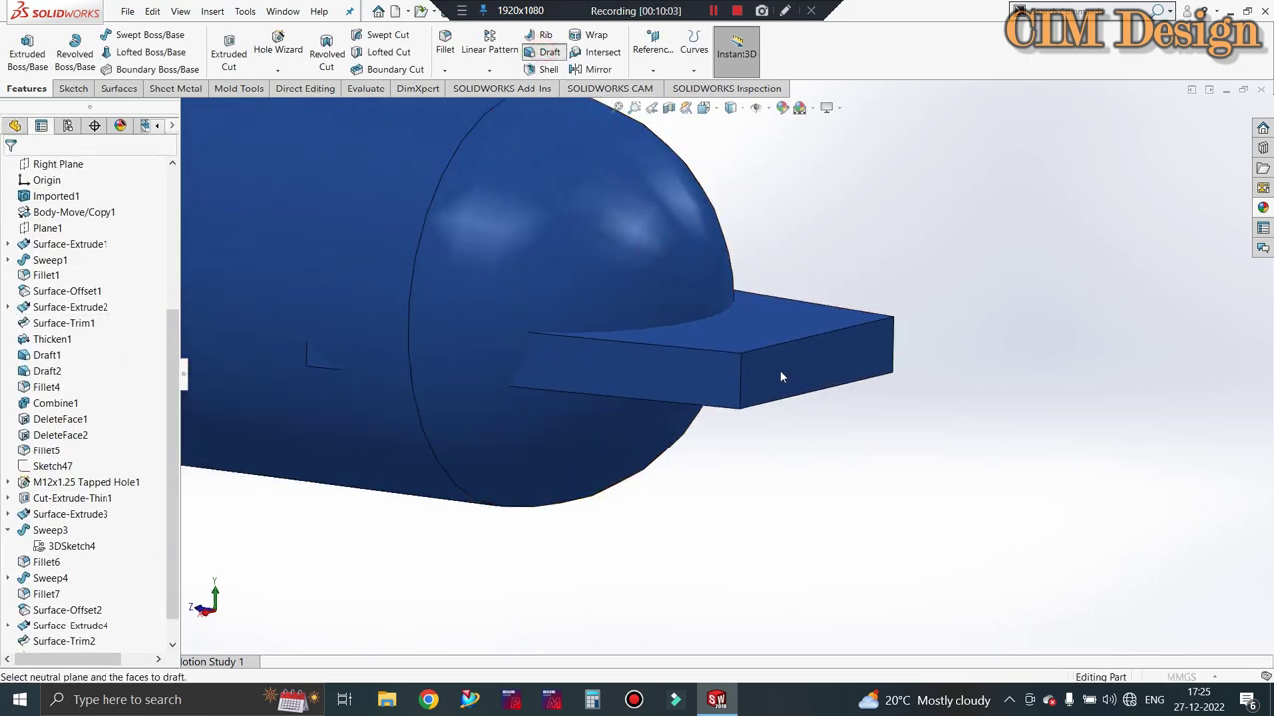
pyautogui.click(784, 369)
pyautogui.moveTo(445, 464); pyautogui.dragTo(776, 505, button='middle')
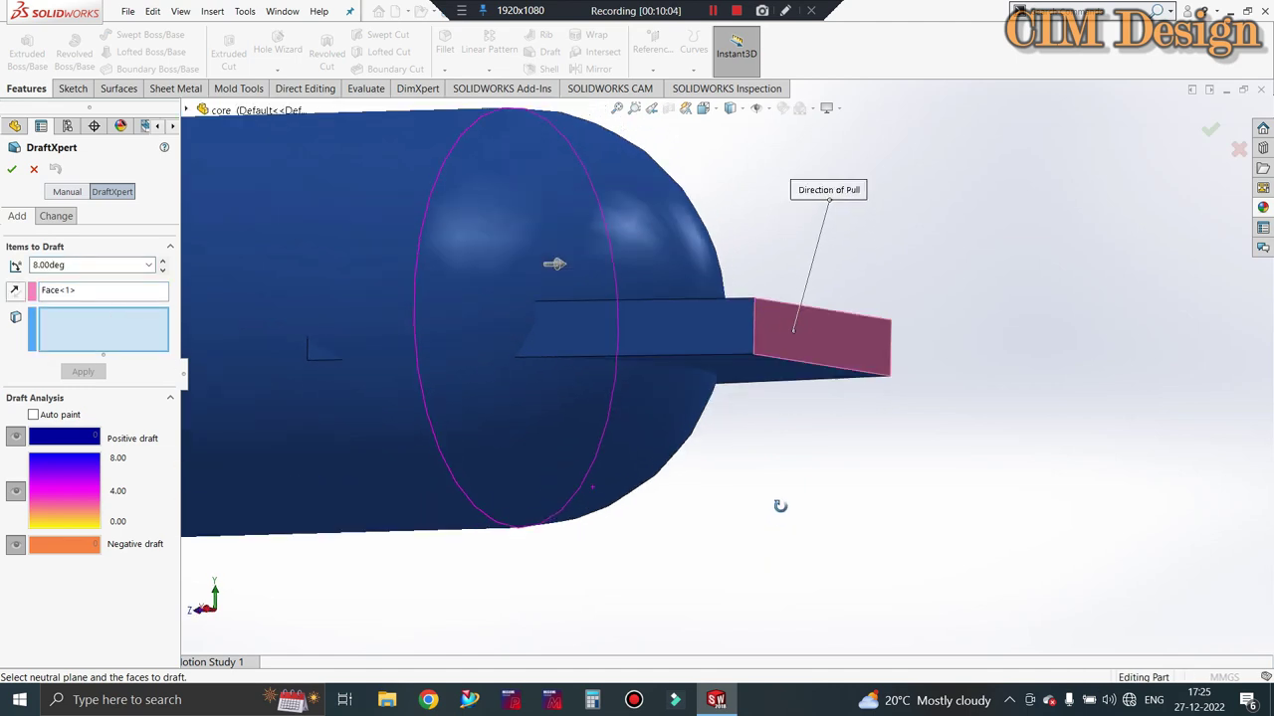
pyautogui.click(754, 380)
pyautogui.click(83, 269)
pyautogui.write('15')
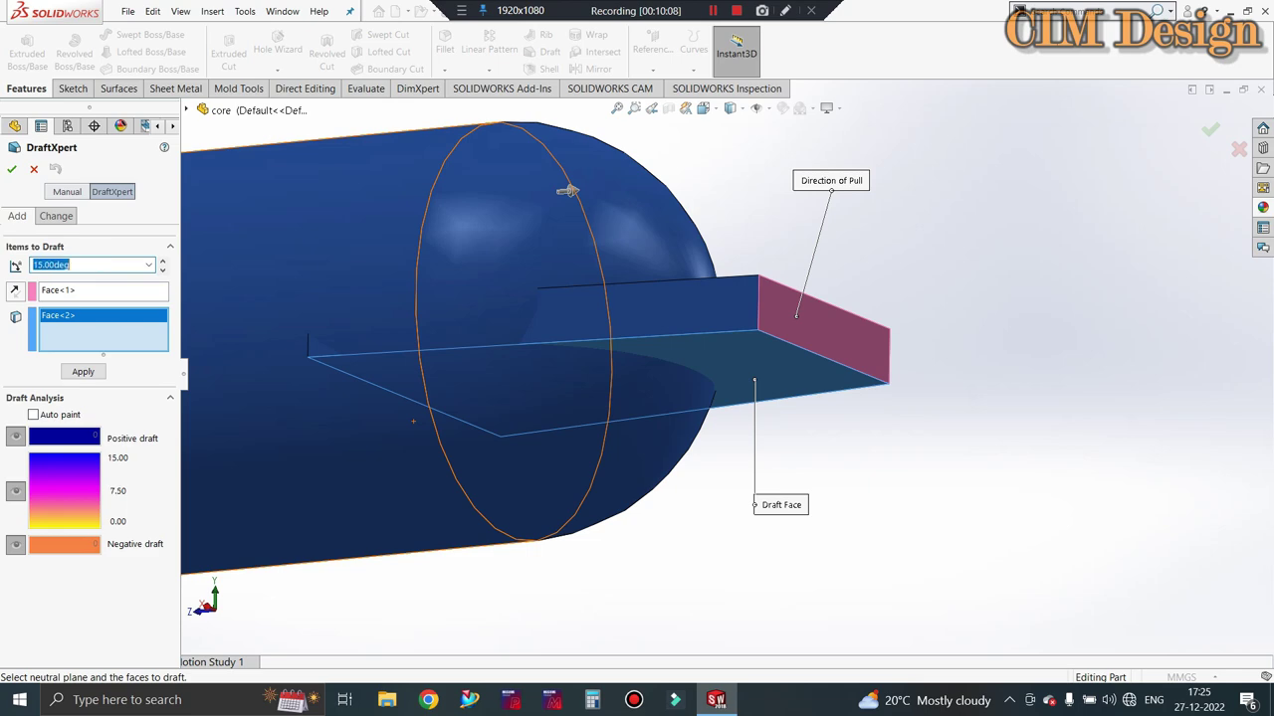
pyautogui.click(11, 171)
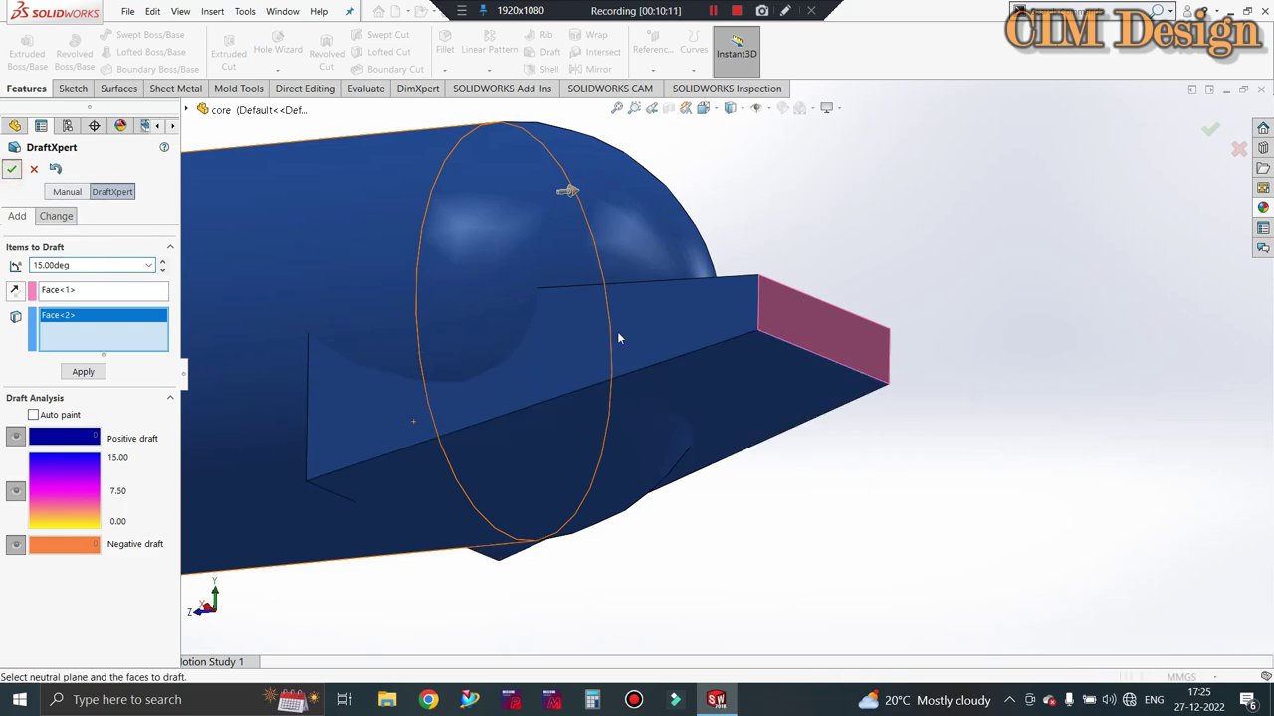
pyautogui.moveTo(617, 332)
pyautogui.mouseDown(button='middle')
pyautogui.moveTo(769, 373)
pyautogui.moveTo(736, 329)
pyautogui.moveTo(642, 350)
pyautogui.mouseUp(button='middle')
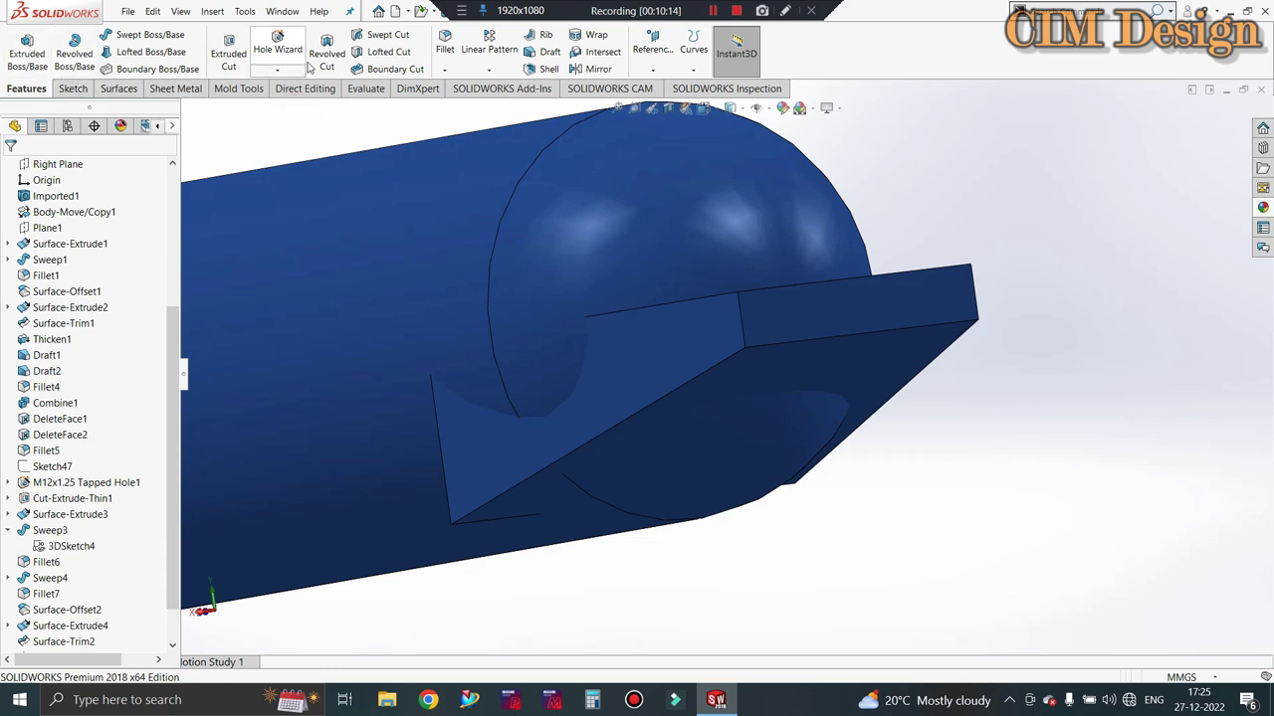
# Round the tab's long lower drafted edge with a 1 mm fillet instead of 3 mm.
pyautogui.click(446, 42)
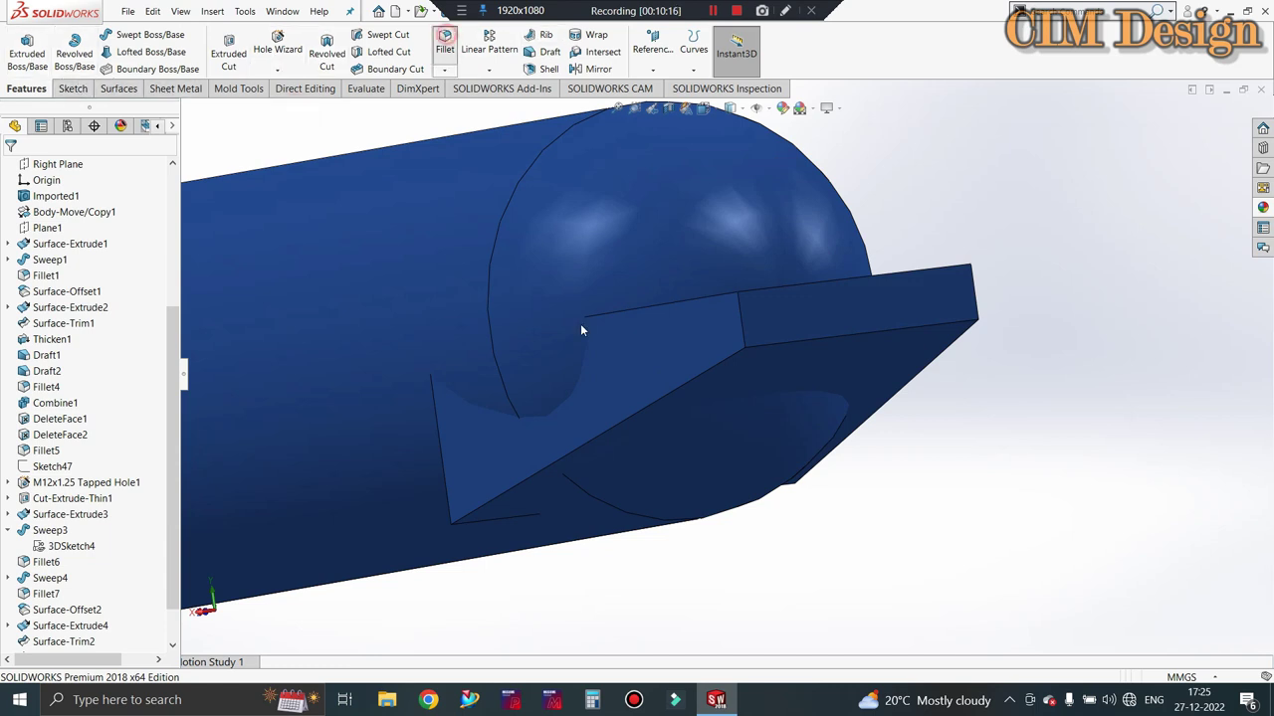
pyautogui.click(616, 424)
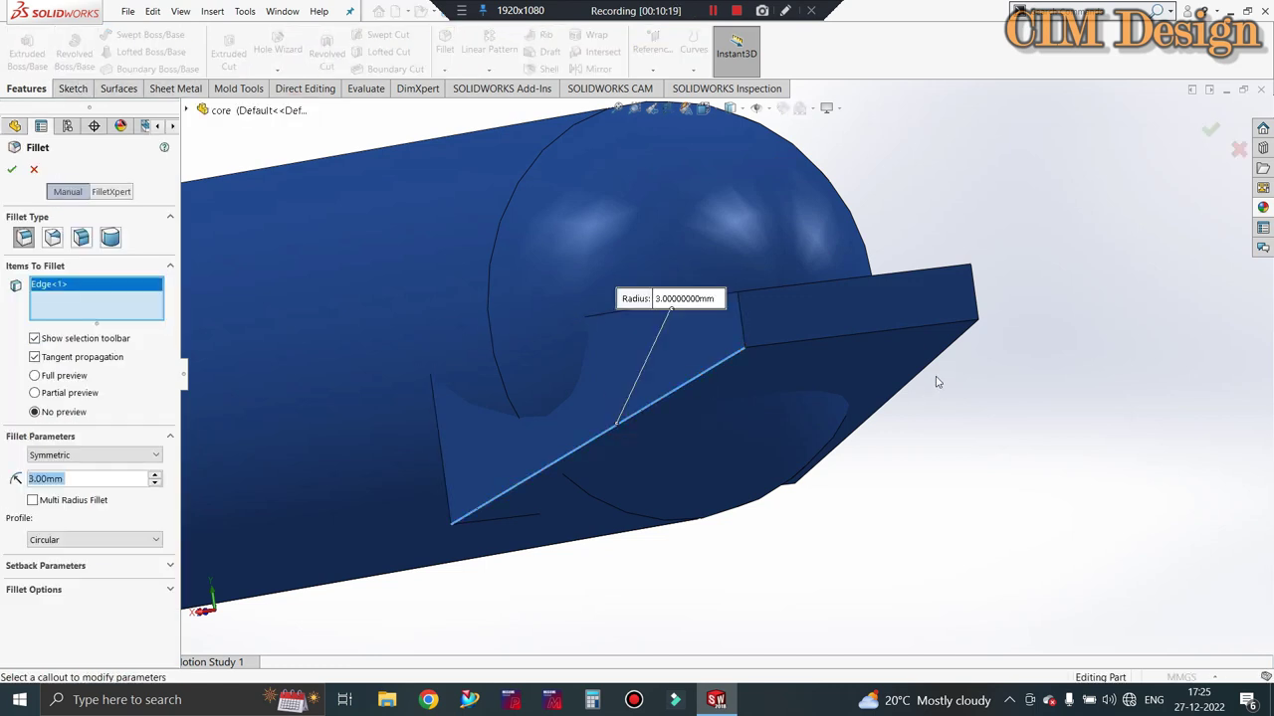
pyautogui.click(82, 309)
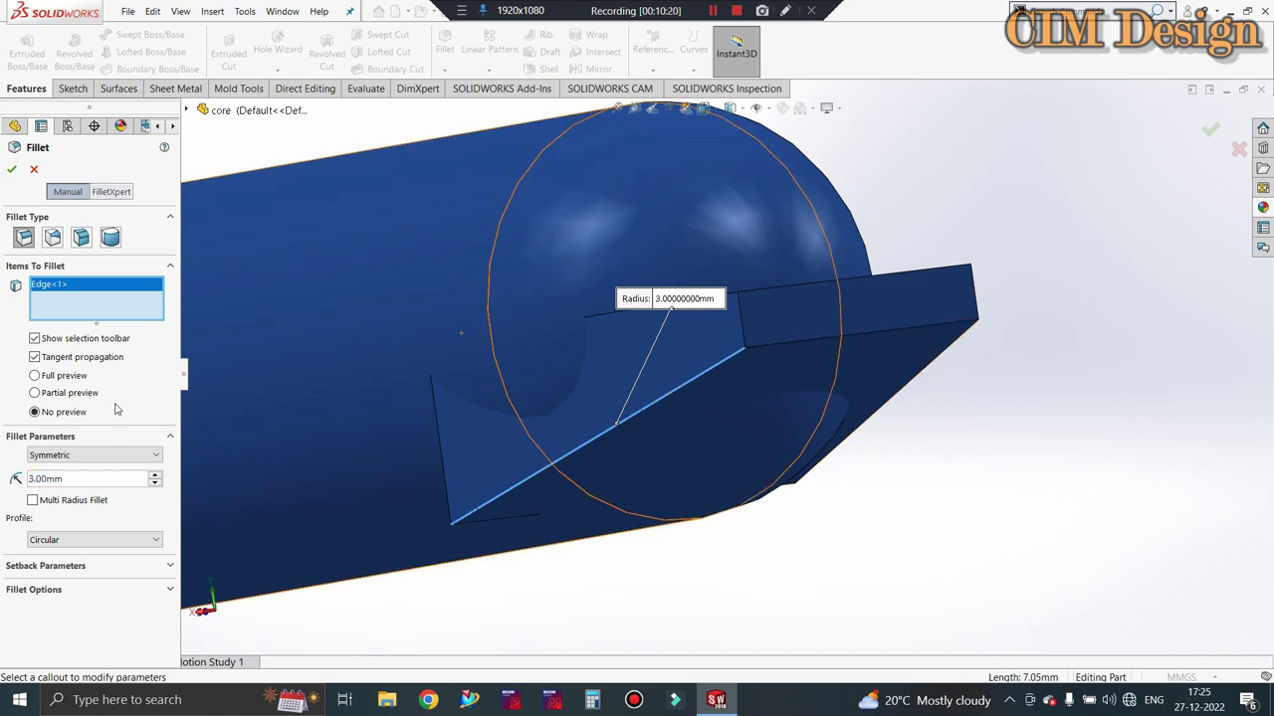
pyautogui.moveTo(104, 479); pyautogui.dragTo(37, 480)
pyautogui.write('1')
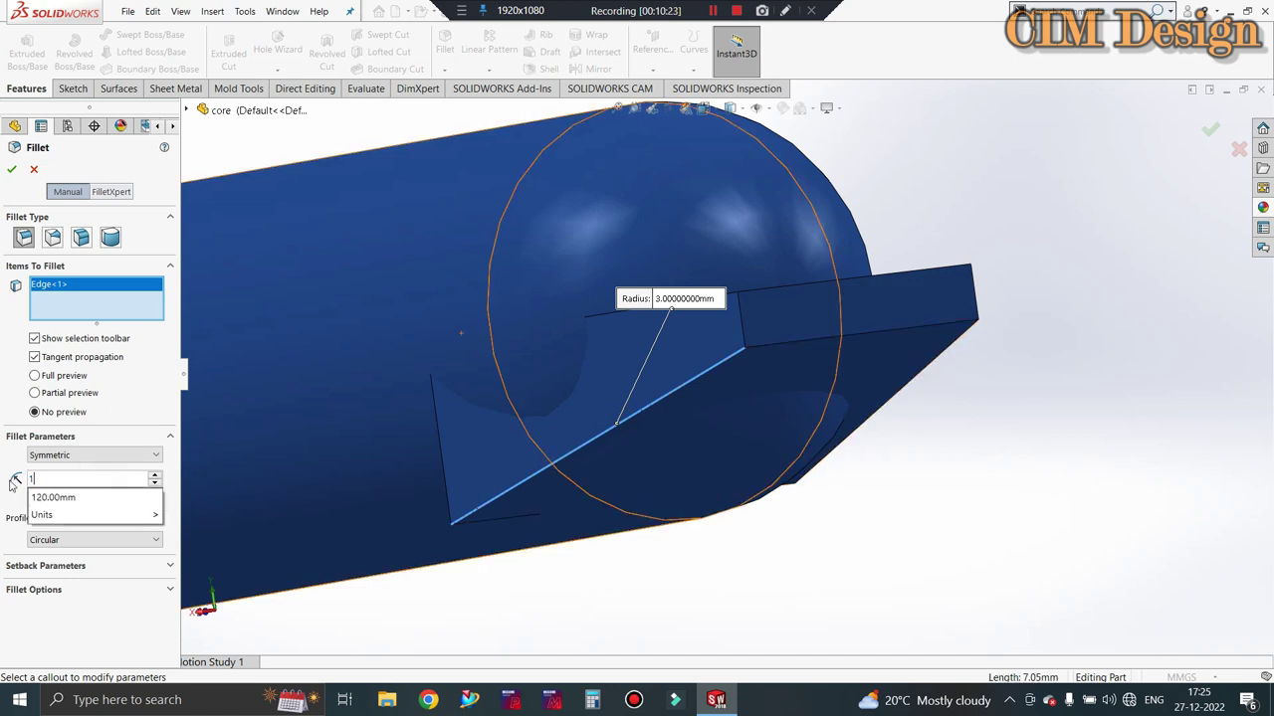
pyautogui.press('Return')
pyautogui.click(11, 171)
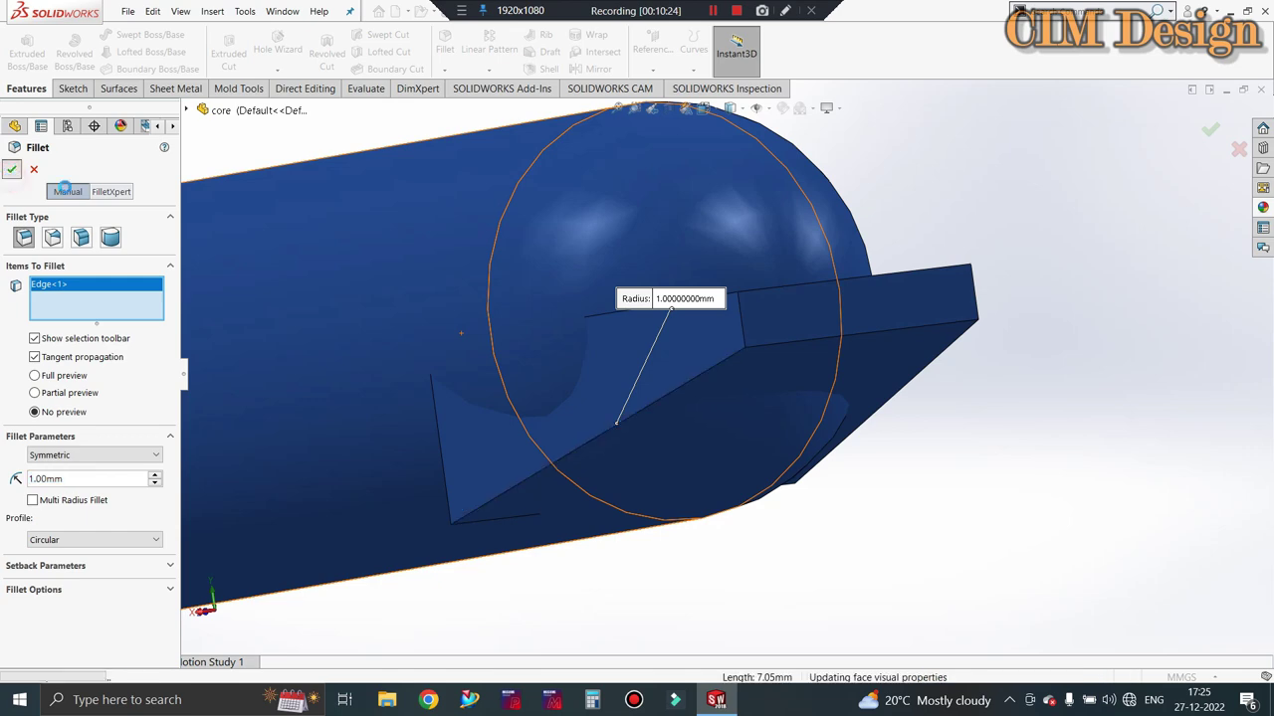
pyautogui.scroll(3, 702, 348)
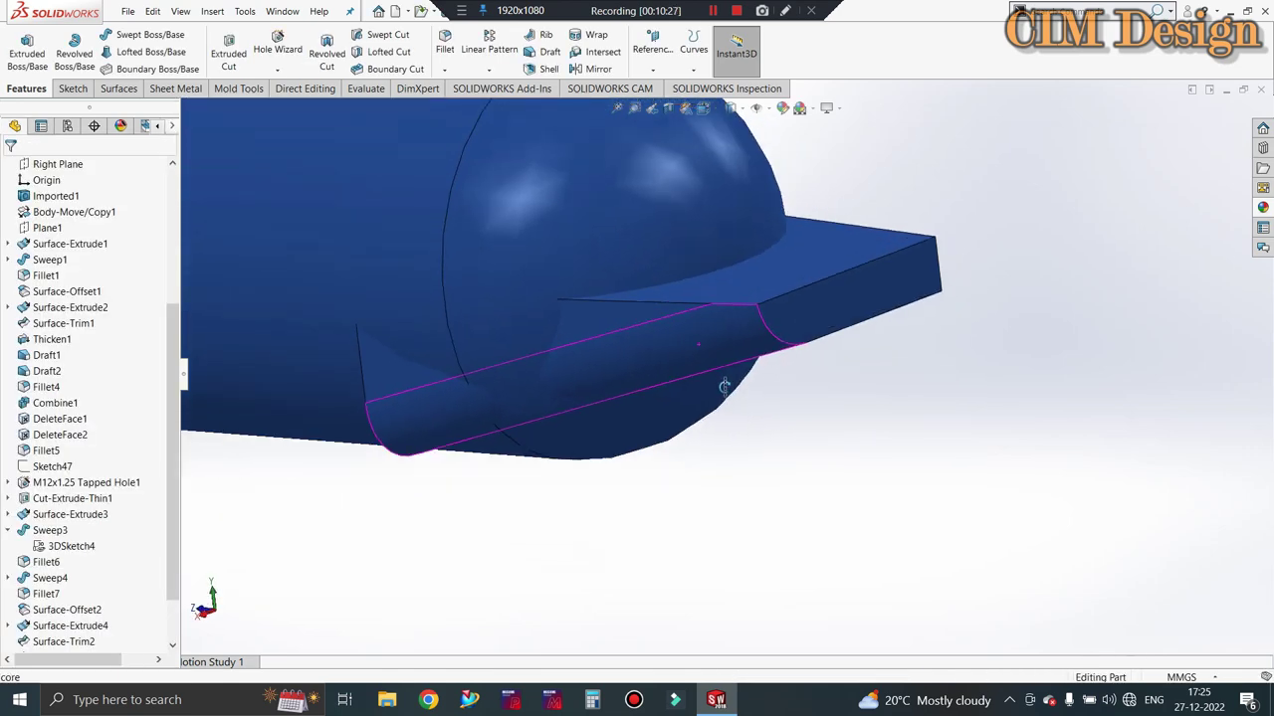
pyautogui.scroll(2, 712, 277)
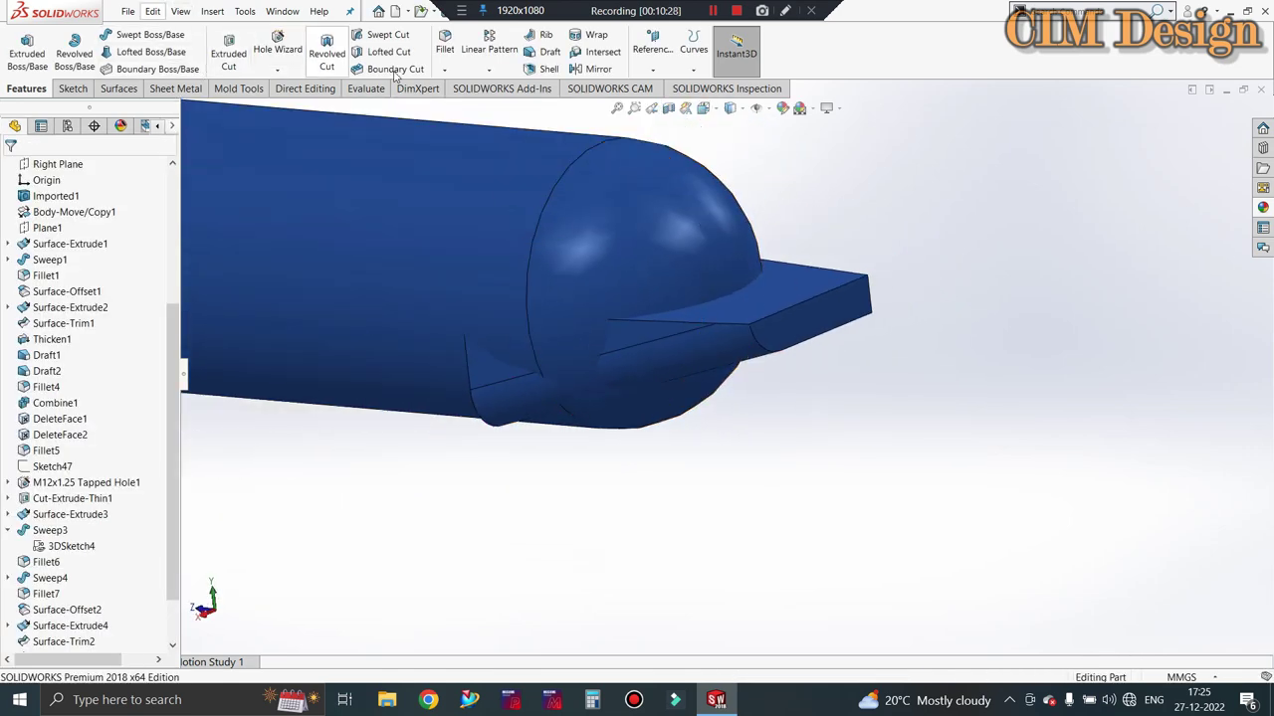
# Combine the Fillet7 and Fillet8 bodies into a single solid using Add.
pyautogui.click(305, 88)
pyautogui.click(359, 48)
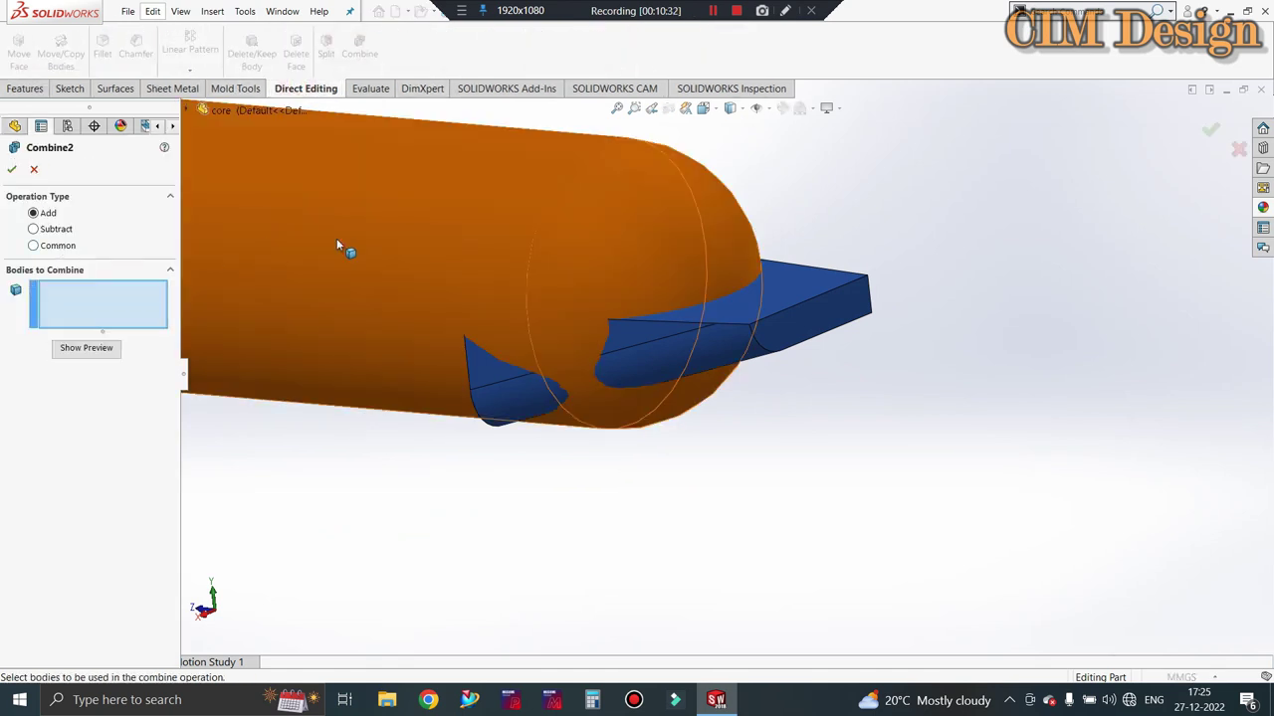
pyautogui.click(438, 246)
pyautogui.click(764, 335)
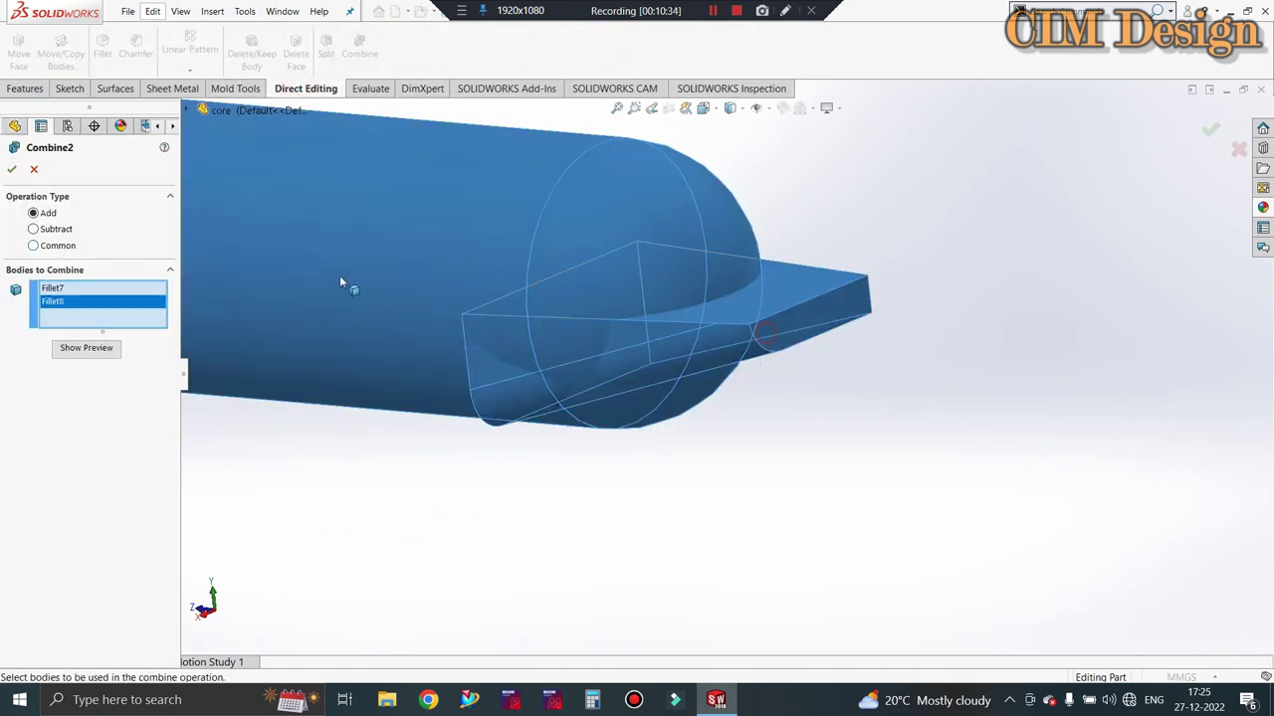
pyautogui.click(10, 170)
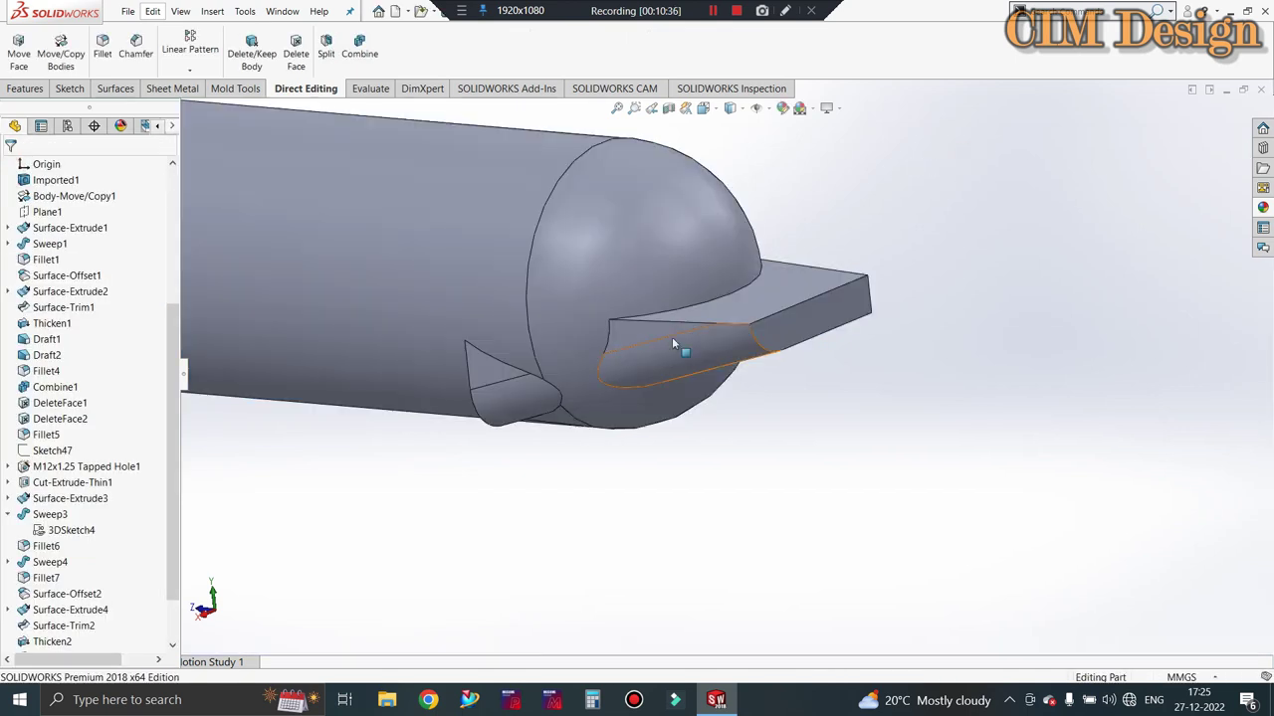
# Delete and patch the four leftover fin faces beside the tab.
pyautogui.moveTo(672, 345); pyautogui.dragTo(651, 325, button='middle')
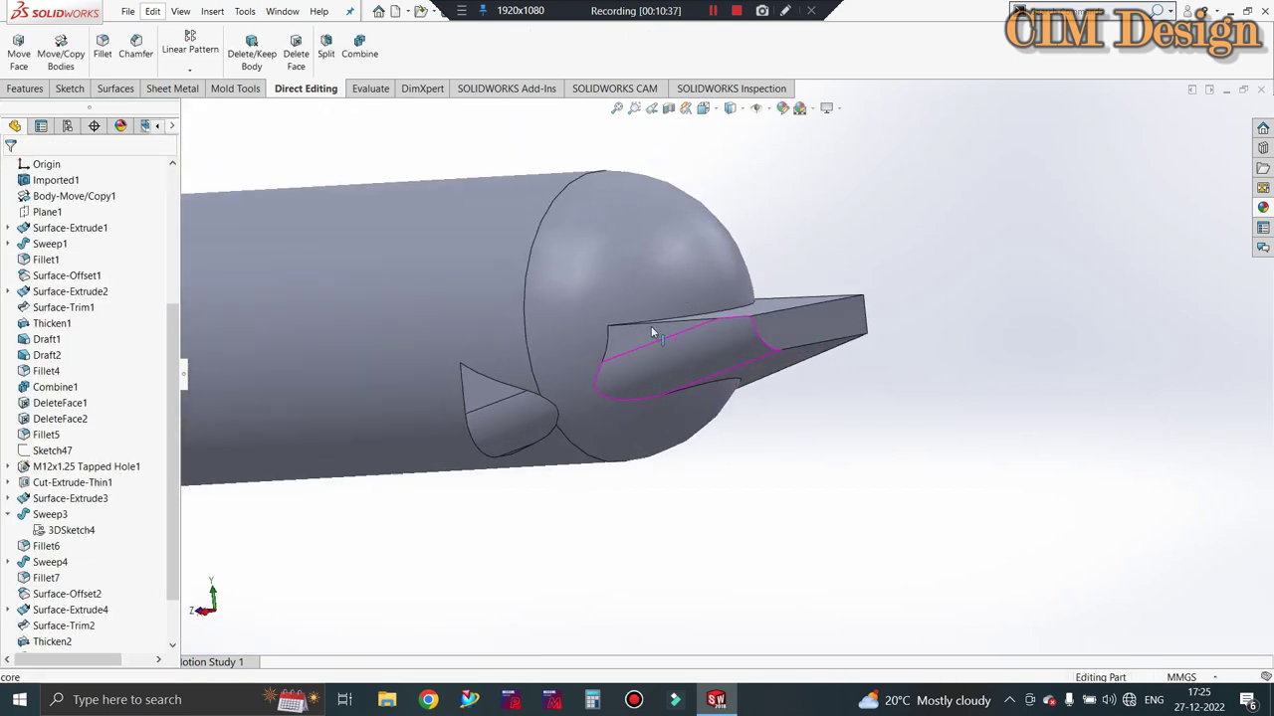
pyautogui.click(312, 47)
pyautogui.moveTo(446, 379); pyautogui.dragTo(419, 457, button='middle')
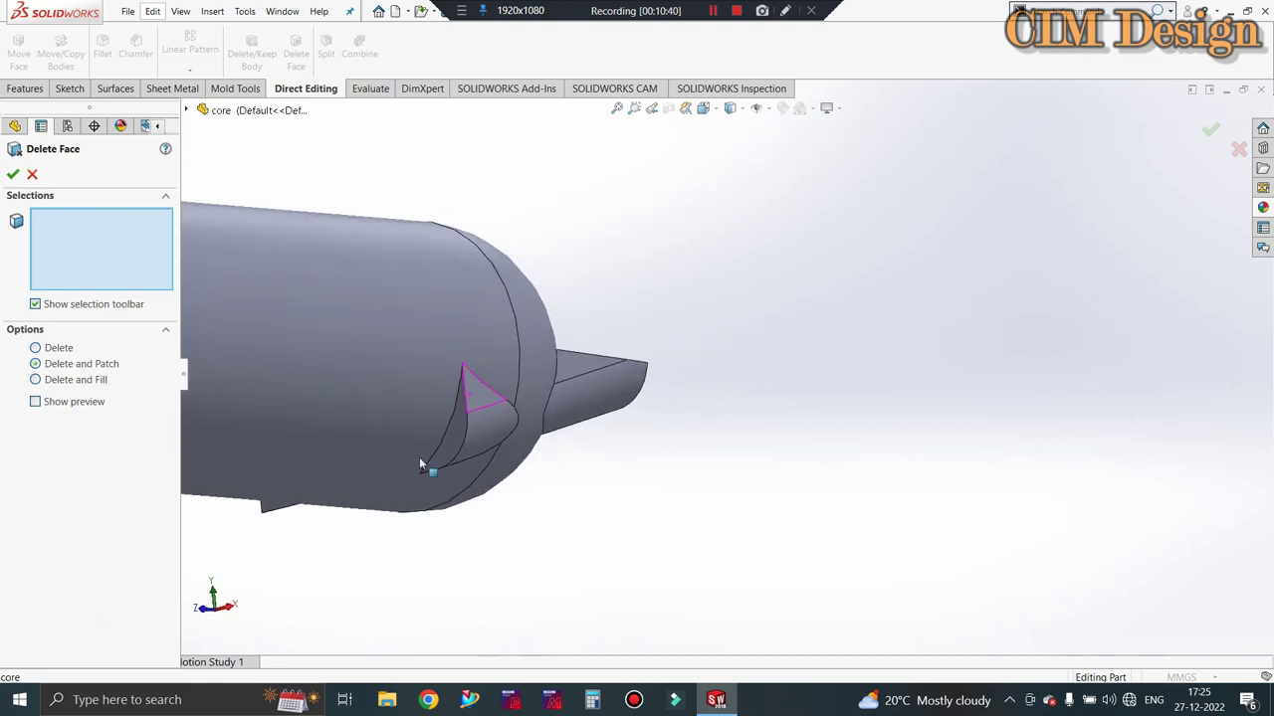
pyautogui.scroll(3, 546, 378)
pyautogui.click(543, 381)
pyautogui.click(584, 323)
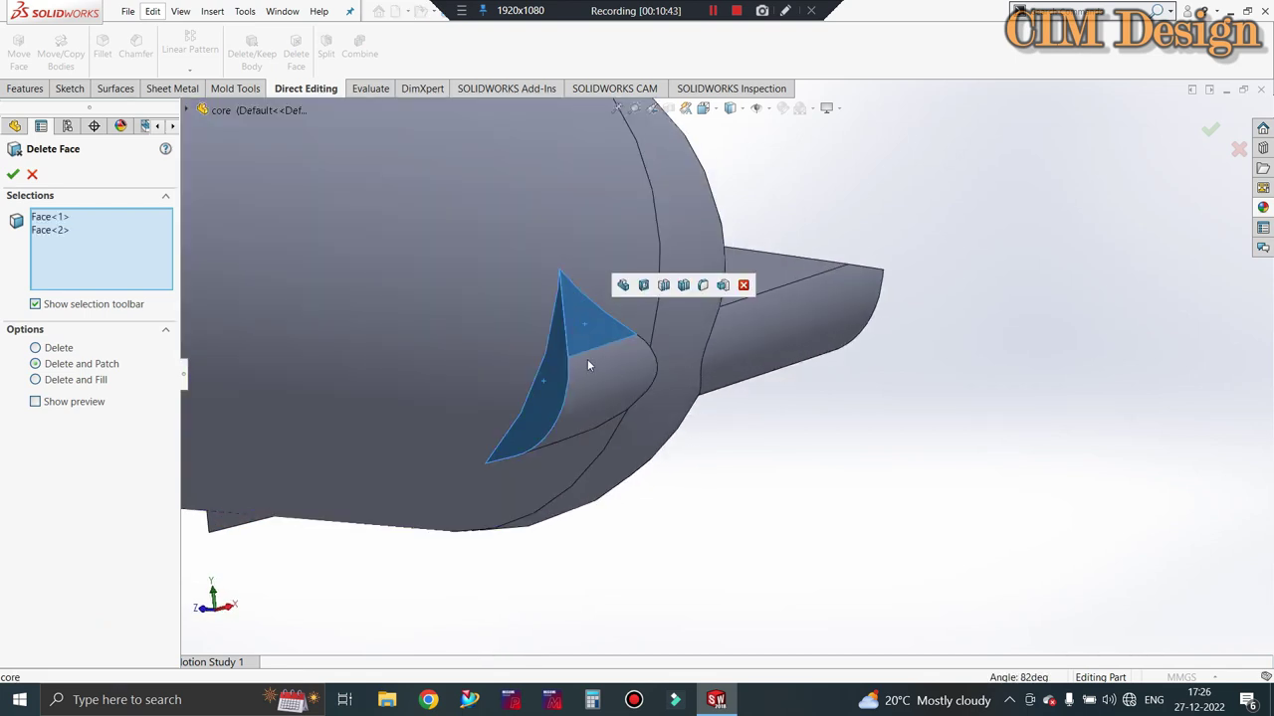
pyautogui.click(595, 375)
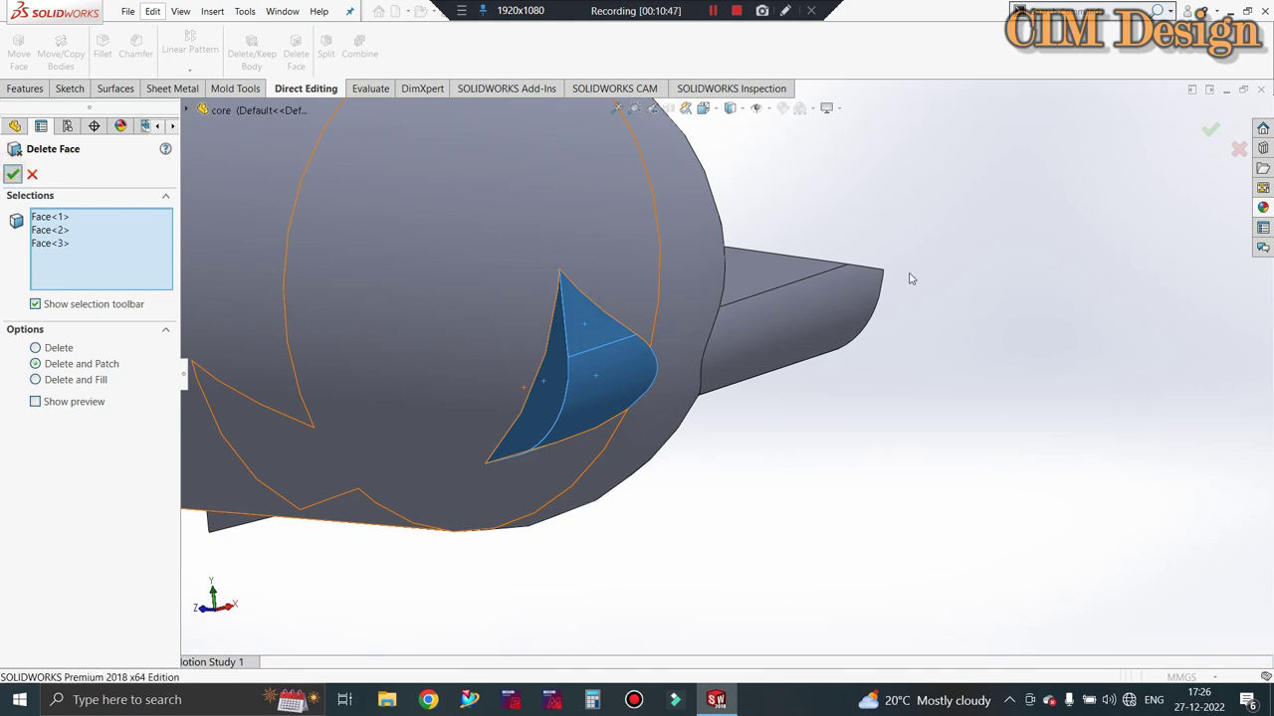
pyautogui.moveTo(576, 284)
pyautogui.mouseDown(button='middle')
pyautogui.moveTo(654, 455)
pyautogui.moveTo(583, 398)
pyautogui.moveTo(433, 446)
pyautogui.mouseUp(button='middle')
pyautogui.click(428, 426)
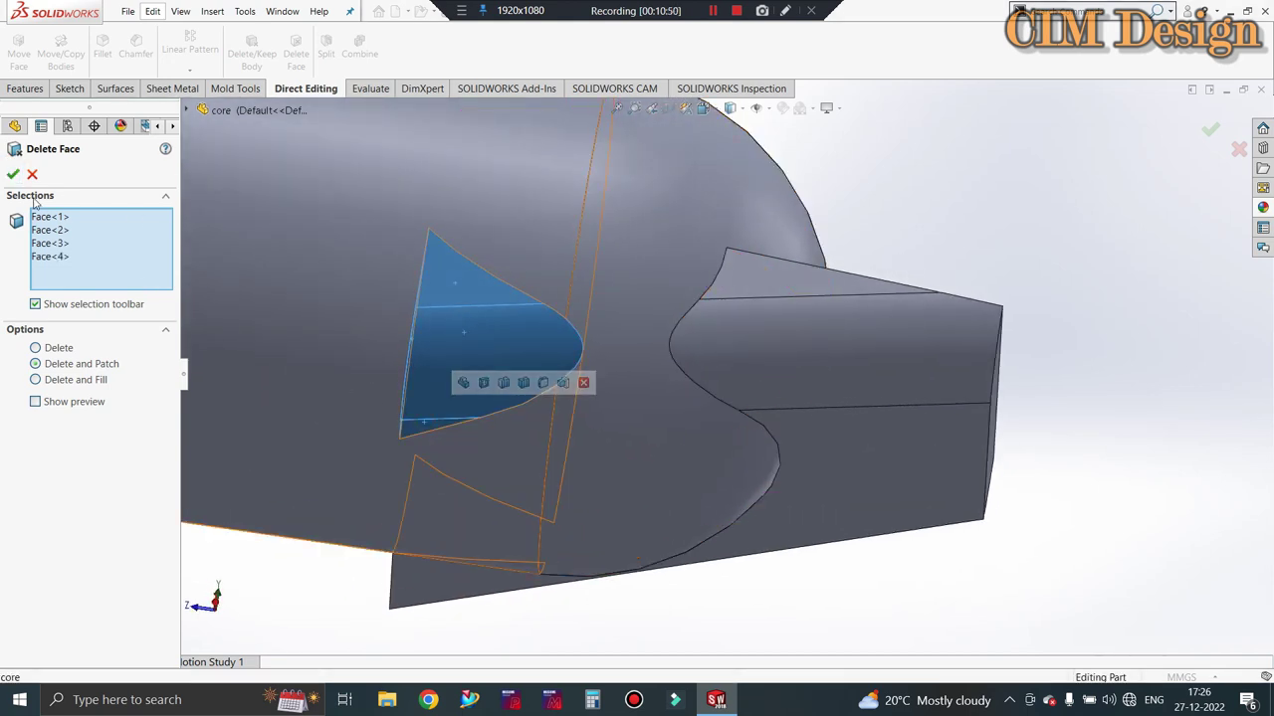
pyautogui.press('Return')
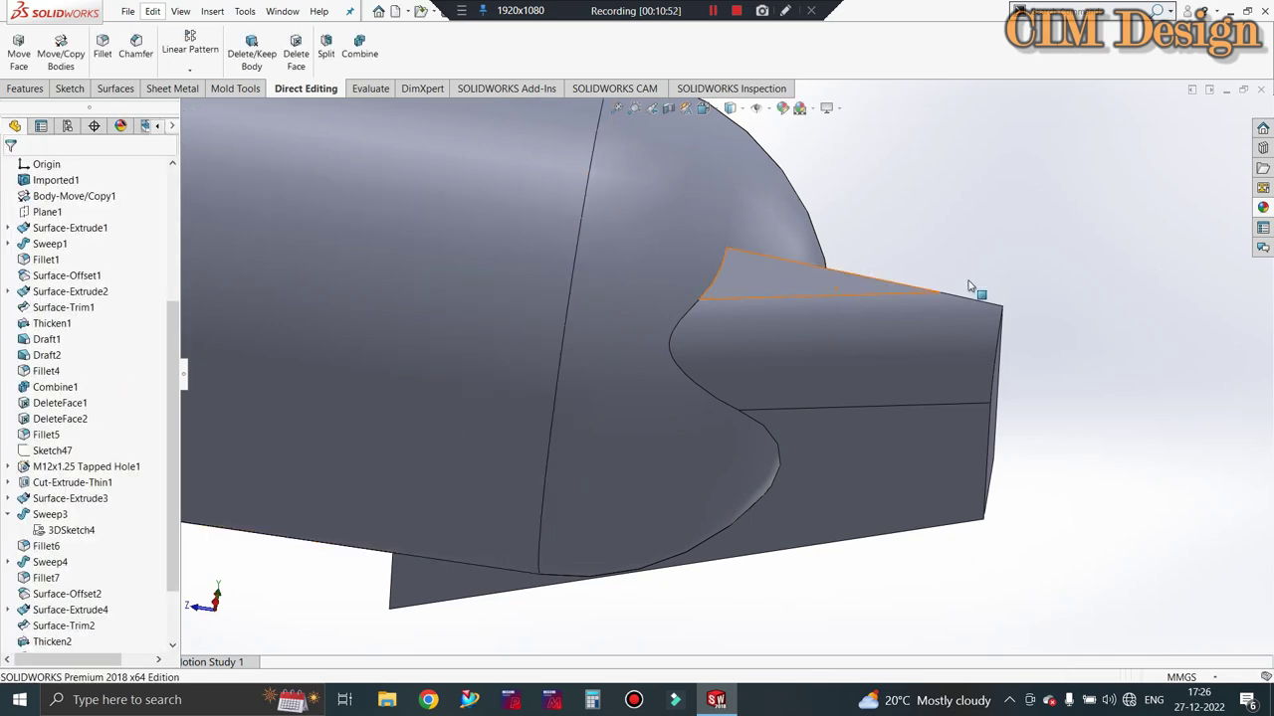
# Try a separate 1 mm fillet on a tab edge, then undo it.
pyautogui.moveTo(989, 310)
pyautogui.mouseDown(button='middle')
pyautogui.moveTo(896, 278)
pyautogui.moveTo(850, 359)
pyautogui.mouseUp(button='middle')
pyautogui.scroll(3, 851, 356)
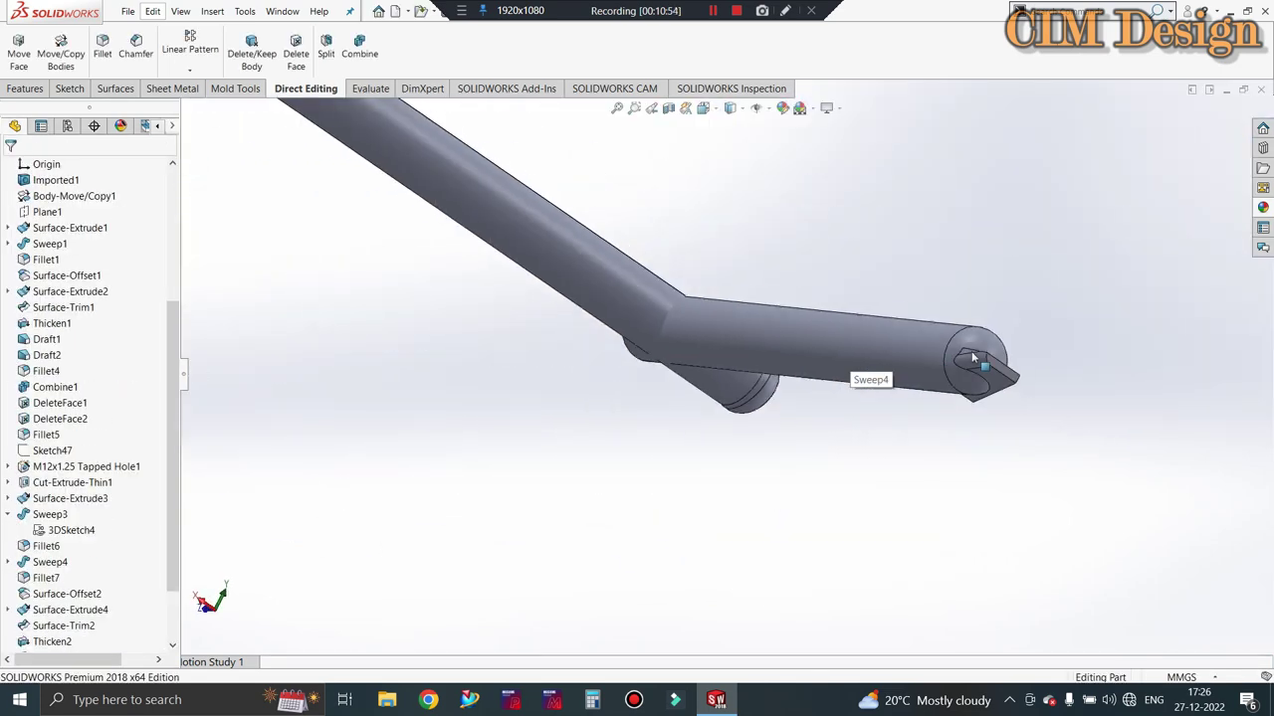
pyautogui.moveTo(966, 364)
pyautogui.mouseDown(button='middle')
pyautogui.moveTo(862, 295)
pyautogui.moveTo(1103, 412)
pyautogui.moveTo(980, 267)
pyautogui.mouseUp(button='middle')
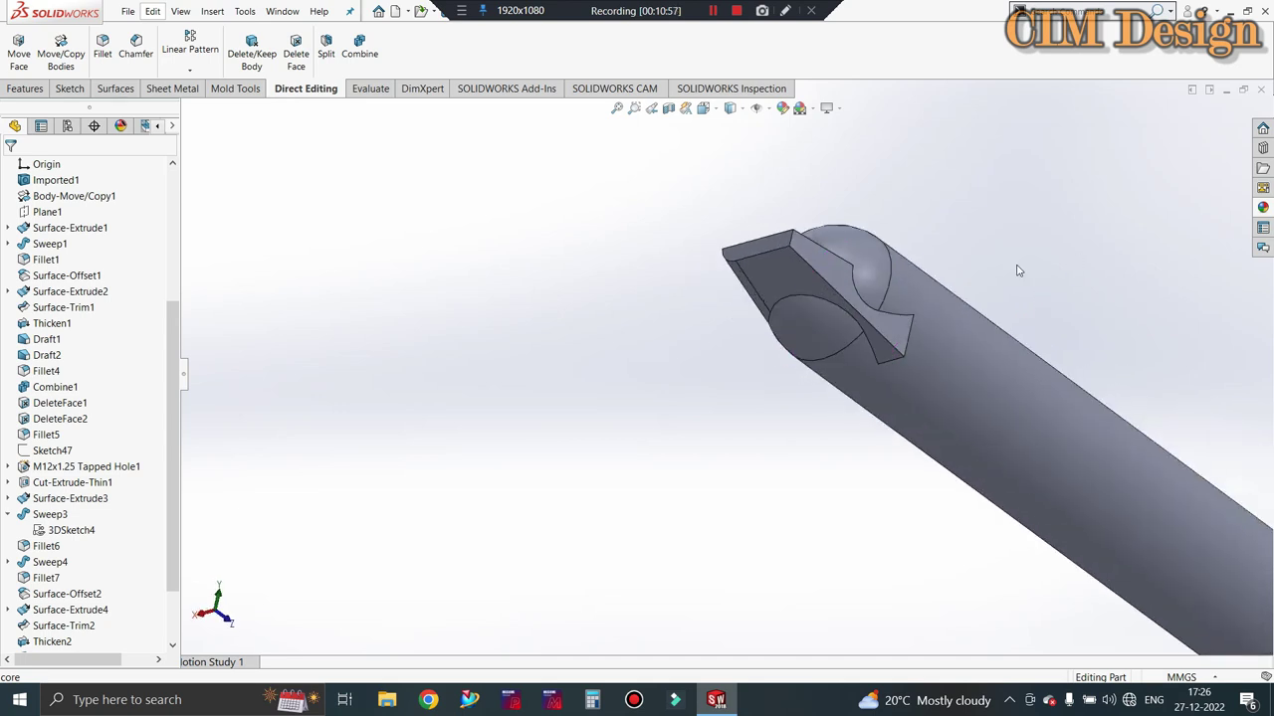
pyautogui.scroll(-3, 899, 299)
pyautogui.click(105, 46)
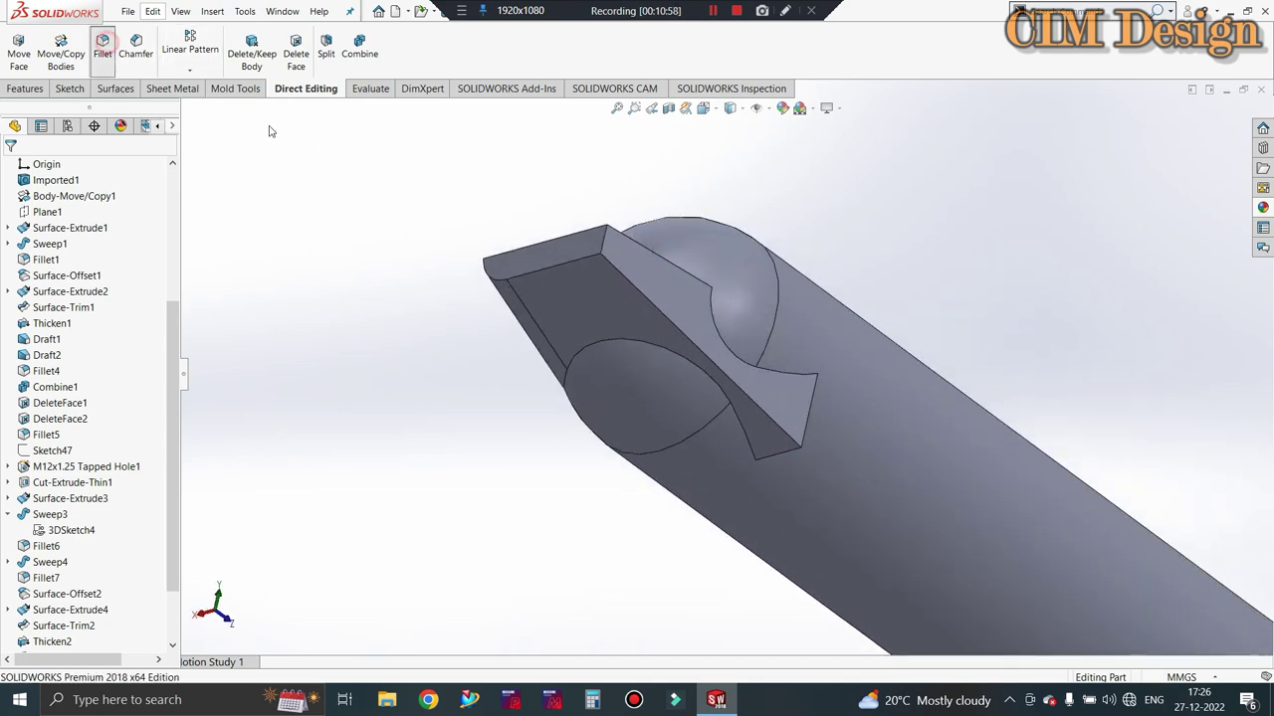
pyautogui.click(662, 309)
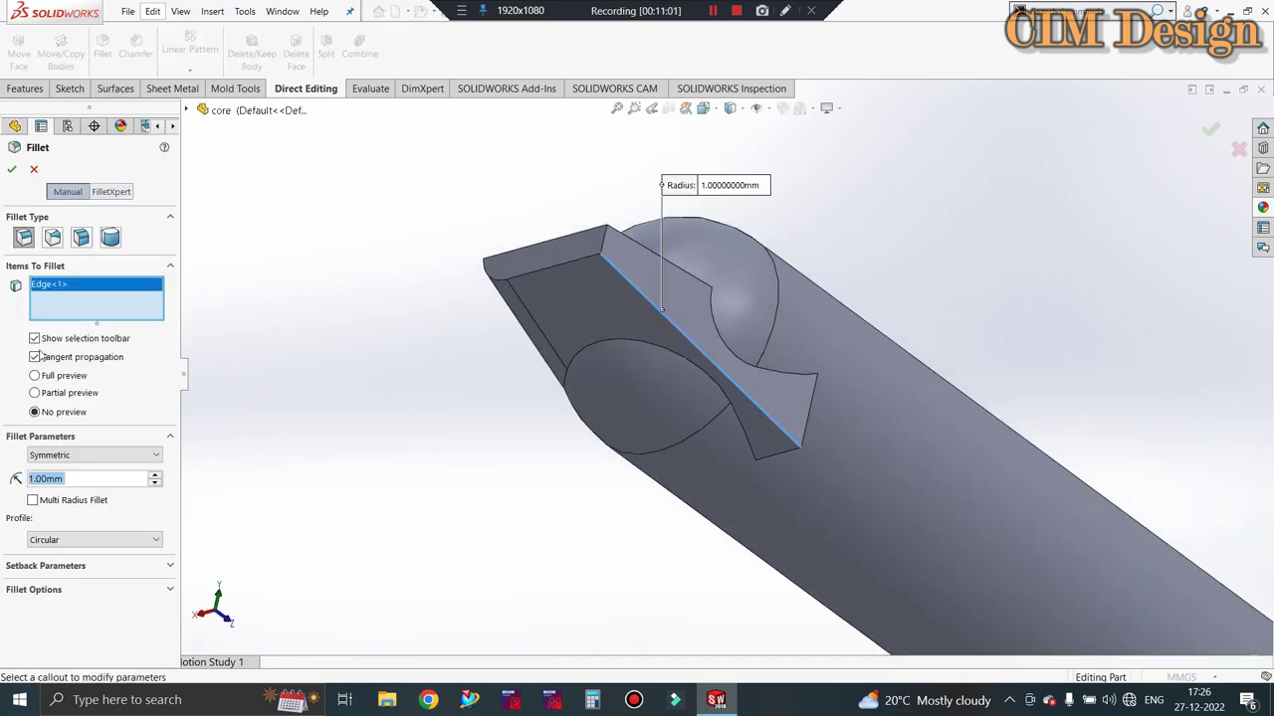
pyautogui.click(13, 169)
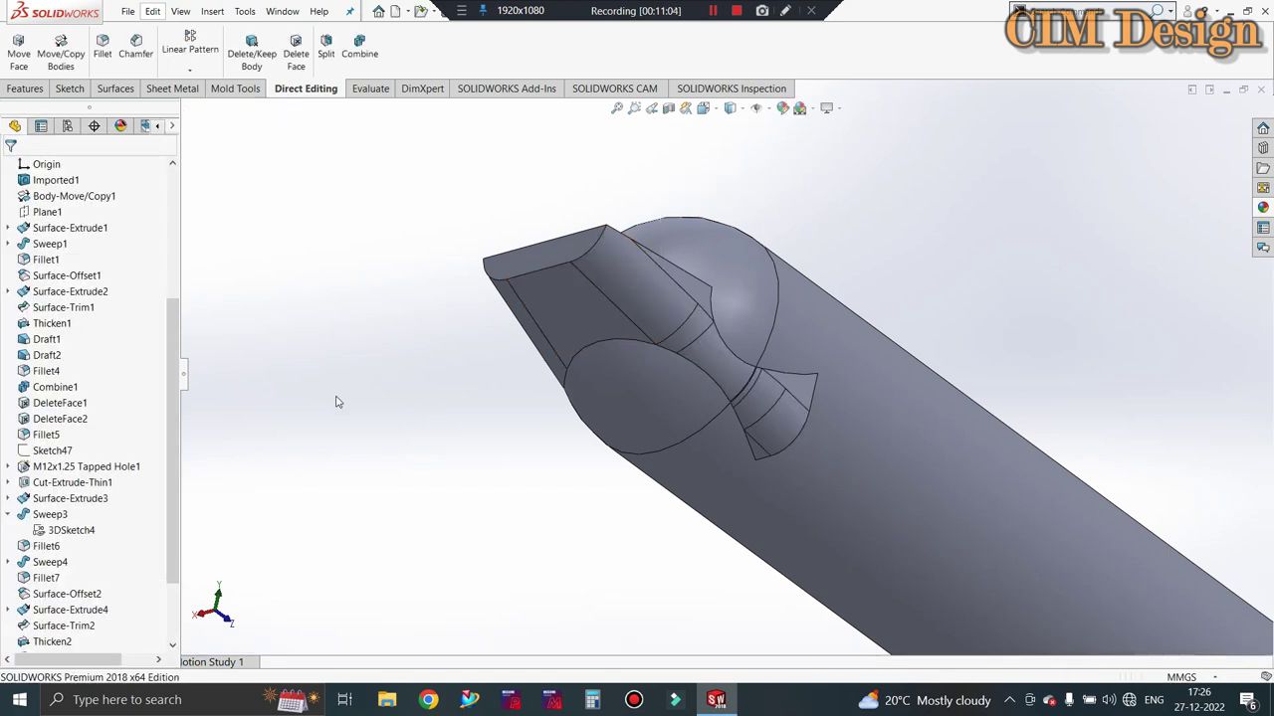
pyautogui.hotkey('ctrl', 'z')
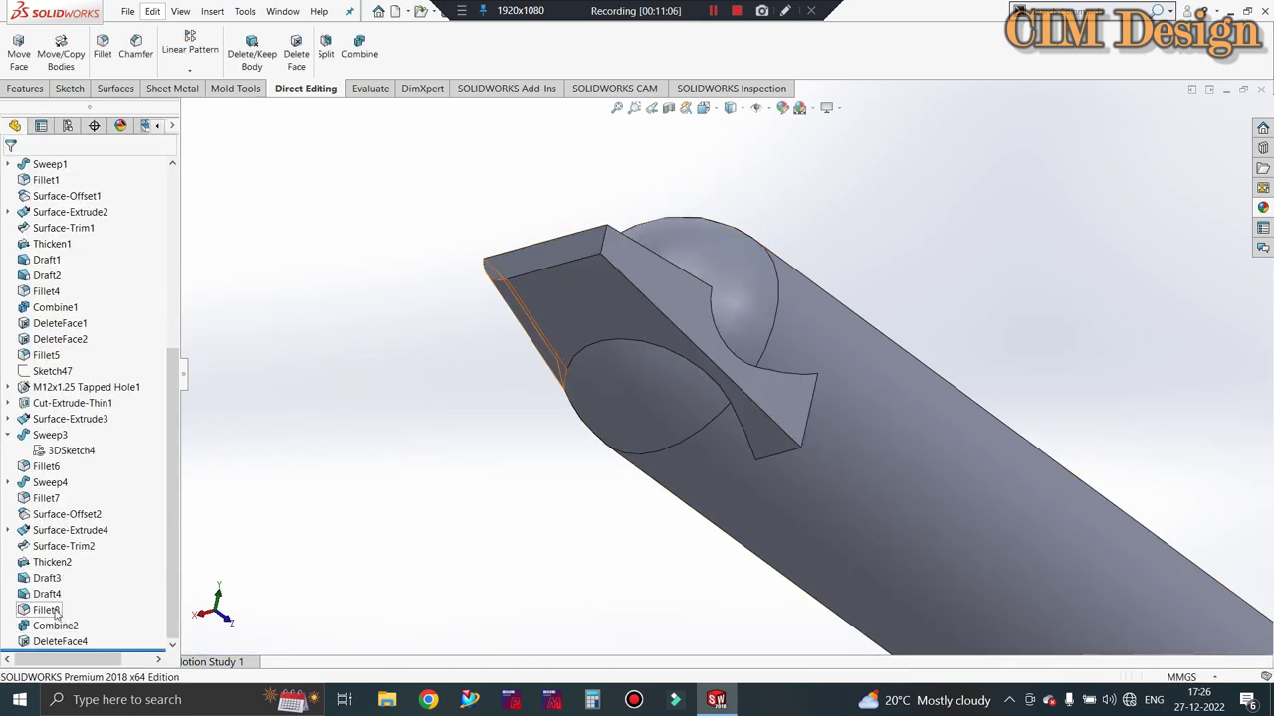
# Edit Fillet8 so it also rounds a second tab edge at 1 mm.
pyautogui.click(50, 610)
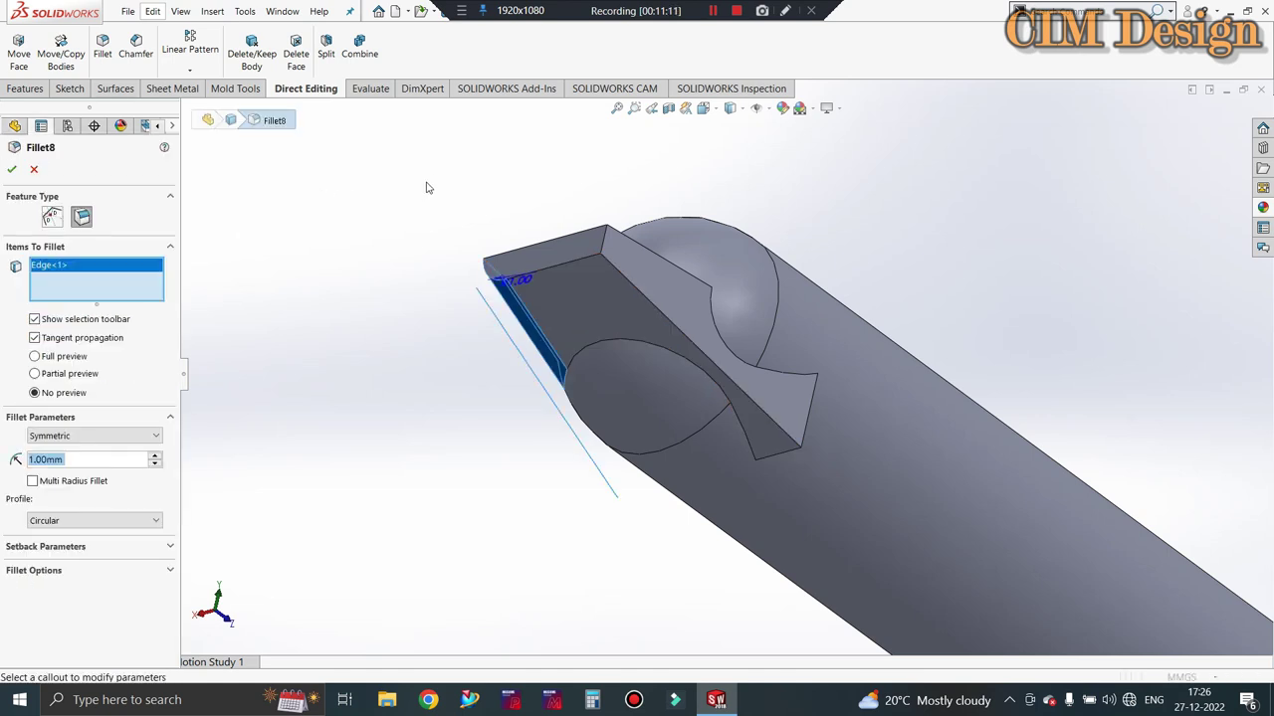
pyautogui.click(647, 304)
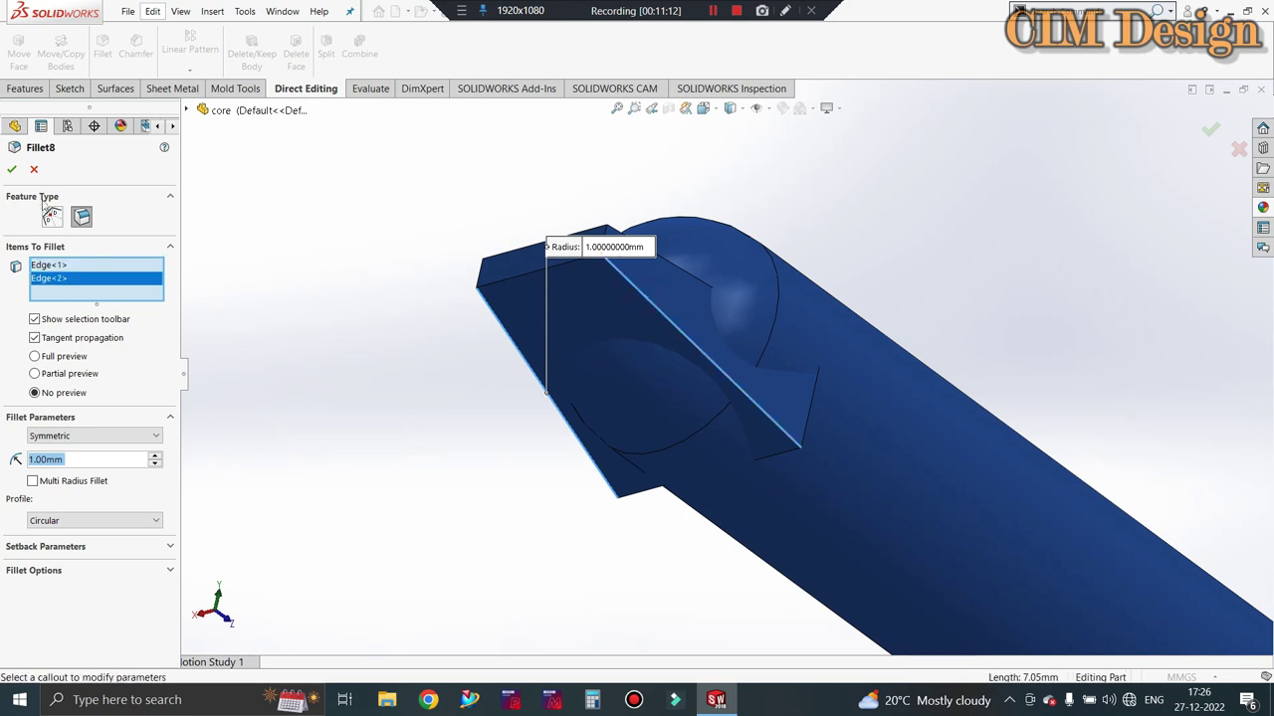
pyautogui.click(10, 170)
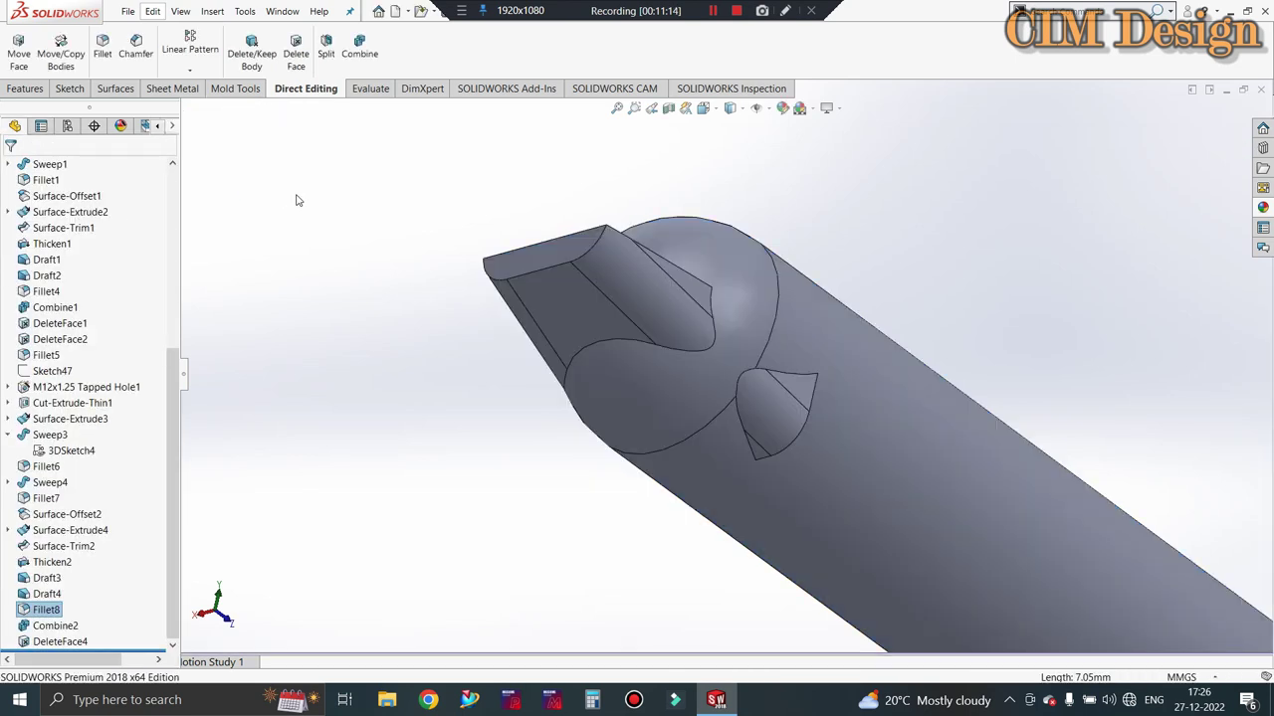
# Delete and patch the four fin faces, including the narrow lower and underside faces, beside the tab.
pyautogui.click(302, 57)
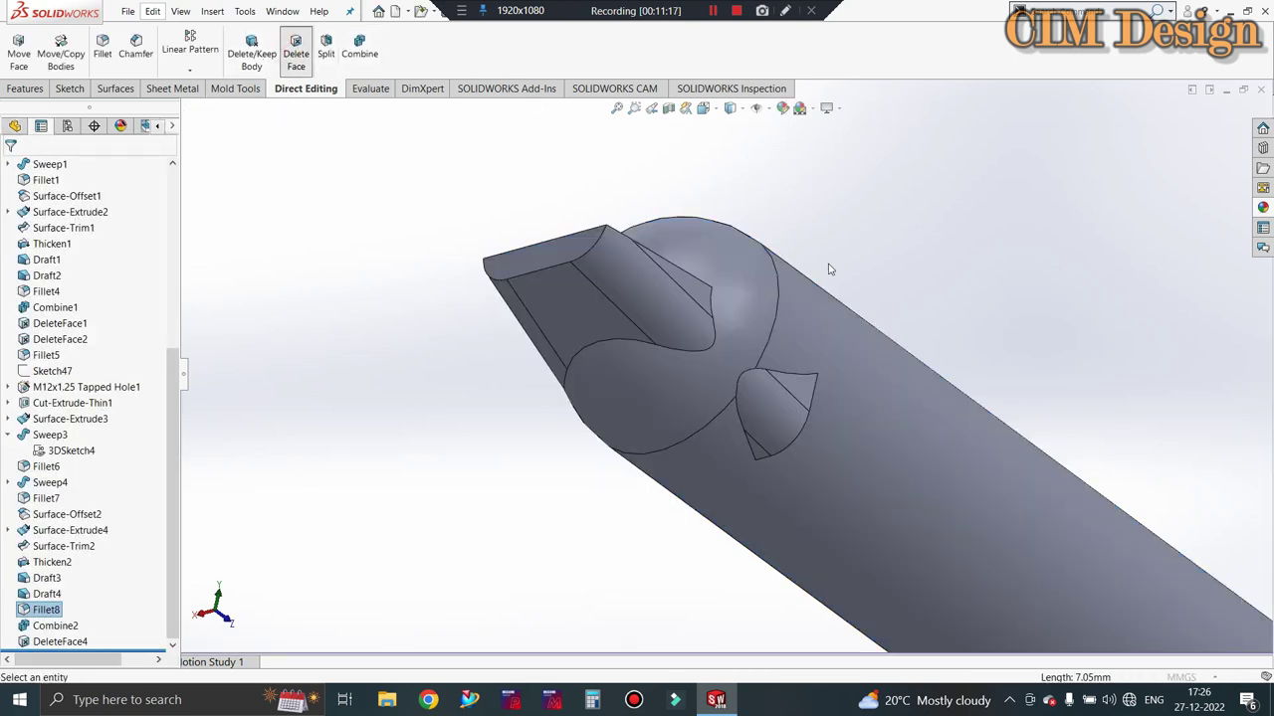
pyautogui.moveTo(827, 270); pyautogui.dragTo(881, 262, button='middle')
pyautogui.scroll(-3, 739, 328)
pyautogui.scroll(-3, 816, 349)
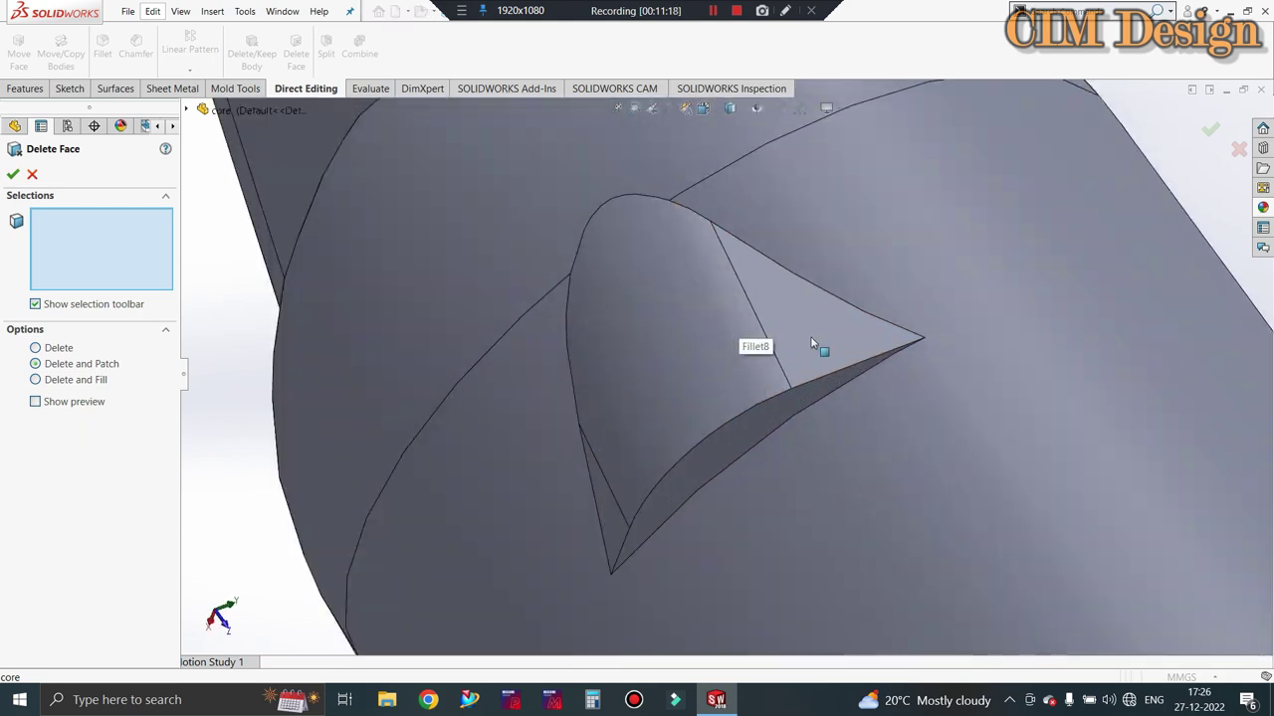
pyautogui.click(816, 349)
pyautogui.click(657, 398)
pyautogui.click(614, 534)
pyautogui.click(707, 455)
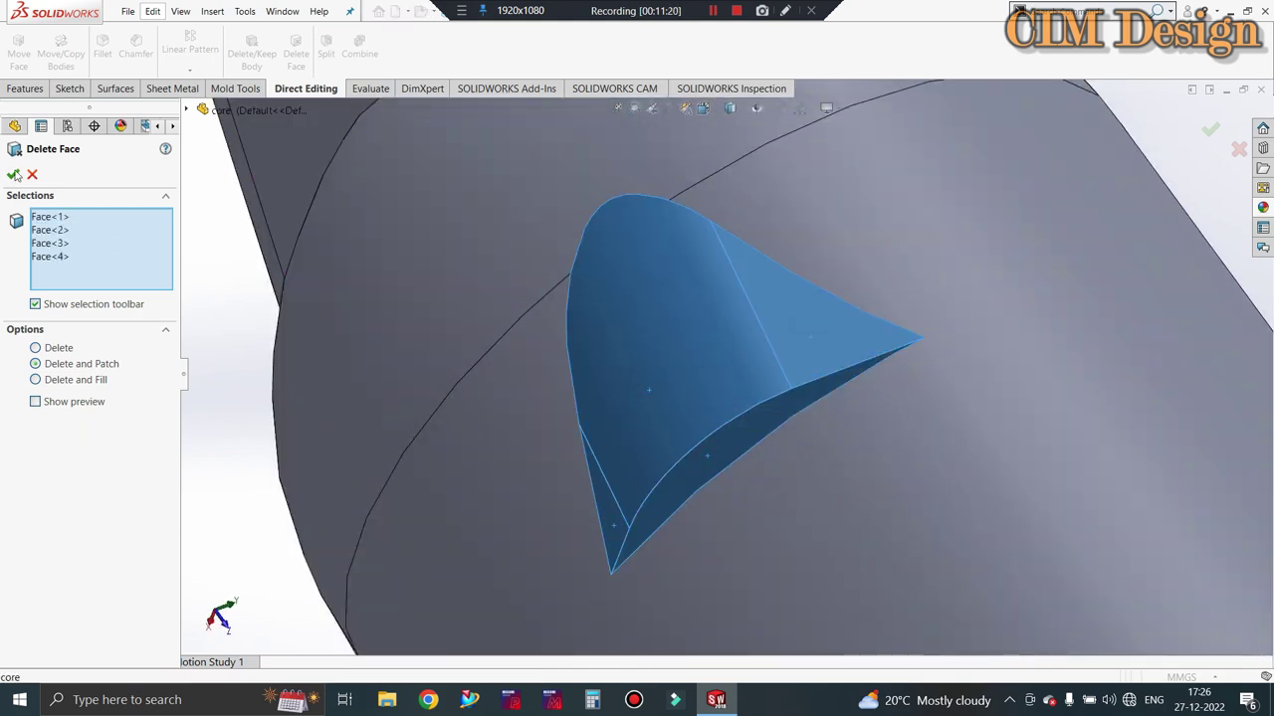
pyautogui.click(12, 177)
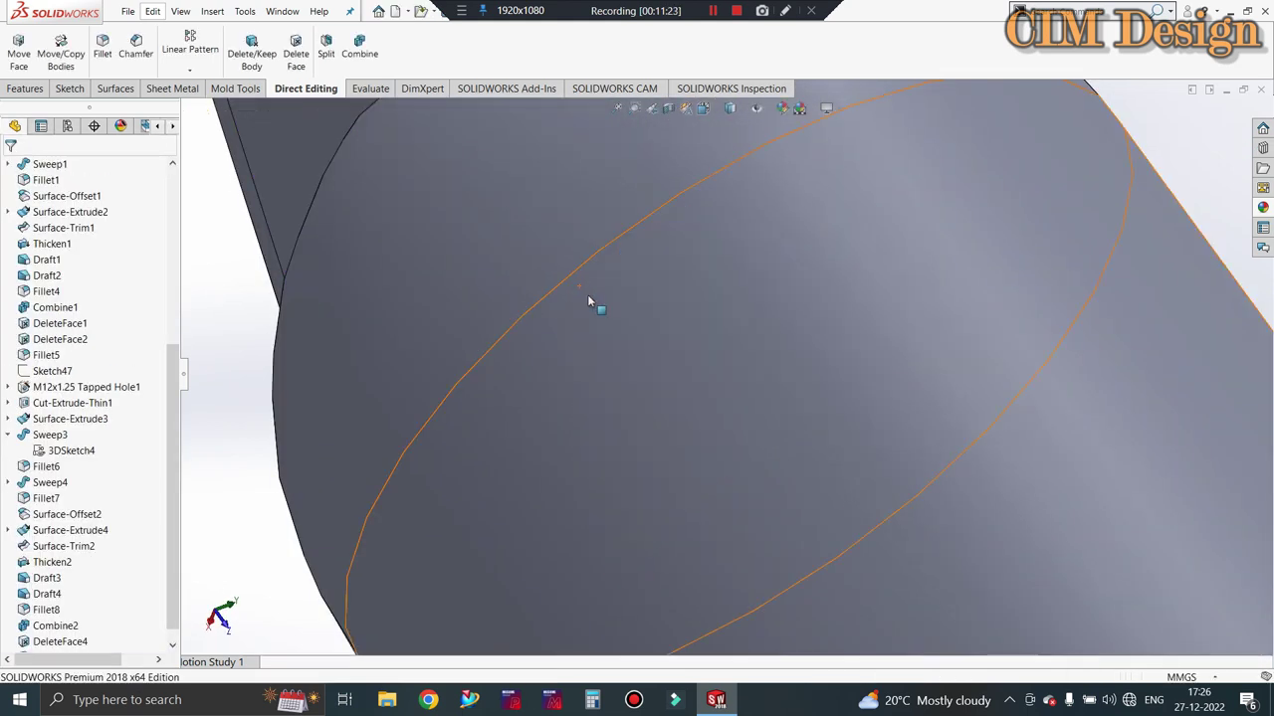
pyautogui.scroll(5, 589, 290)
pyautogui.moveTo(592, 295); pyautogui.dragTo(823, 306, button='middle')
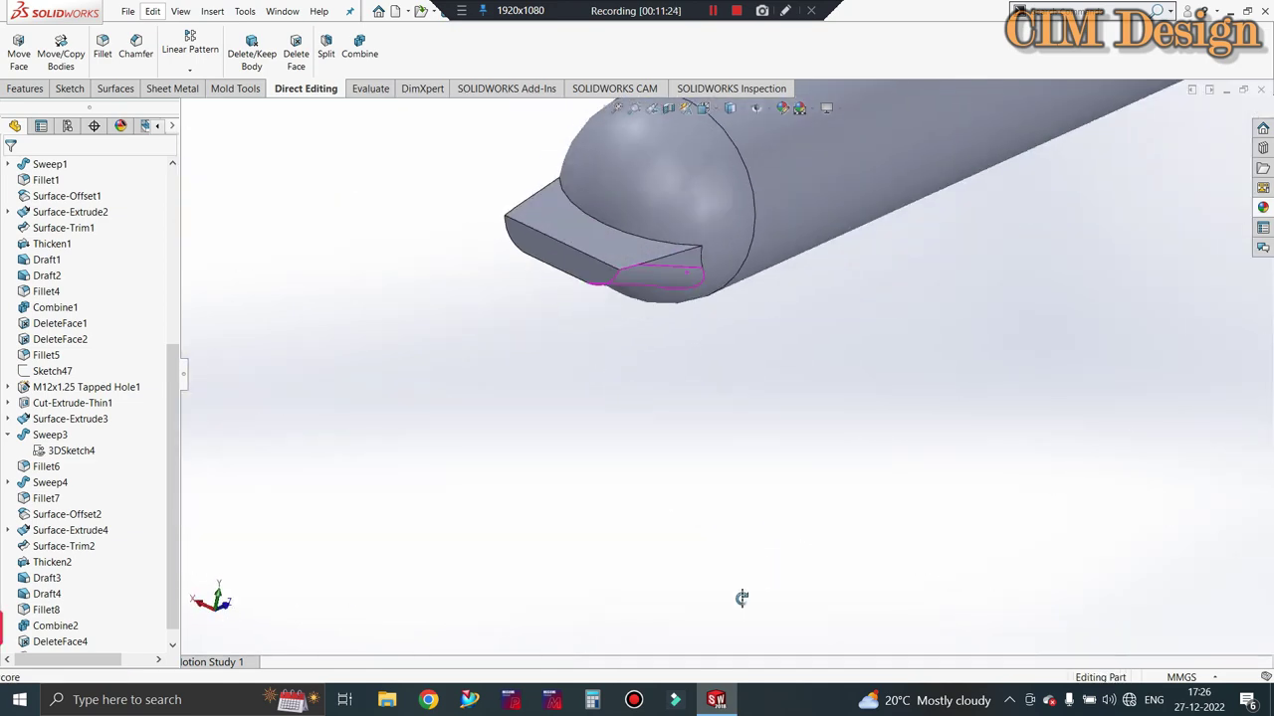
pyautogui.scroll(-3, 634, 233)
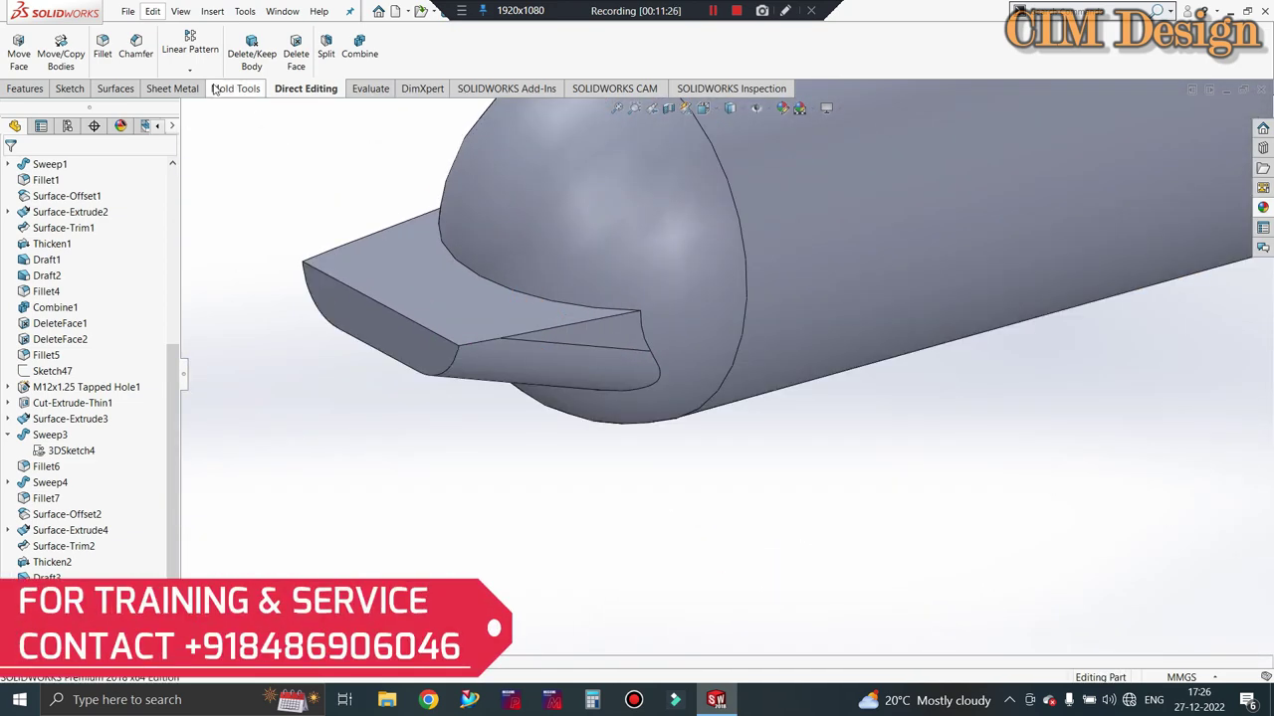
# Round the curved tab-to-core edge with a 5 mm fillet, creating Fillet10.
pyautogui.click(647, 341)
pyautogui.moveTo(623, 374); pyautogui.dragTo(281, 432, button='middle')
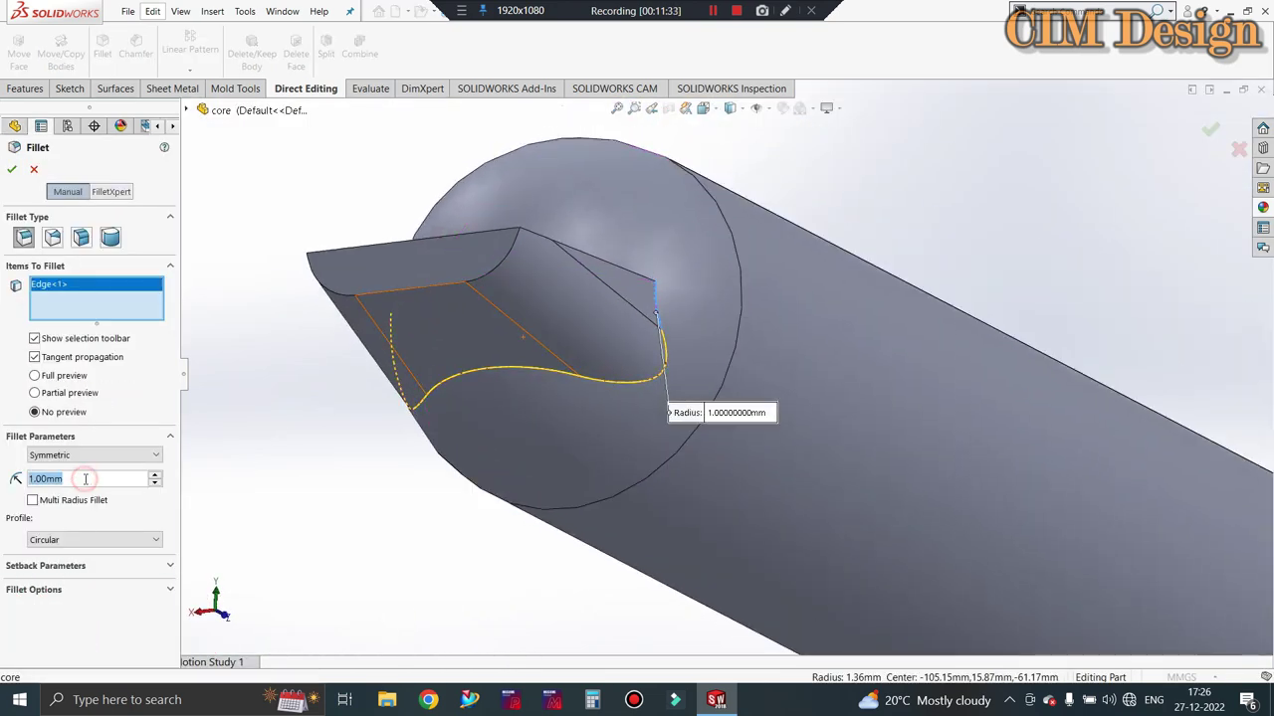
pyautogui.write('5')
pyautogui.press('Return')
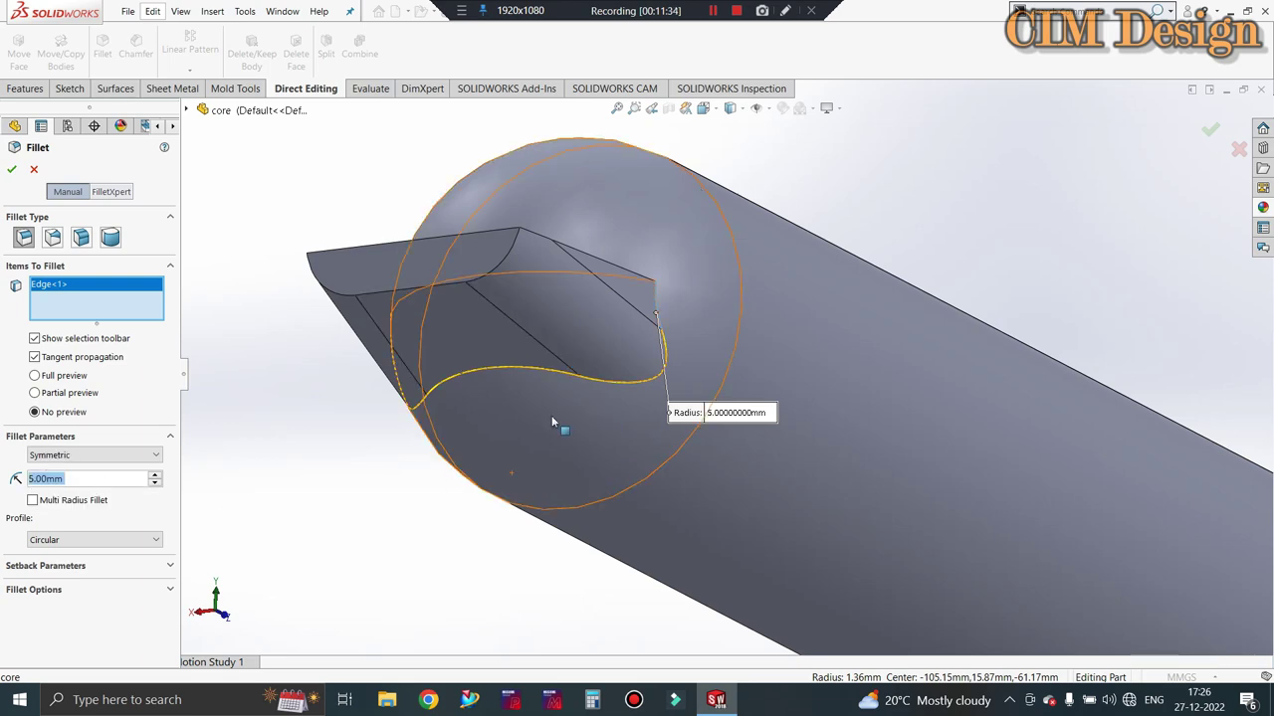
pyautogui.press('Return')
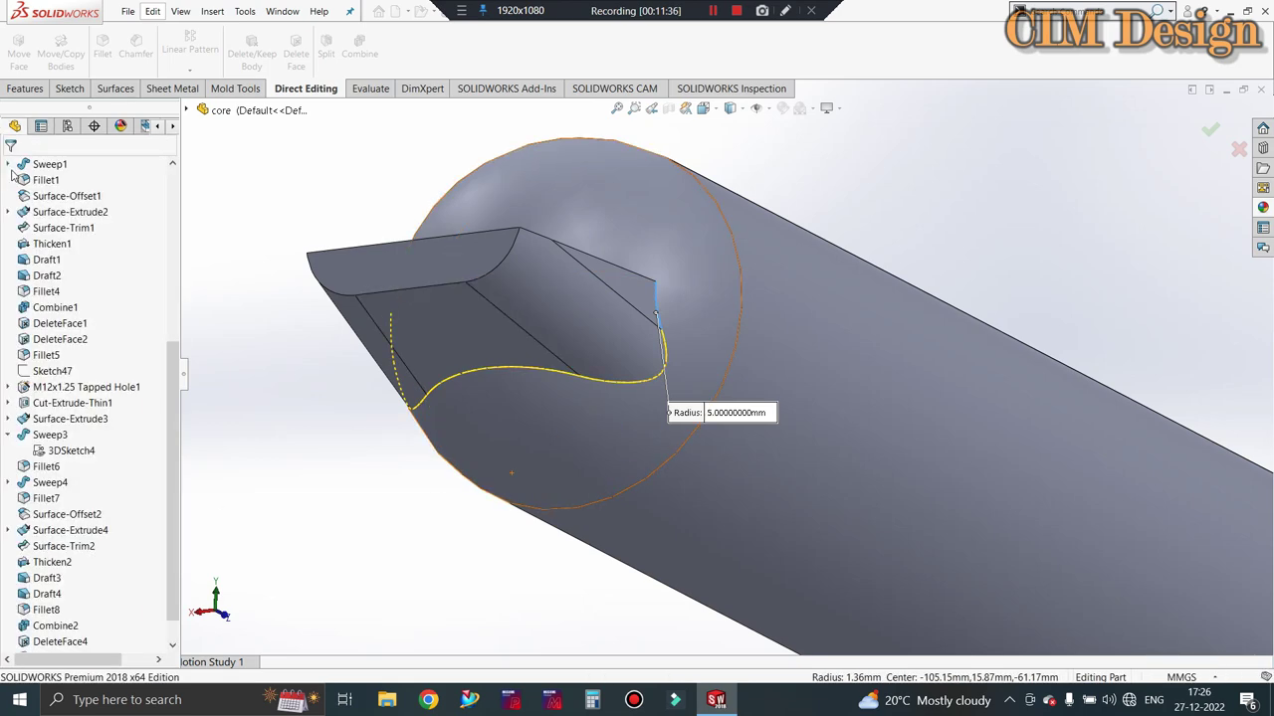
pyautogui.moveTo(471, 296)
pyautogui.mouseDown(button='middle')
pyautogui.moveTo(520, 381)
pyautogui.moveTo(427, 350)
pyautogui.mouseUp(button='middle')
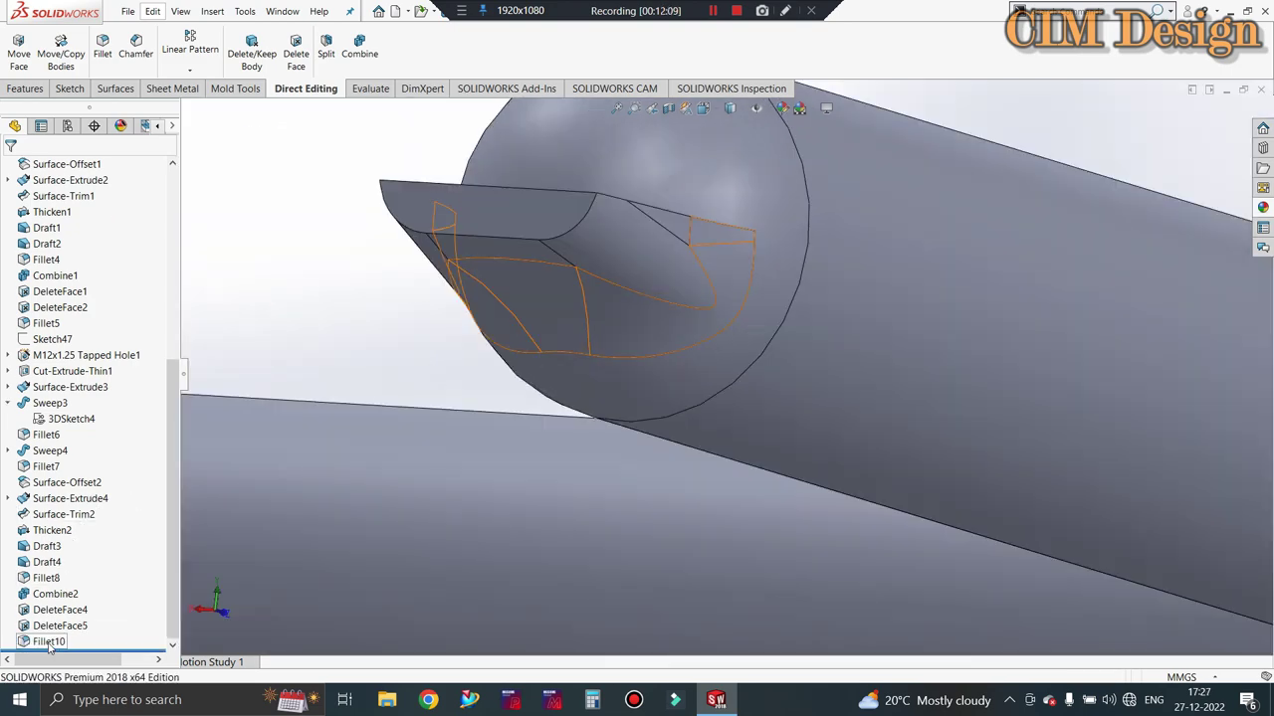
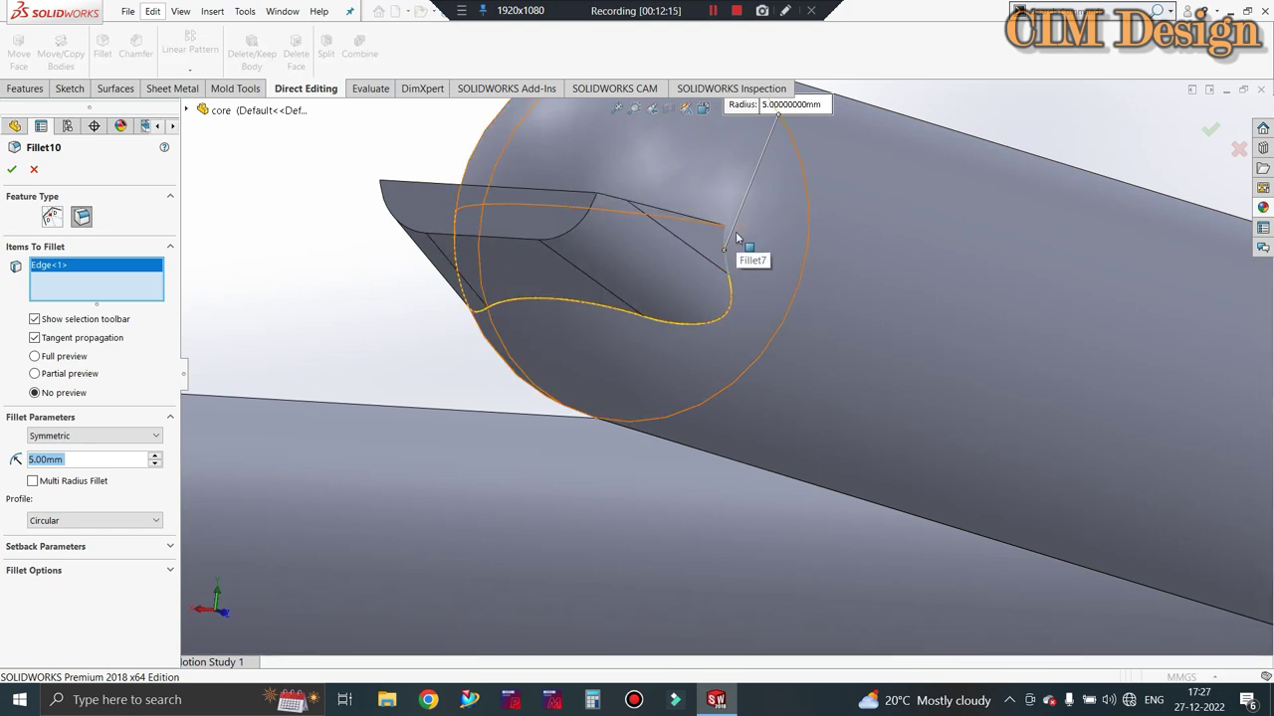
# Increase the tip-to-rod edge fillet from 5 mm to 8 mm and create Fillet10.
pyautogui.scroll(-3, 264, 341)
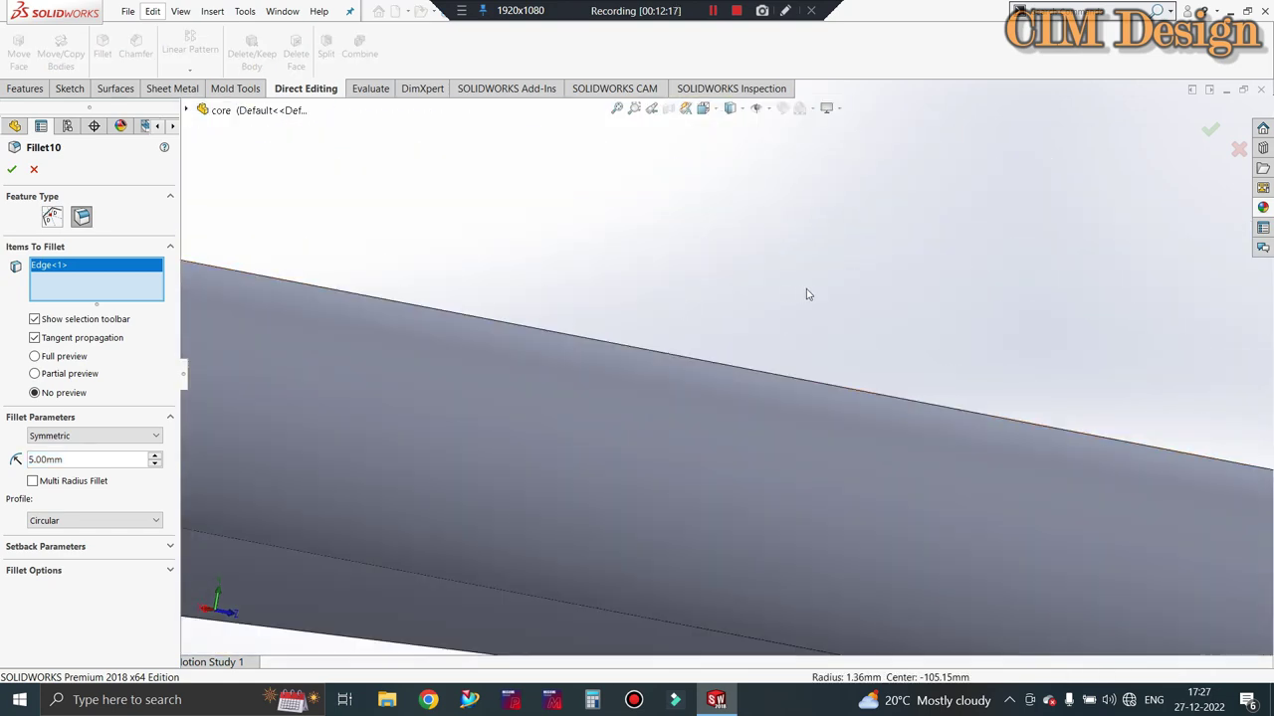
pyautogui.scroll(6, 264, 341)
pyautogui.moveTo(547, 346); pyautogui.dragTo(554, 276, button='middle')
pyautogui.scroll(-3, 361, 373)
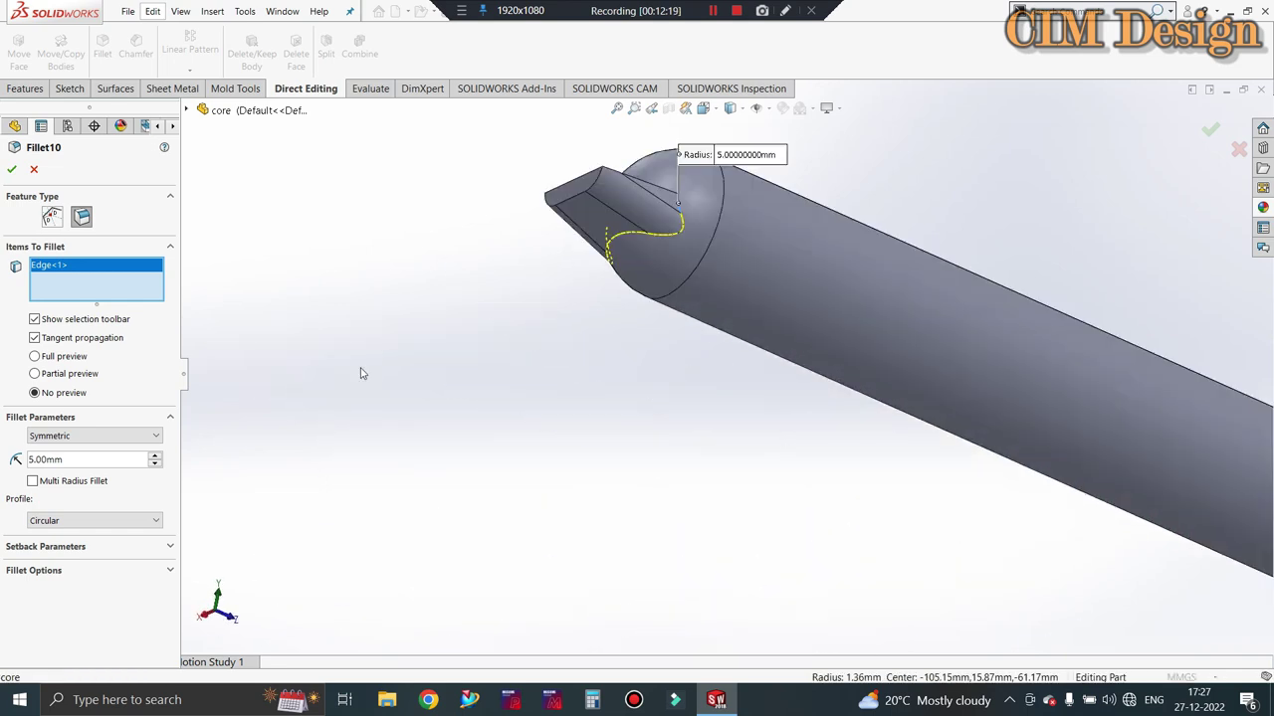
pyautogui.scroll(-1, 729, 164)
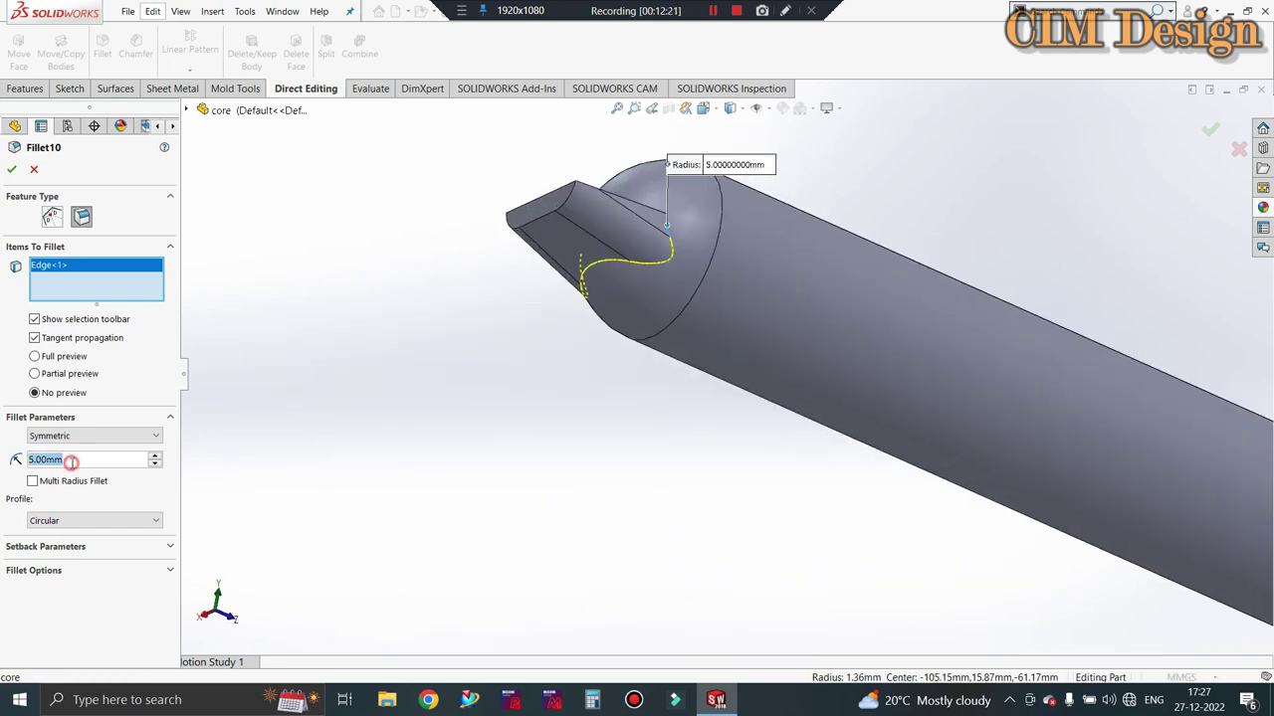
pyautogui.write('8')
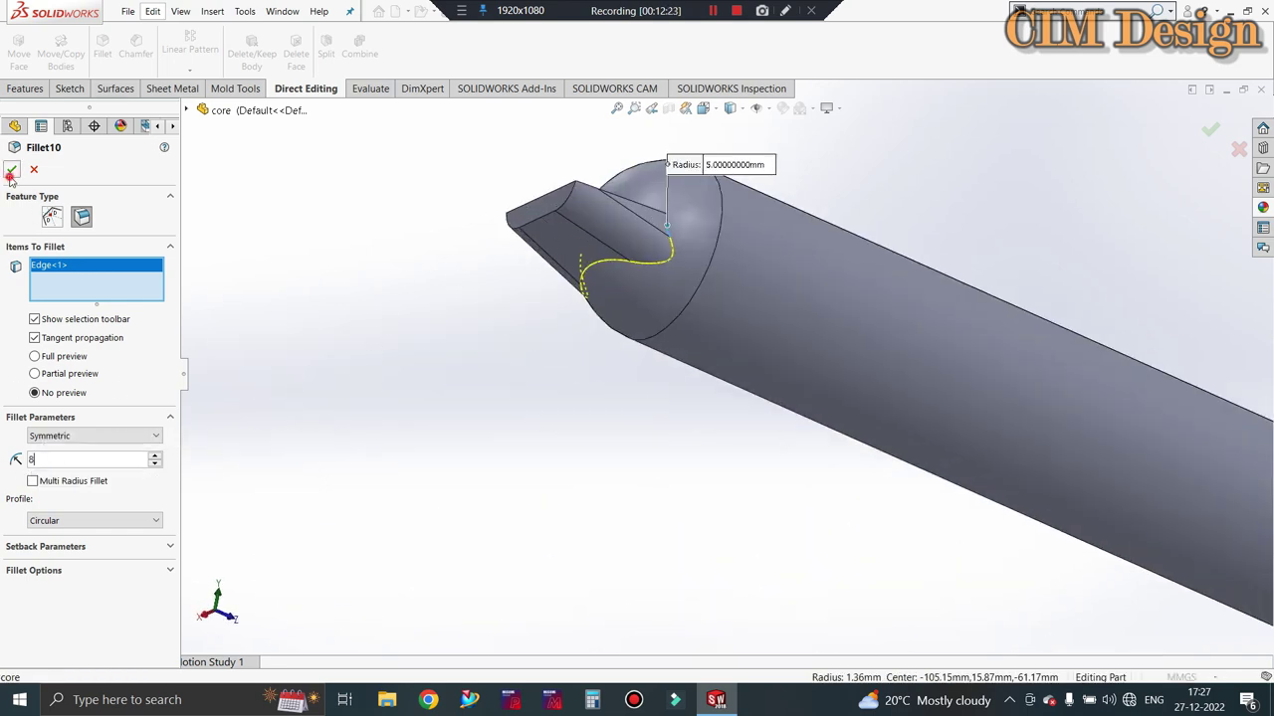
pyautogui.click(11, 171)
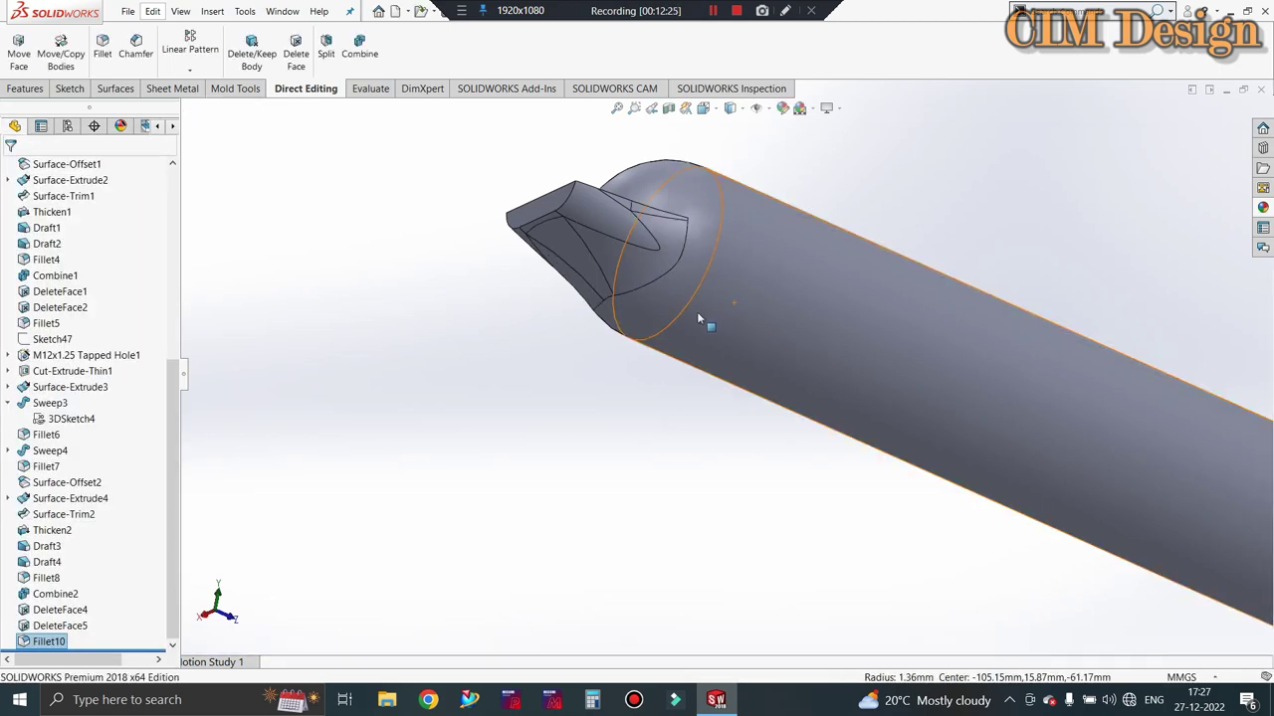
# Orbit and zoom around the rods to inspect the 8 mm fillet and the rod junction.
pyautogui.moveTo(672, 295)
pyautogui.mouseDown(button='middle')
pyautogui.moveTo(750, 321)
pyautogui.moveTo(972, 524)
pyautogui.mouseUp(button='middle')
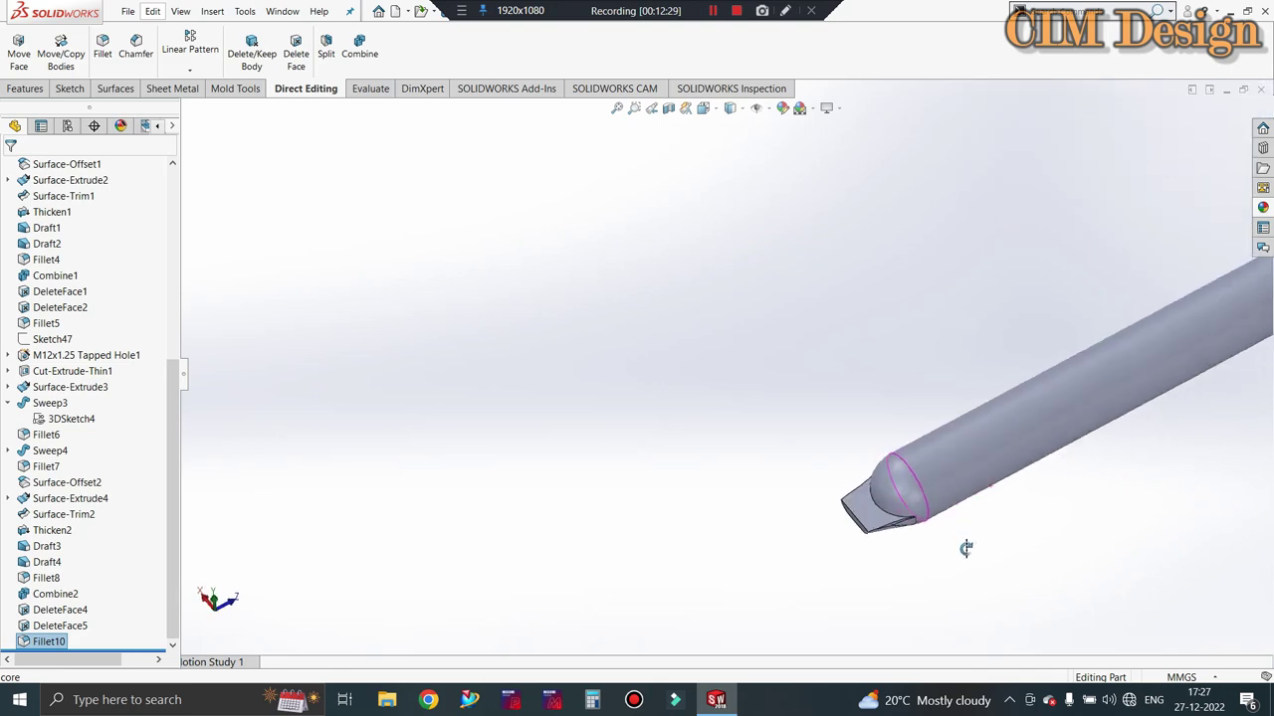
pyautogui.scroll(-5, 992, 498)
pyautogui.scroll(-3, 890, 478)
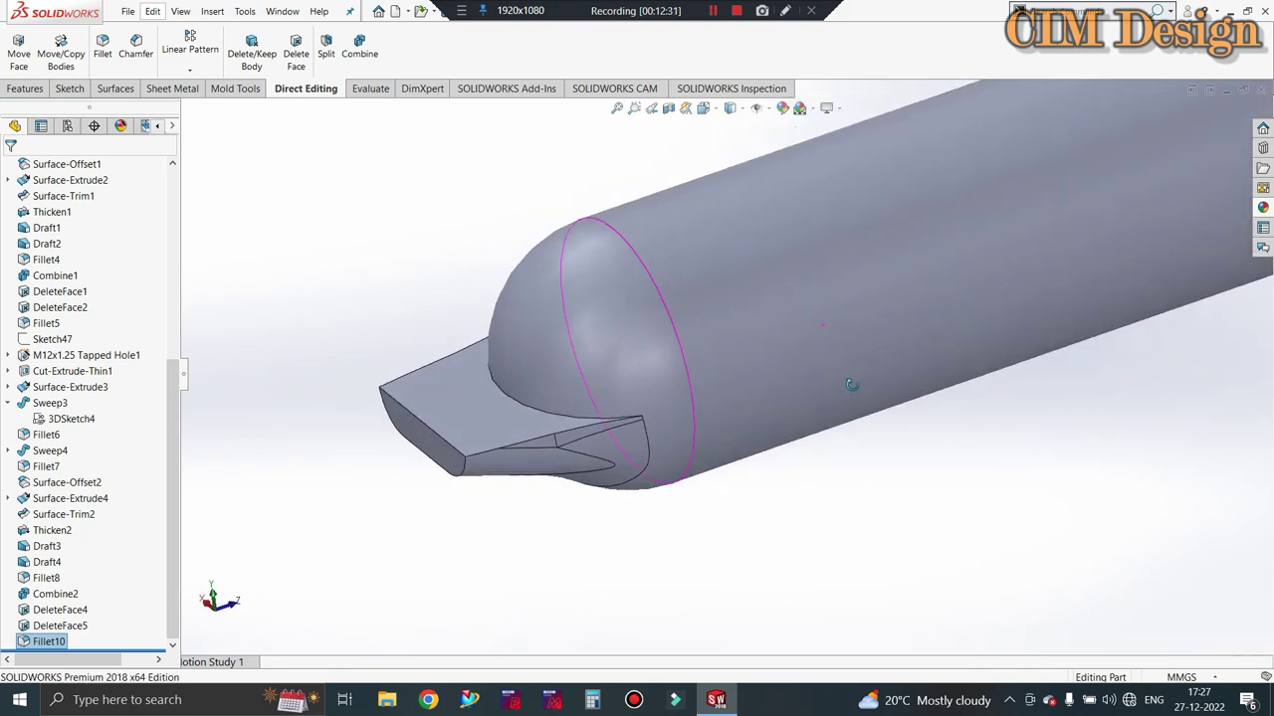
pyautogui.moveTo(889, 478); pyautogui.dragTo(849, 310, button='middle')
pyautogui.scroll(3, 713, 469)
pyautogui.scroll(3, 622, 455)
pyautogui.moveTo(623, 455); pyautogui.dragTo(830, 355, button='middle')
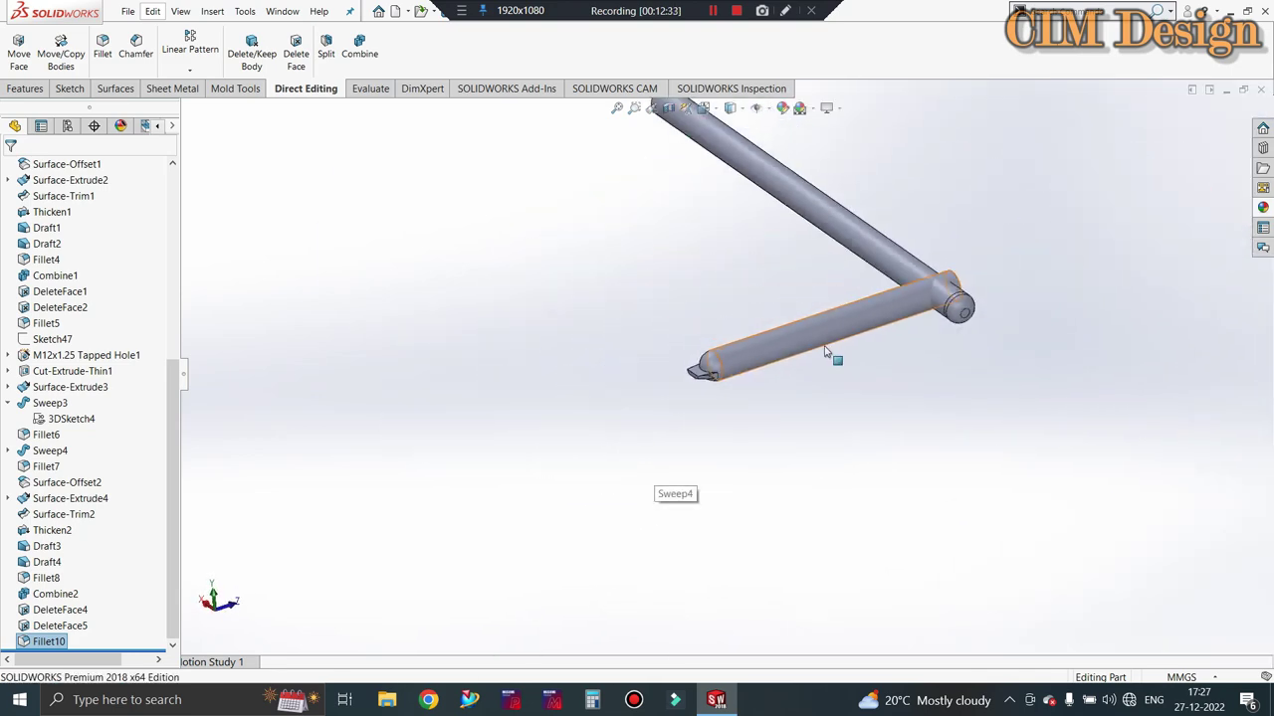
pyautogui.scroll(-2, 1084, 293)
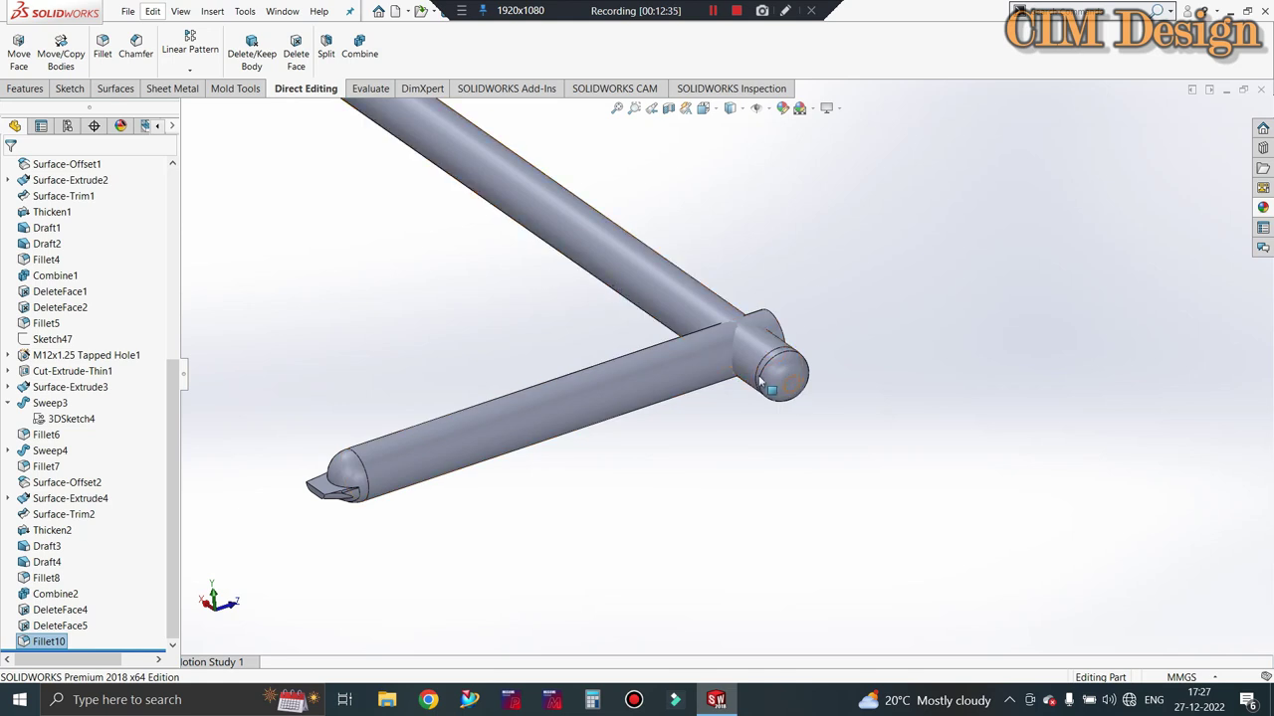
pyautogui.scroll(3, 762, 349)
pyautogui.scroll(1, 763, 348)
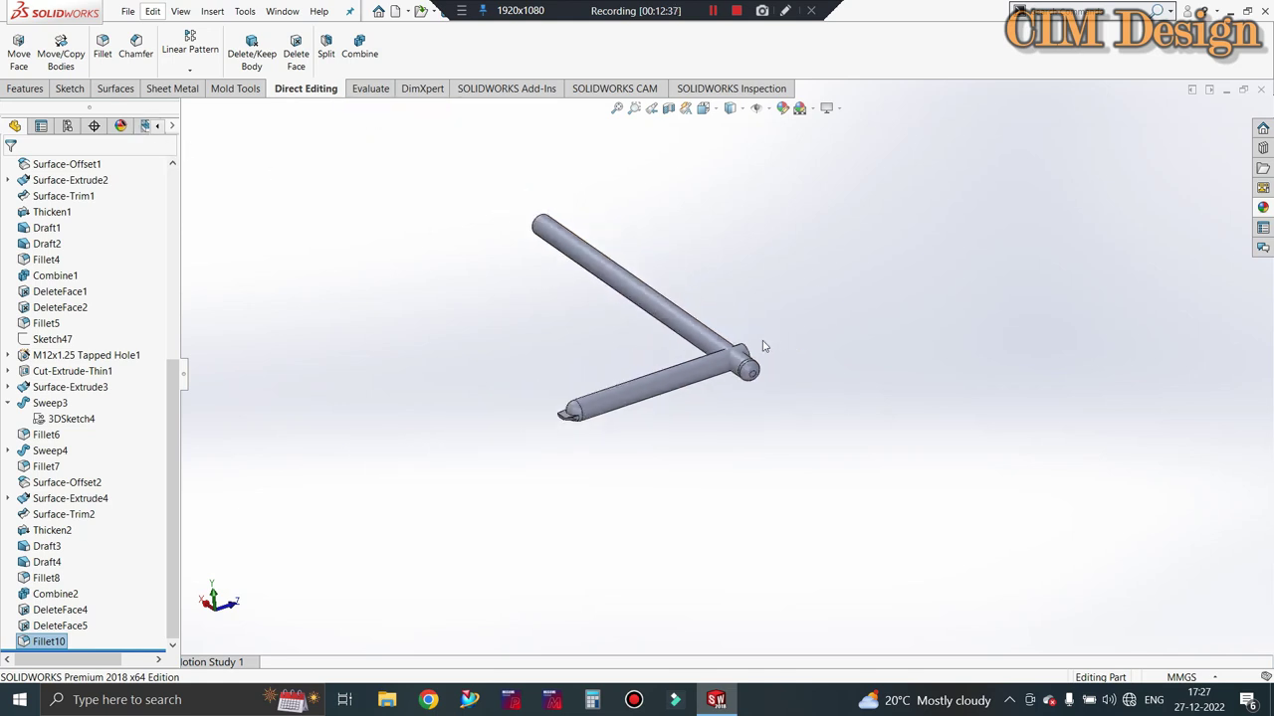
pyautogui.scroll(-4, 762, 347)
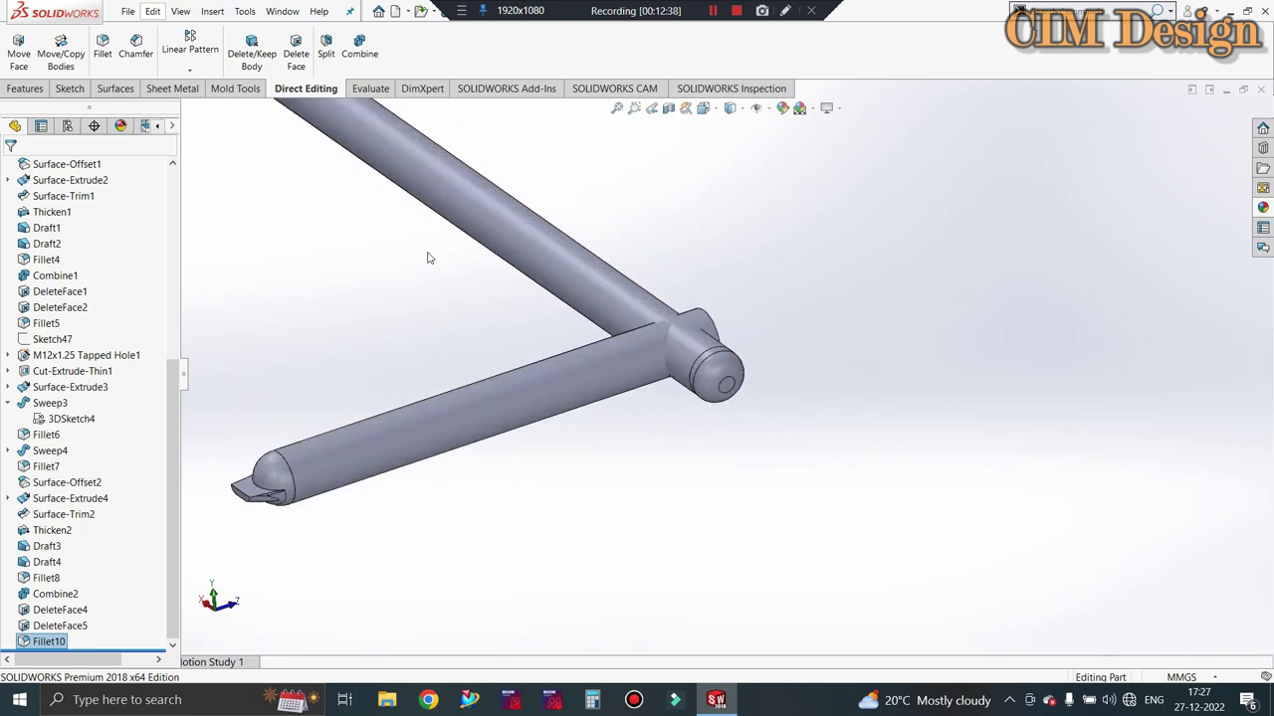
# Bring up the Features tools and orbit the rods into a T-shaped view, long rod pointing up-left.
pyautogui.click(24, 88)
pyautogui.scroll(1, 804, 309)
pyautogui.scroll(1, 763, 333)
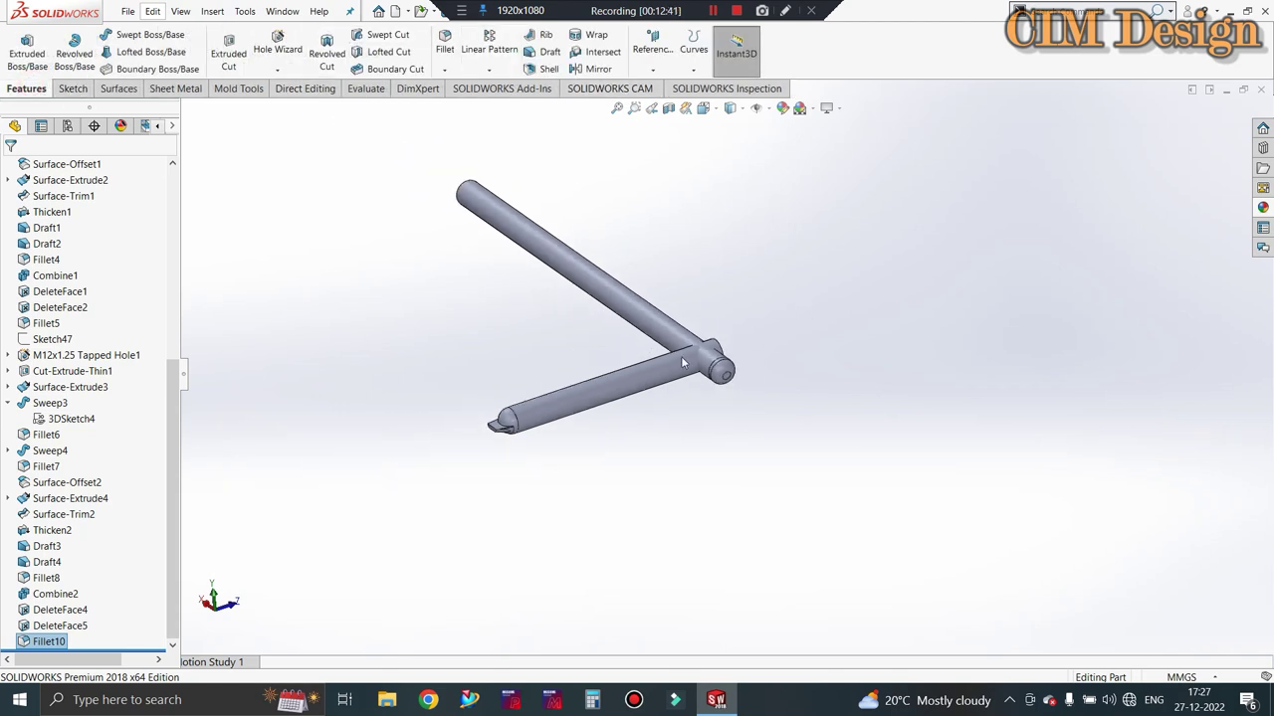
pyautogui.moveTo(683, 363)
pyautogui.mouseDown(button='middle')
pyautogui.moveTo(680, 351)
pyautogui.moveTo(691, 378)
pyautogui.moveTo(716, 343)
pyautogui.mouseUp(button='middle')
pyautogui.scroll(-2, 679, 348)
pyautogui.scroll(1, 761, 328)
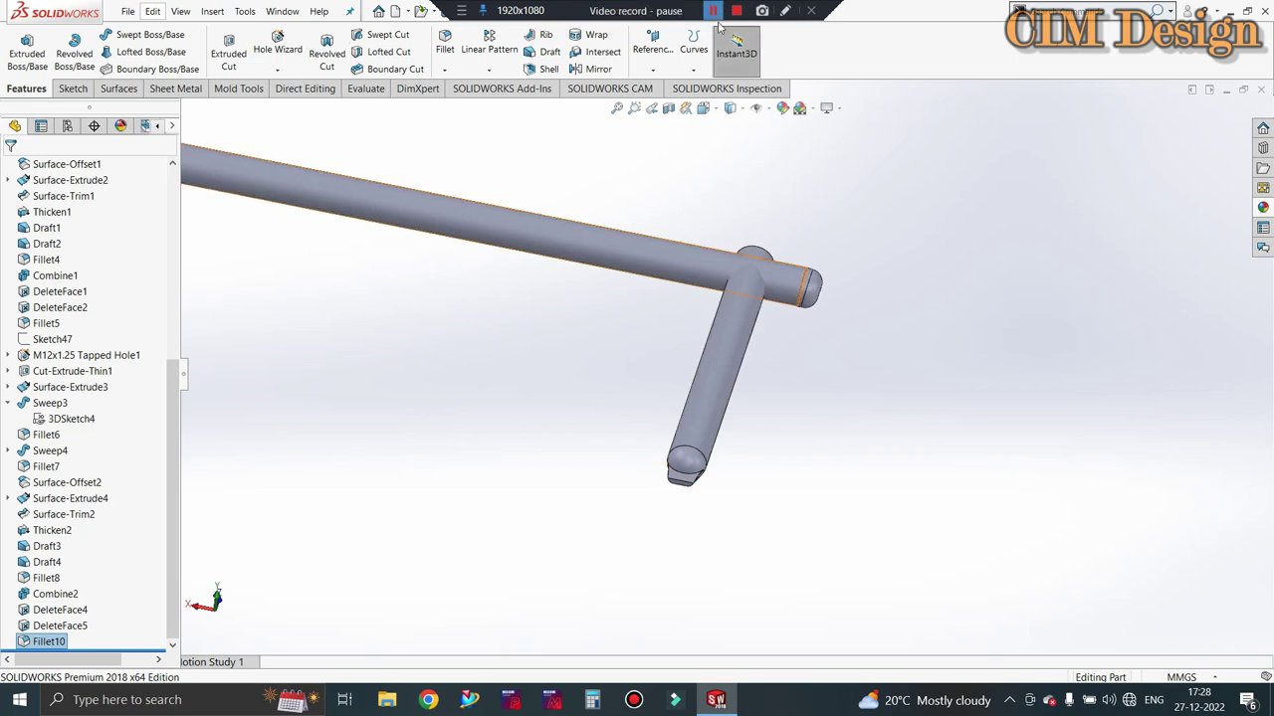
pyautogui.scroll(1, 791, 413)
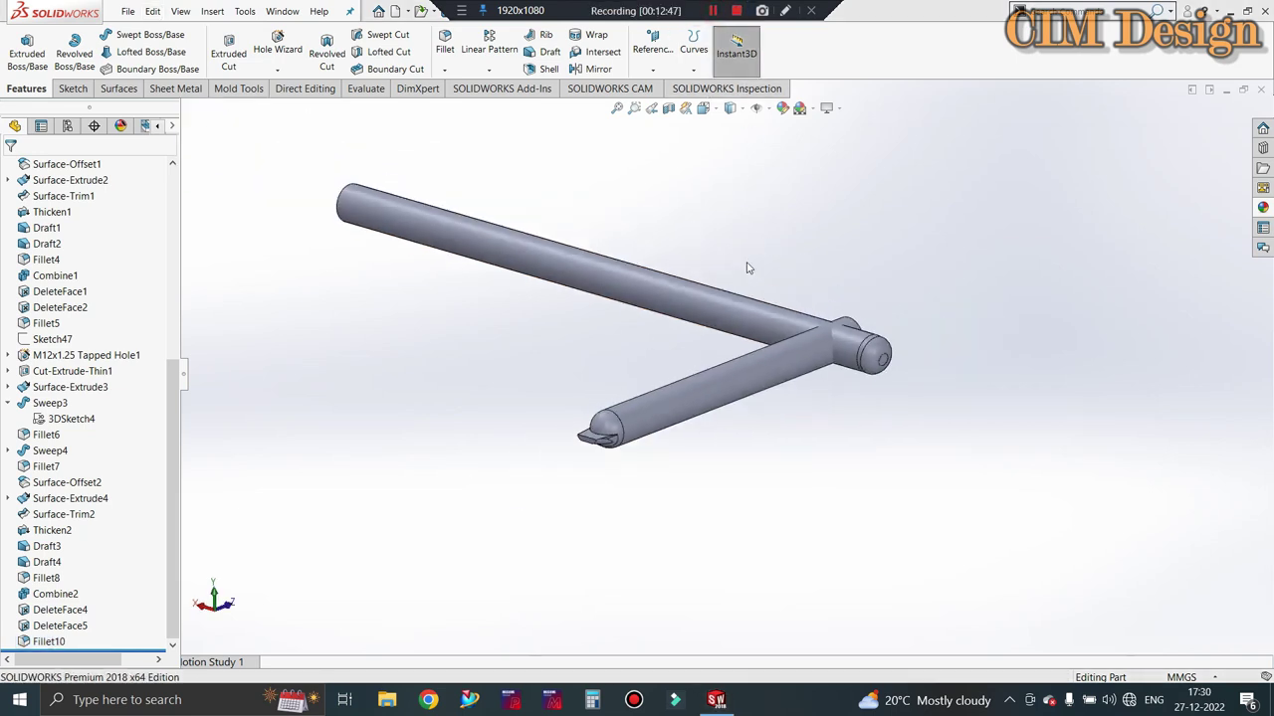
pyautogui.scroll(-2, 766, 369)
pyautogui.scroll(3, 696, 358)
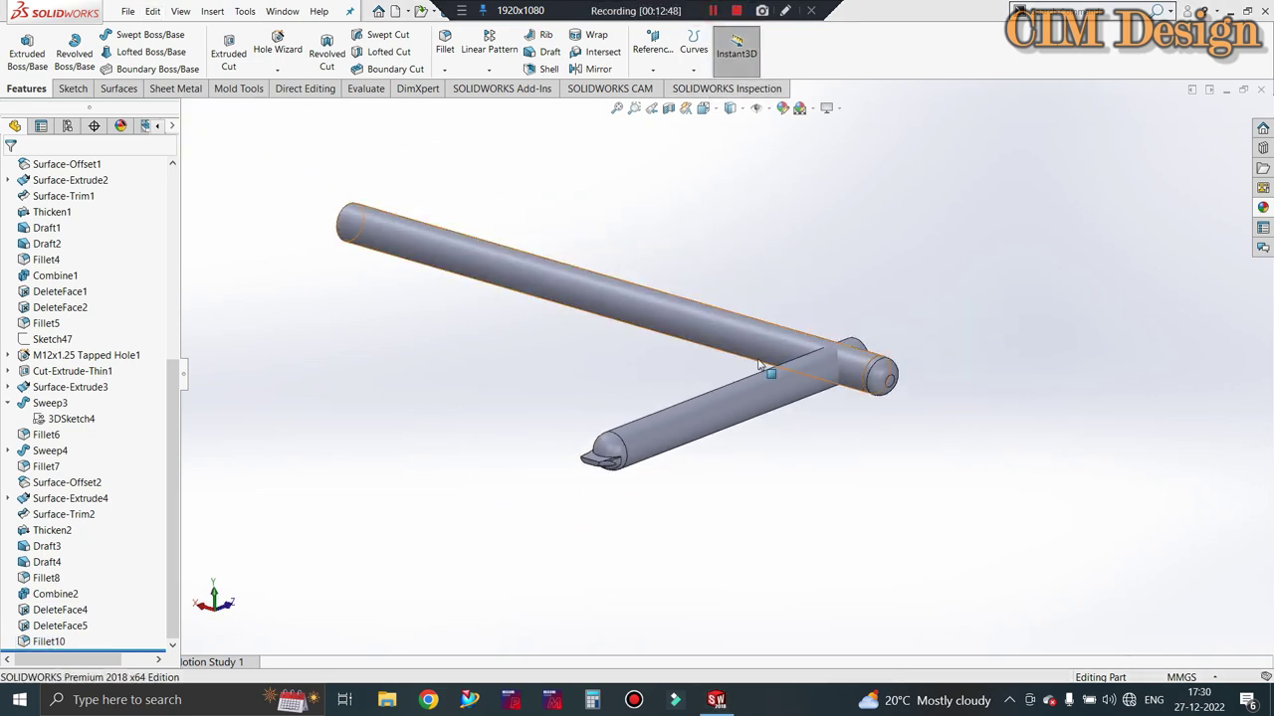
pyautogui.moveTo(767, 370); pyautogui.dragTo(762, 401, button='middle')
pyautogui.scroll(2, 488, 399)
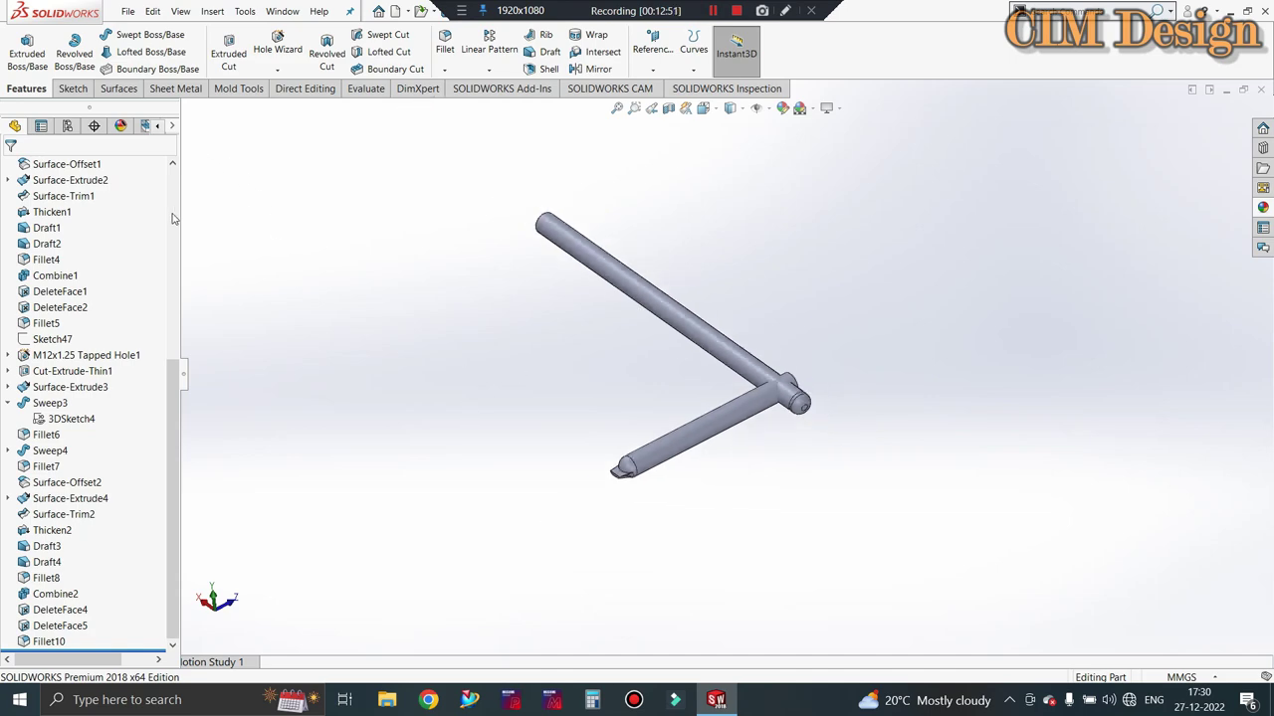
pyautogui.scroll(4, 70, 230)
pyautogui.scroll(3, 64, 232)
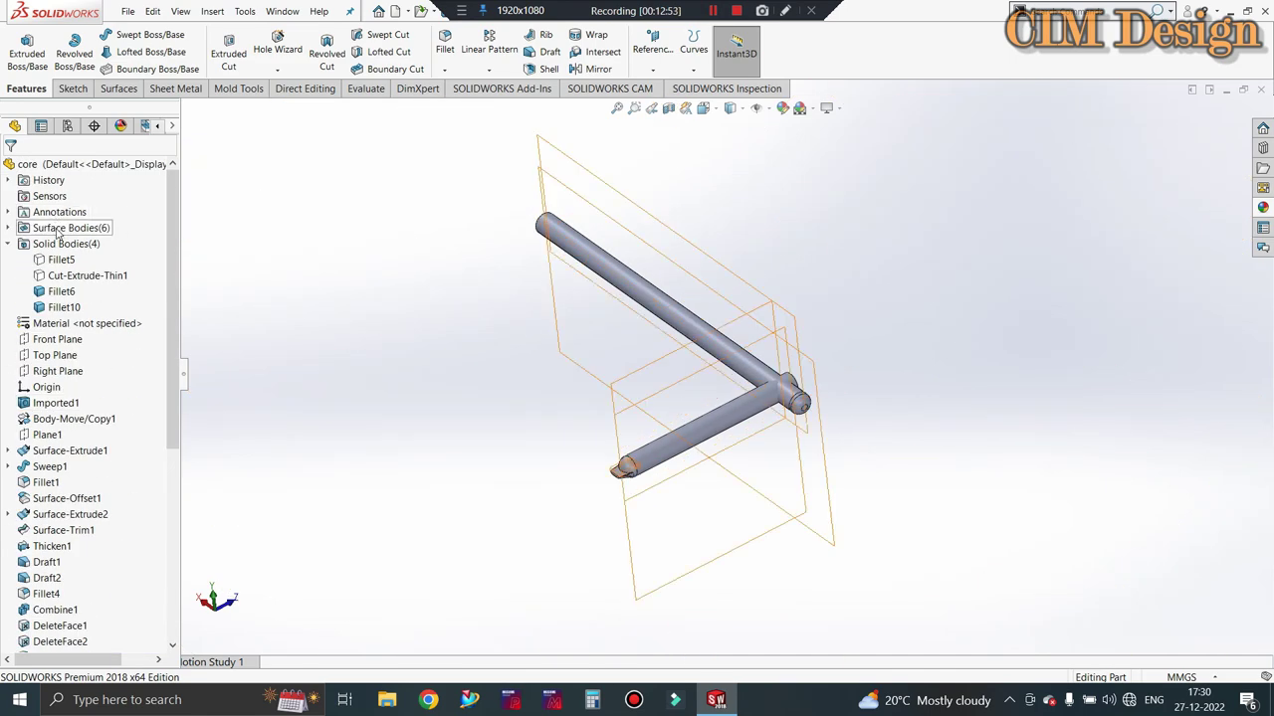
# Select the surface bodies, then the Top and Front Planes, and finally clear the selection.
pyautogui.click(60, 231)
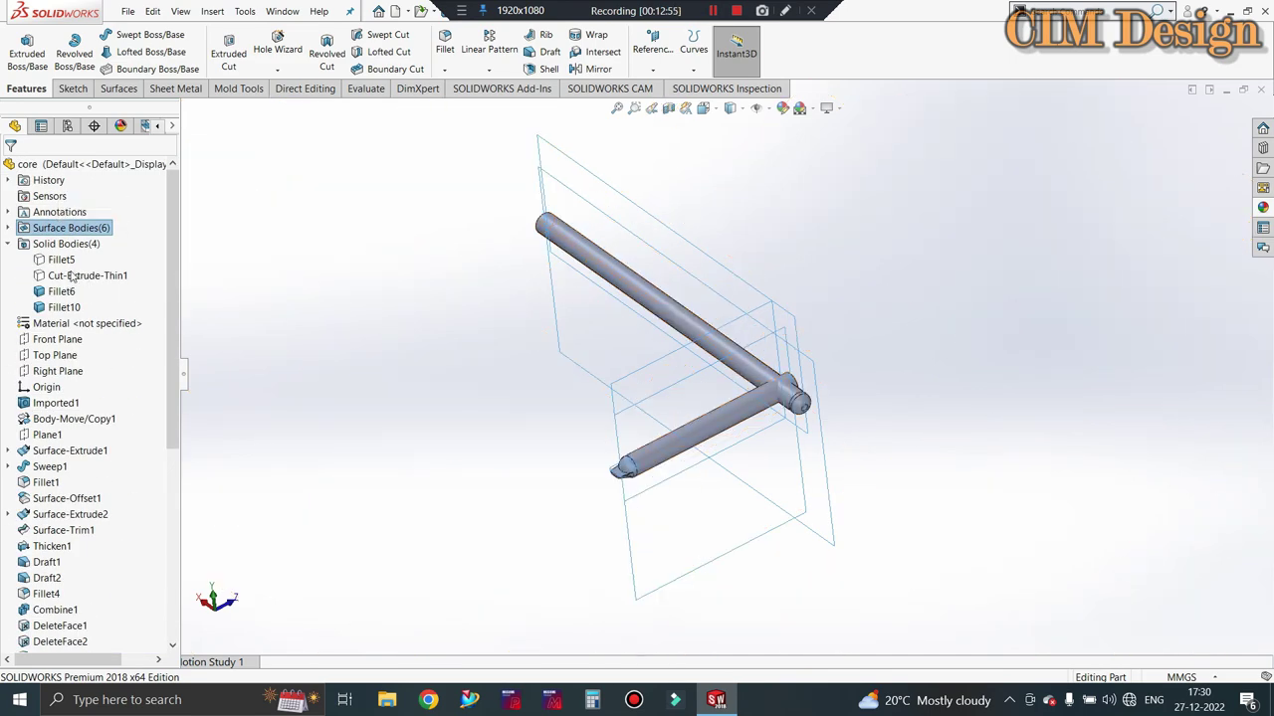
pyautogui.click(57, 358)
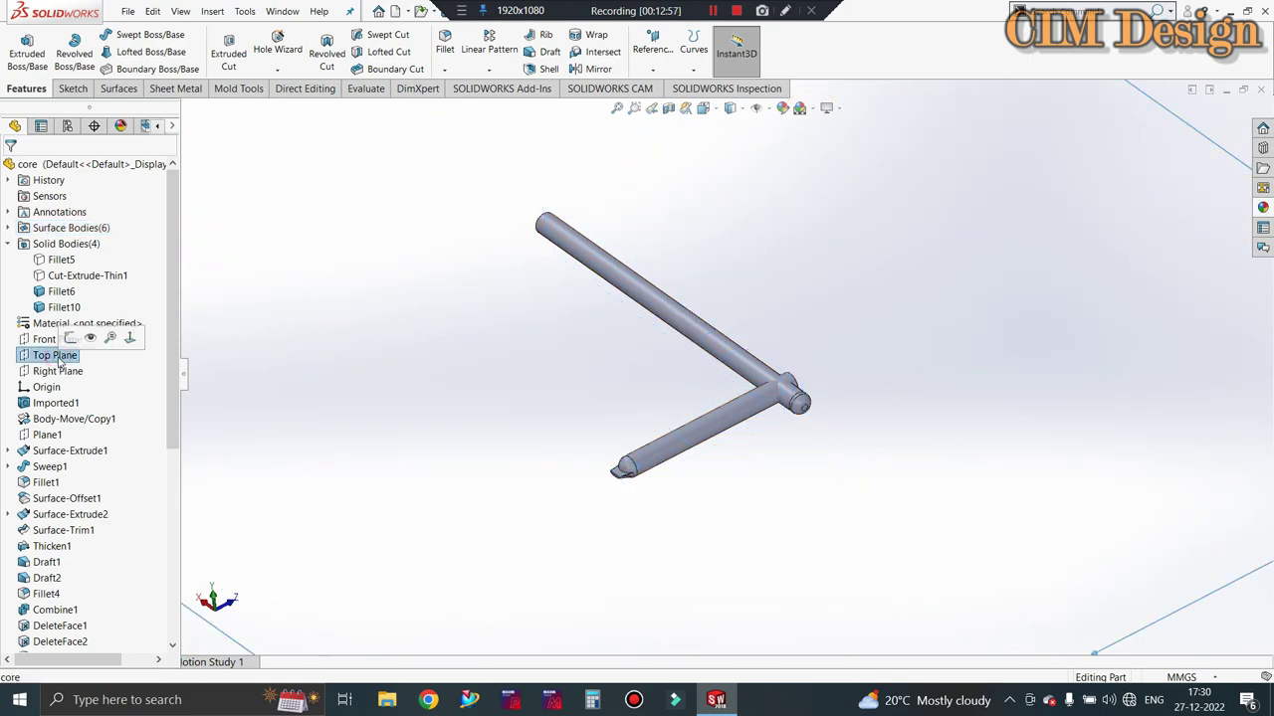
pyautogui.click(46, 341)
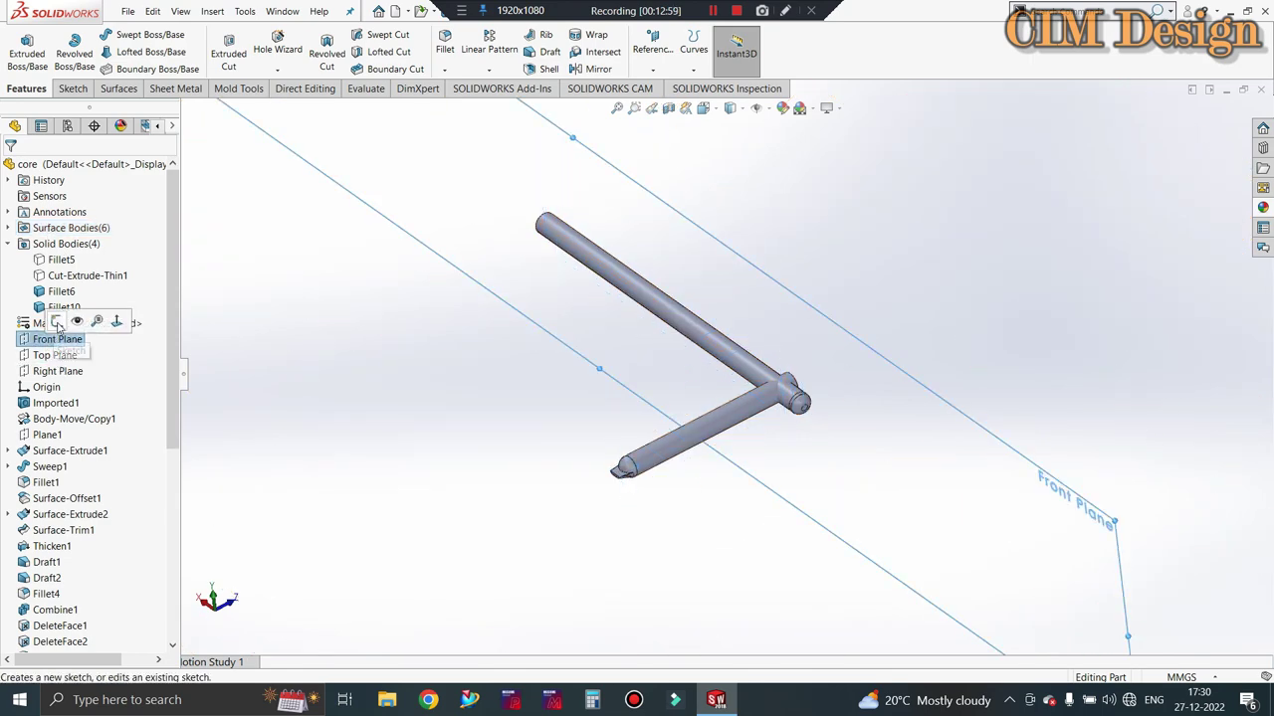
pyautogui.moveTo(762, 438); pyautogui.dragTo(838, 421, button='middle')
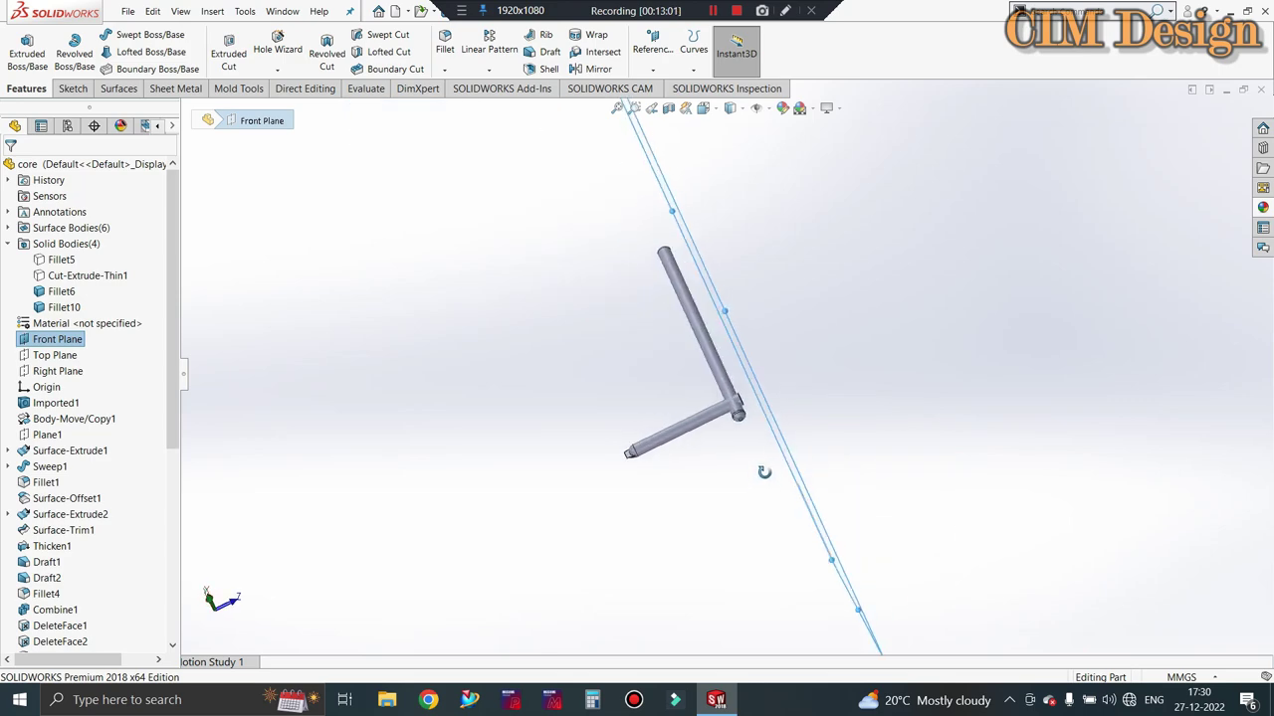
pyautogui.click(882, 222)
pyautogui.scroll(-2, 834, 333)
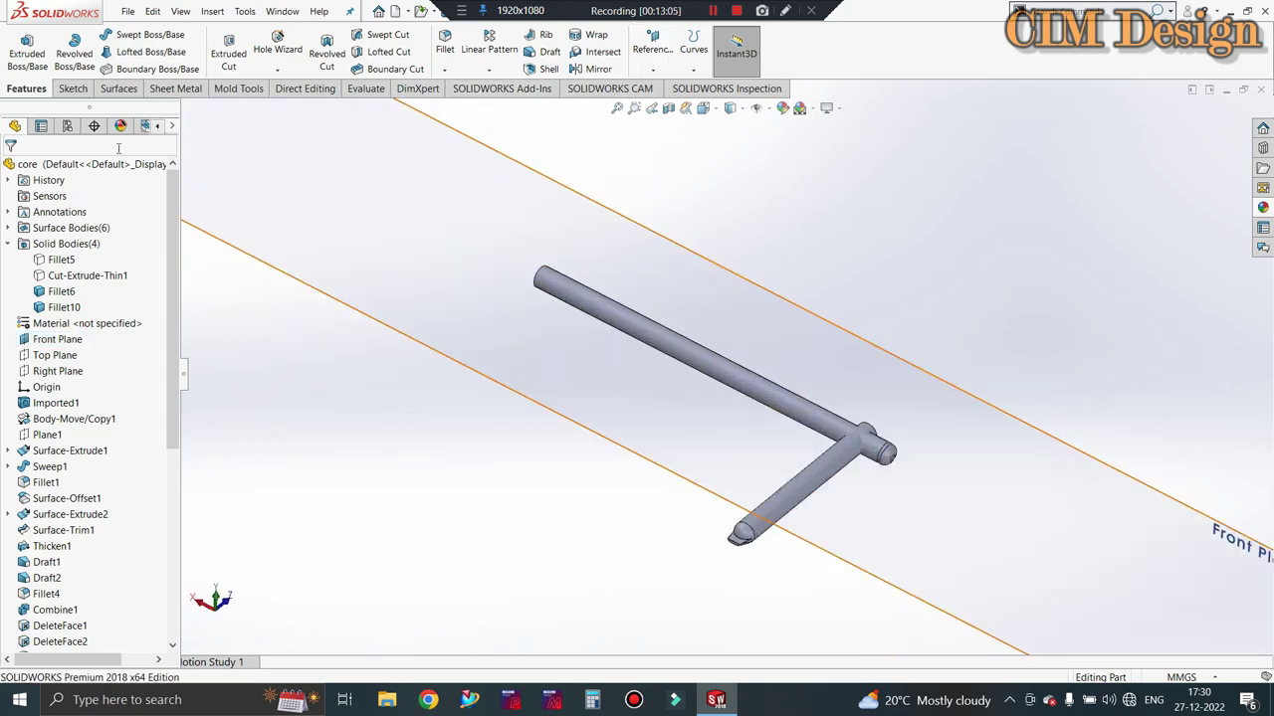
# Start a new sketch on the rod's circular end face.
pyautogui.click(72, 88)
pyautogui.click(21, 49)
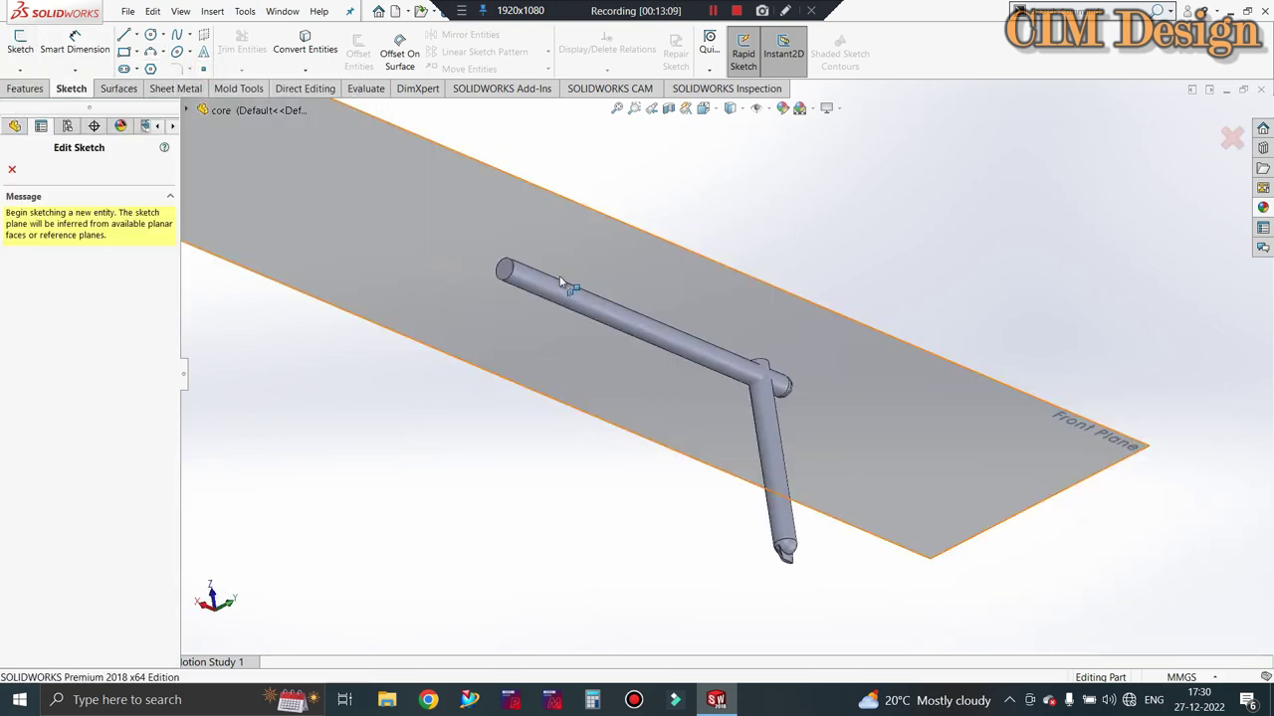
pyautogui.scroll(-5, 558, 283)
pyautogui.click(637, 292)
pyautogui.click(637, 296)
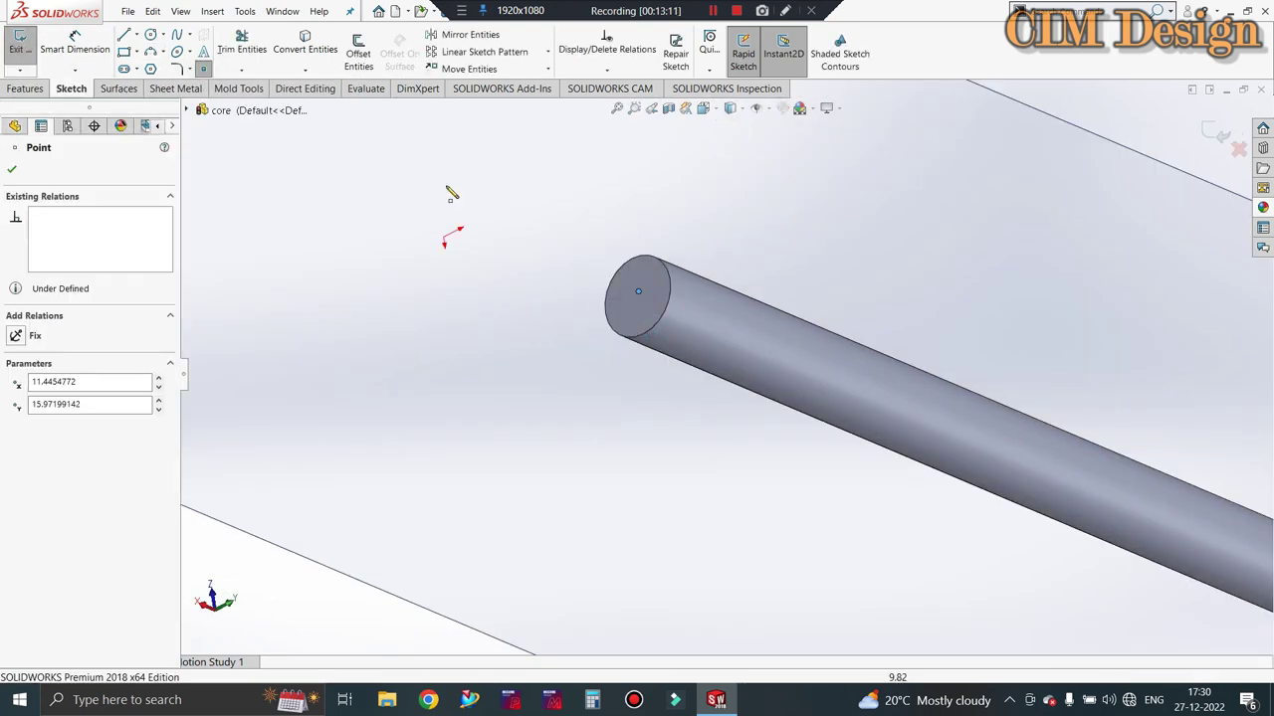
# Dimension the sketch point to the end circle's centre and finish the sketch as Sketch94.
pyautogui.moveTo(711, 289); pyautogui.dragTo(712, 254, button='right')
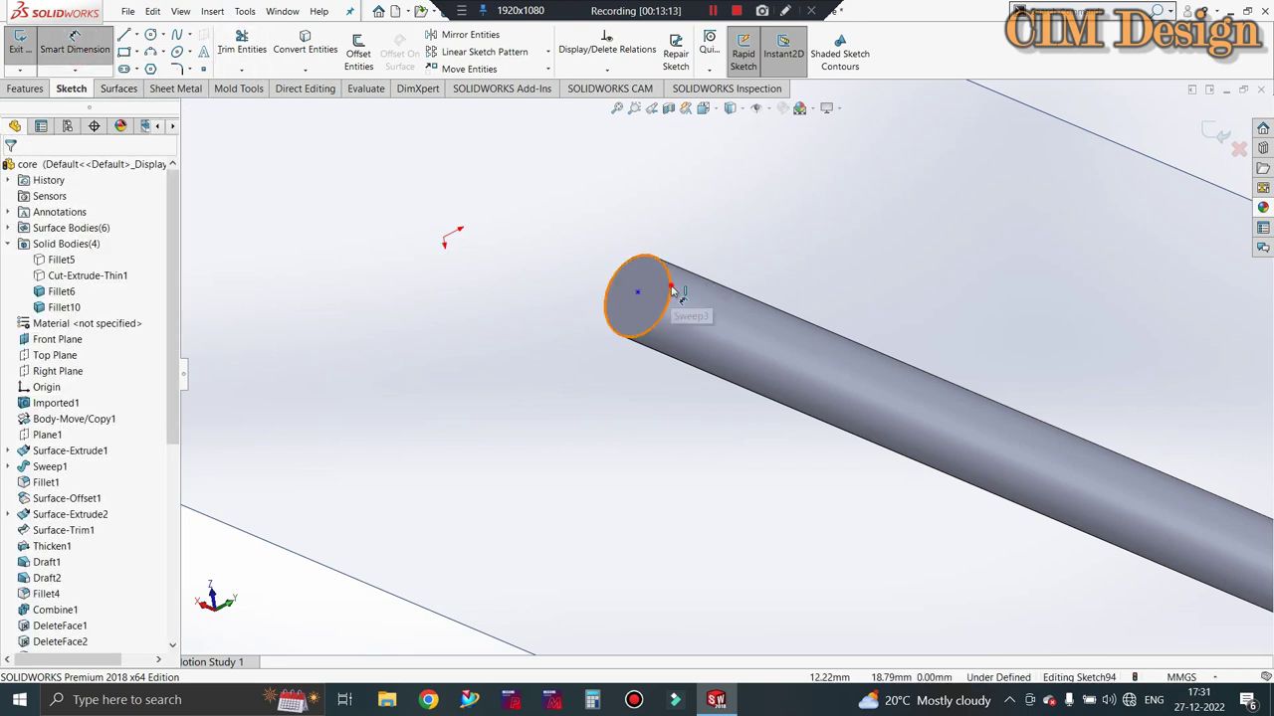
pyautogui.click(669, 299)
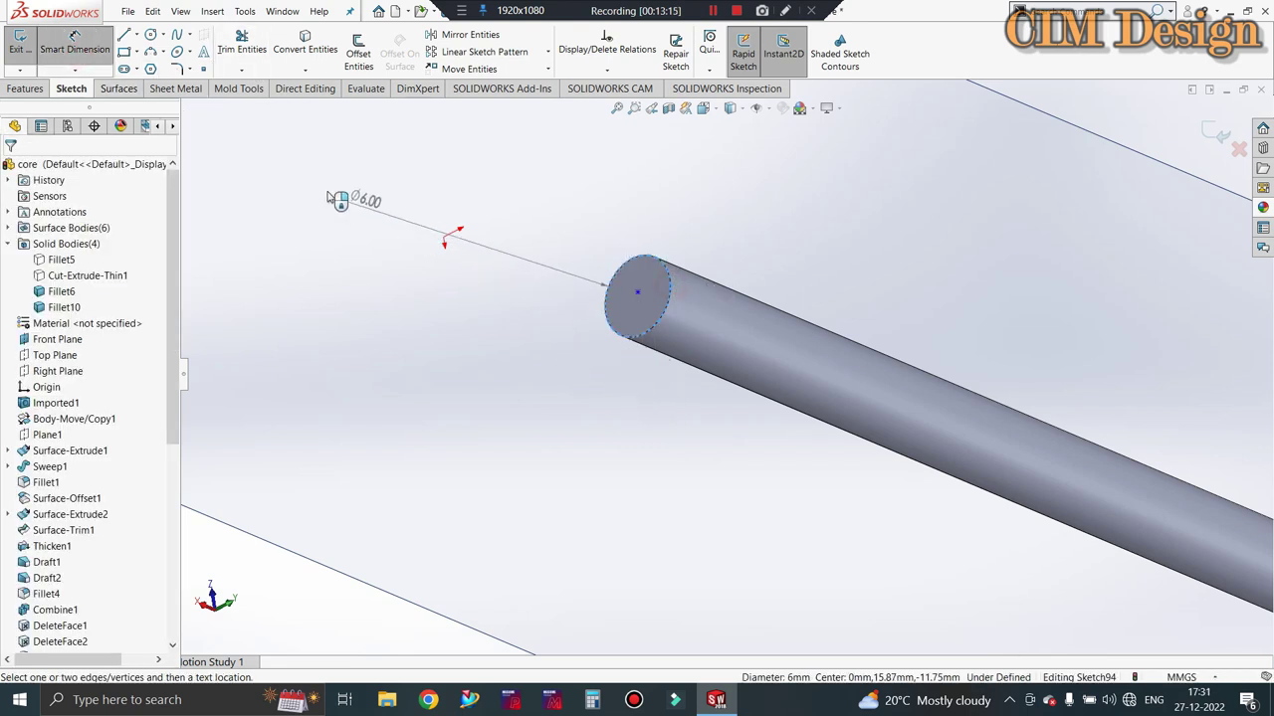
pyautogui.click(638, 296)
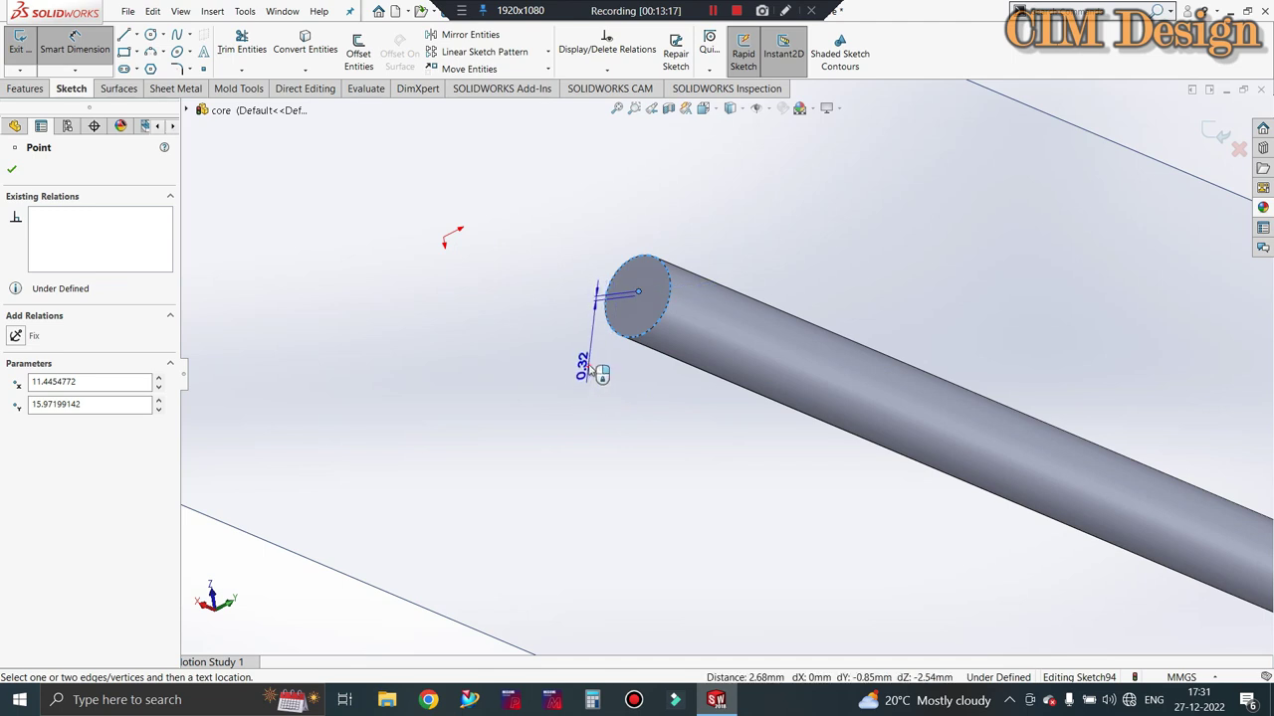
pyautogui.click(586, 363)
pyautogui.press('Return')
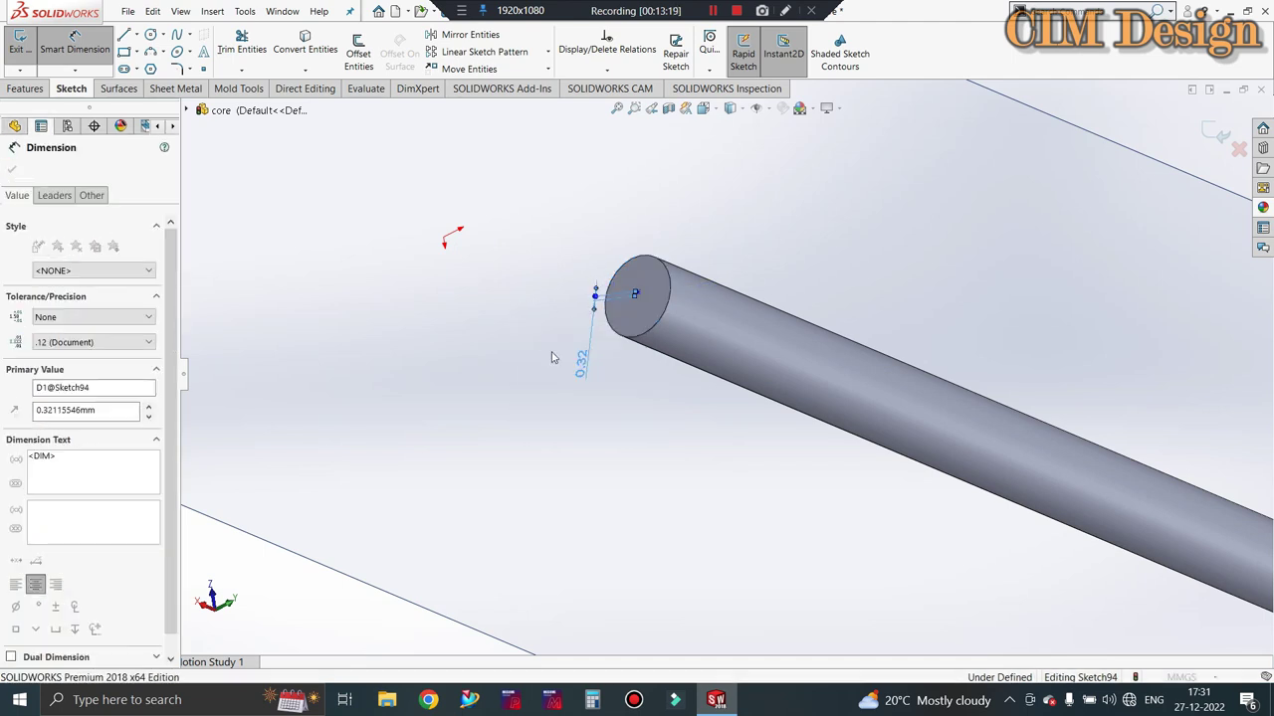
pyautogui.click(19, 45)
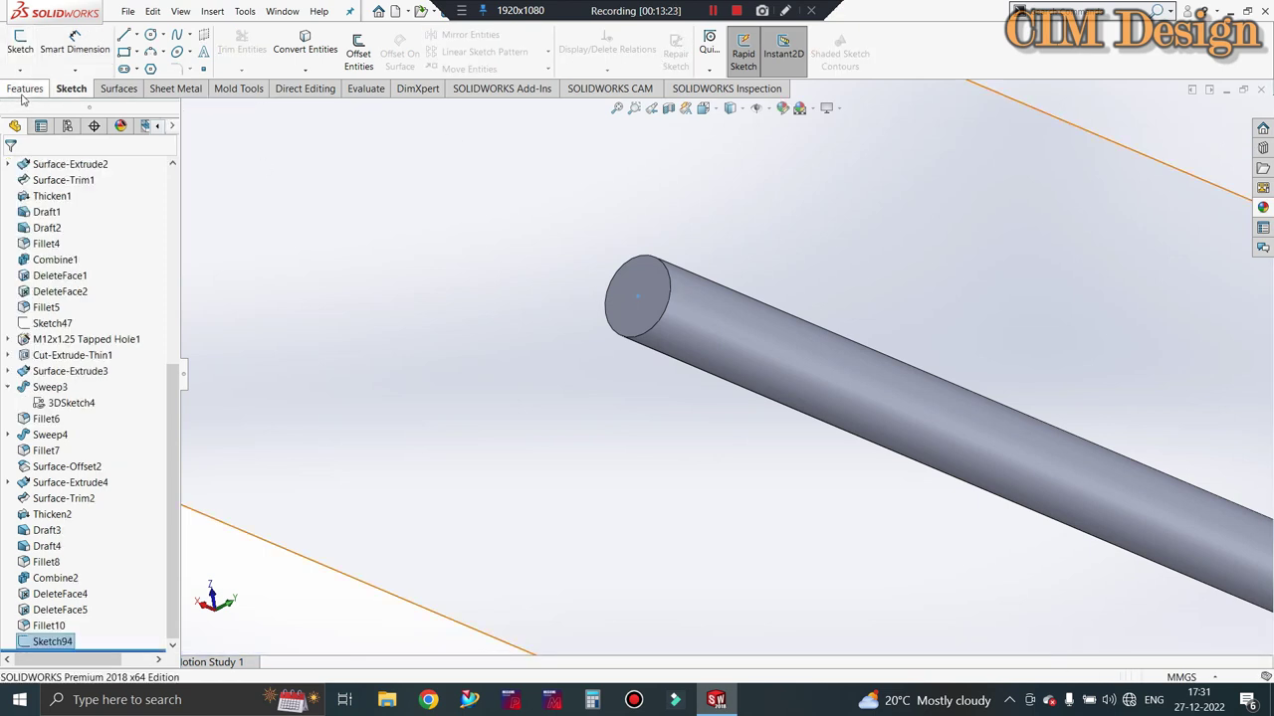
pyautogui.click(669, 60)
# Create Plane2 through the end-face sketch point, parallel to the Front Plane.
pyautogui.click(660, 86)
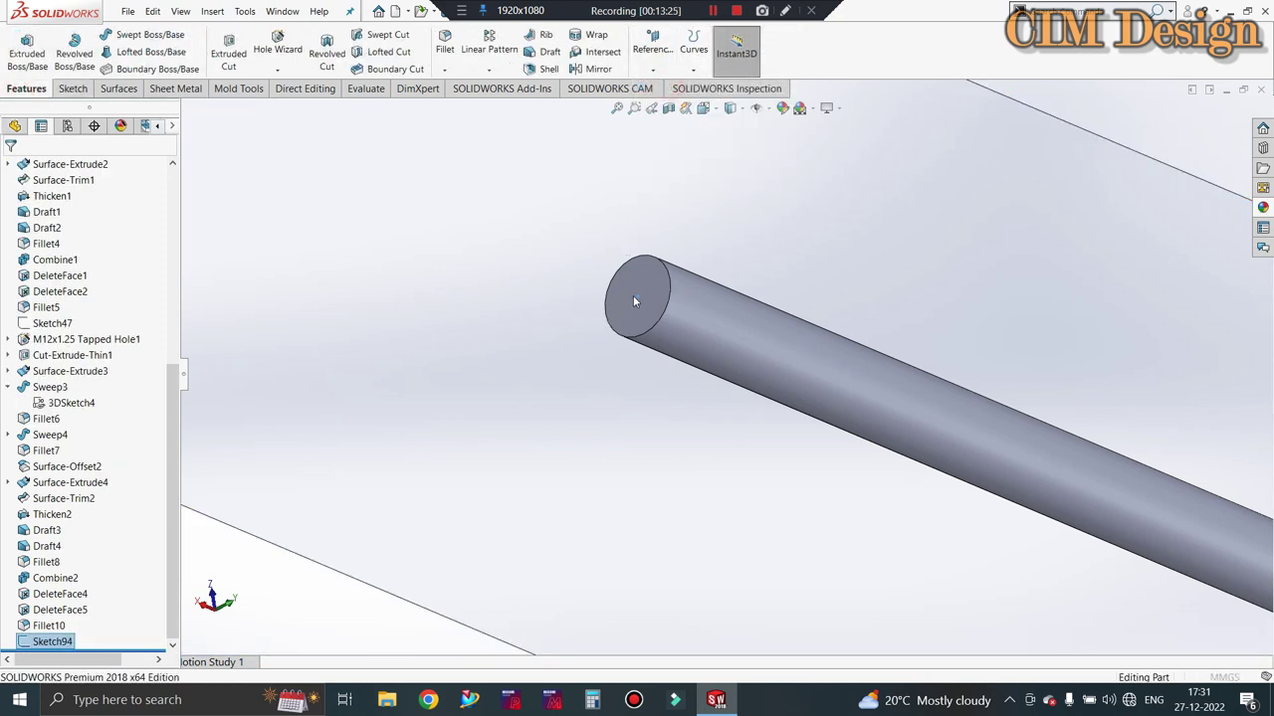
pyautogui.click(638, 296)
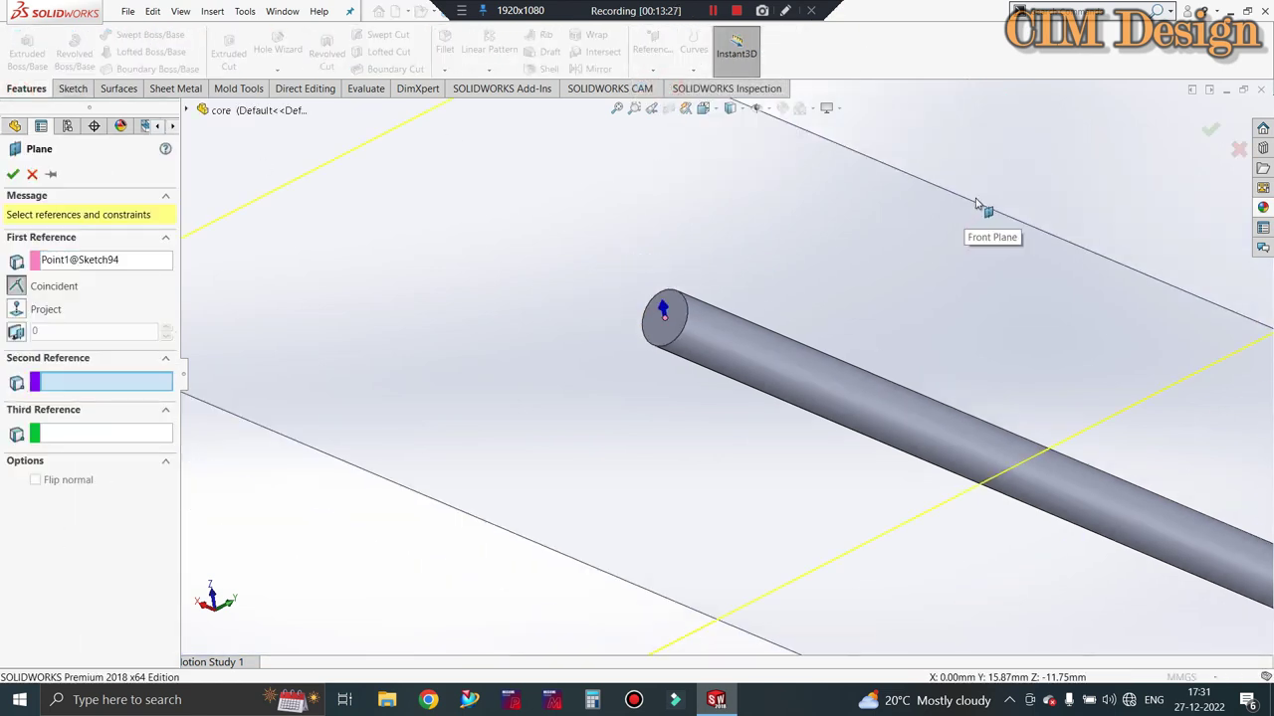
pyautogui.click(963, 198)
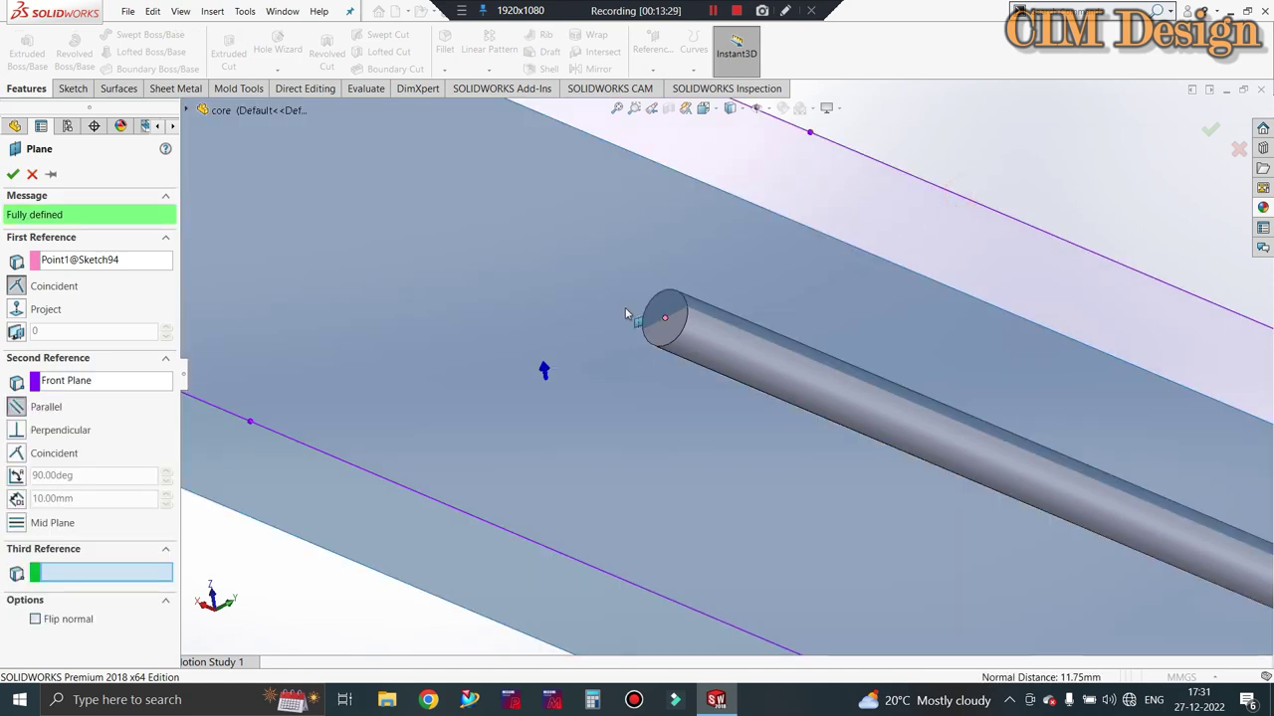
pyautogui.press('f')
pyautogui.click(13, 173)
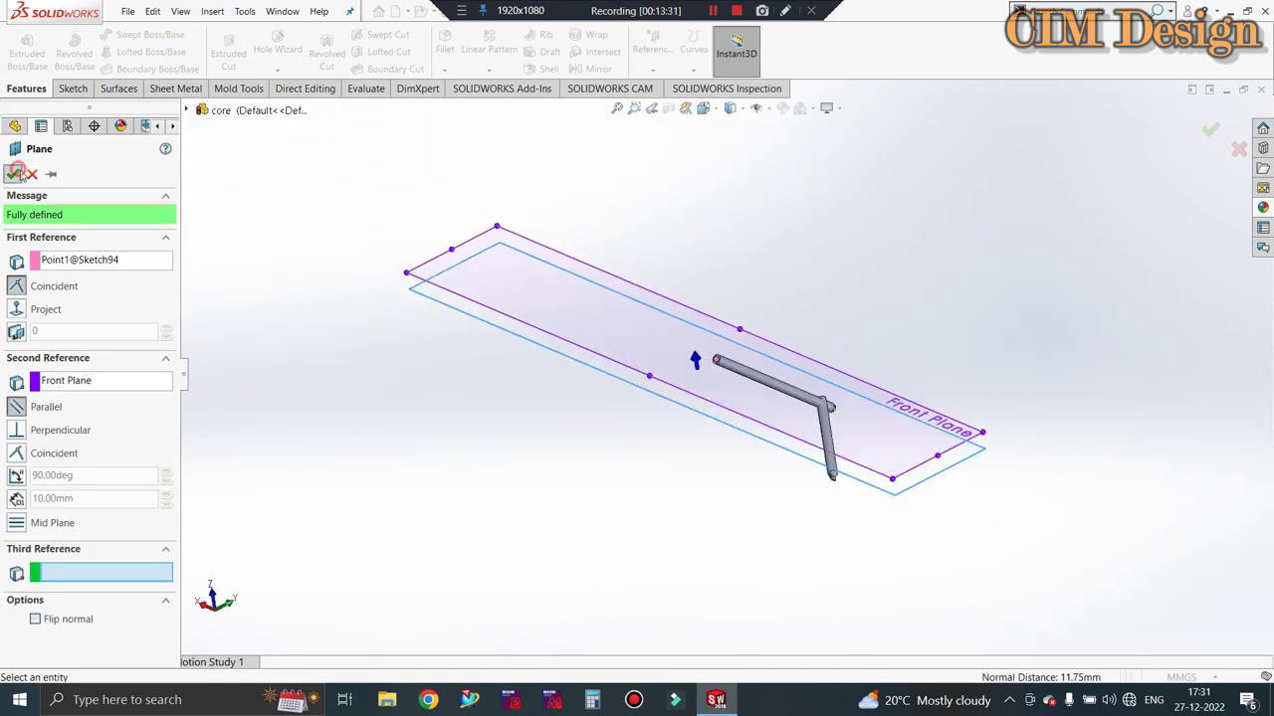
# Hide the Front Plane.
pyautogui.moveTo(572, 369)
pyautogui.mouseDown(button='middle')
pyautogui.moveTo(484, 355)
pyautogui.moveTo(824, 350)
pyautogui.mouseUp(button='middle')
pyautogui.rightClick(824, 350)
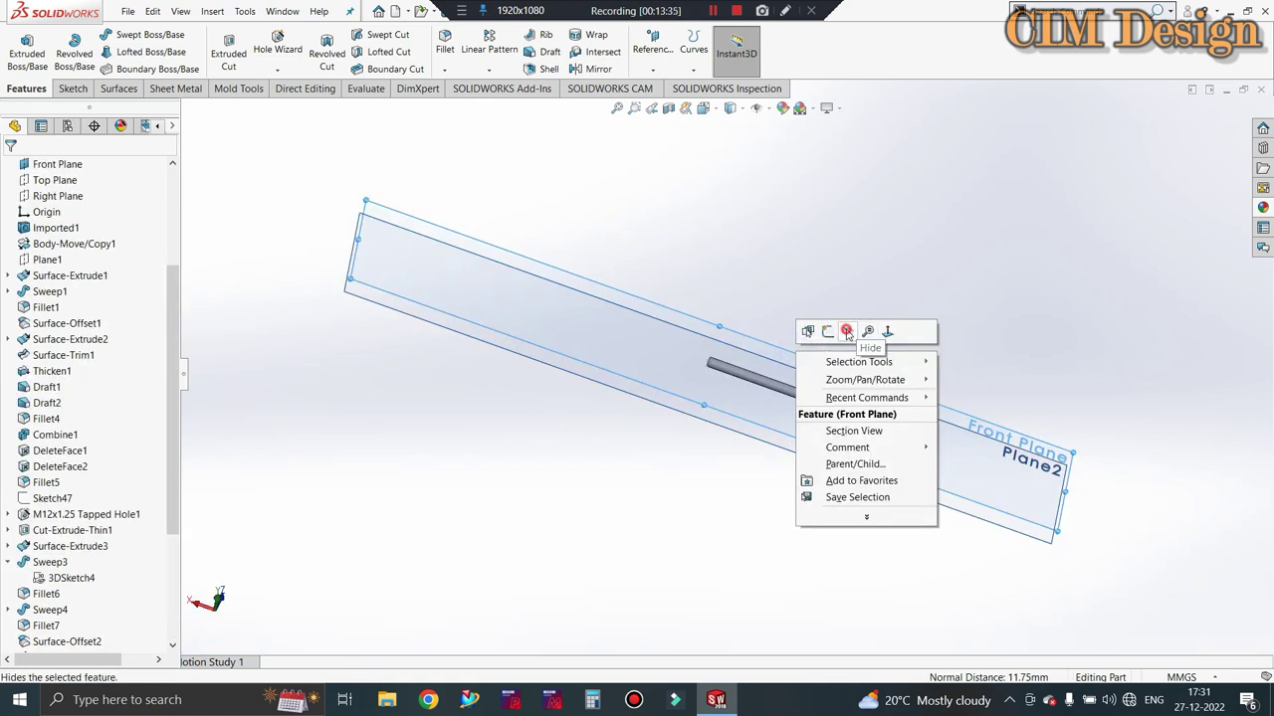
pyautogui.click(847, 332)
pyautogui.scroll(-2, 900, 428)
pyautogui.scroll(-3, 893, 444)
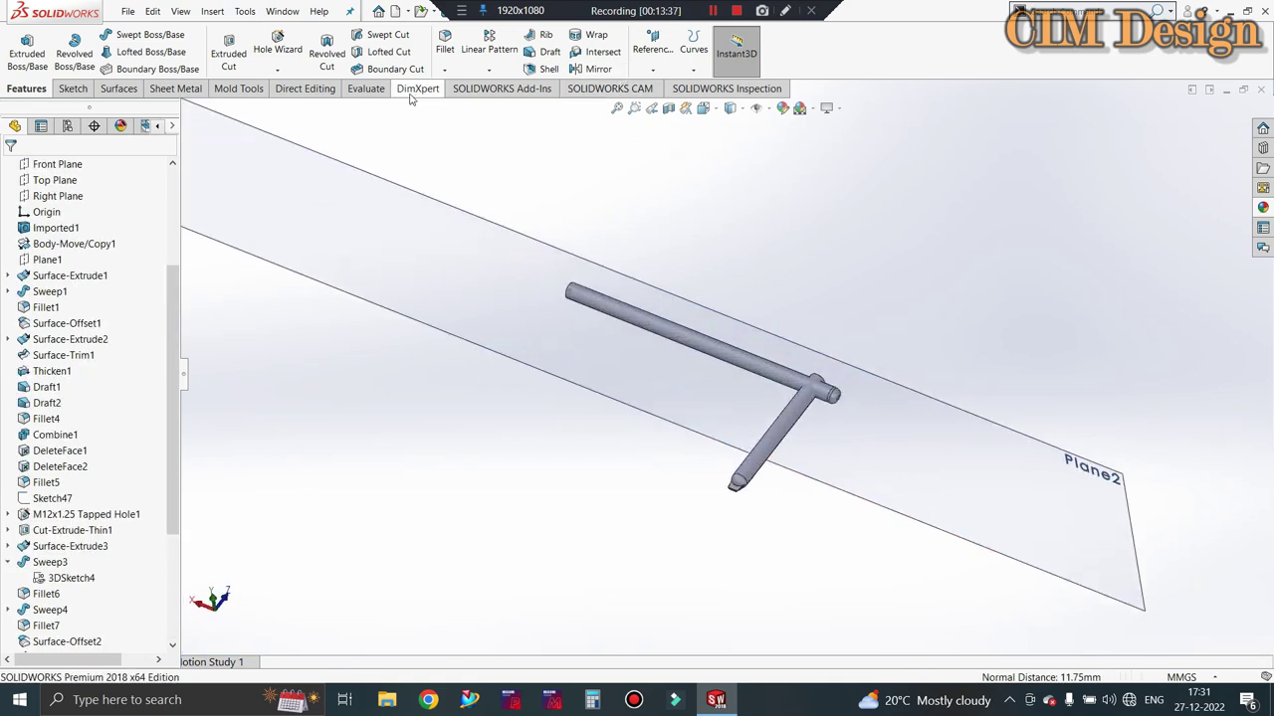
pyautogui.click(595, 68)
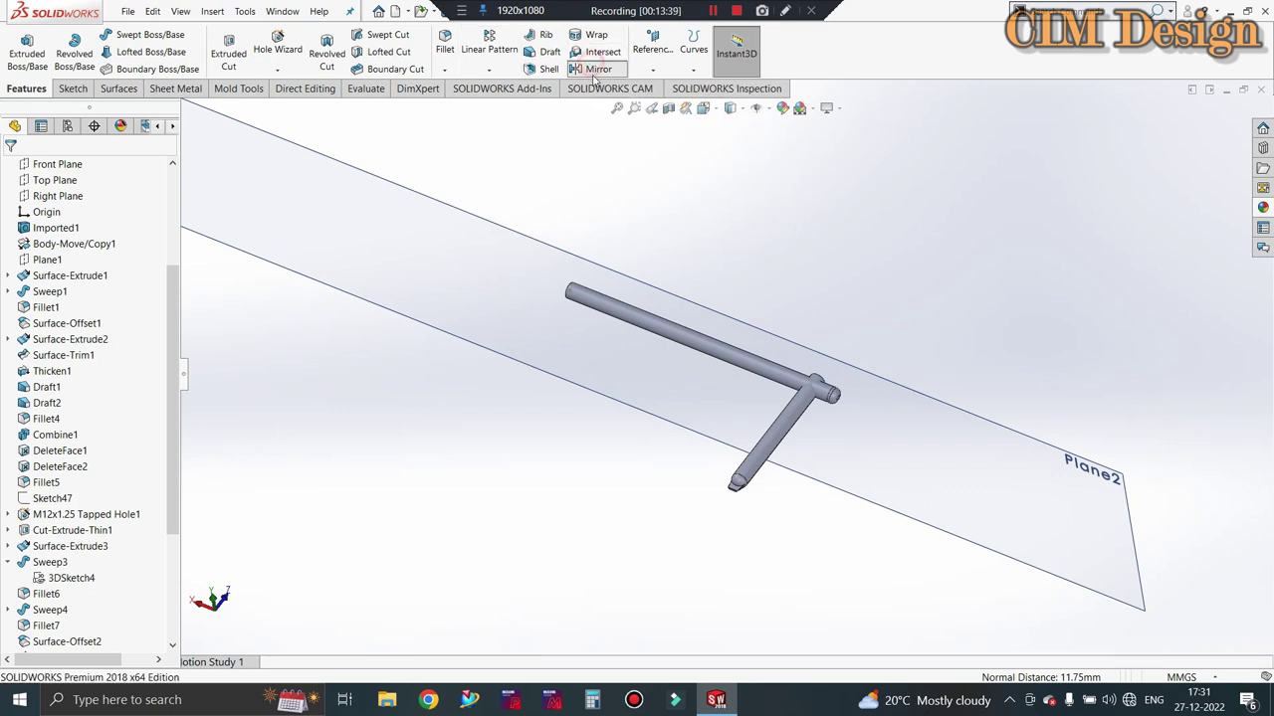
# Mirror the angled Fillet10 rod body across Plane2.
pyautogui.click(560, 253)
pyautogui.click(64, 332)
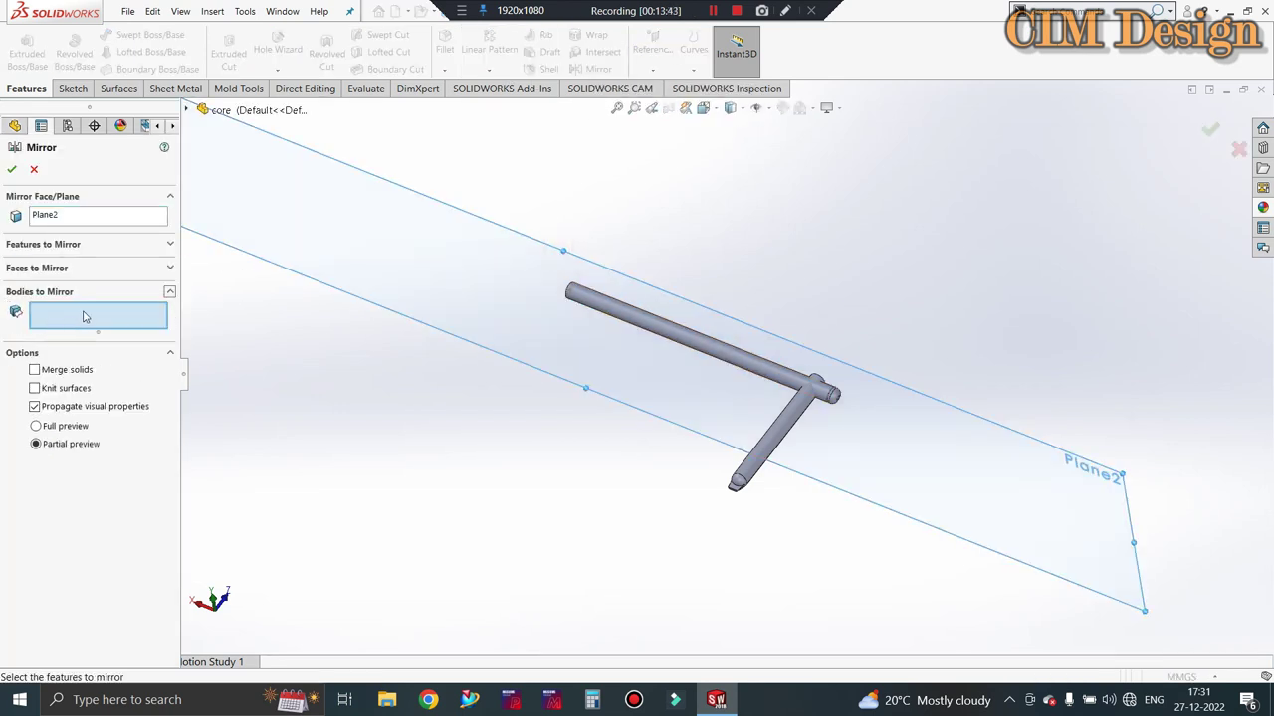
pyautogui.click(754, 475)
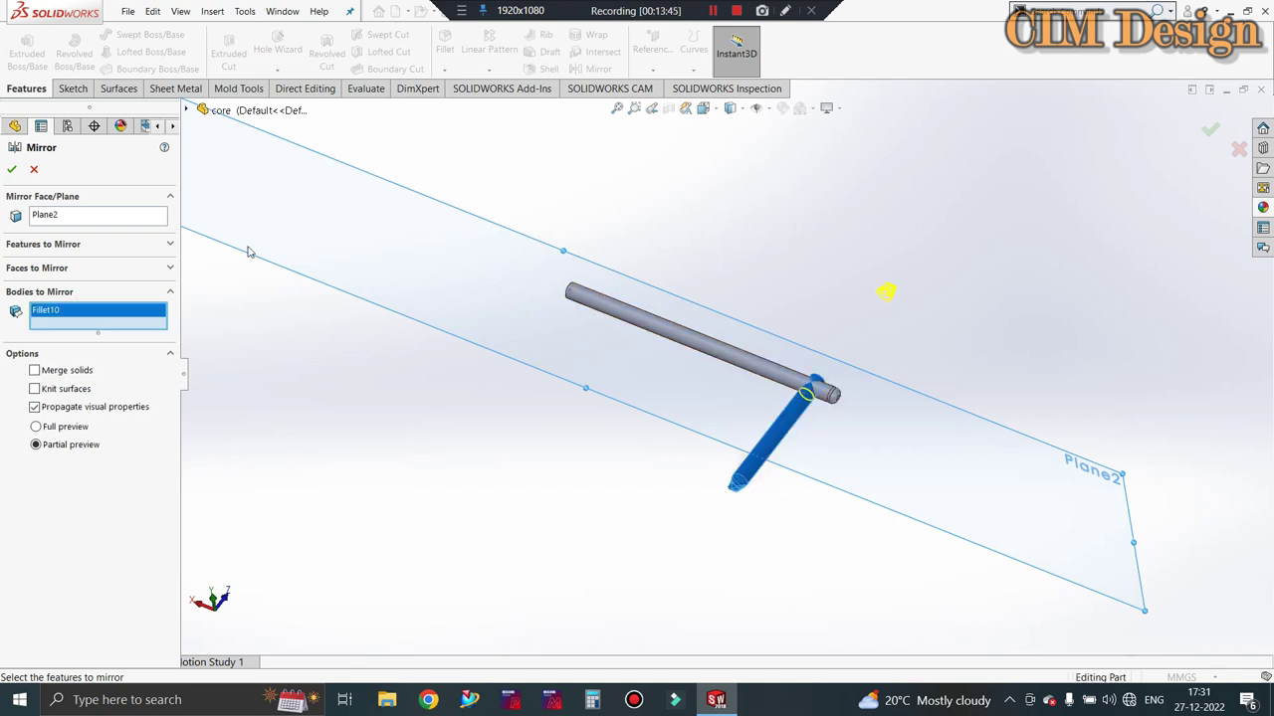
pyautogui.click(11, 170)
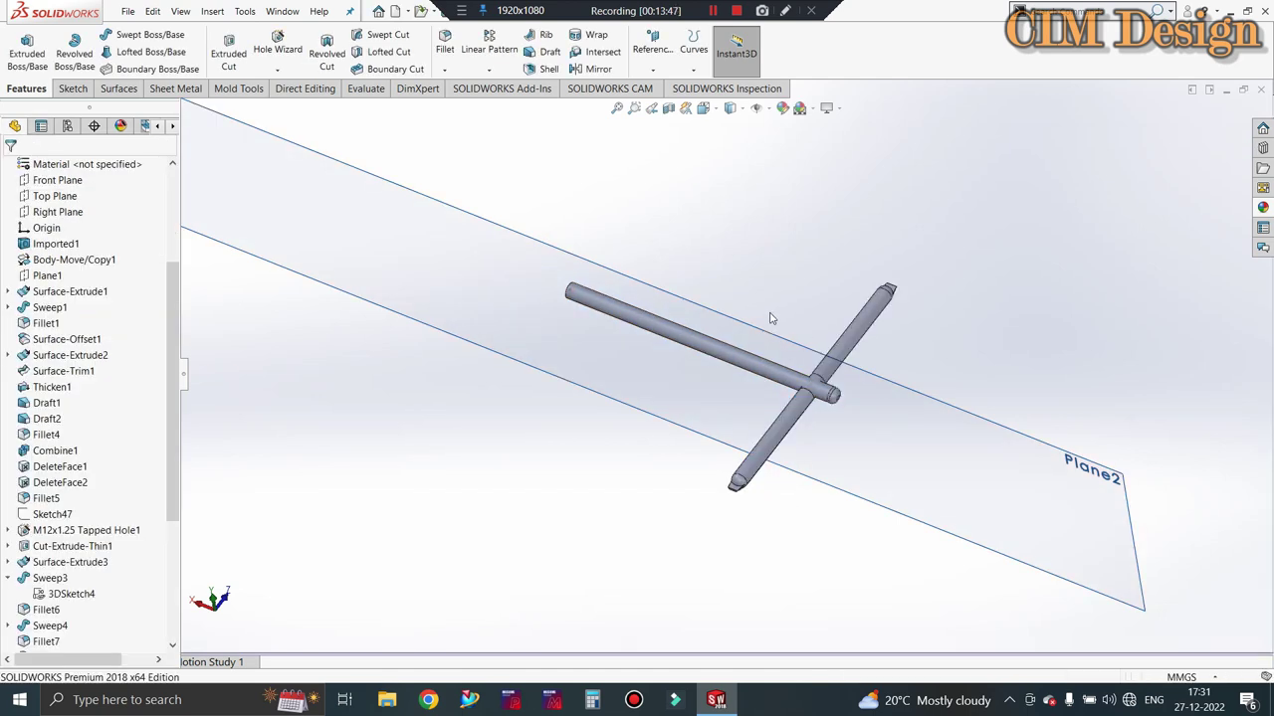
pyautogui.click(49, 213)
# Mirror the Mirror1, Fillet10 and Fillet6 rod bodies across the Right Plane.
pyautogui.moveTo(636, 378); pyautogui.dragTo(588, 291, button='middle')
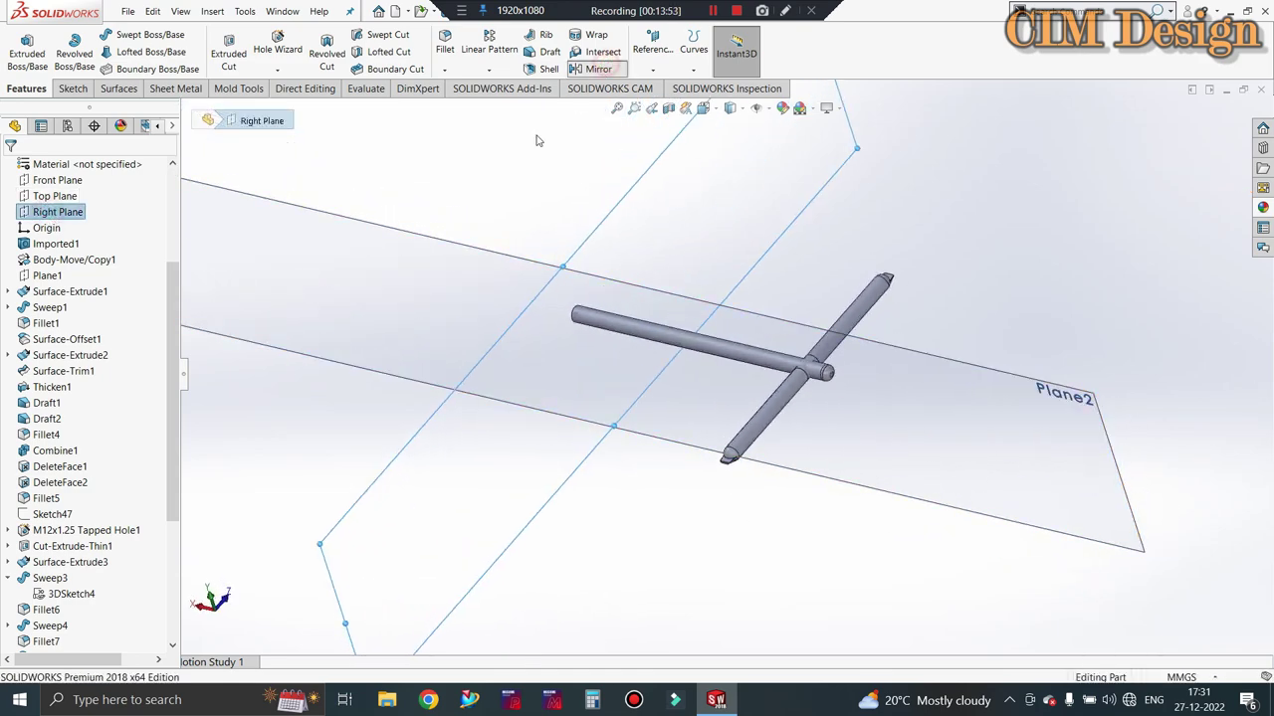
pyautogui.click(825, 343)
pyautogui.click(794, 403)
pyautogui.click(730, 374)
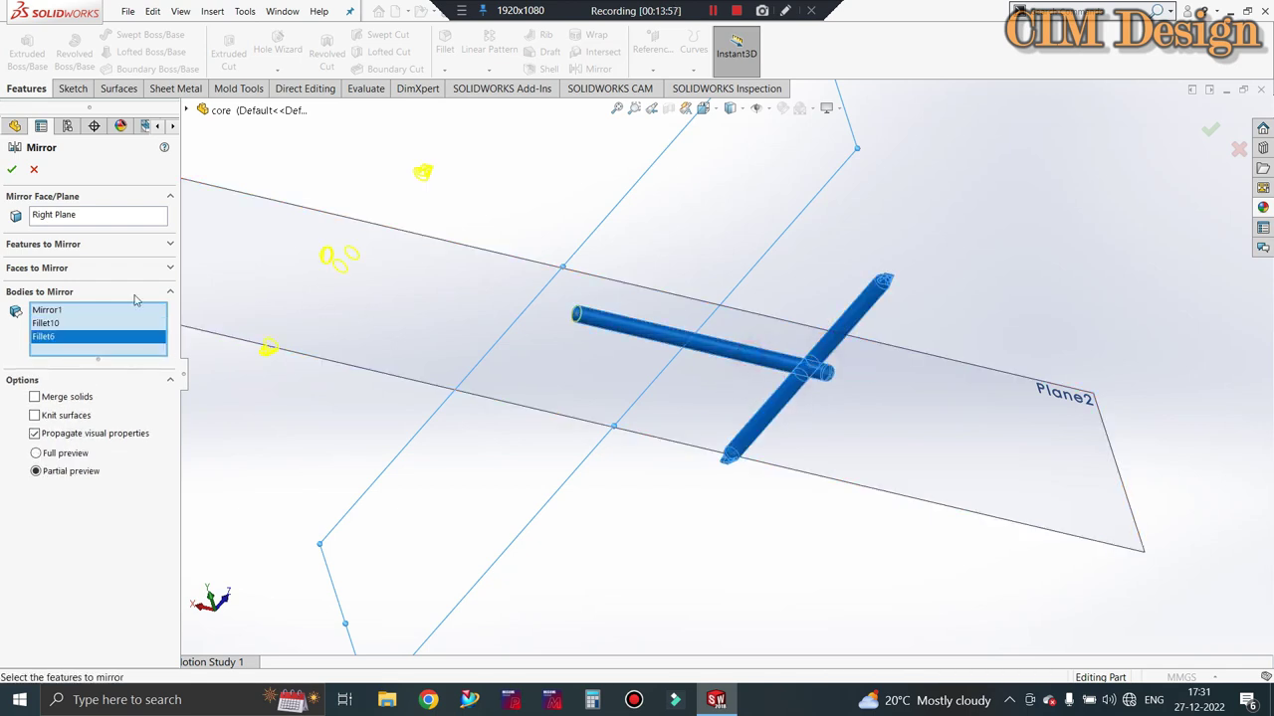
pyautogui.click(13, 170)
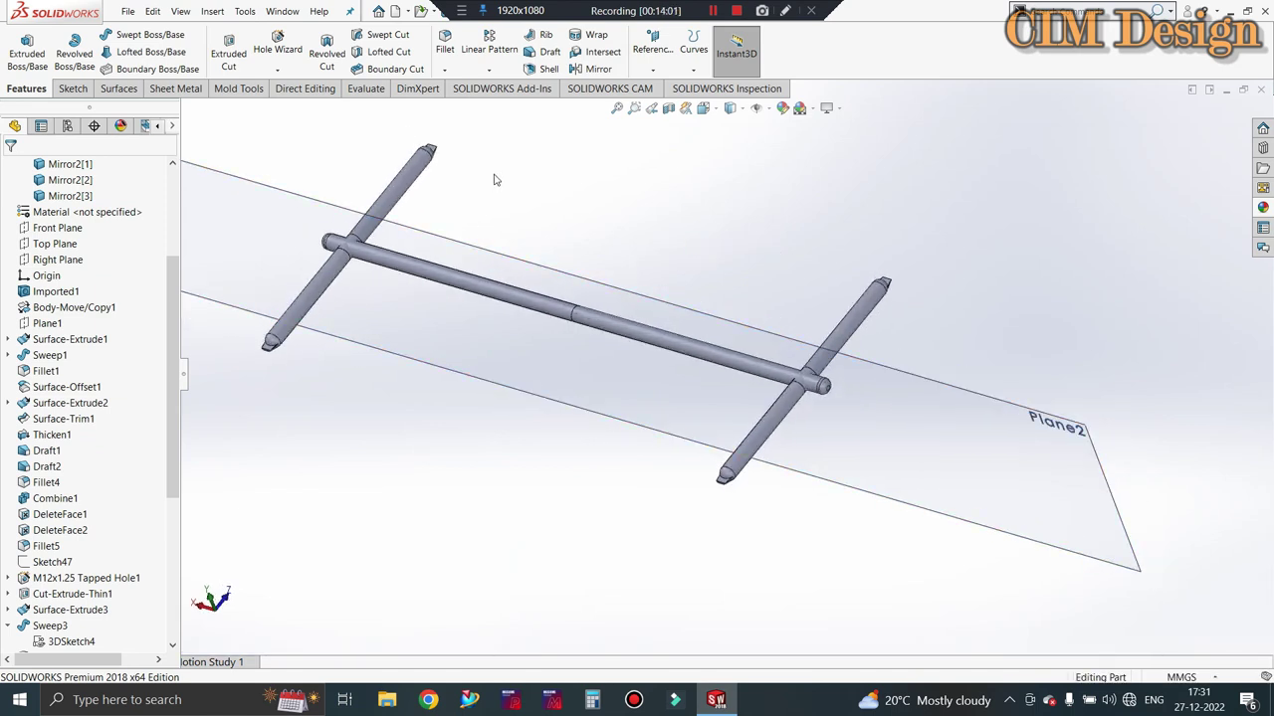
# Combine all six rod bodies into a single H-shaped body.
pyautogui.click(320, 93)
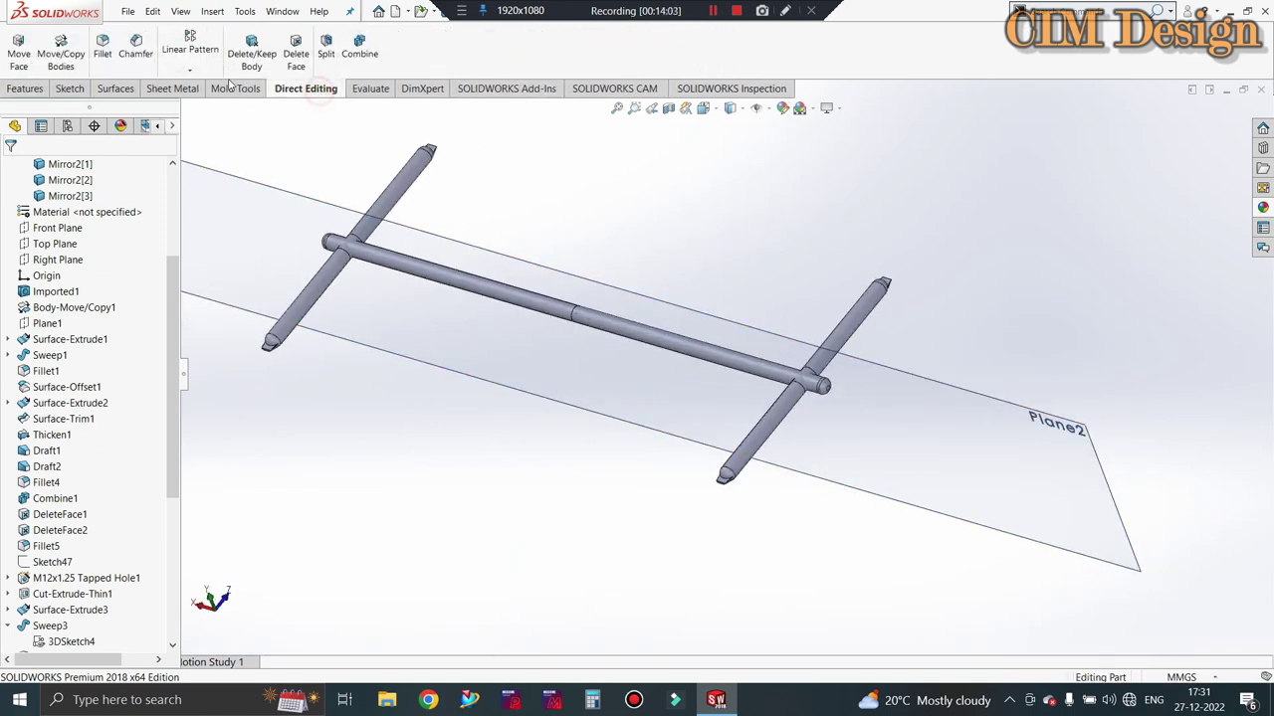
pyautogui.click(360, 47)
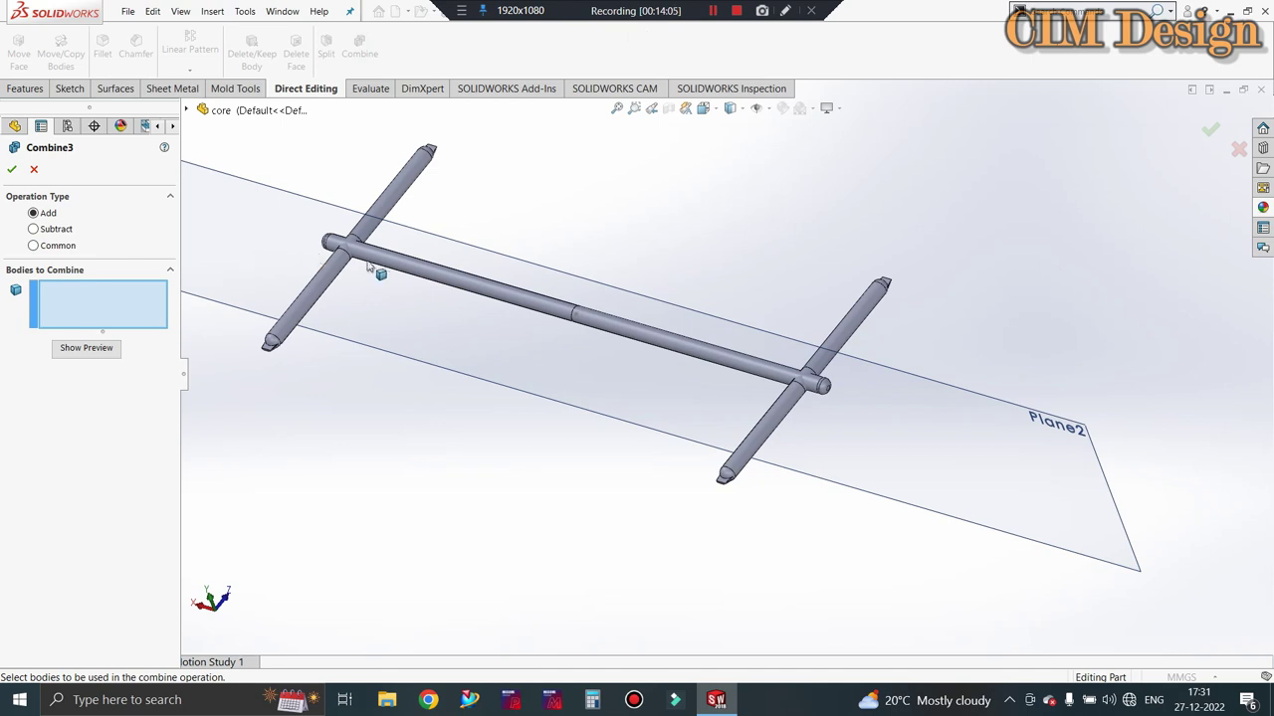
pyautogui.click(335, 275)
pyautogui.click(389, 228)
pyautogui.click(431, 275)
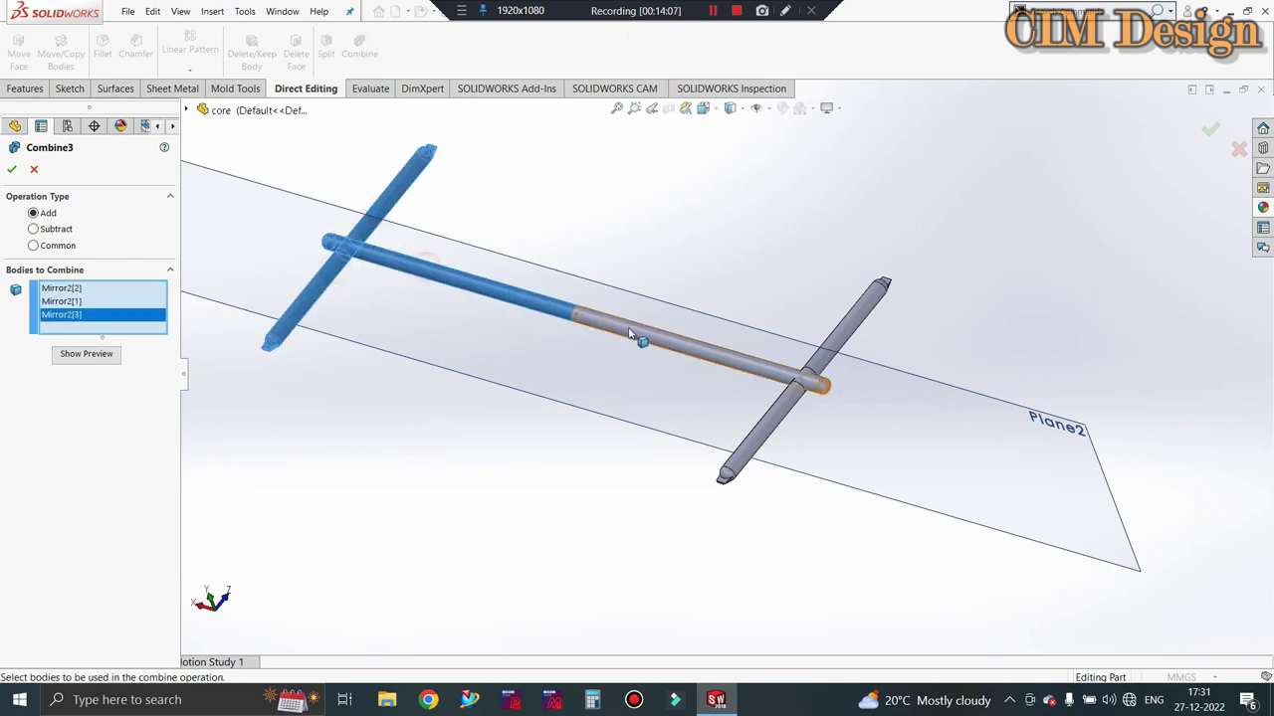
pyautogui.click(640, 333)
pyautogui.click(839, 343)
pyautogui.click(764, 417)
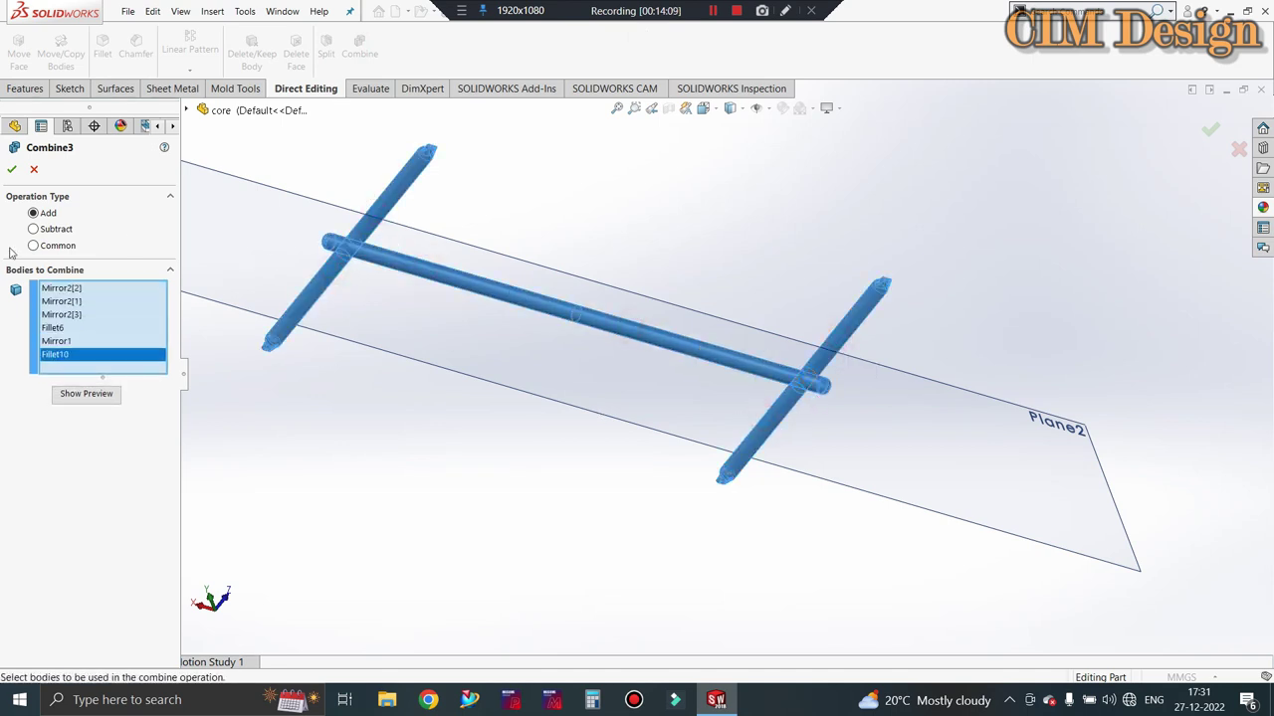
pyautogui.click(11, 171)
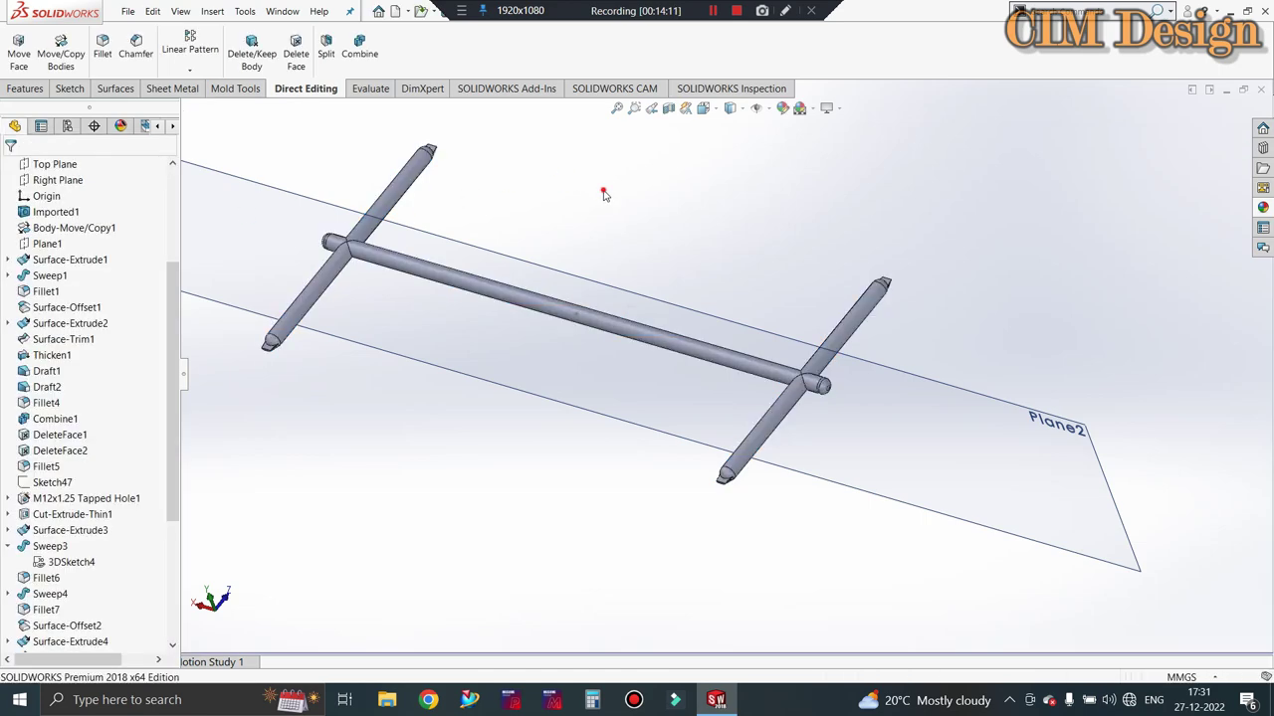
# Fillet the junction edges where the crossing rods meet the long rod at 3 mm.
pyautogui.moveTo(738, 269)
pyautogui.mouseDown(button='middle')
pyautogui.moveTo(748, 302)
pyautogui.moveTo(789, 283)
pyautogui.moveTo(654, 253)
pyautogui.moveTo(456, 281)
pyautogui.moveTo(582, 227)
pyautogui.mouseUp(button='middle')
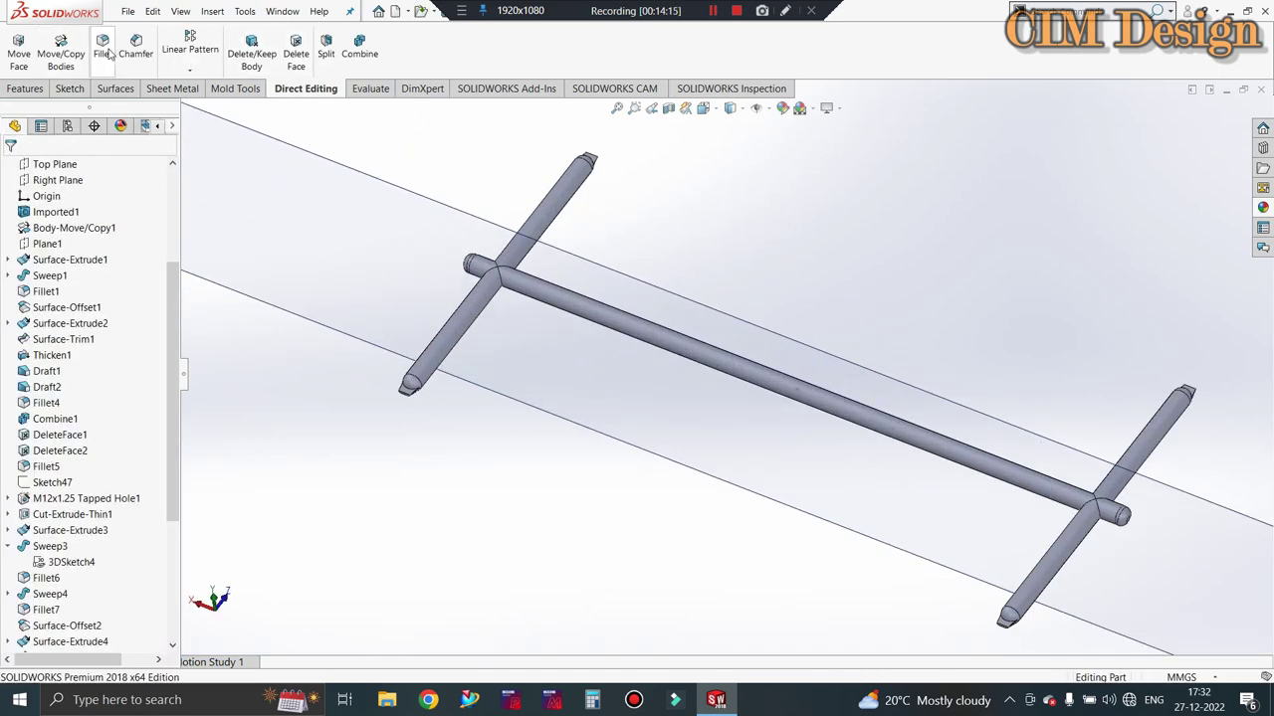
pyautogui.click(502, 272)
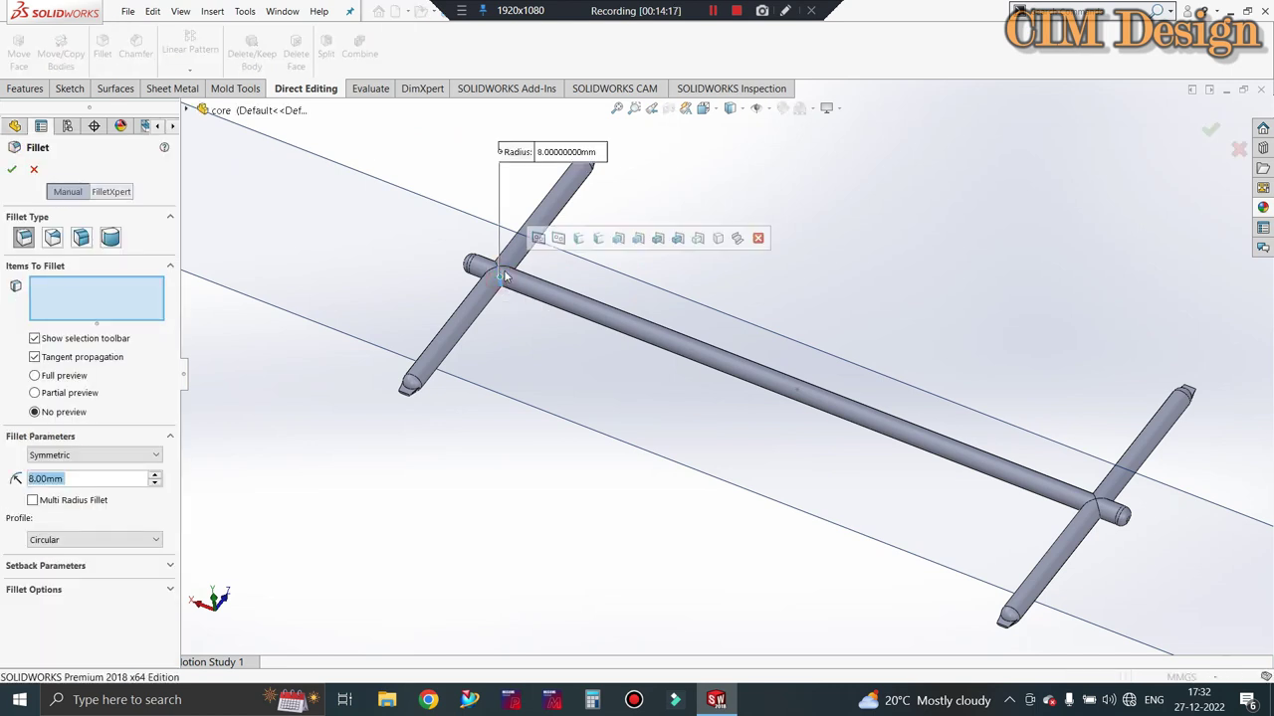
pyautogui.click(495, 275)
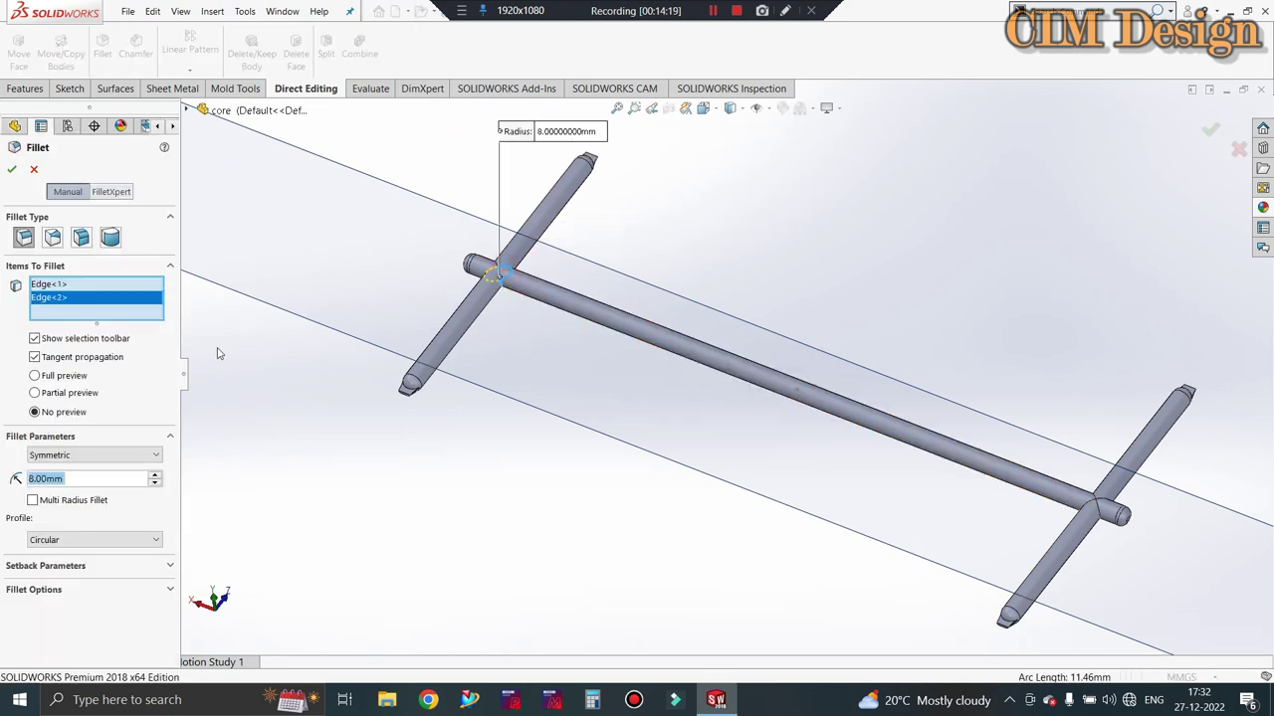
pyautogui.write('3')
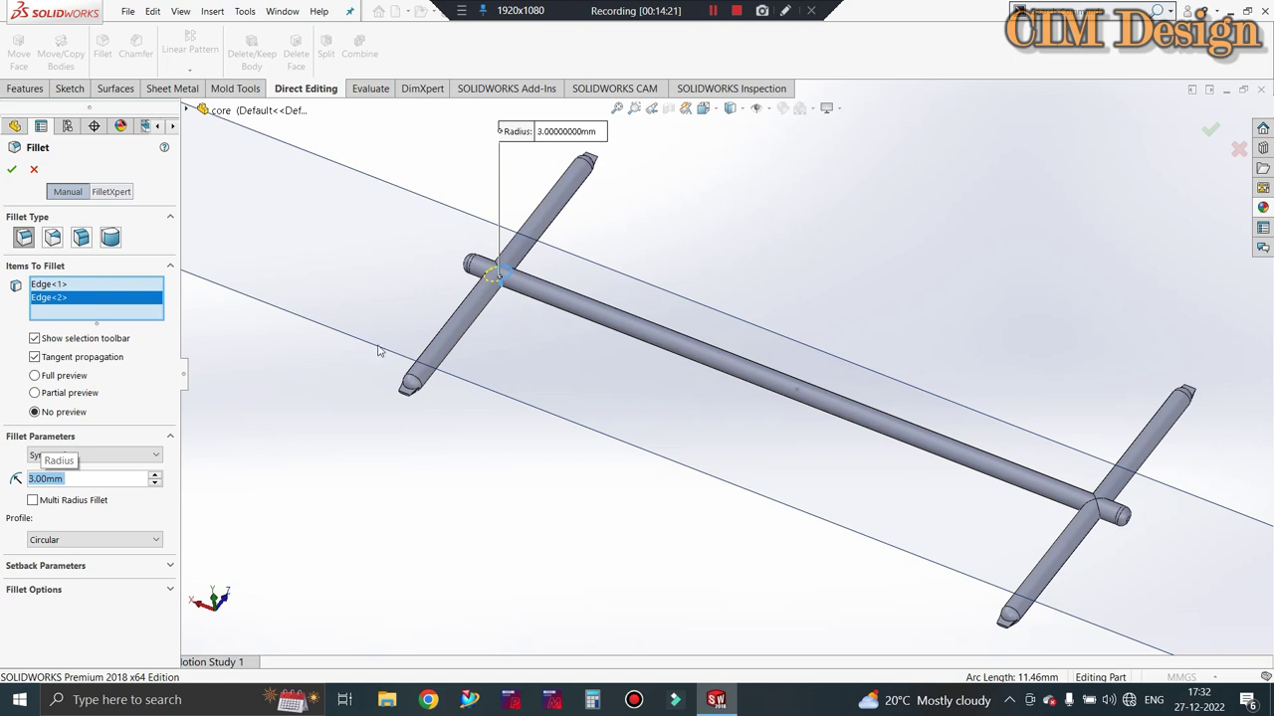
pyautogui.click(1098, 507)
pyautogui.click(1096, 507)
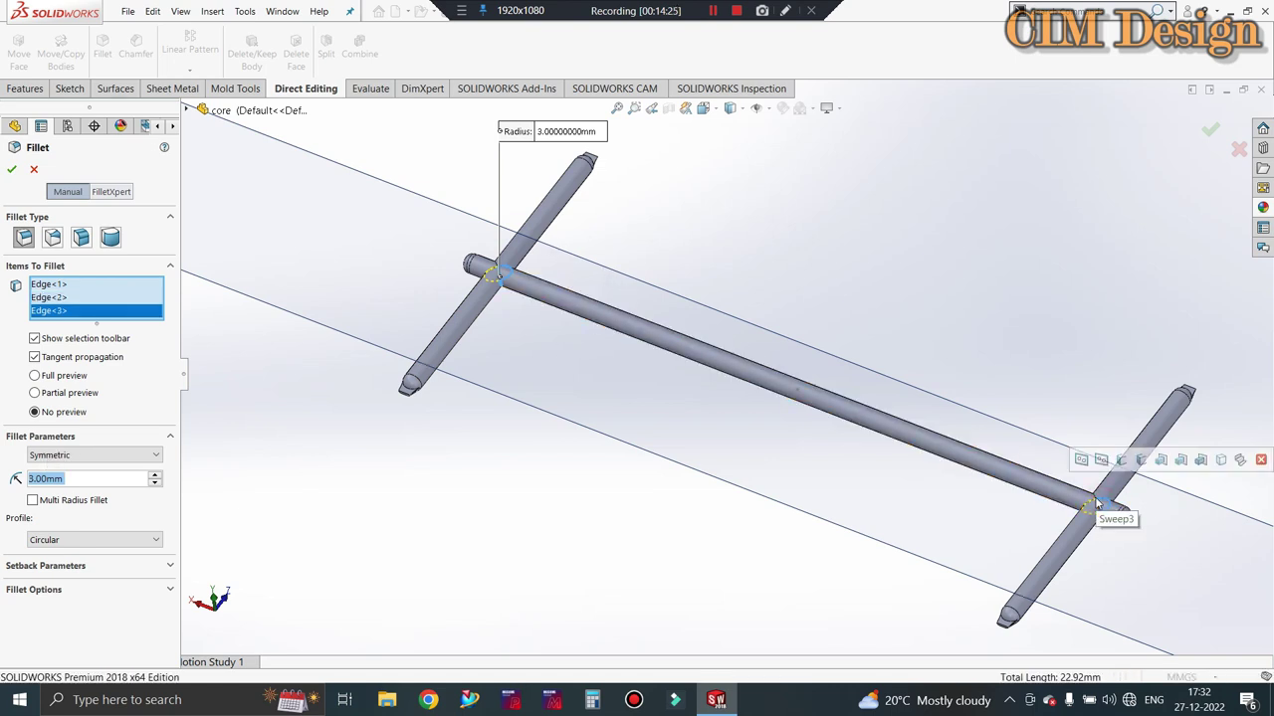
pyautogui.click(1094, 506)
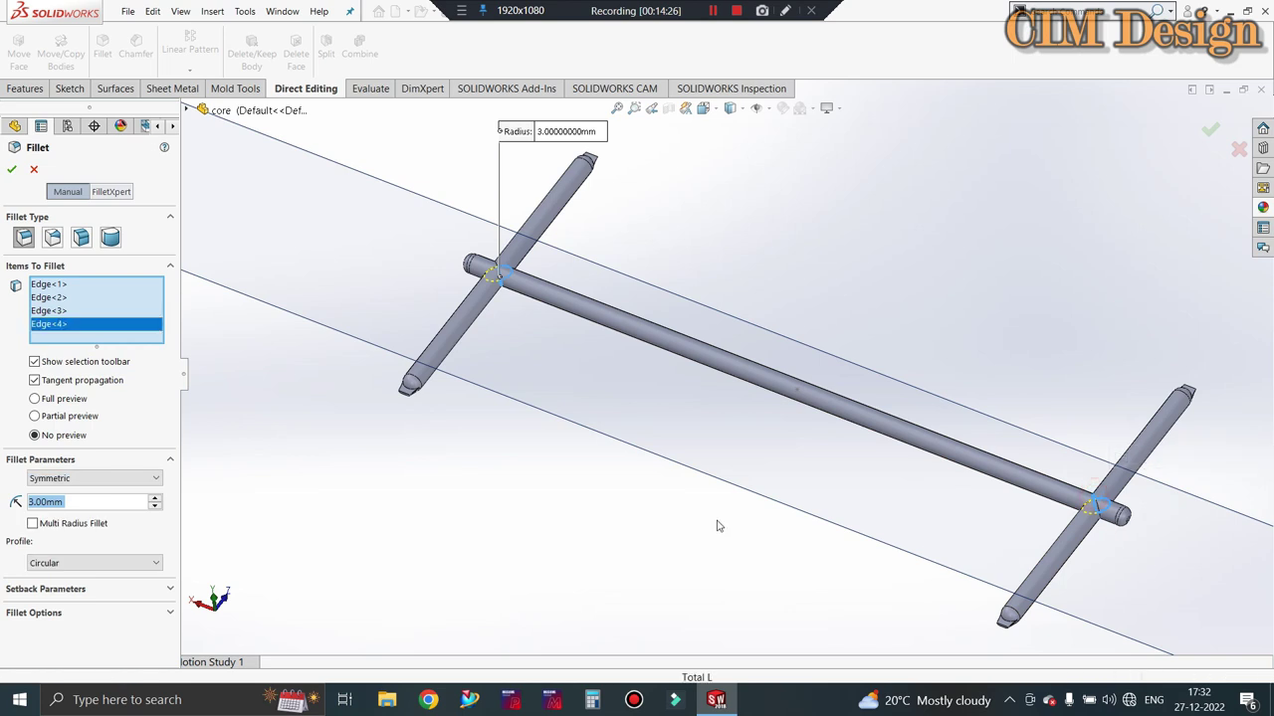
pyautogui.click(8, 171)
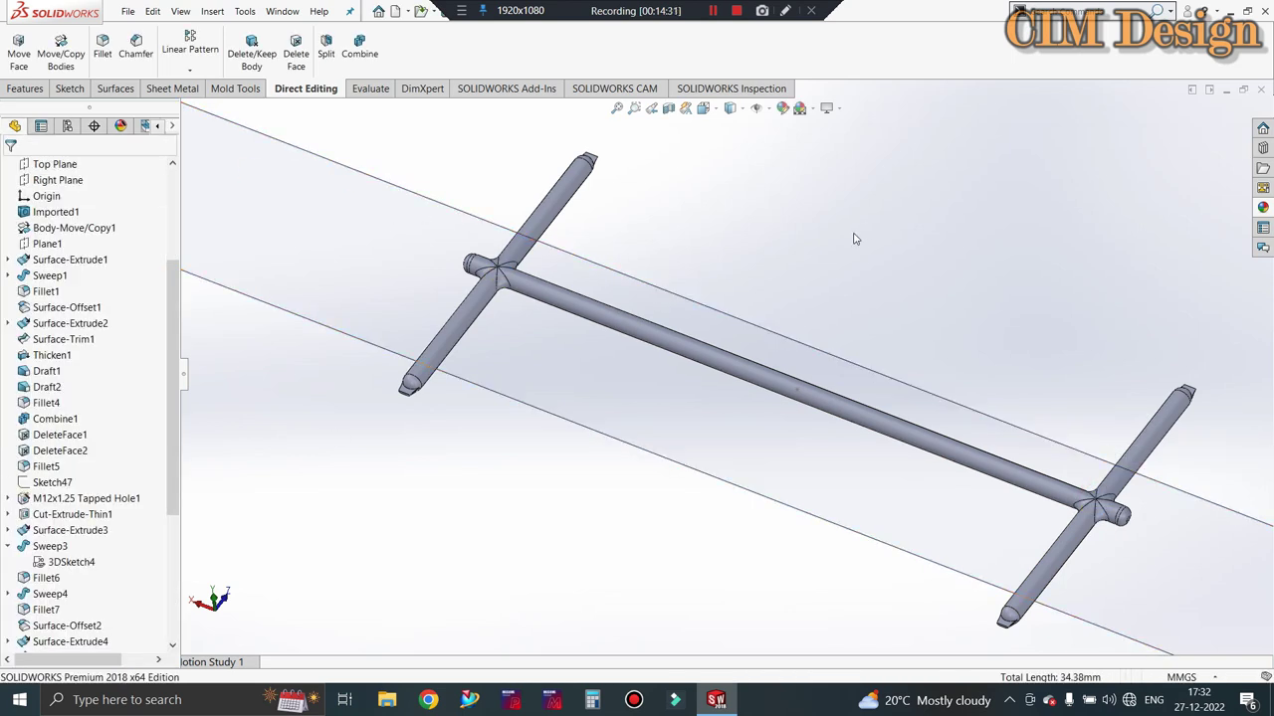
# Show the Cut-Extrude-Thin1 core body again around the H-shaped rod channel.
pyautogui.moveTo(730, 250); pyautogui.dragTo(816, 315, button='middle')
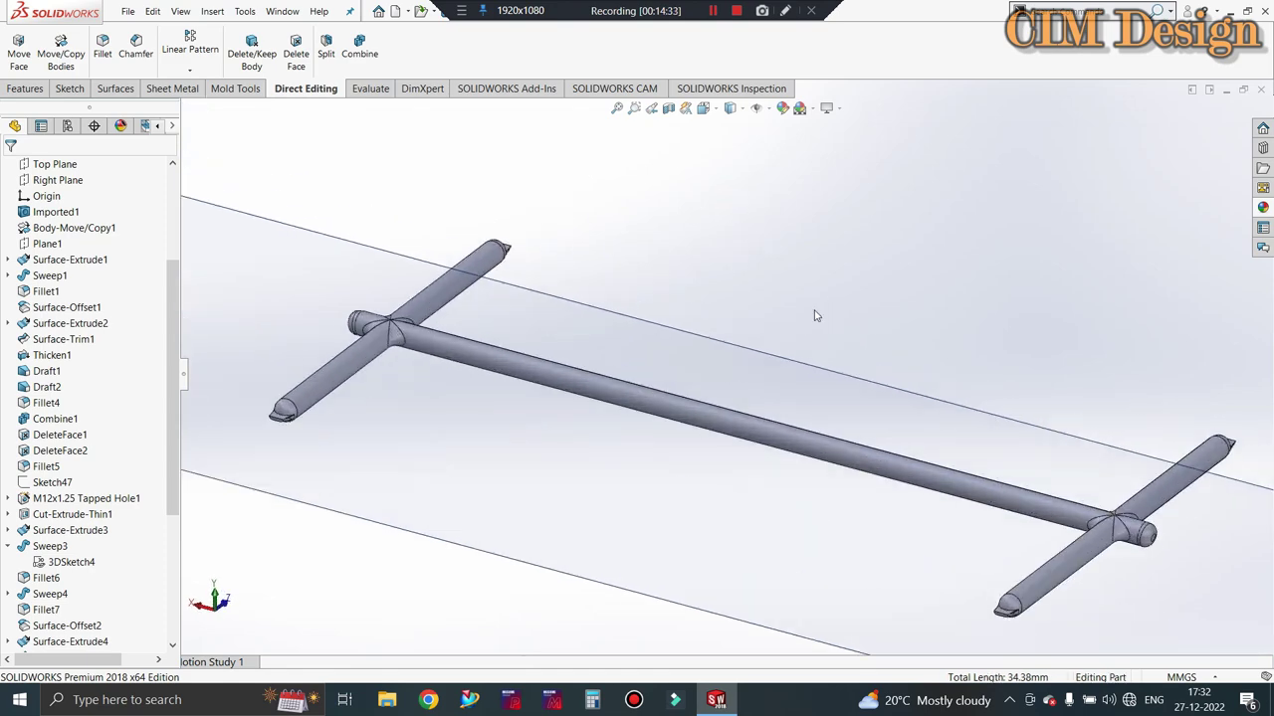
pyautogui.scroll(3, 69, 355)
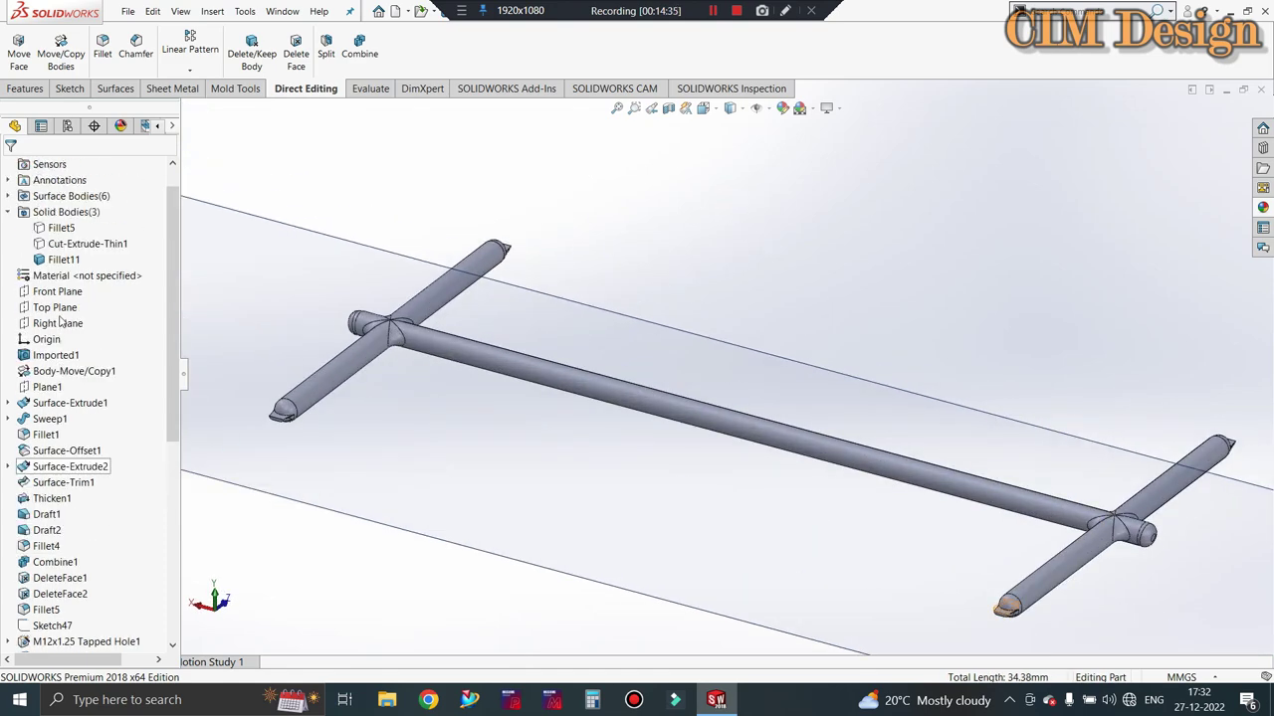
pyautogui.scroll(1, 69, 355)
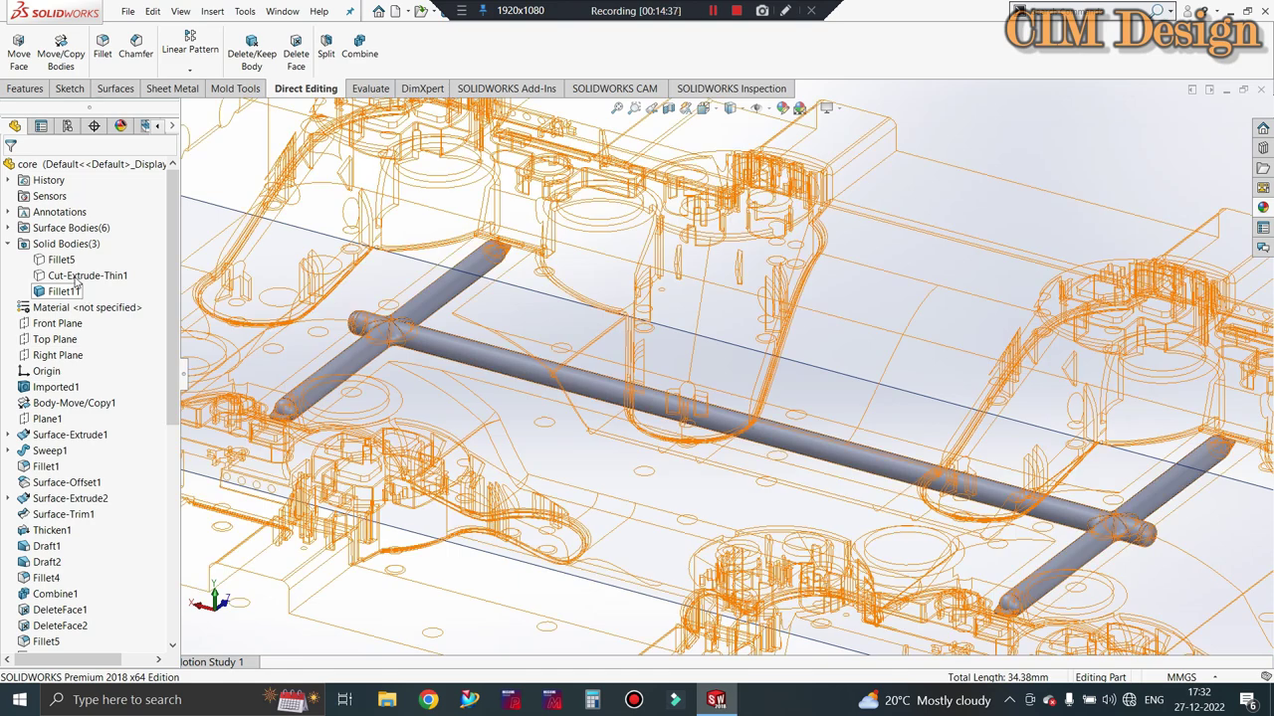
pyautogui.click(74, 279)
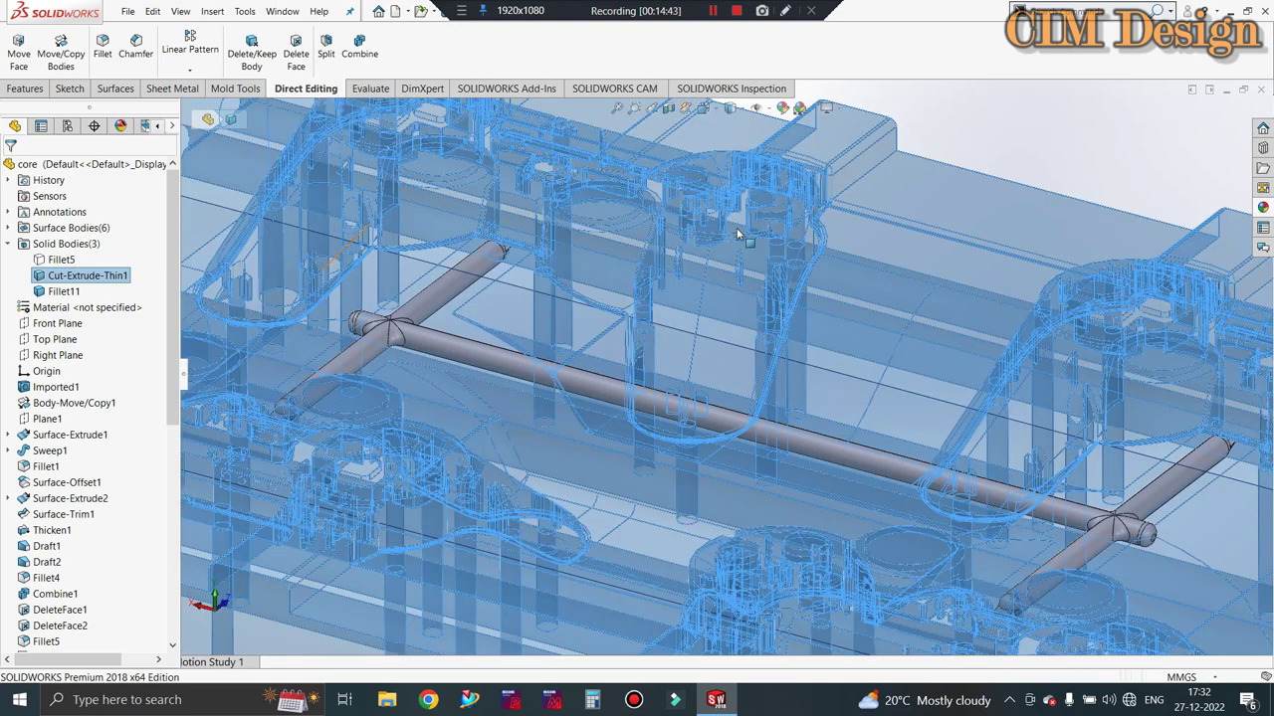
pyautogui.scroll(3, 727, 365)
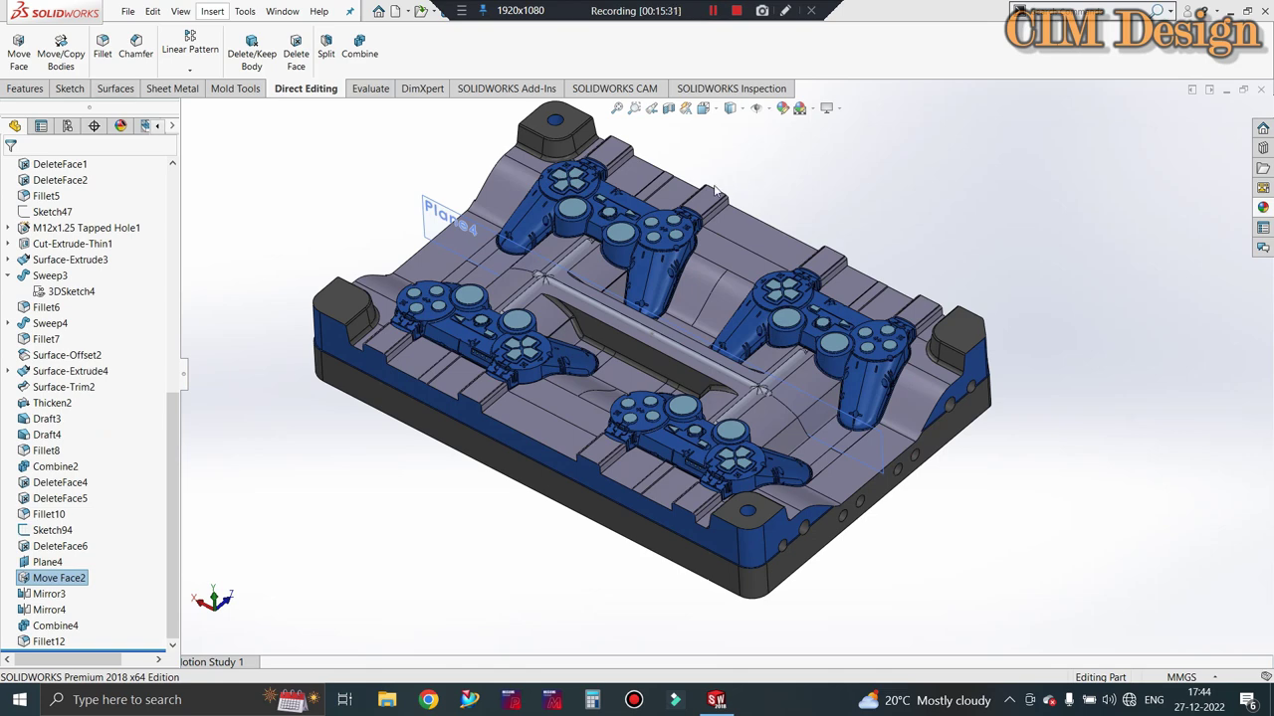
# Launch the Move/Copy Bodies command from the Direct Editing tools.
pyautogui.scroll(-2, 550, 286)
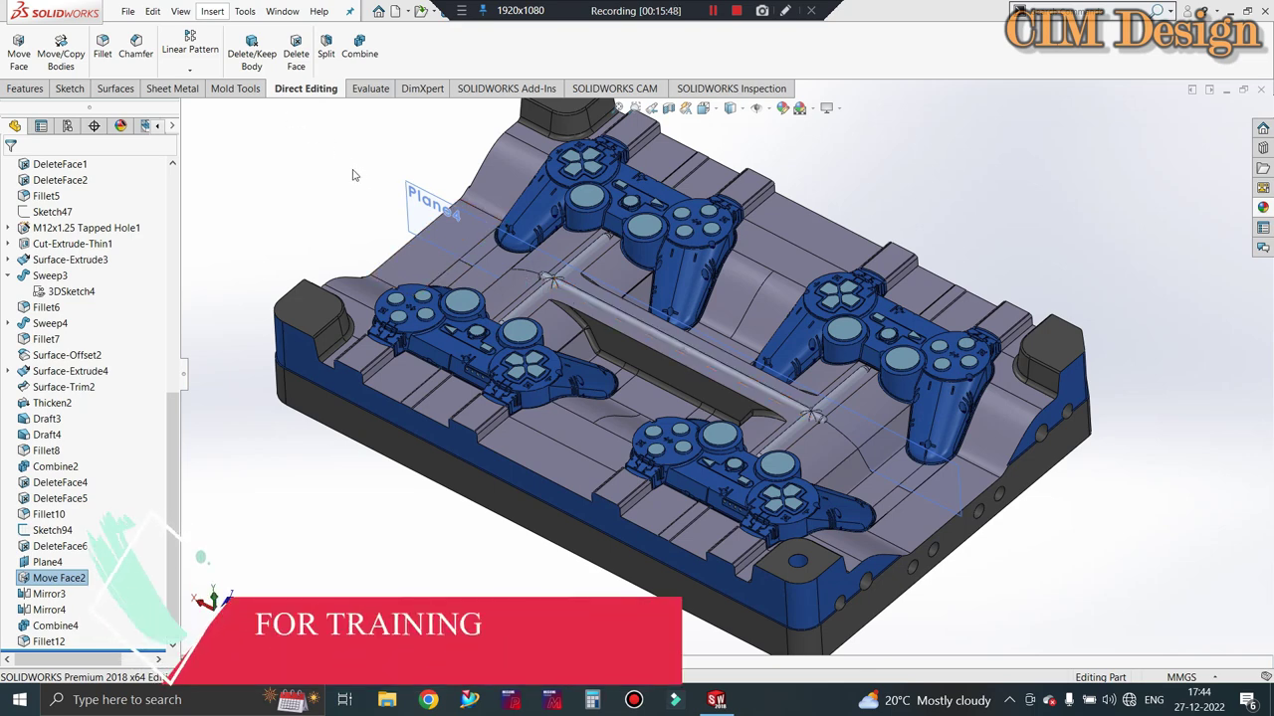
pyautogui.click(61, 53)
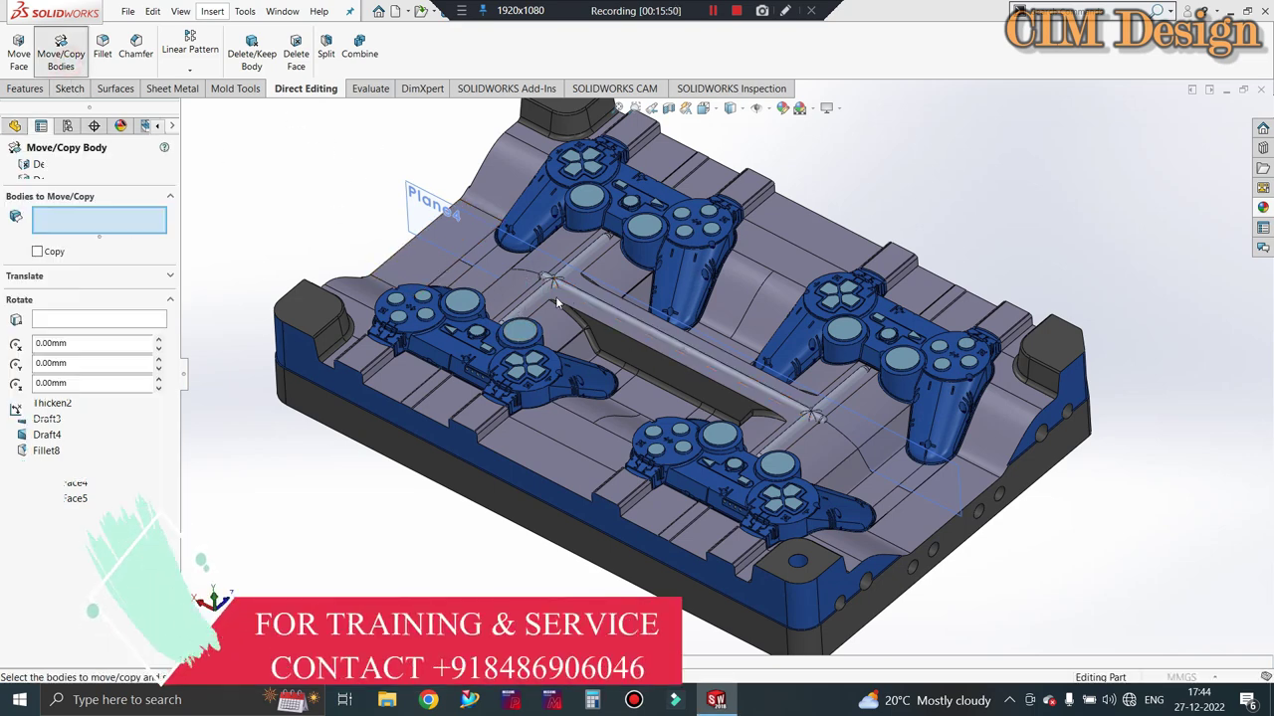
# Make an in-place copy of the Fillet12 rod body, then hide that copy.
pyautogui.click(585, 229)
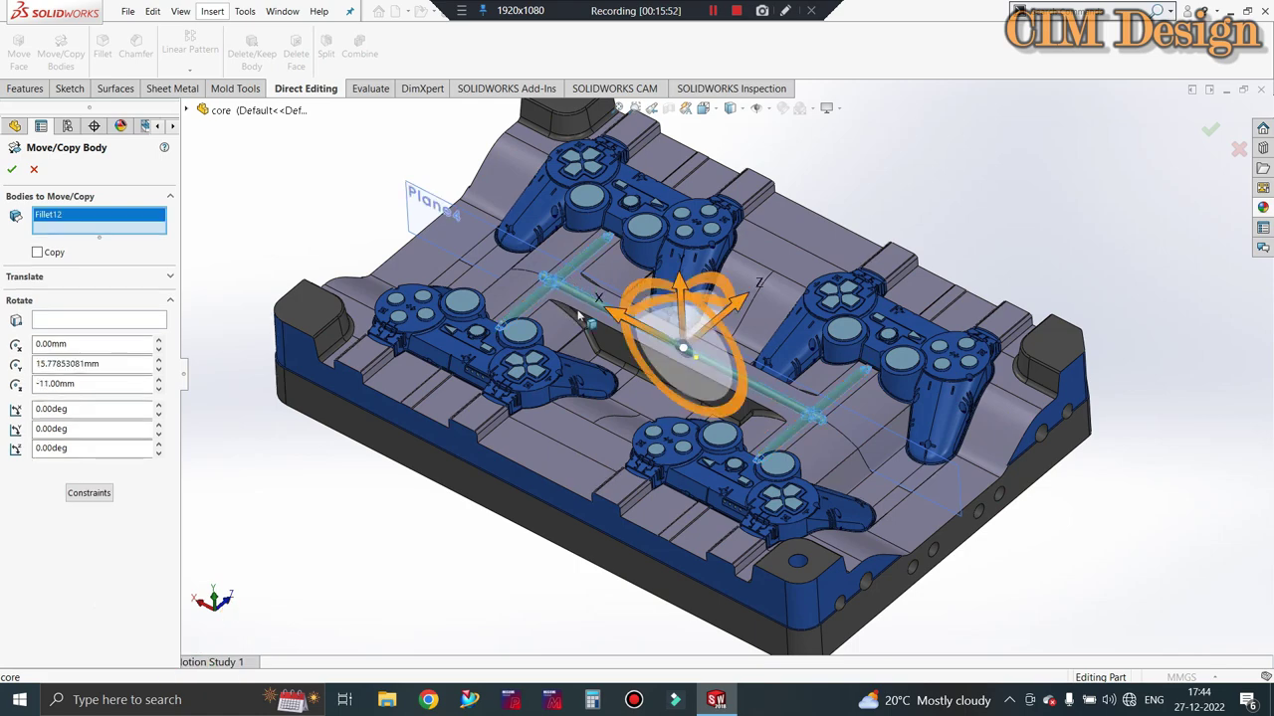
pyautogui.click(38, 253)
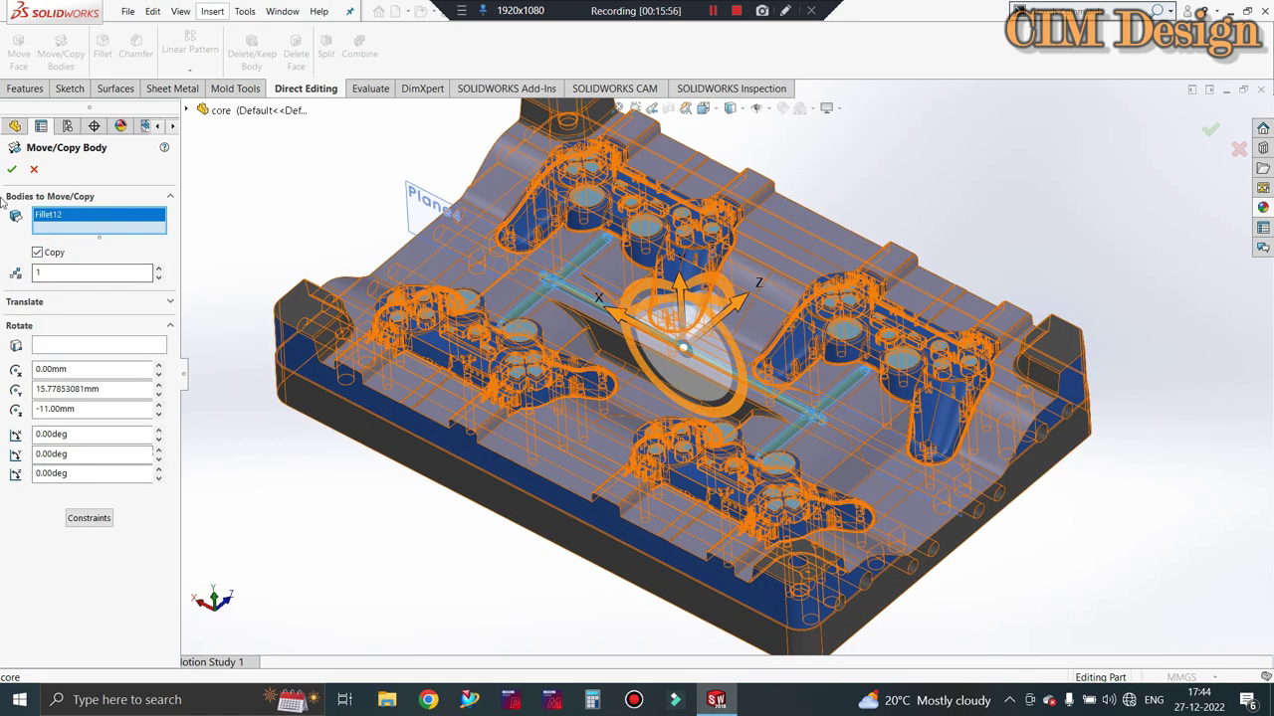
pyautogui.click(12, 169)
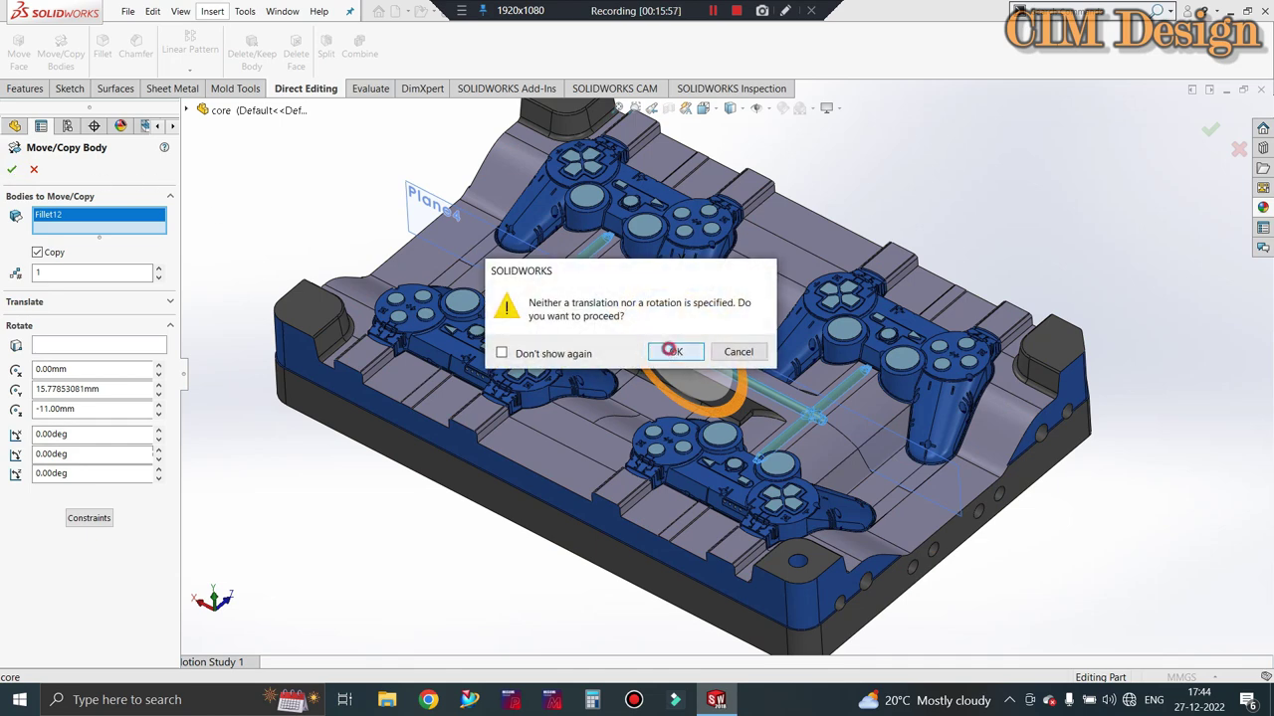
pyautogui.click(668, 350)
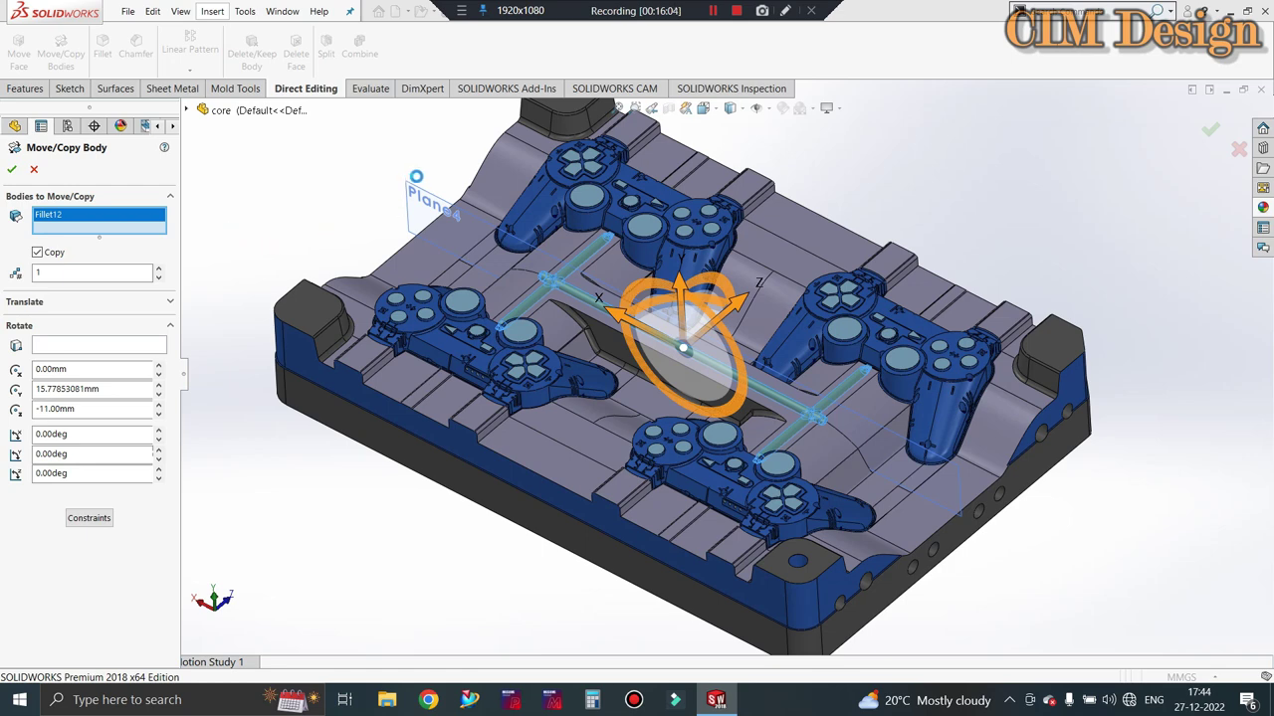
pyautogui.press('Return')
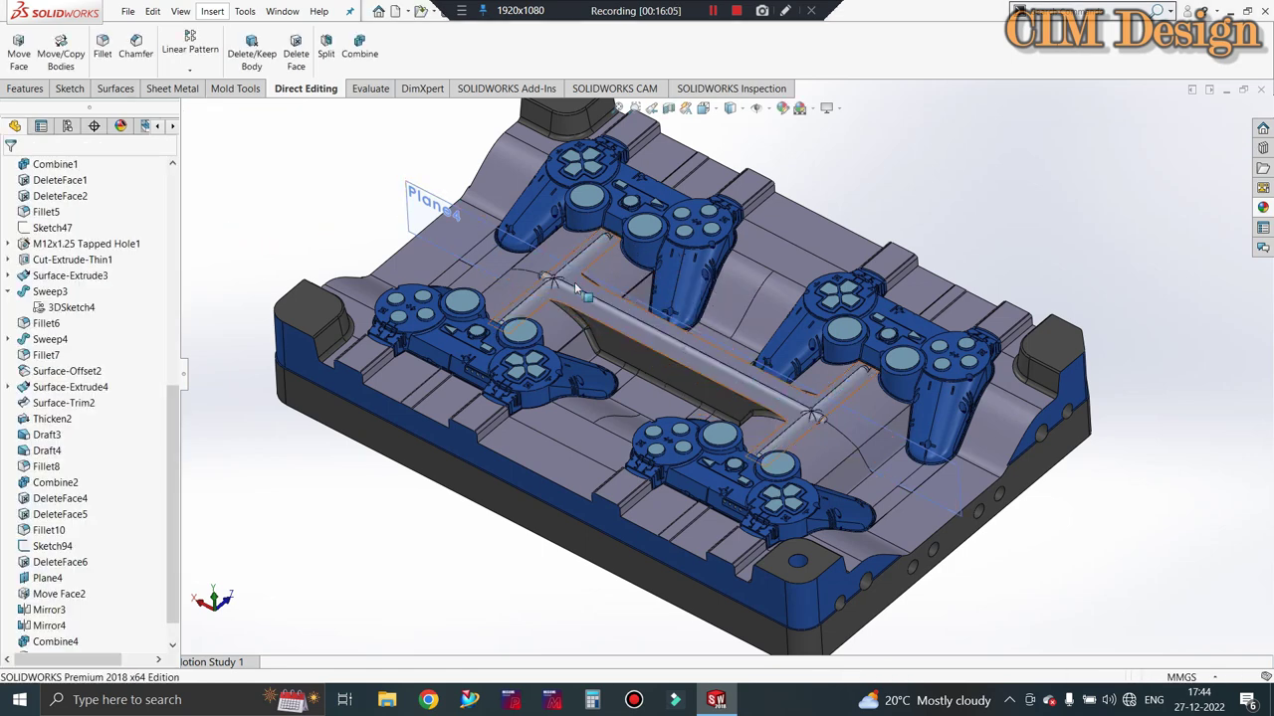
pyautogui.rightClick(560, 289)
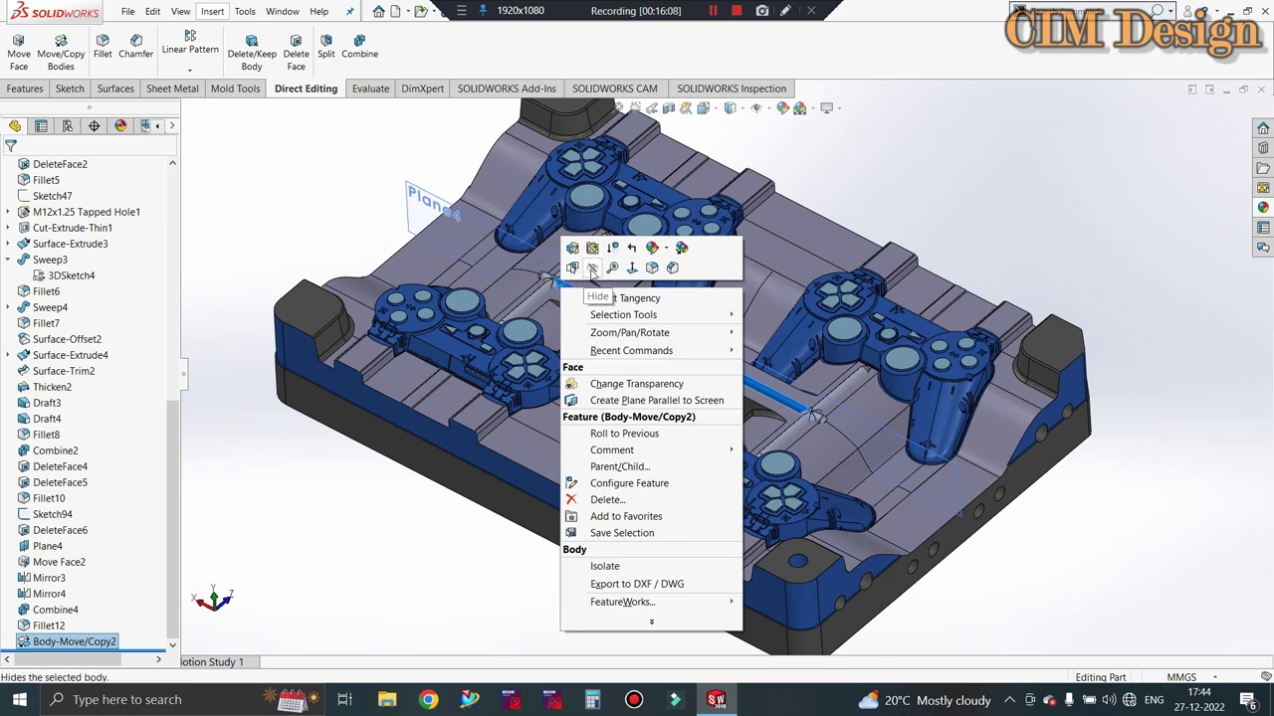
pyautogui.click(596, 275)
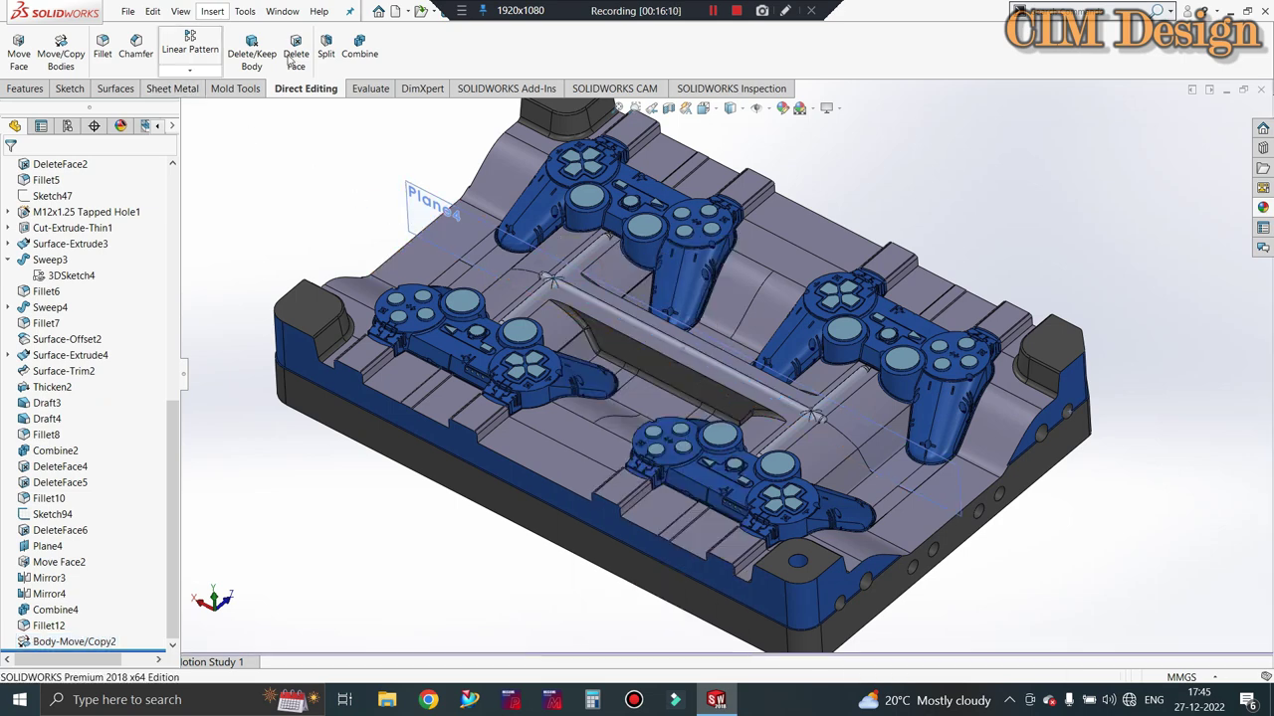
# Combine-subtract the Fillet12 rod body from the core to create Combine6.
pyautogui.click(359, 47)
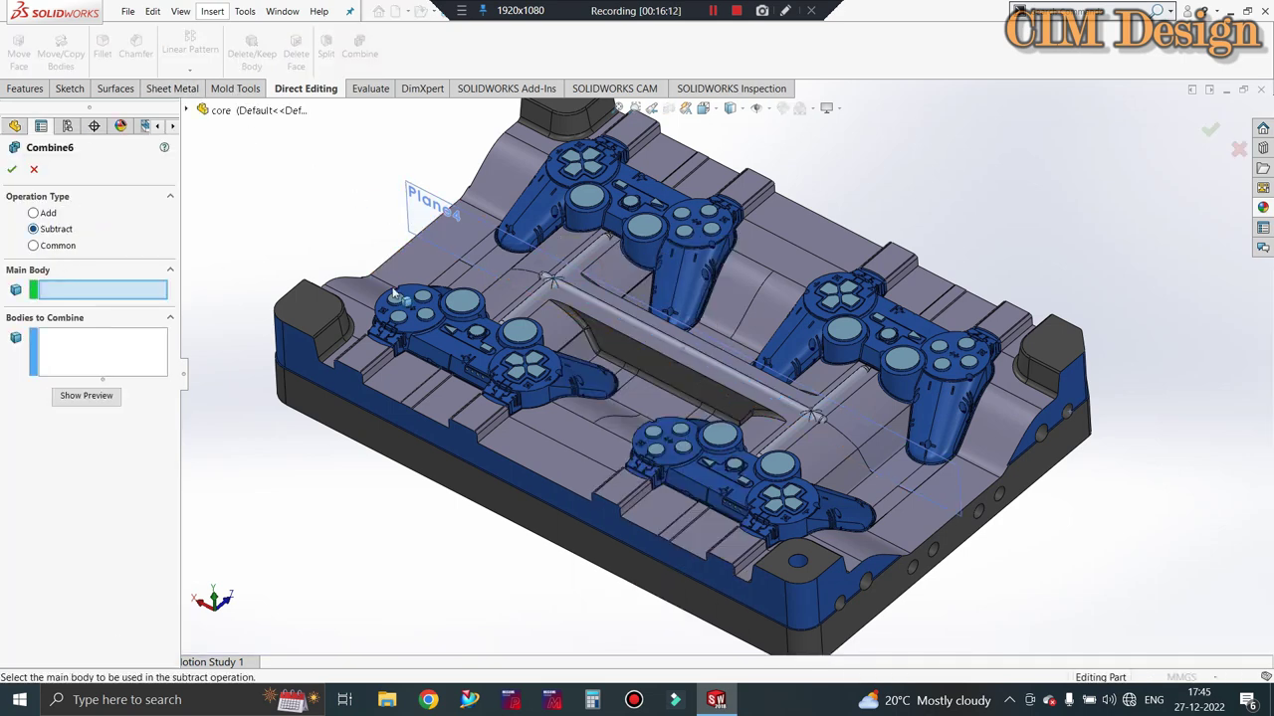
pyautogui.click(403, 298)
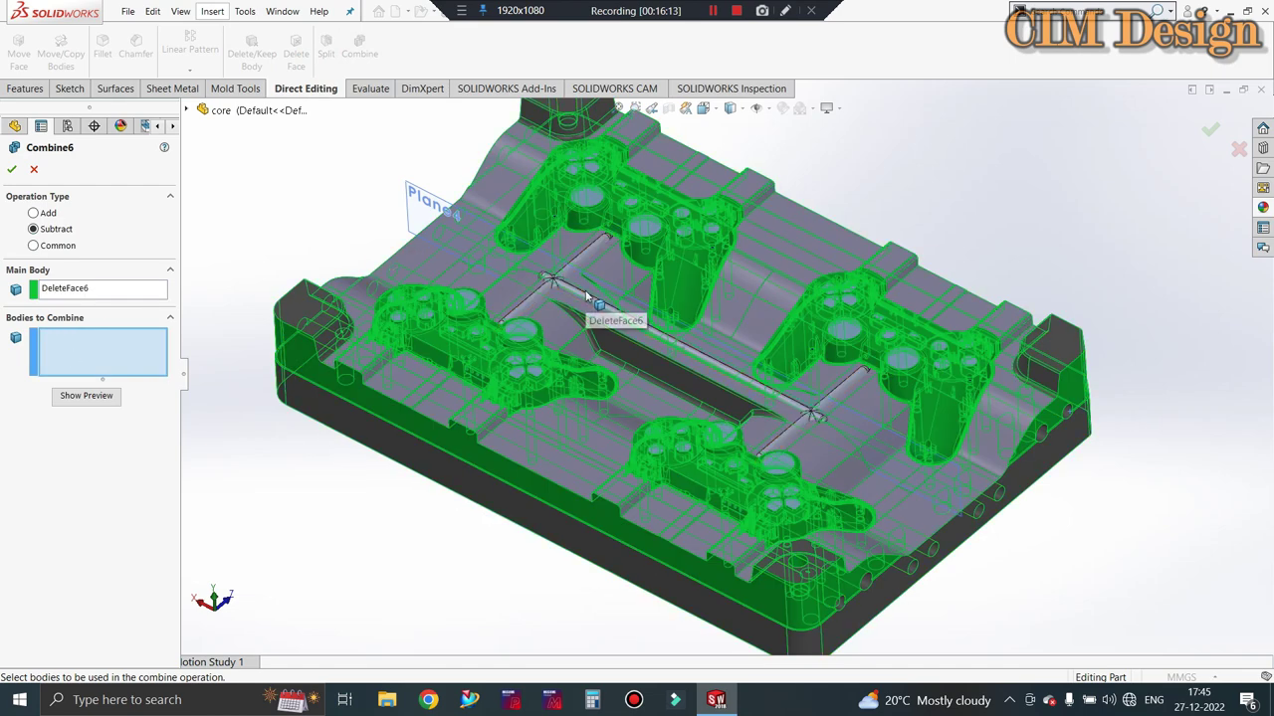
pyautogui.click(509, 318)
pyautogui.click(12, 169)
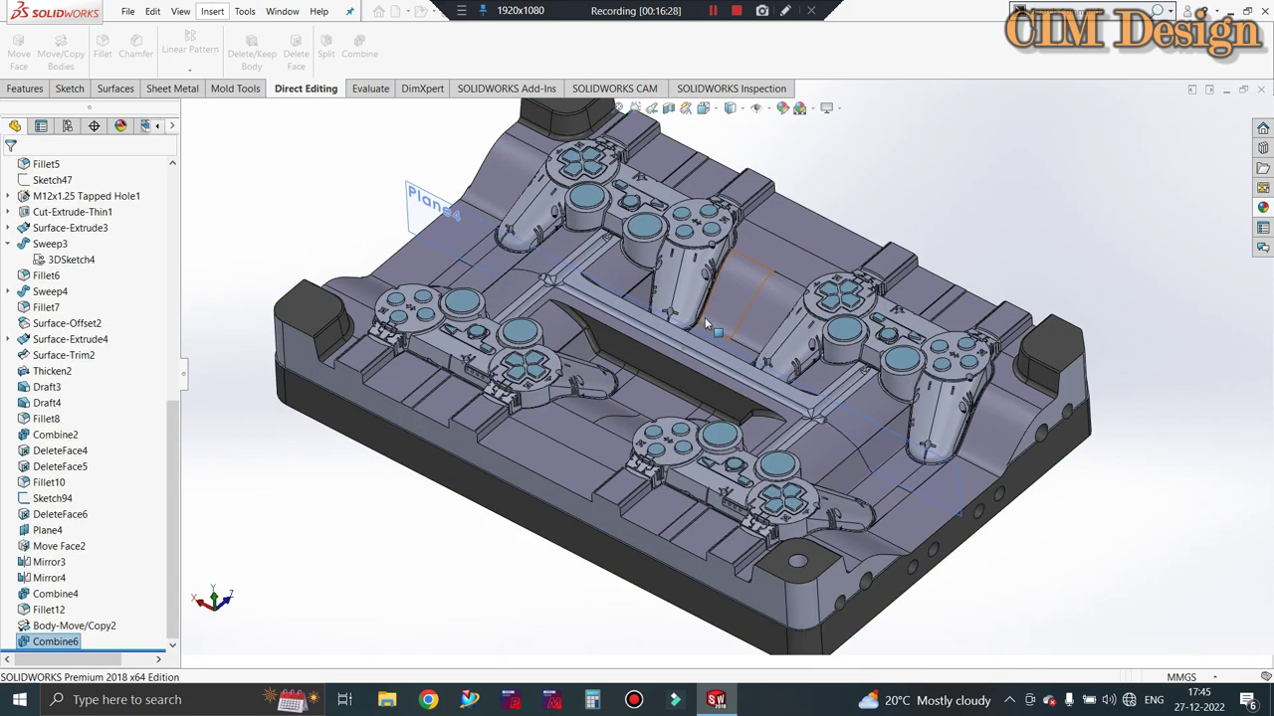
# Clear the selection and hide Plane4.
pyautogui.click(278, 205)
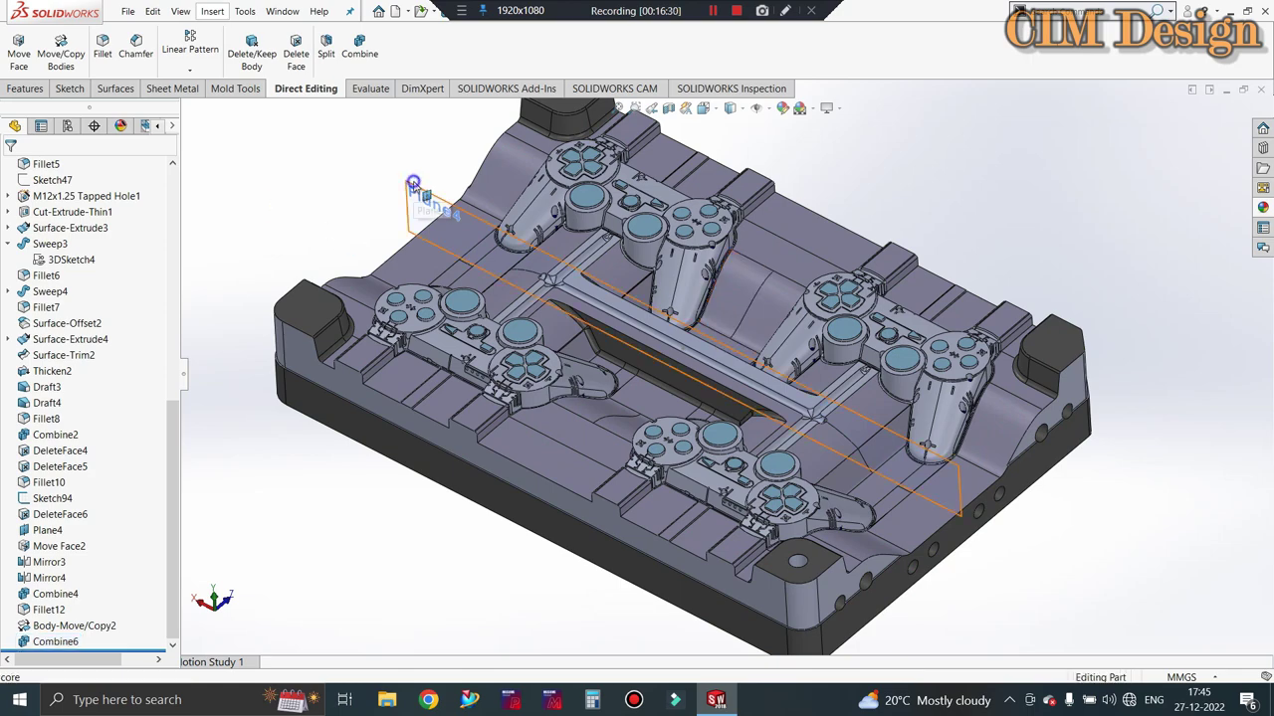
pyautogui.rightClick(413, 184)
pyautogui.click(463, 167)
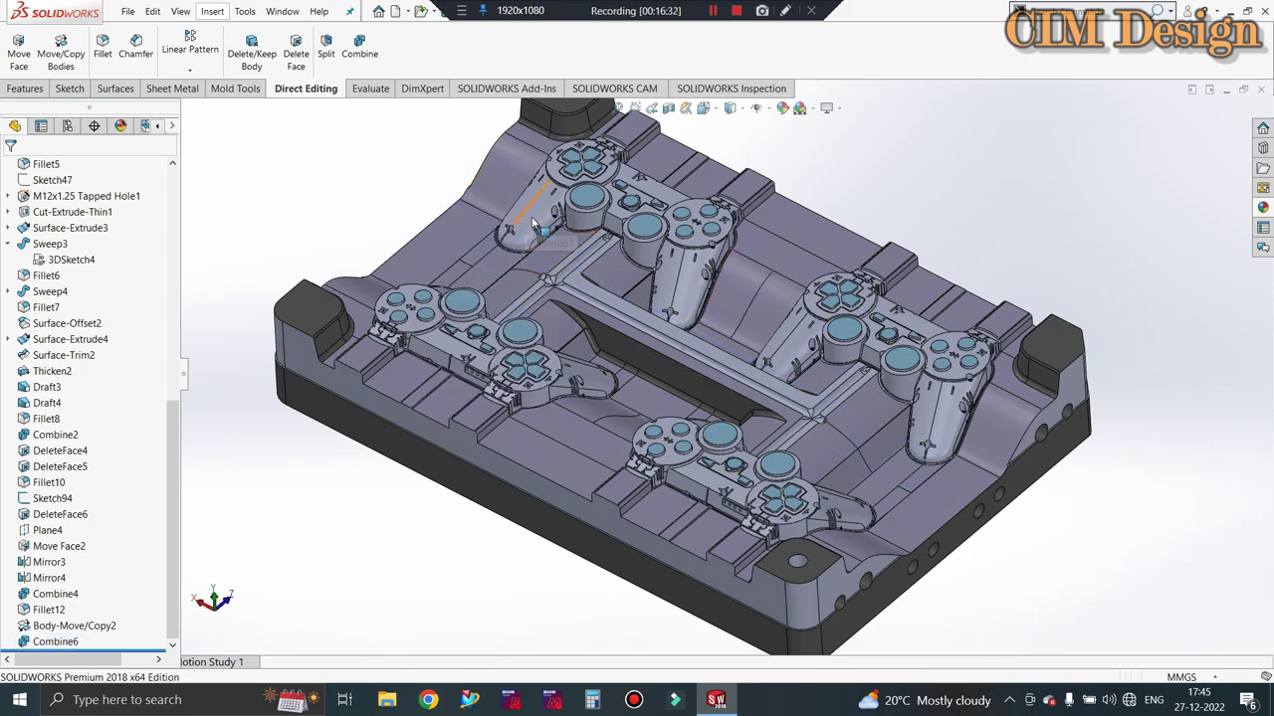
# Orbit and zoom in to inspect the H-shaped runner channel up close.
pyautogui.moveTo(532, 222); pyautogui.dragTo(597, 258, button='middle')
pyautogui.scroll(-8, 652, 292)
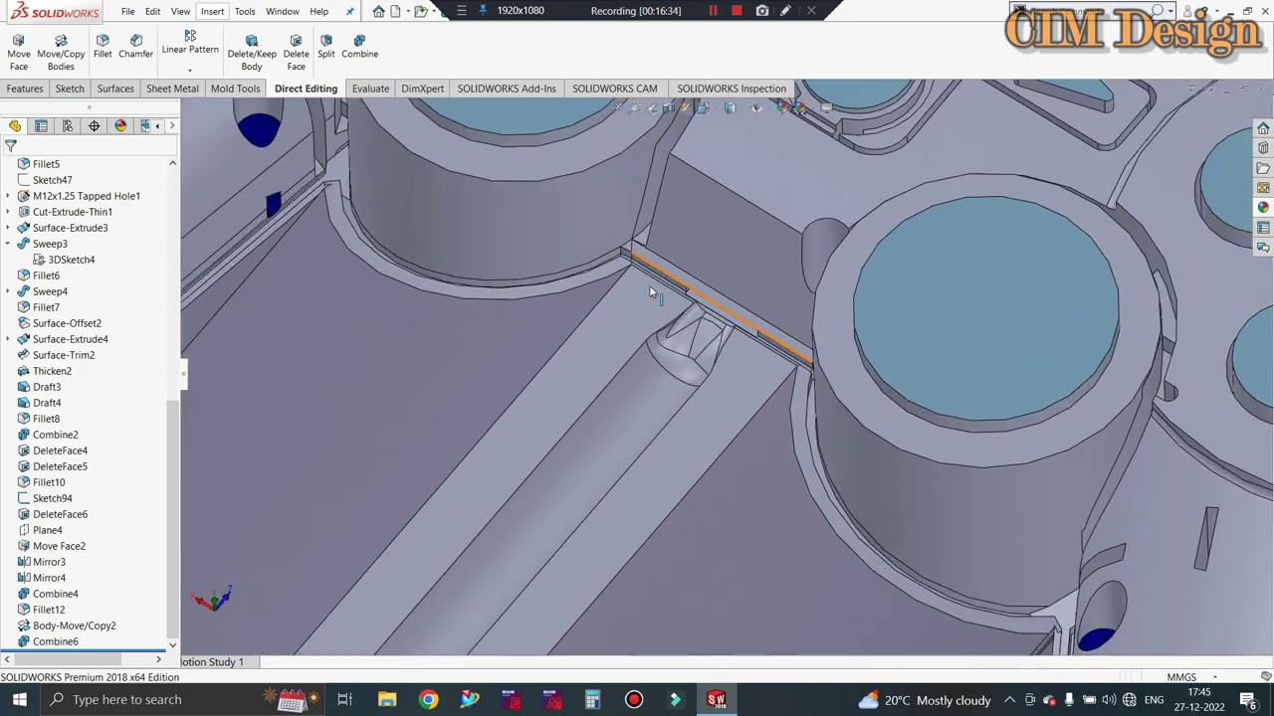
pyautogui.scroll(3, 651, 292)
pyautogui.moveTo(639, 319); pyautogui.dragTo(703, 263, button='middle')
pyautogui.scroll(3, 703, 264)
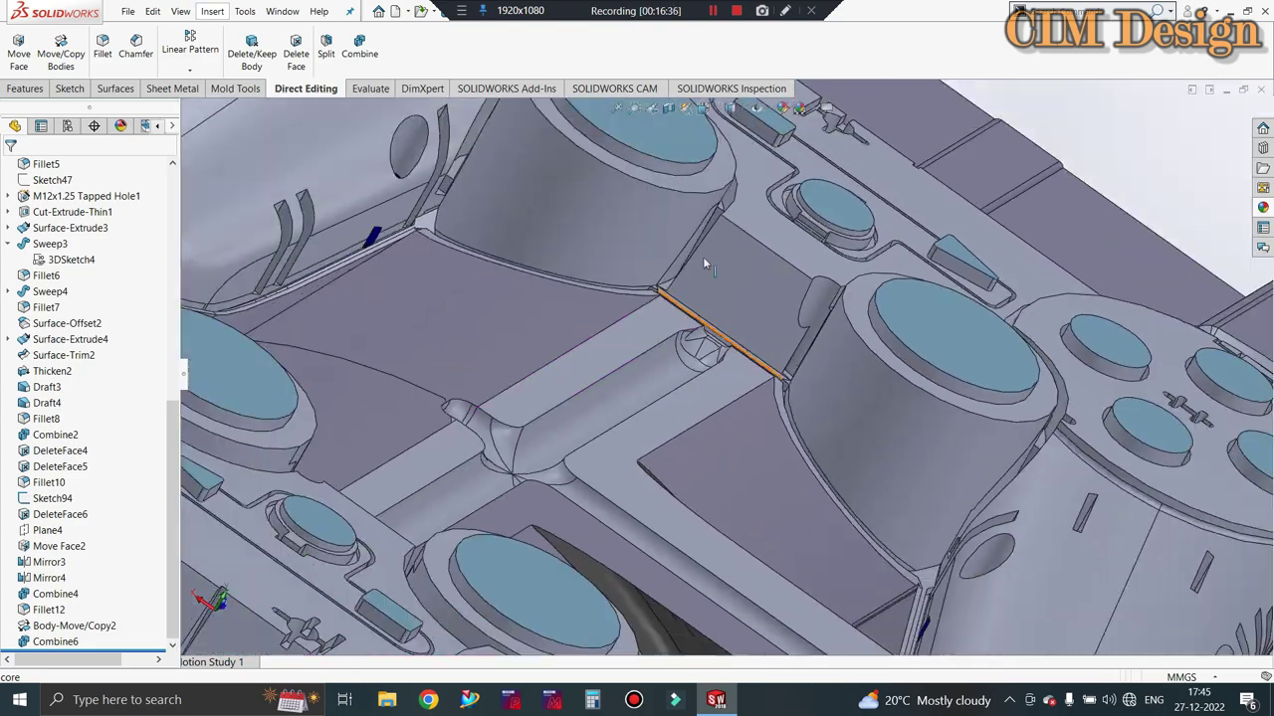
pyautogui.scroll(5, 656, 294)
# Orbit back out to view the whole mould with all four controller cavities.
pyautogui.moveTo(605, 327); pyautogui.dragTo(547, 341, button='middle')
pyautogui.scroll(3, 550, 264)
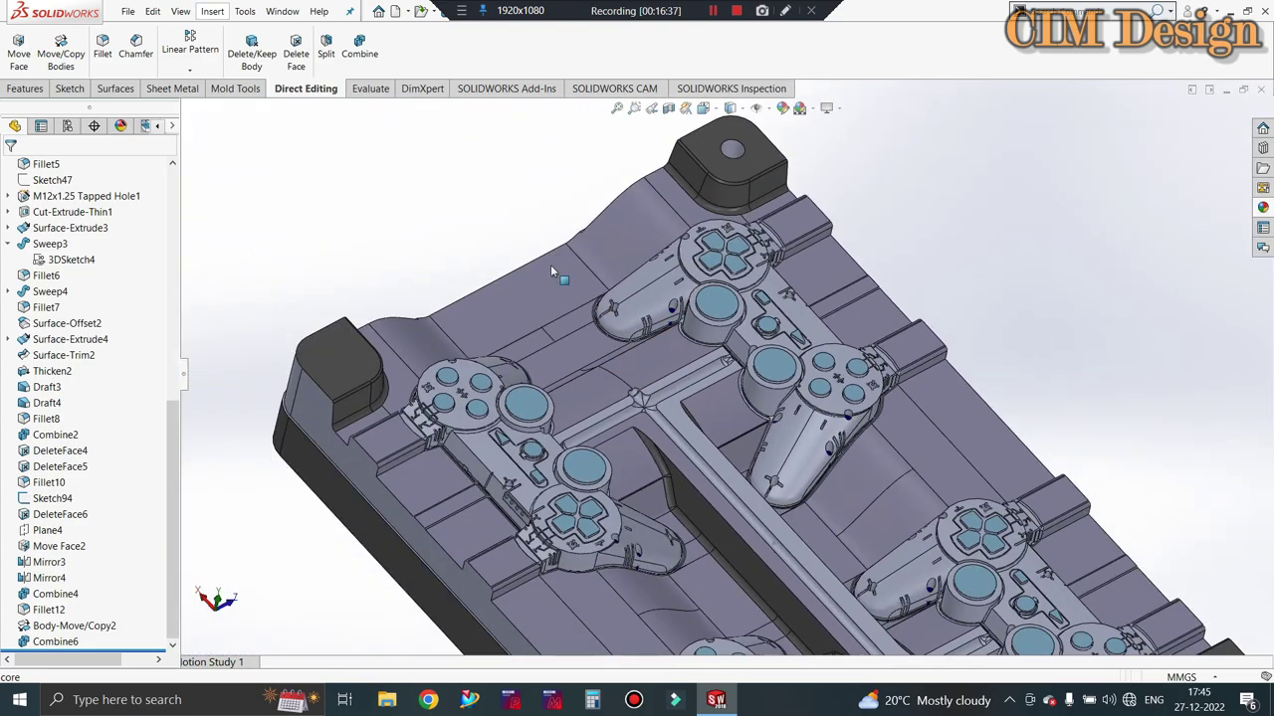
pyautogui.scroll(3, 551, 264)
pyautogui.moveTo(550, 265)
pyautogui.mouseDown(button='middle')
pyautogui.moveTo(706, 277)
pyautogui.moveTo(891, 485)
pyautogui.mouseUp(button='middle')
pyautogui.scroll(-2, 891, 486)
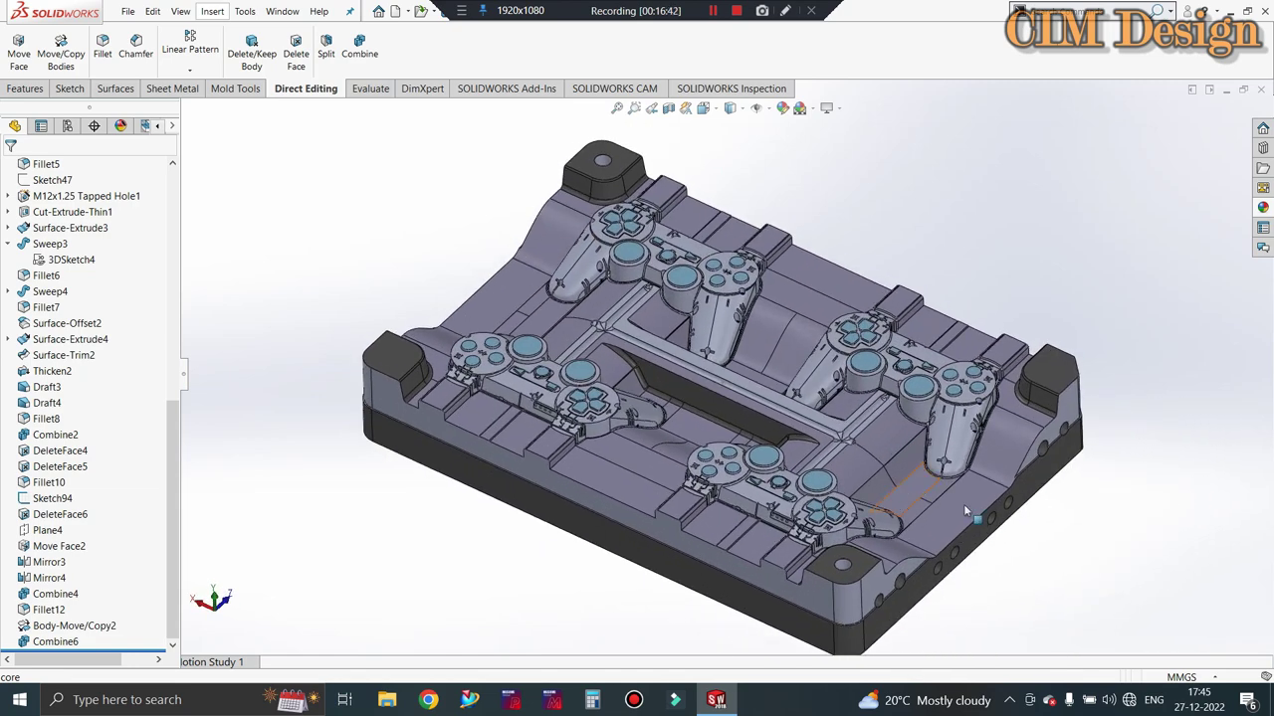
pyautogui.scroll(-2, 963, 510)
pyautogui.scroll(2, 670, 293)
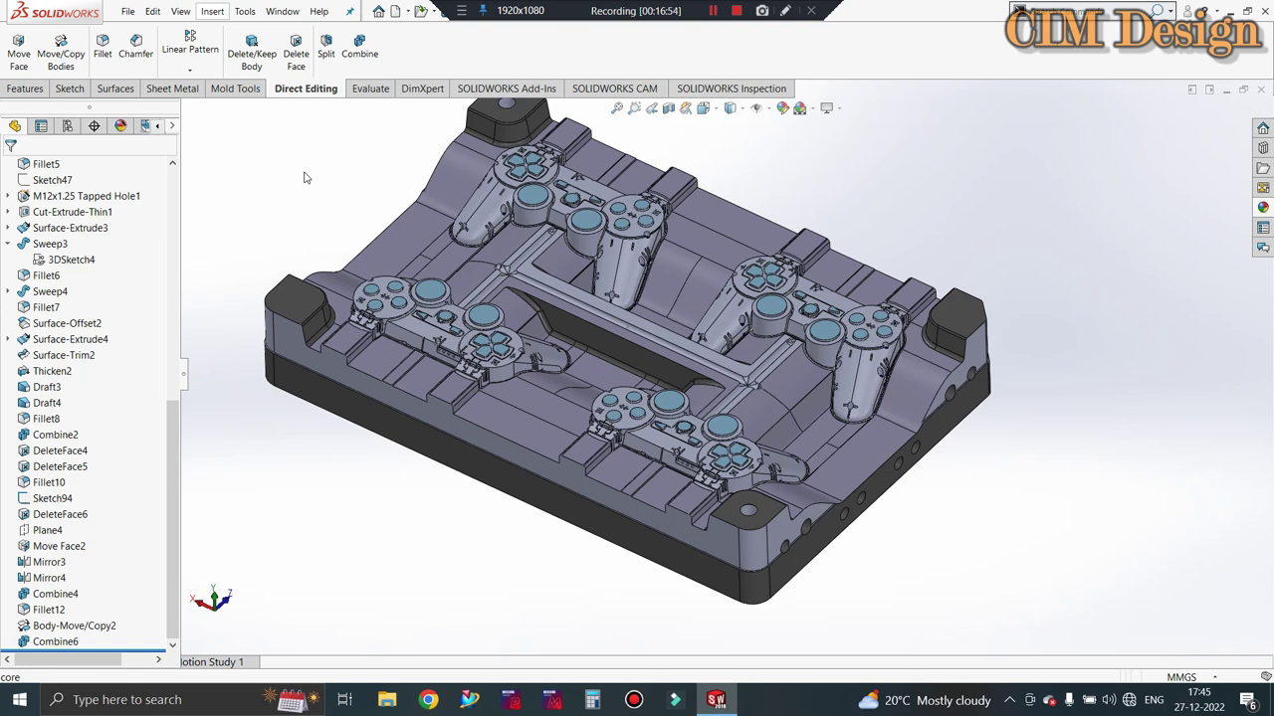
pyautogui.moveTo(634, 343)
pyautogui.mouseDown(button='middle')
pyautogui.moveTo(562, 285)
pyautogui.moveTo(503, 261)
pyautogui.mouseUp(button='middle')
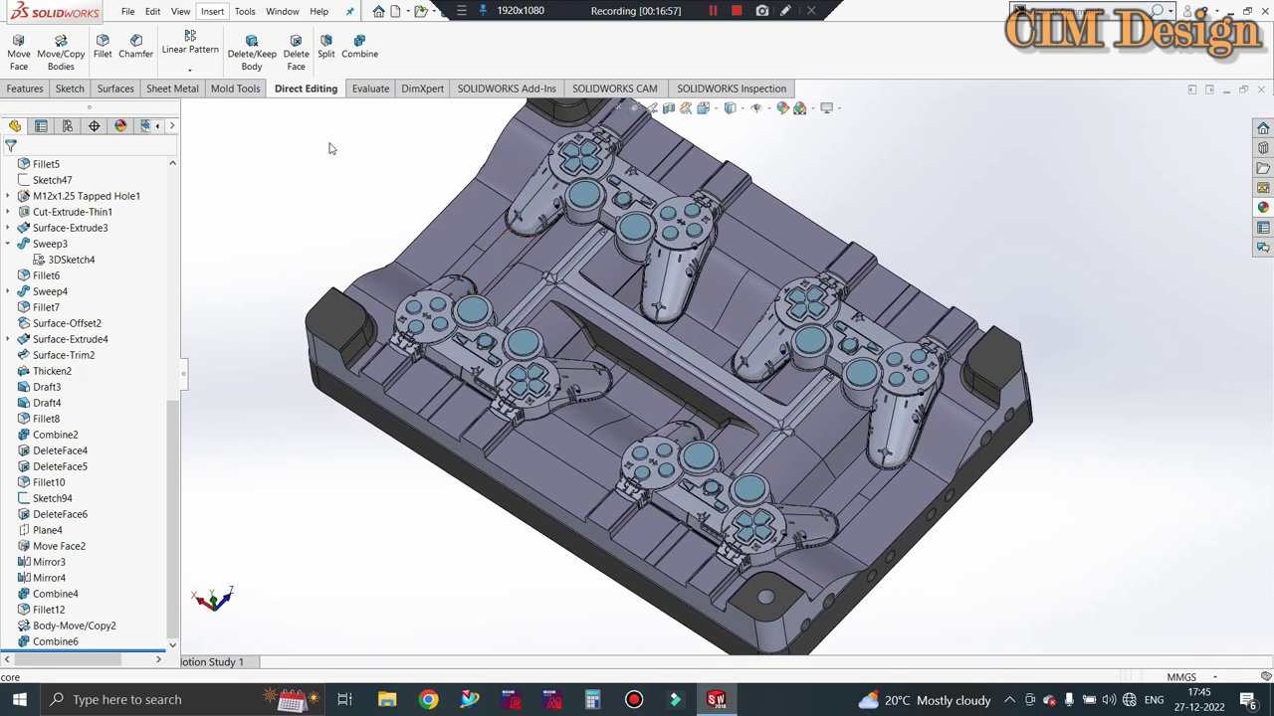